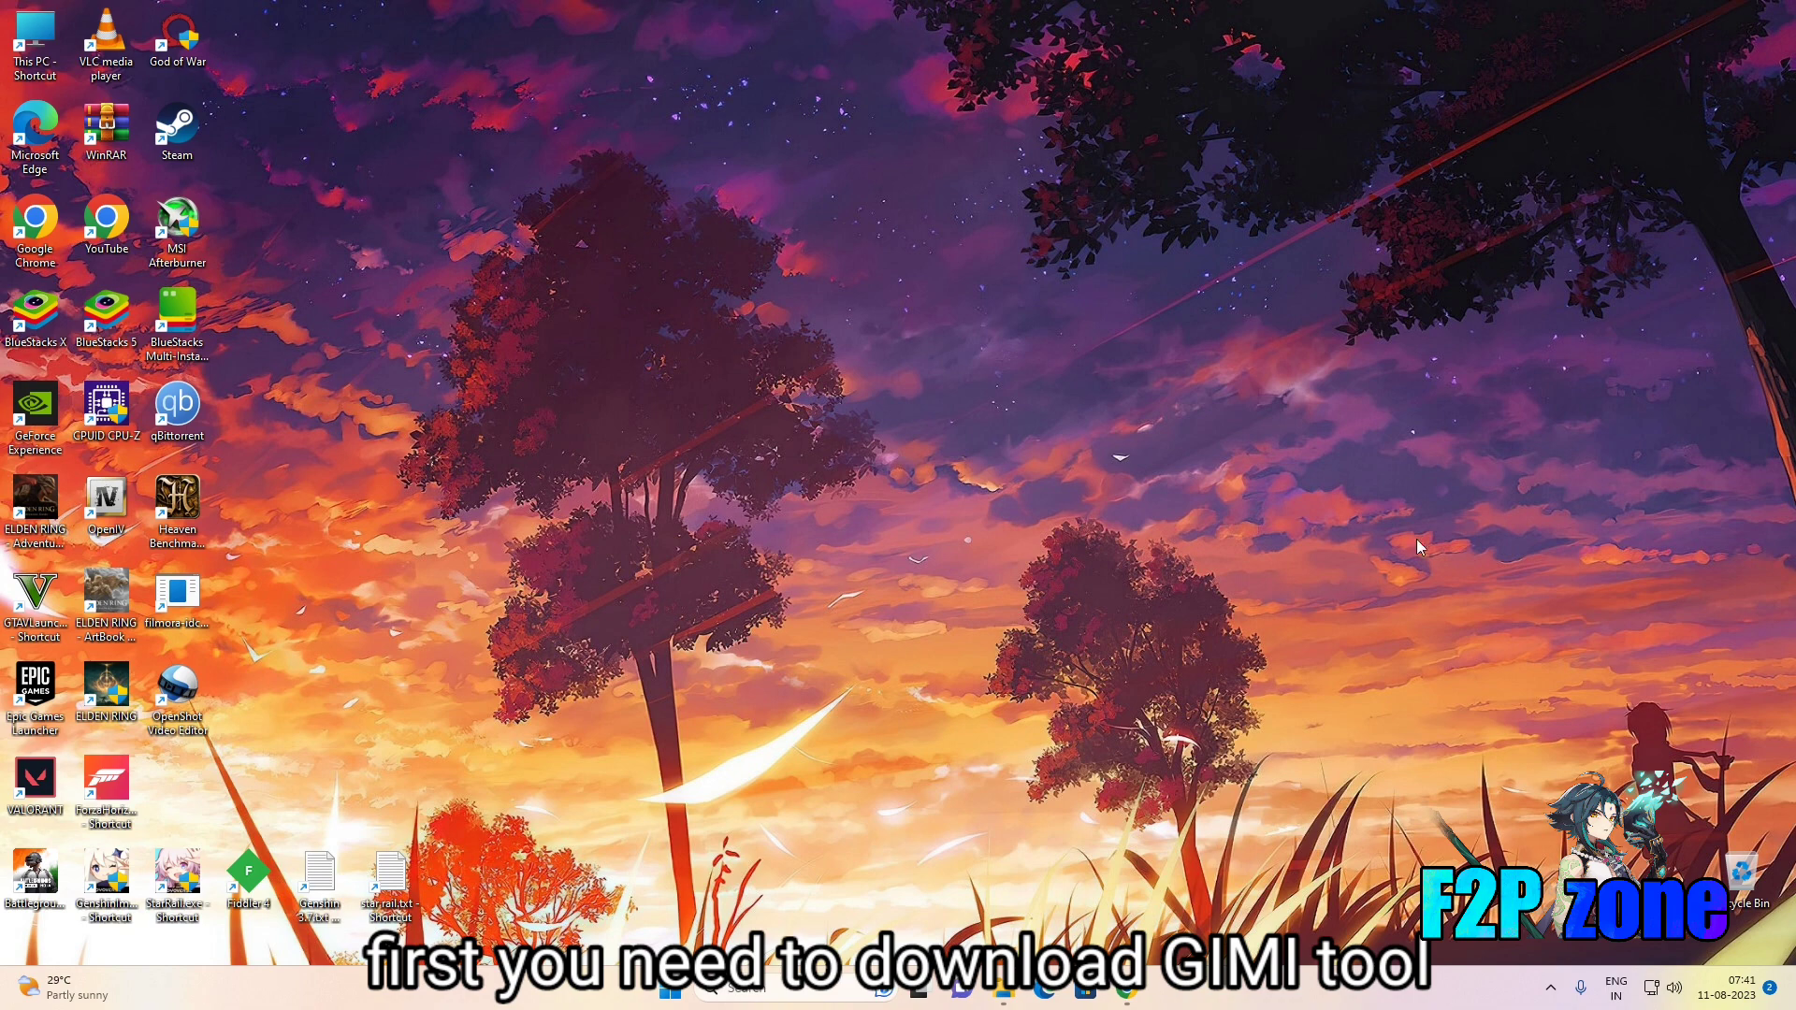
# Switch to Chrome, download 3dmigoto-GIMI-for-playing-mods.zip from the V7.0 GIMI Tools release assets, and show the file in its folder.
pyautogui.click(1123, 996)
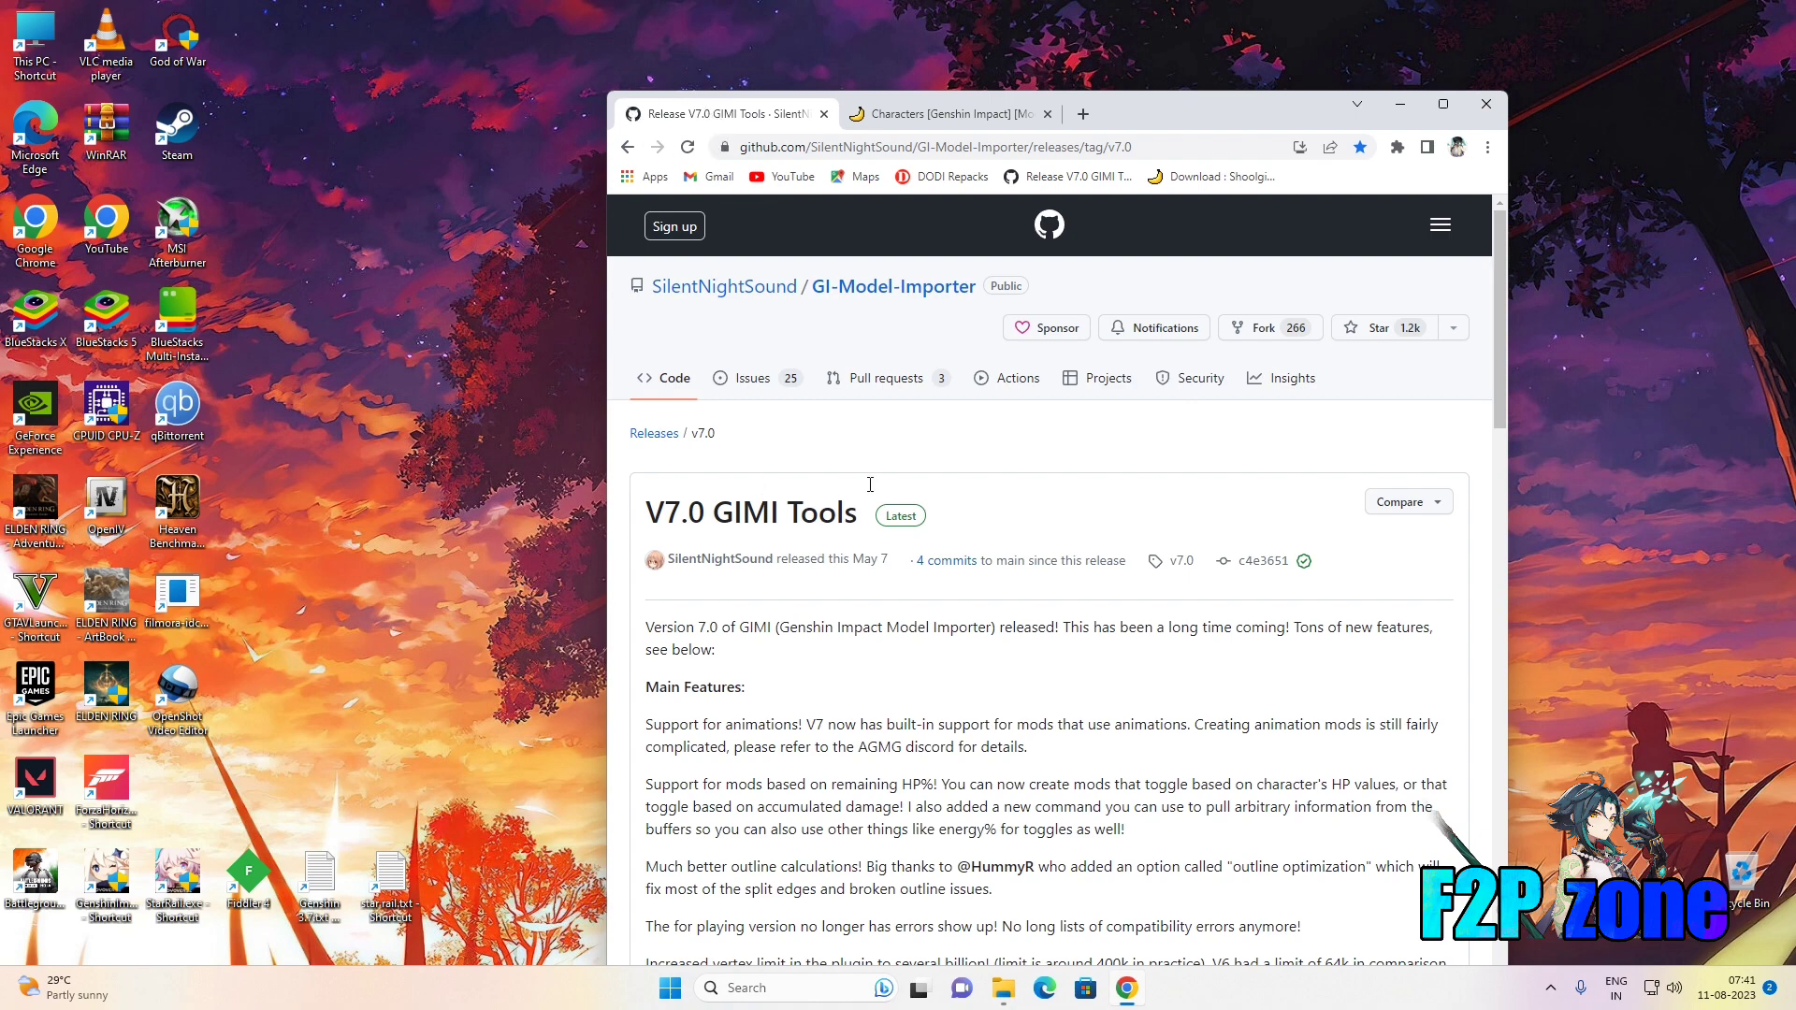
pyautogui.moveTo(1497, 222); pyautogui.dragTo(1569, 788)
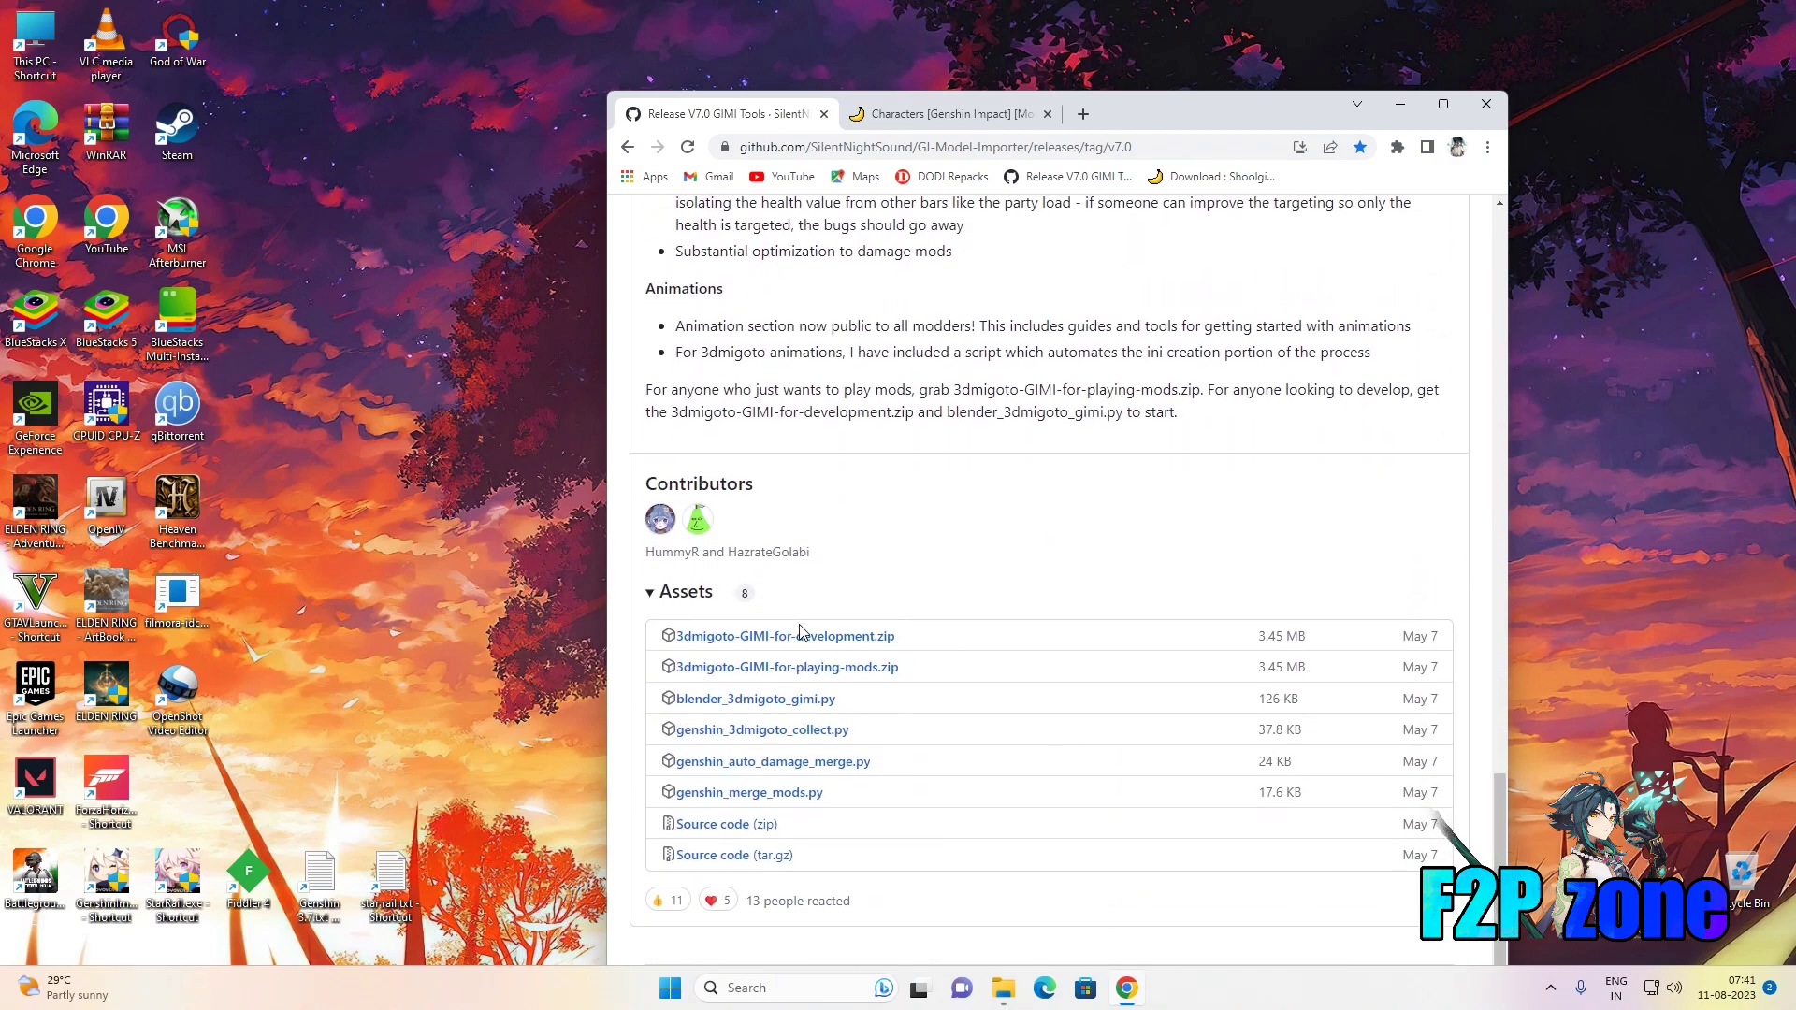
pyautogui.click(818, 668)
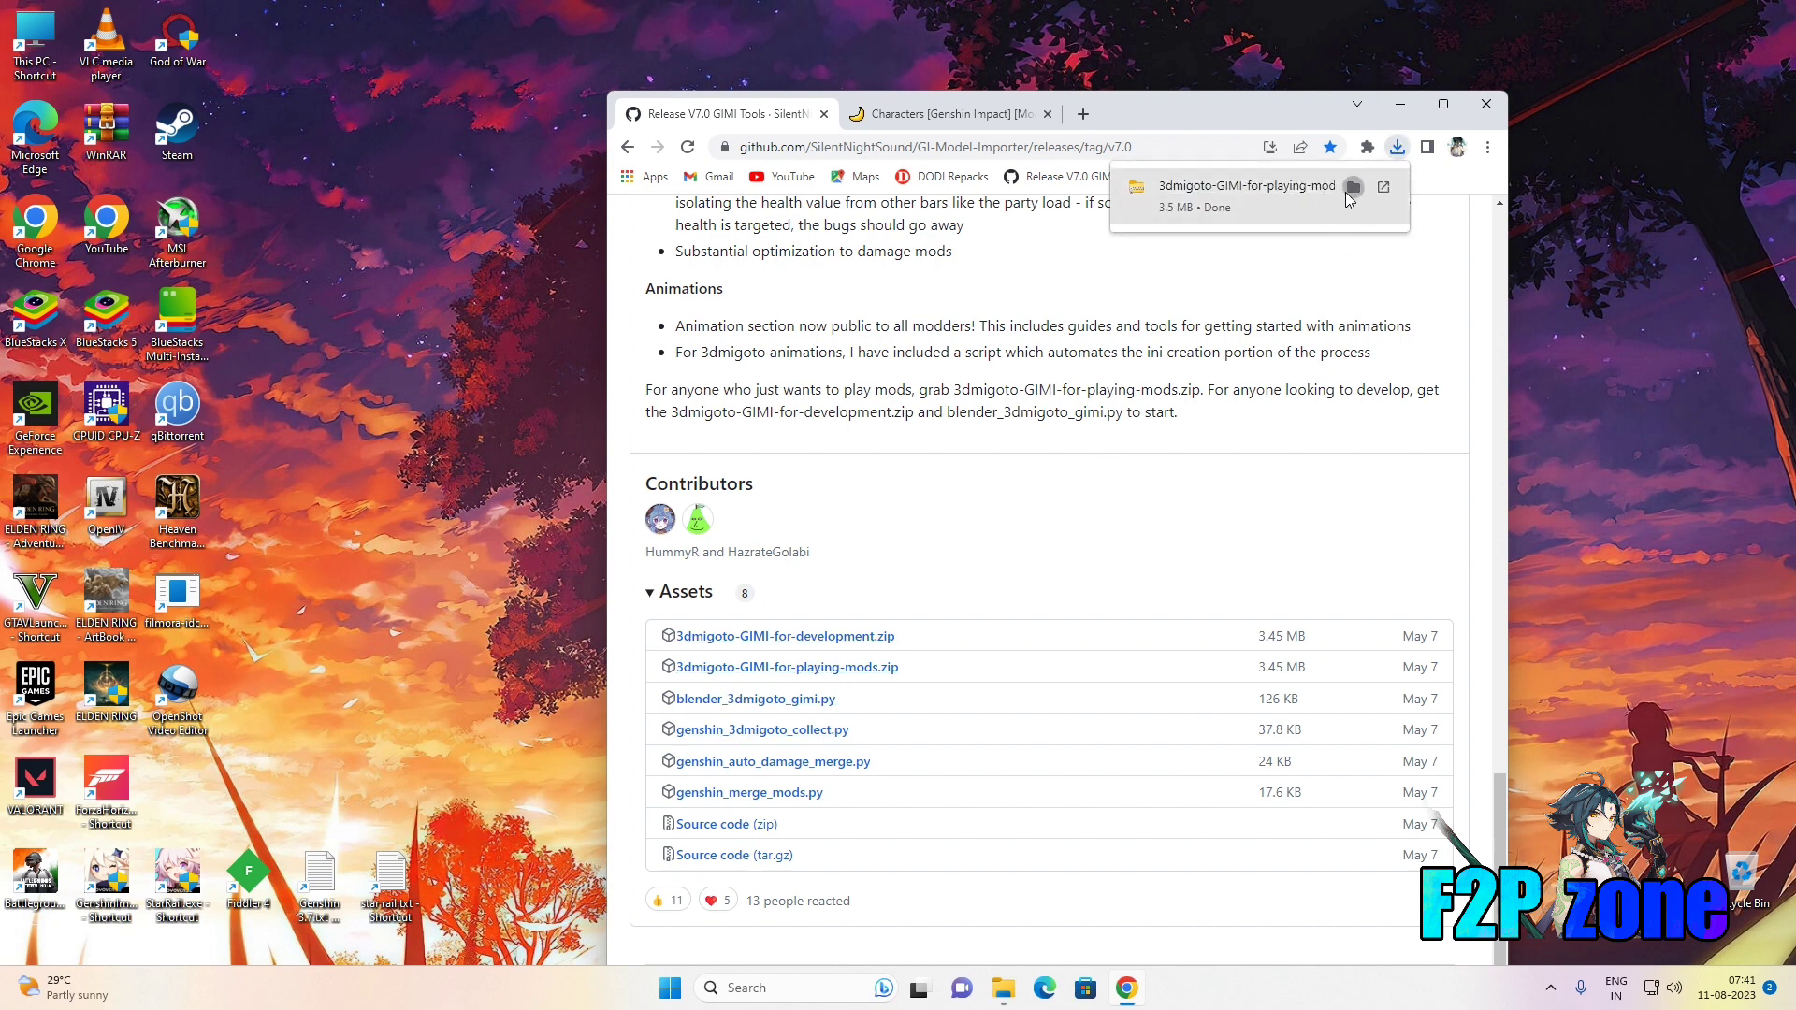
pyautogui.click(1353, 187)
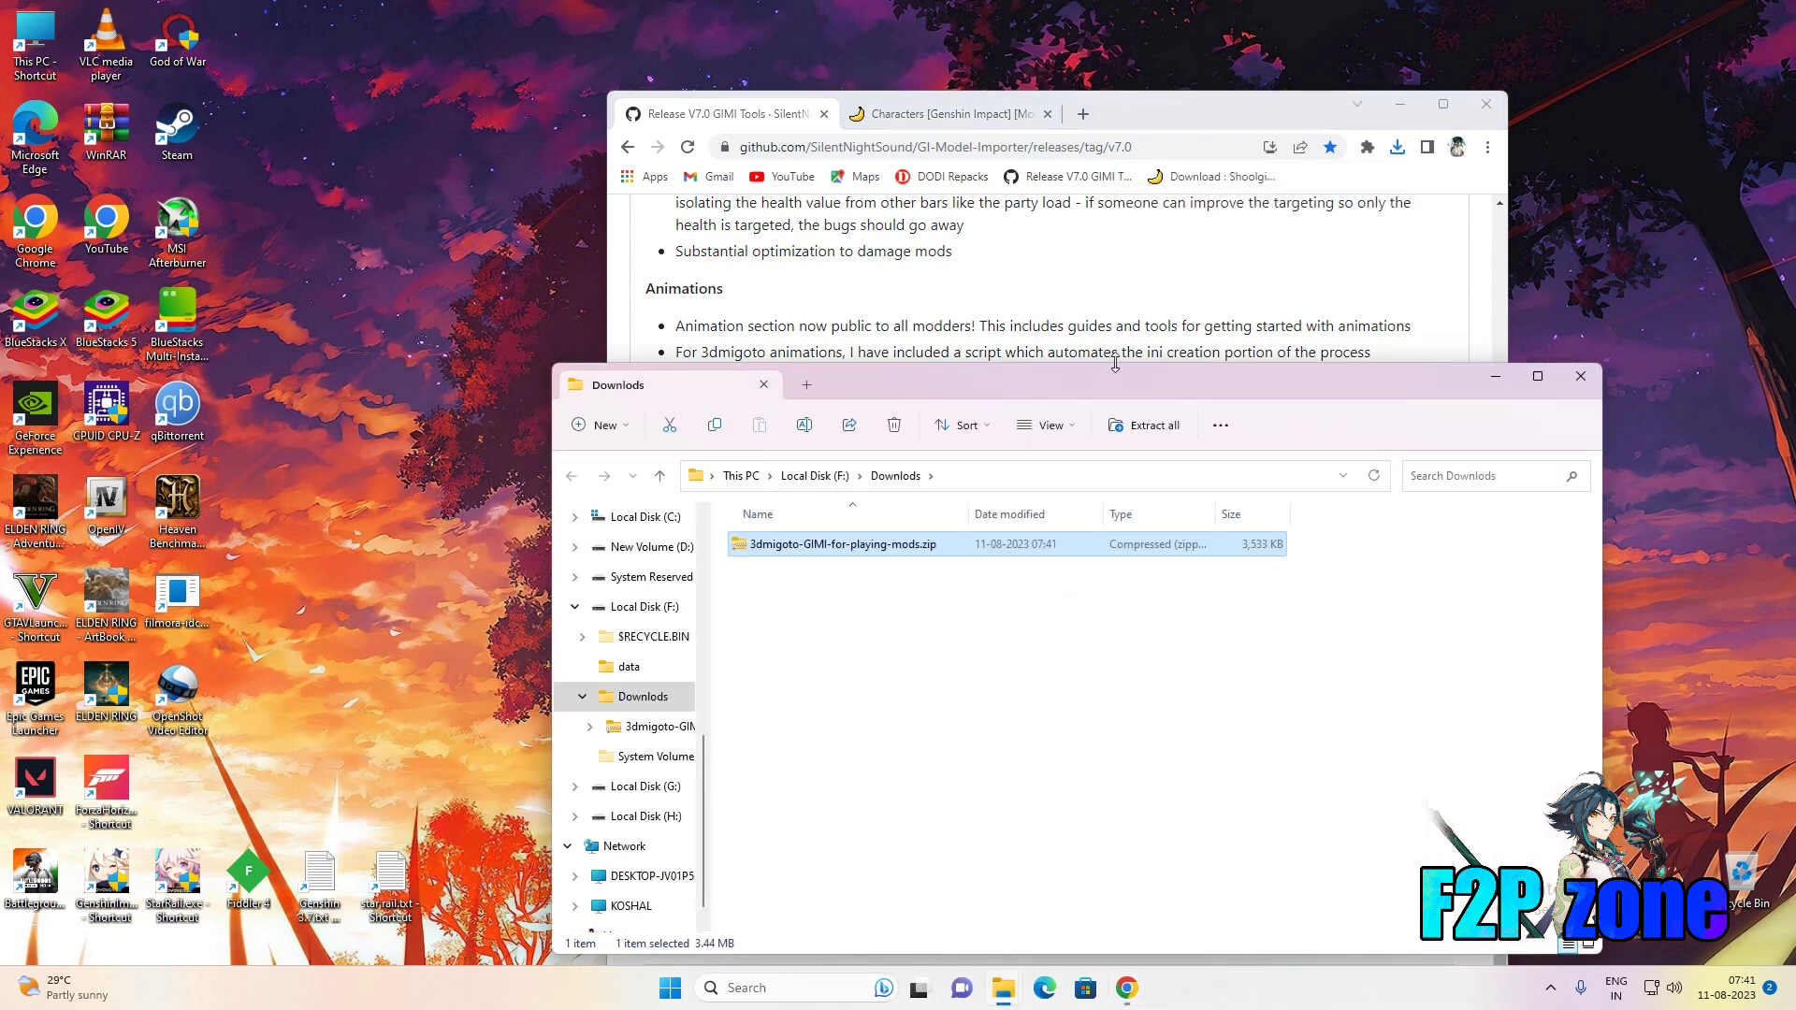
# Extract 3dmigoto-GIMI-for-playing-mods.zip into F:\Downlods\3dmigoto-GIMI-for-playing-mods.
pyautogui.moveTo(1098, 378); pyautogui.dragTo(926, 212)
pyautogui.click(701, 461)
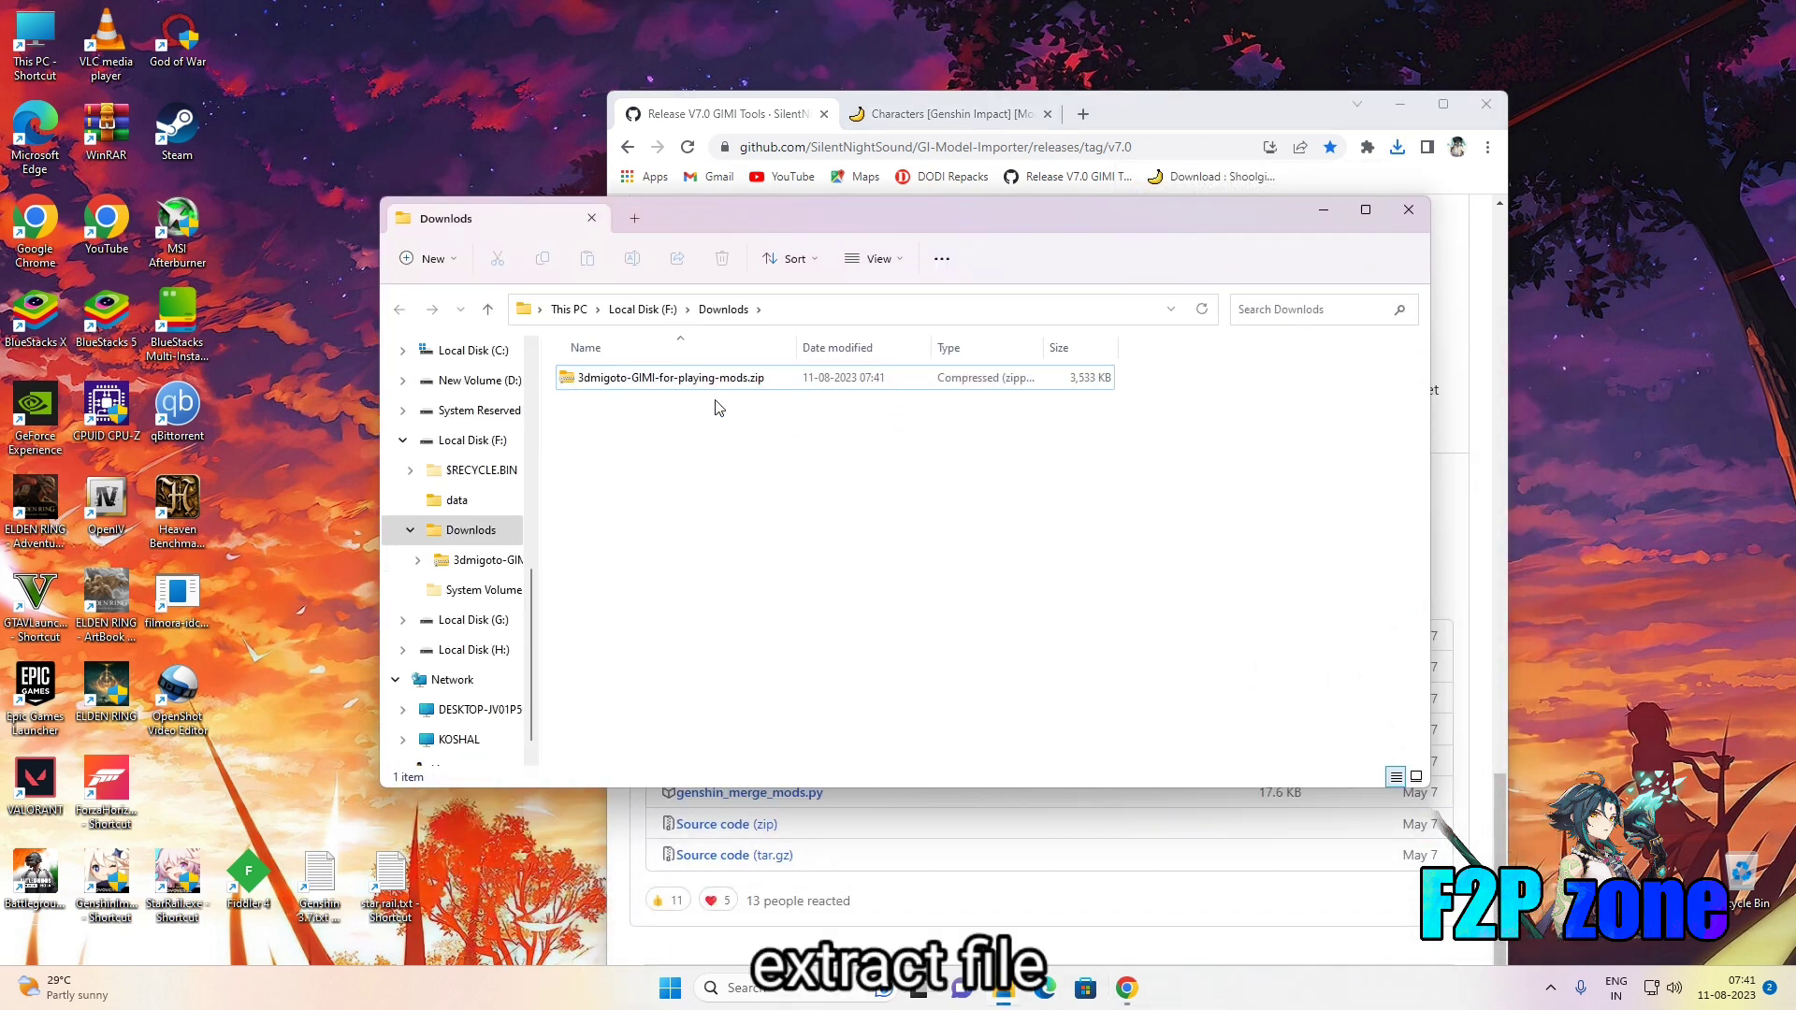
pyautogui.rightClick(732, 384)
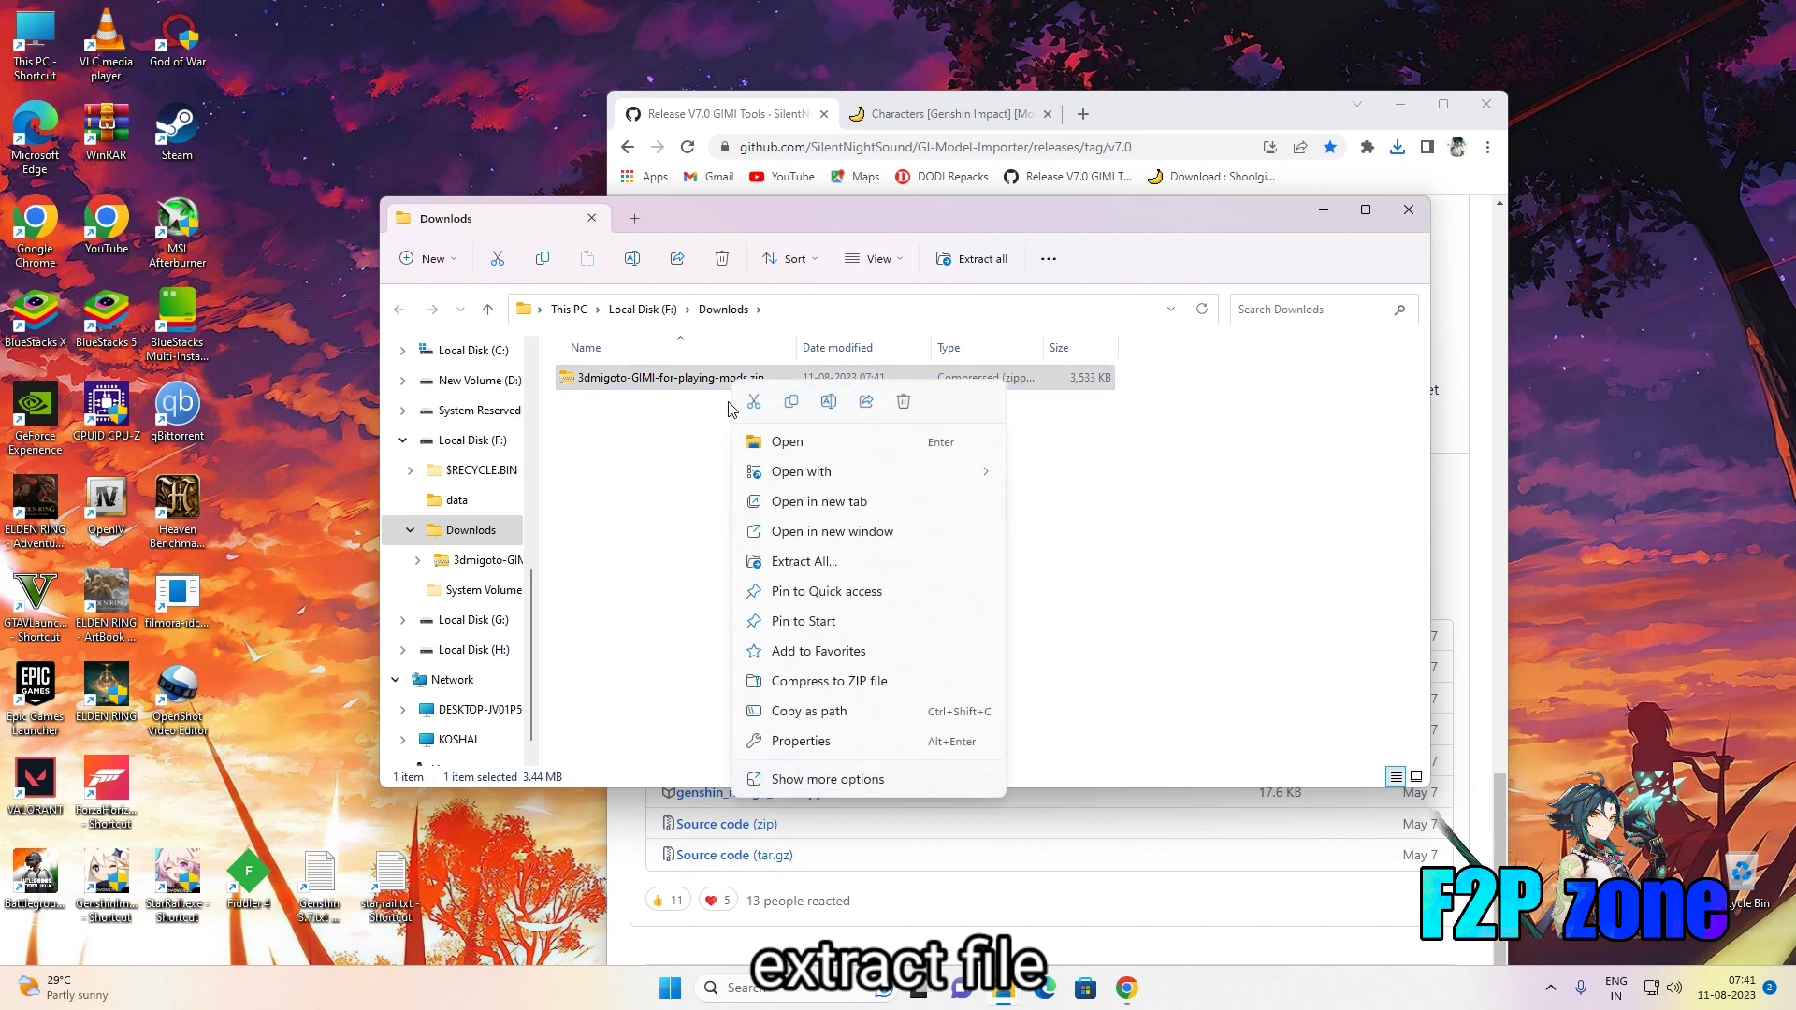
pyautogui.click(828, 561)
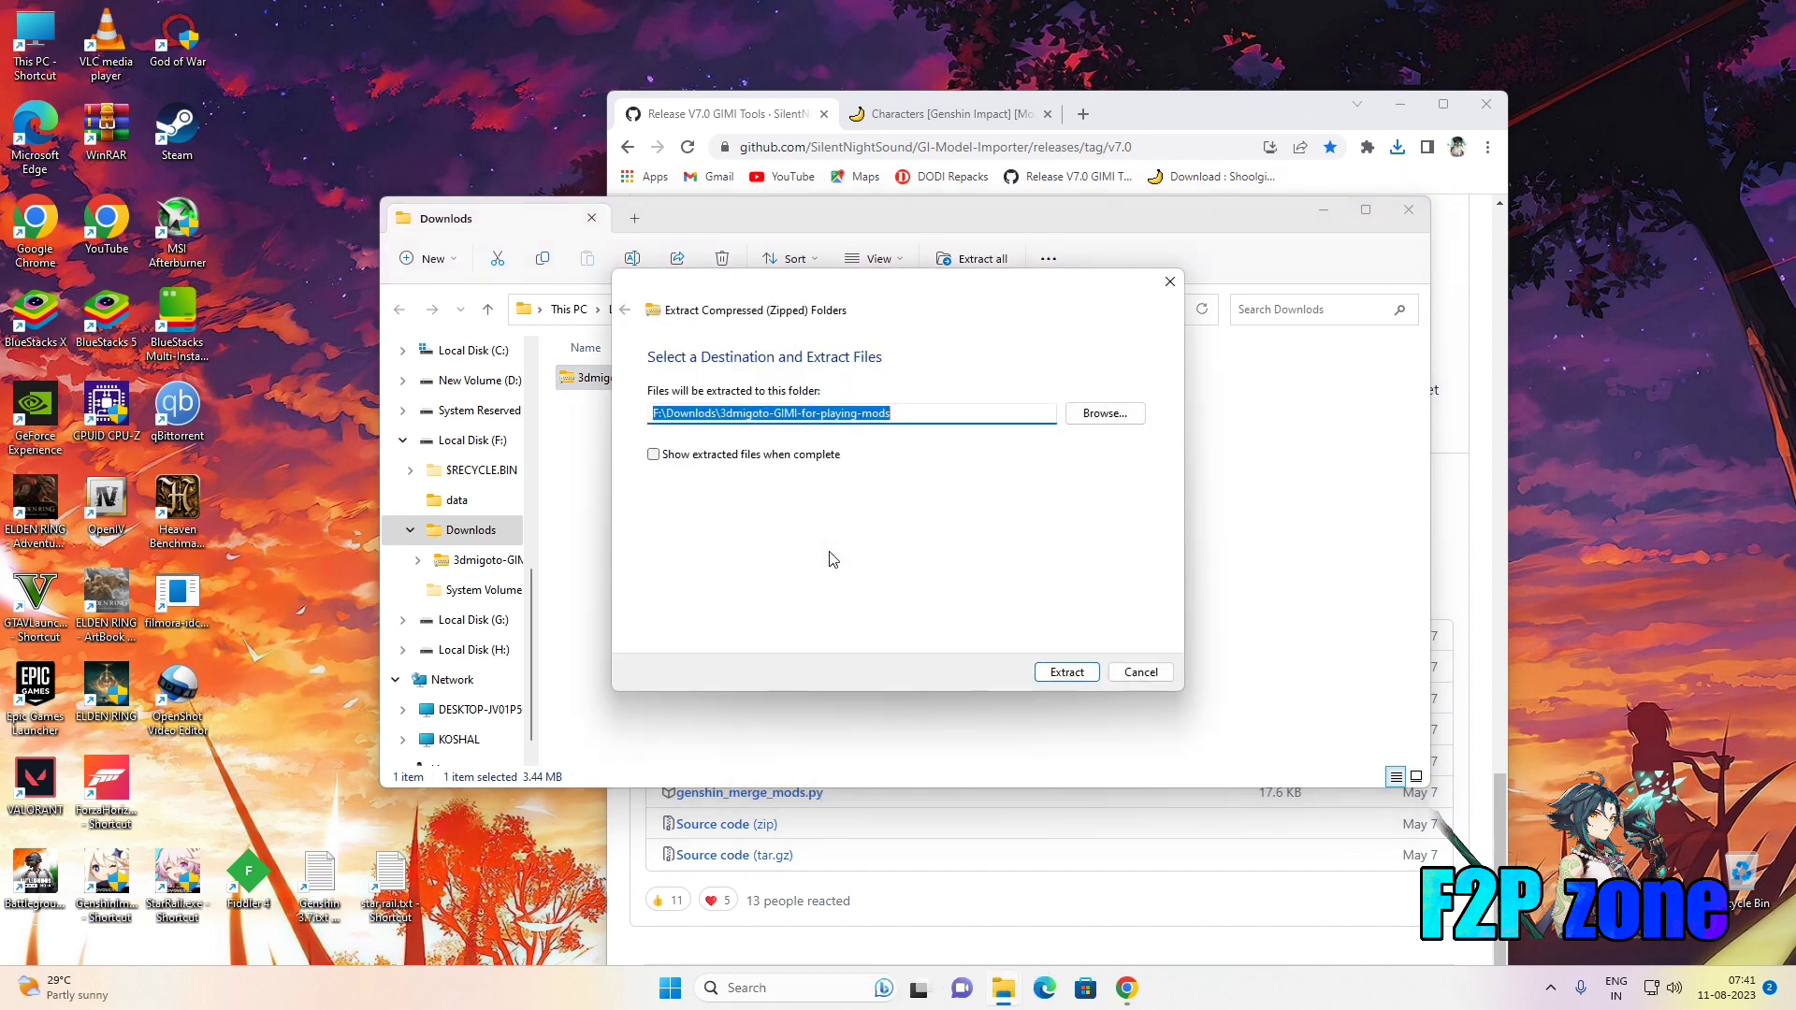
pyautogui.click(1057, 672)
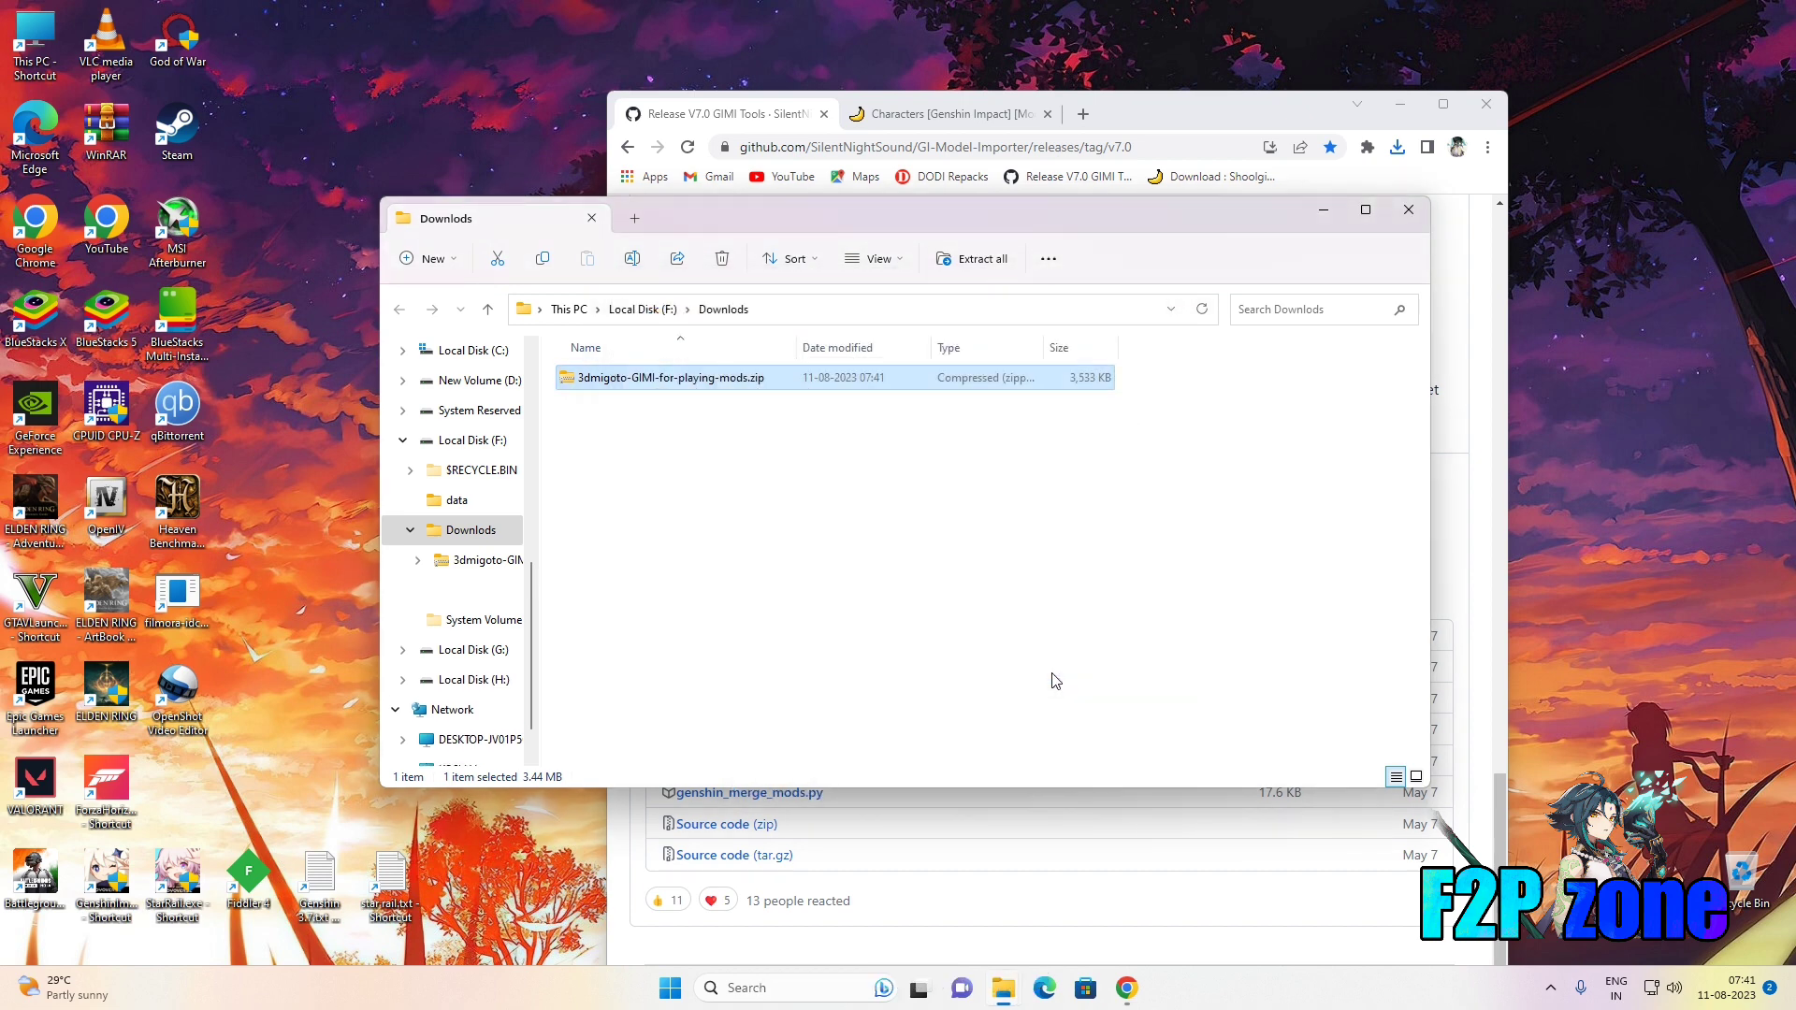
pyautogui.click(811, 490)
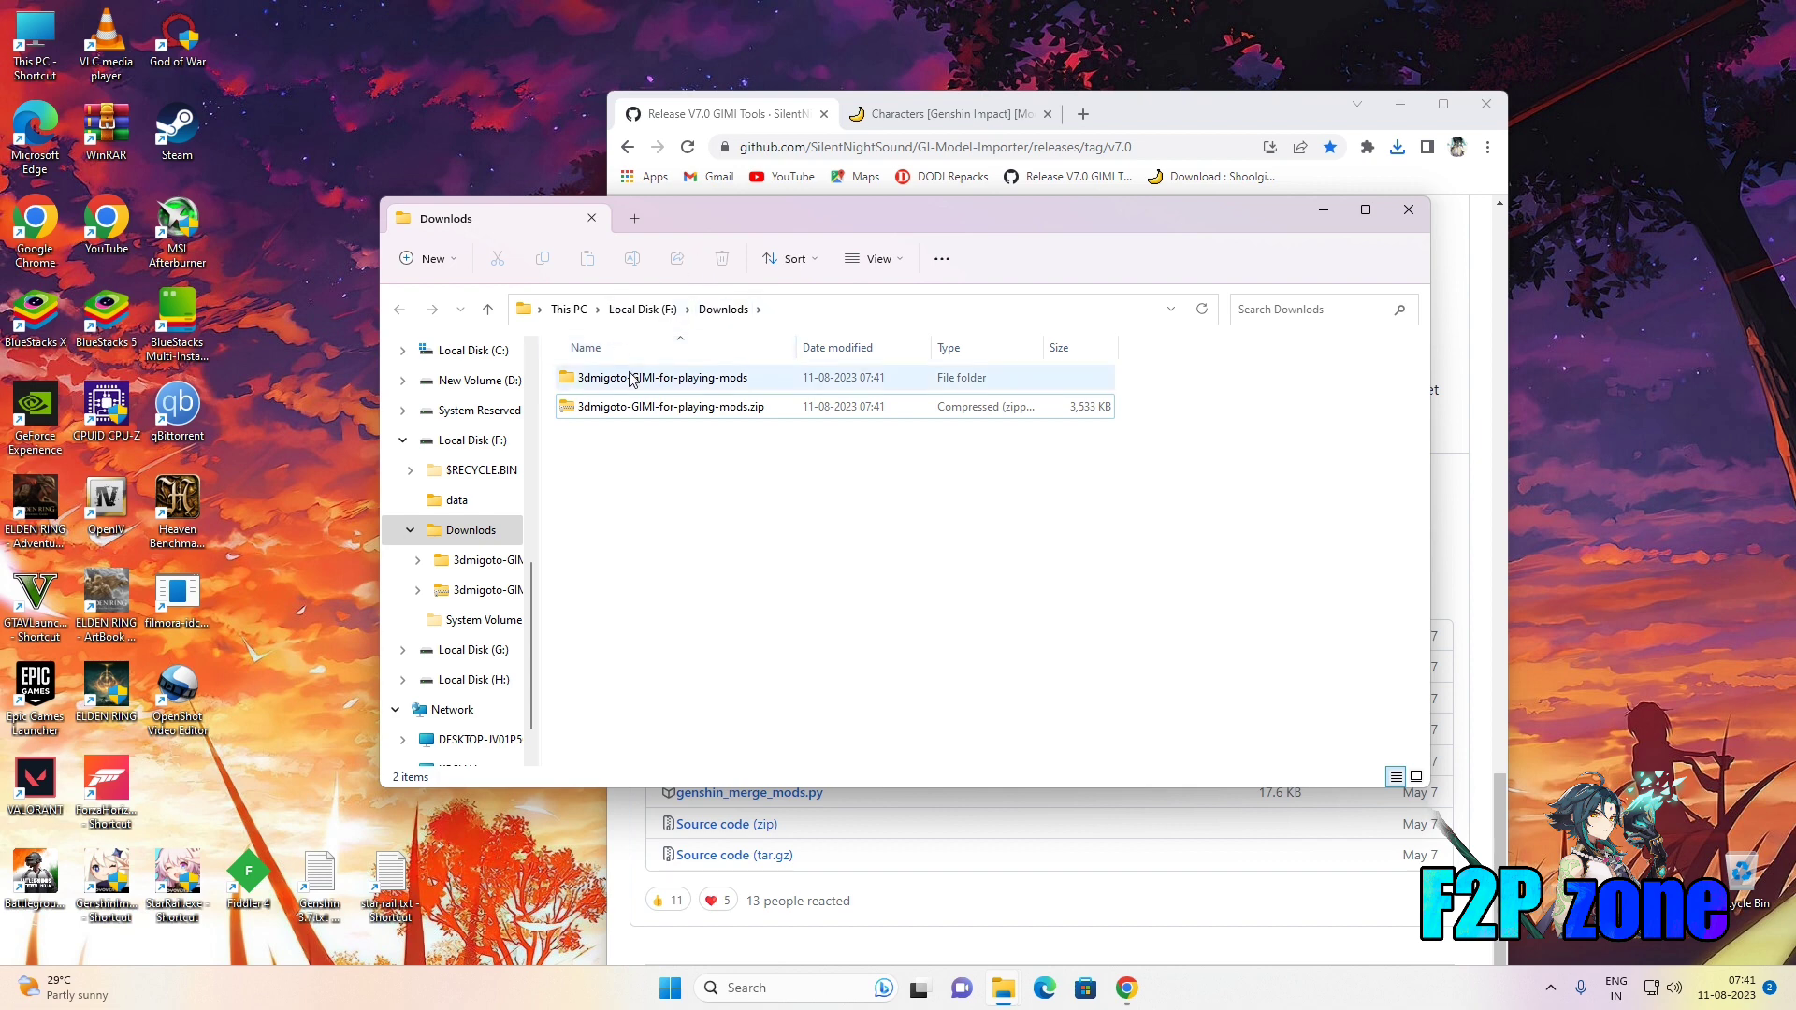
# Return to GameBanana's Genshin Impact Characters page in Chrome and open the Eula category.
pyautogui.click(950, 115)
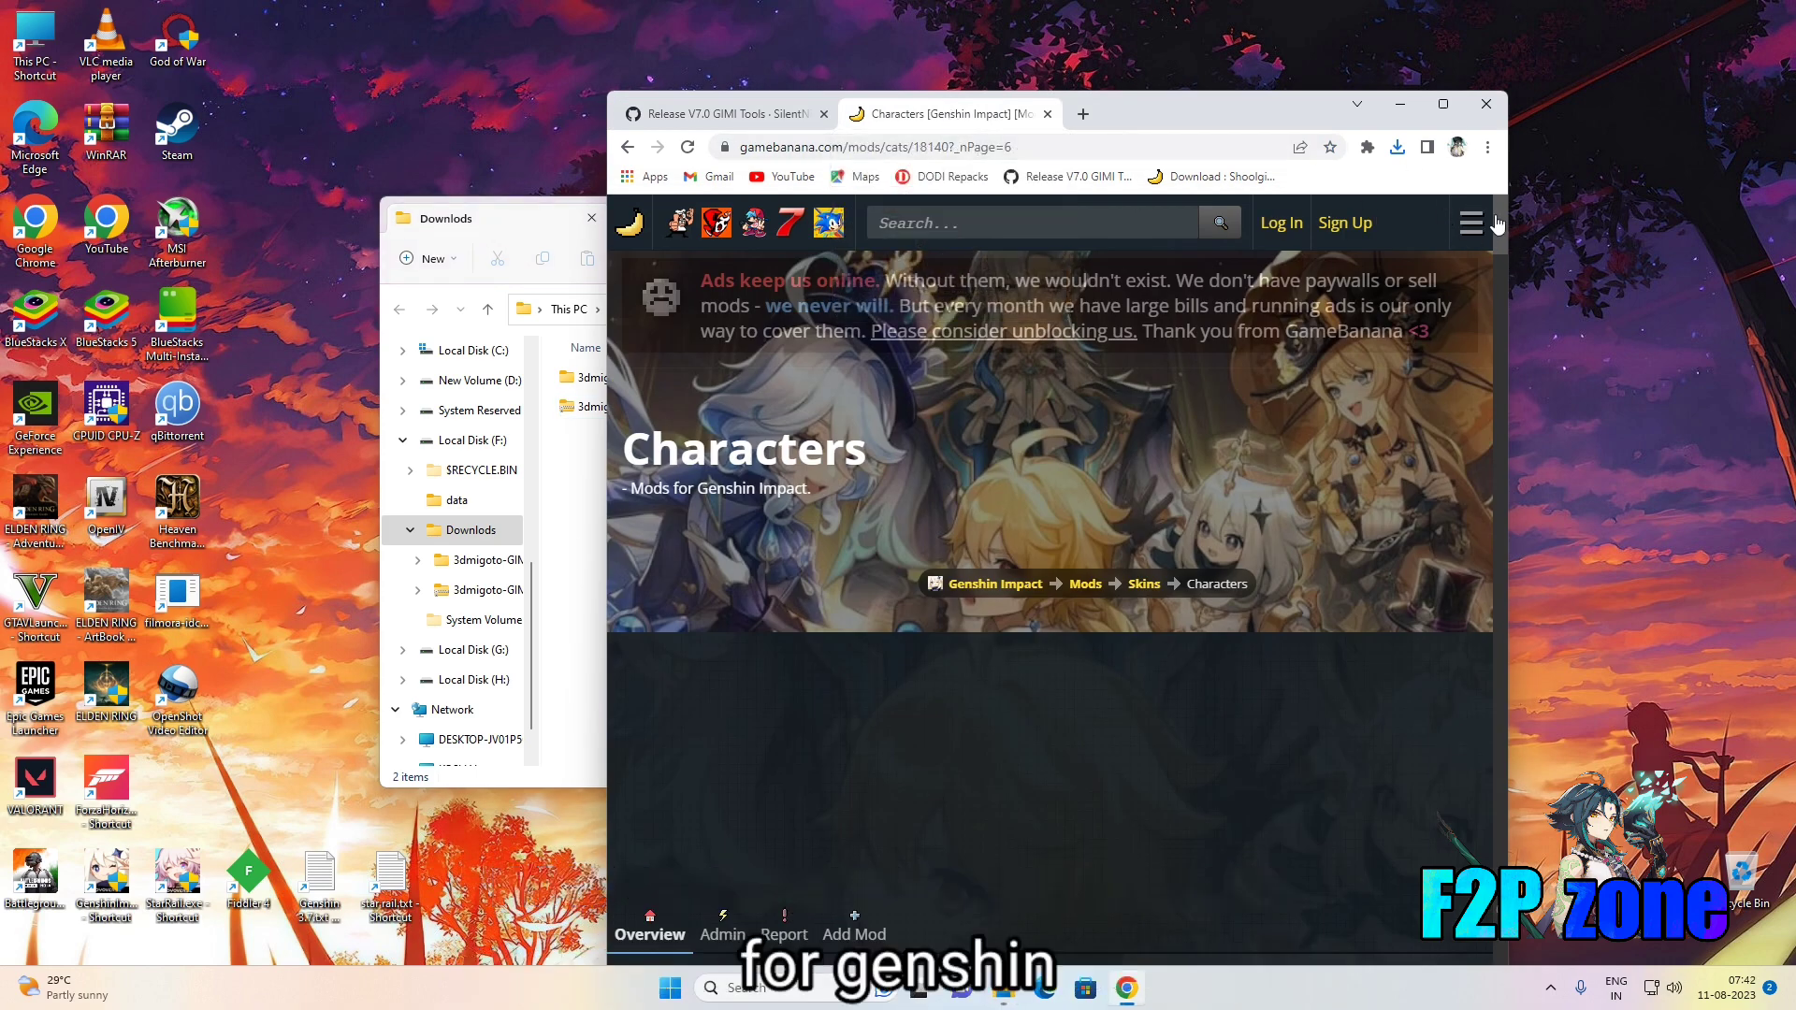
pyautogui.moveTo(1499, 220); pyautogui.dragTo(1560, 402)
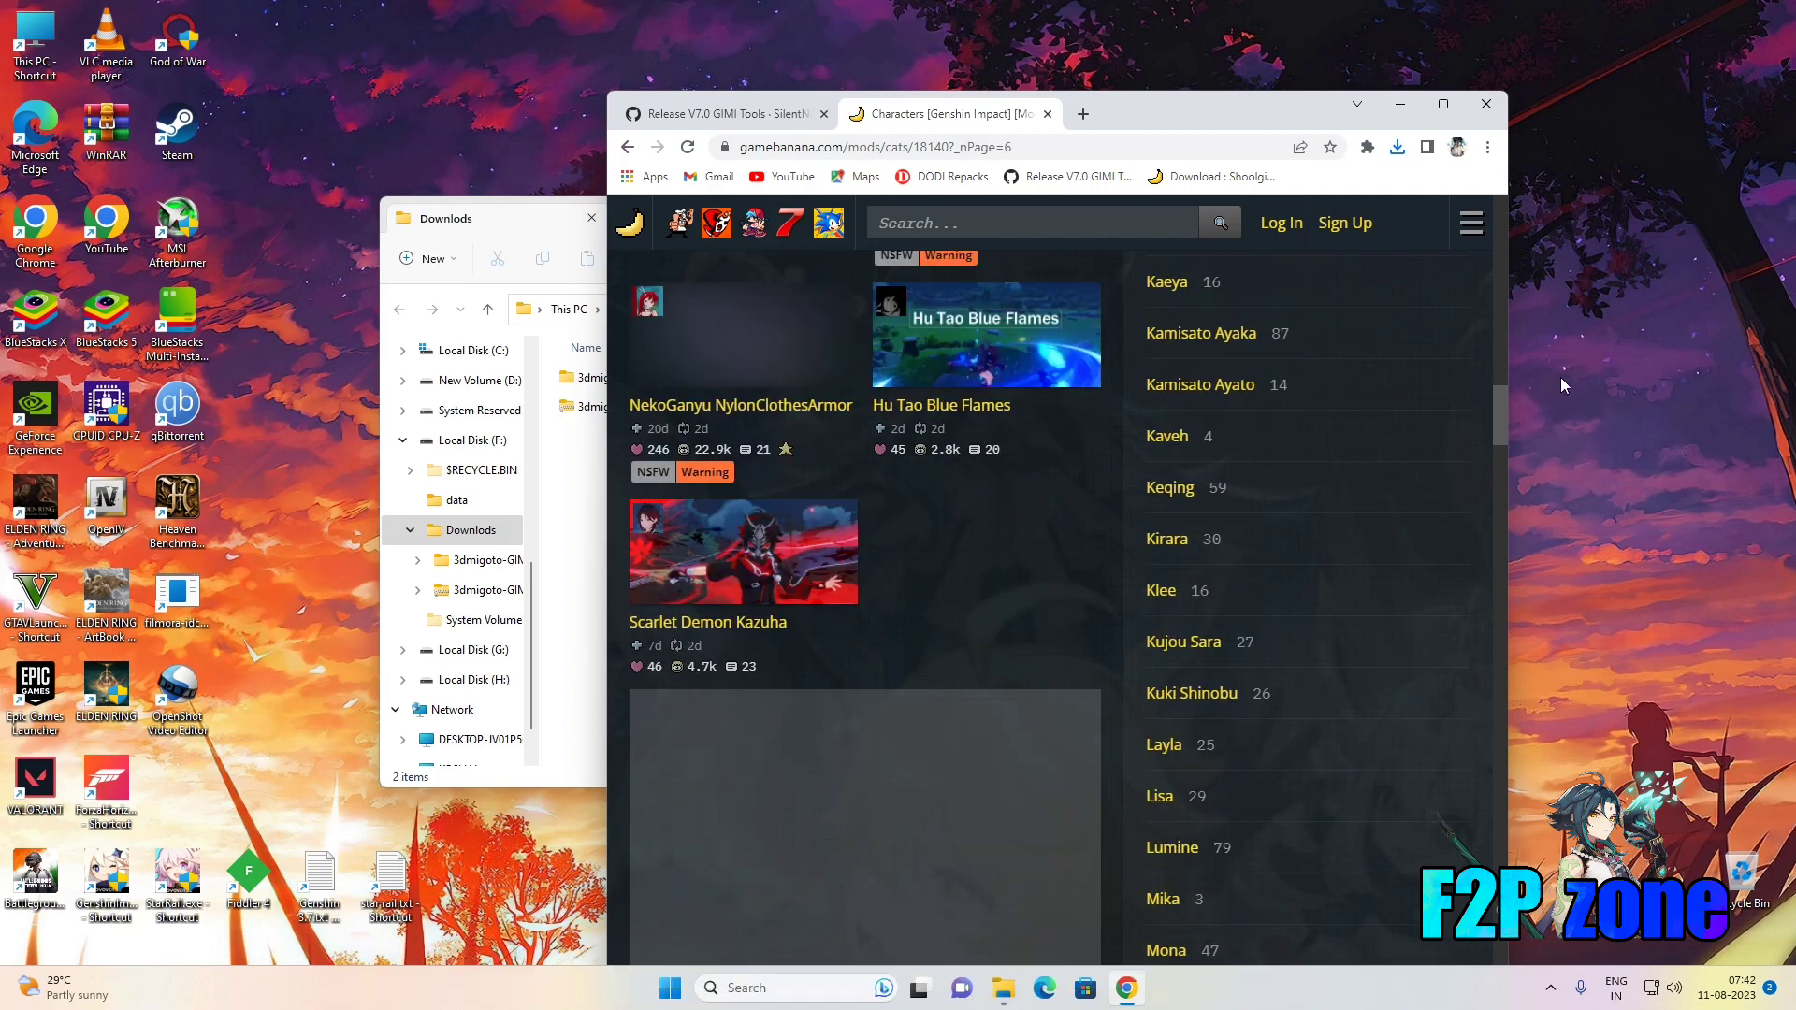
pyautogui.scroll(20, 1184, 520)
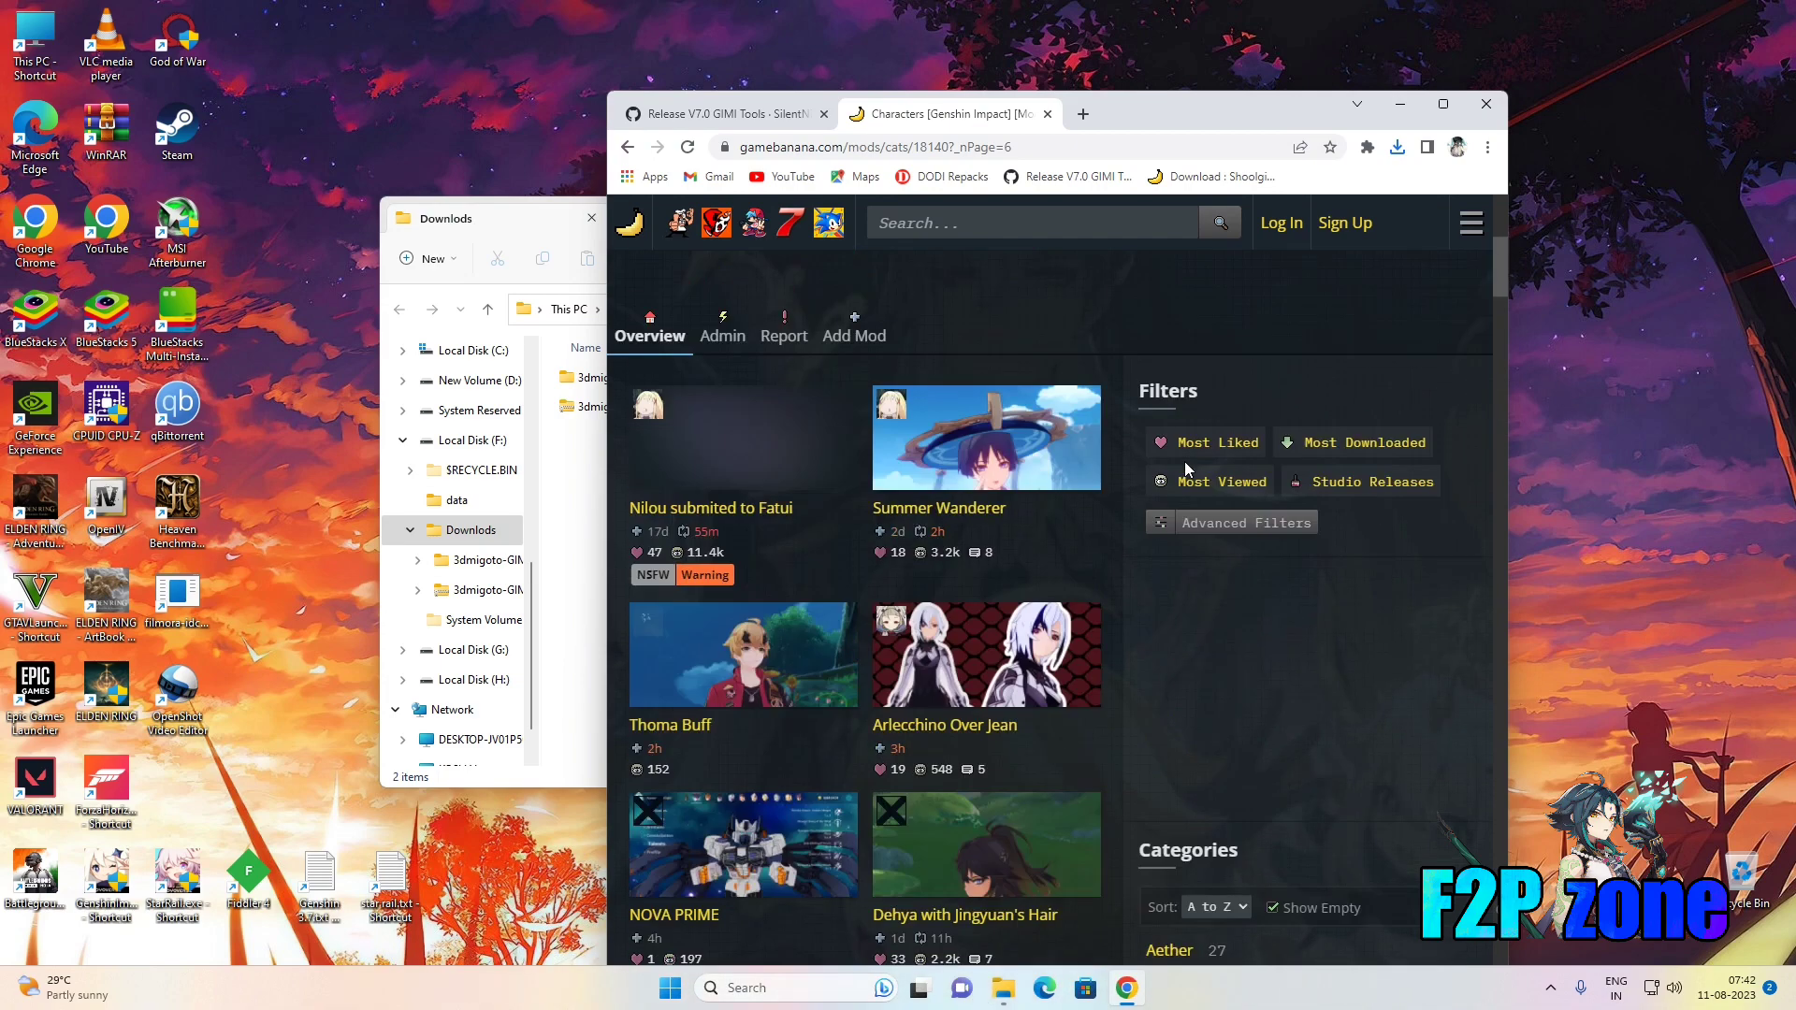
pyautogui.scroll(-12, 1253, 636)
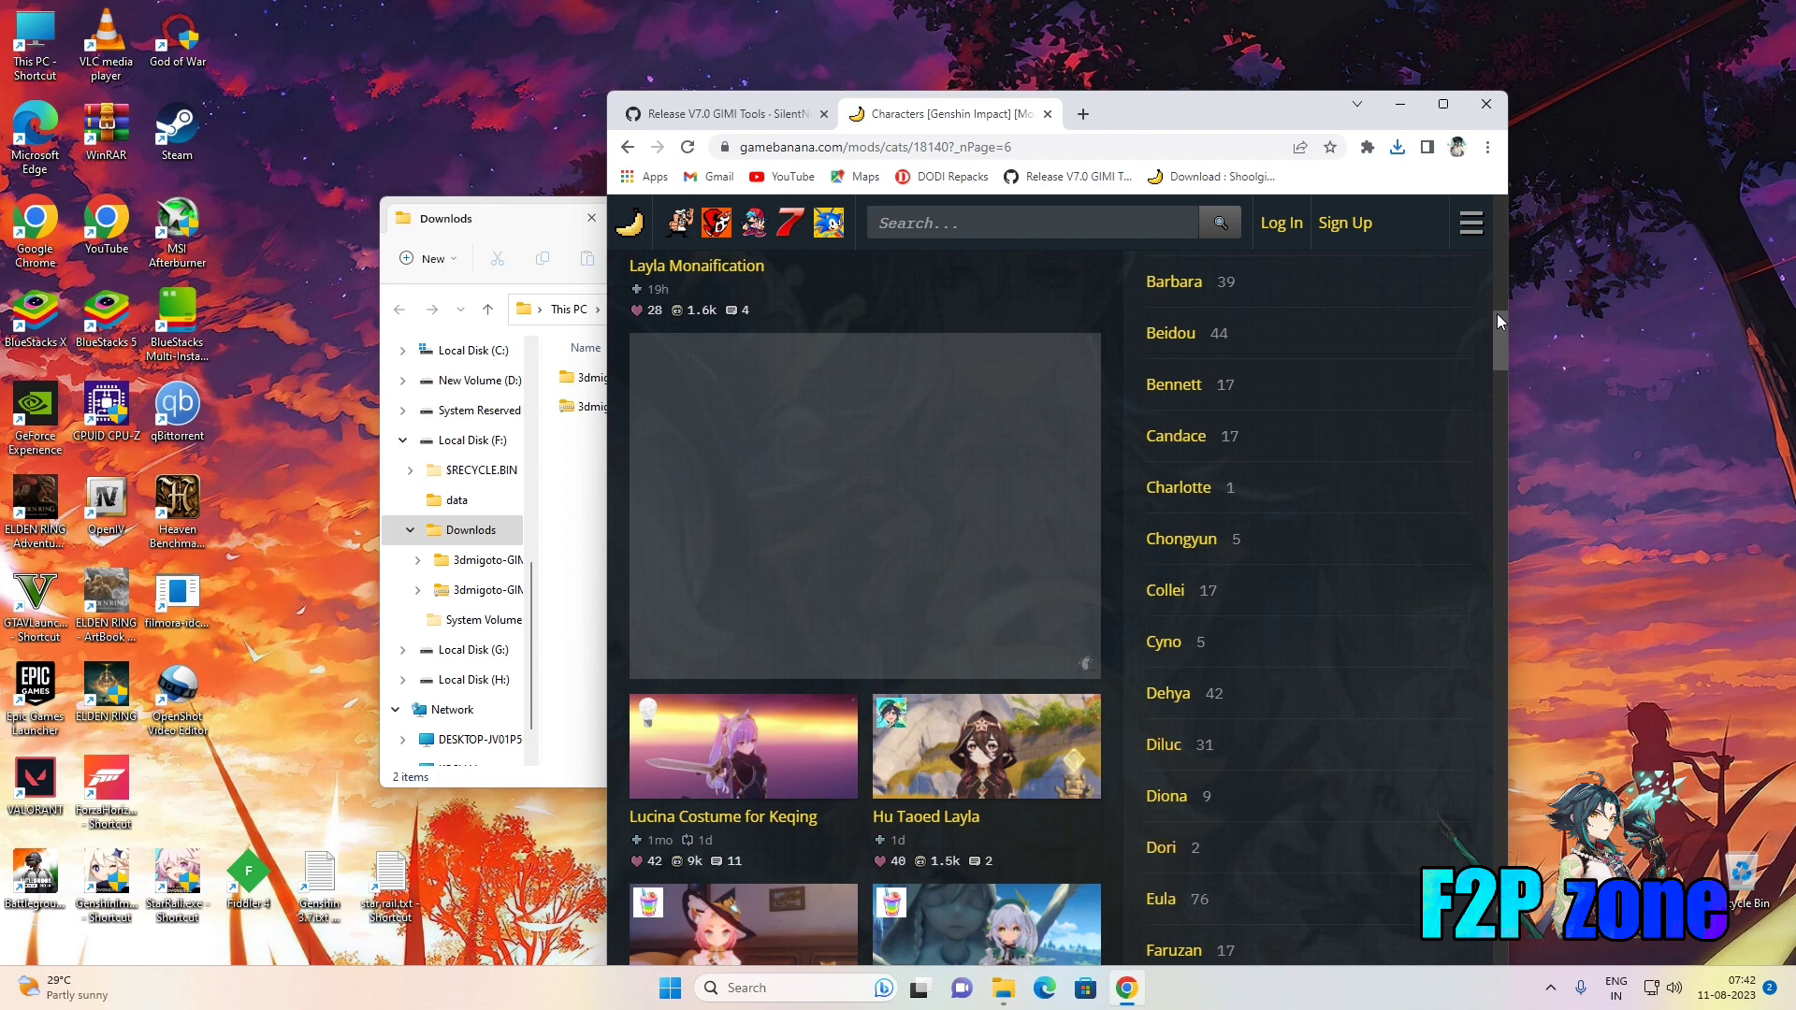
pyautogui.click(1158, 900)
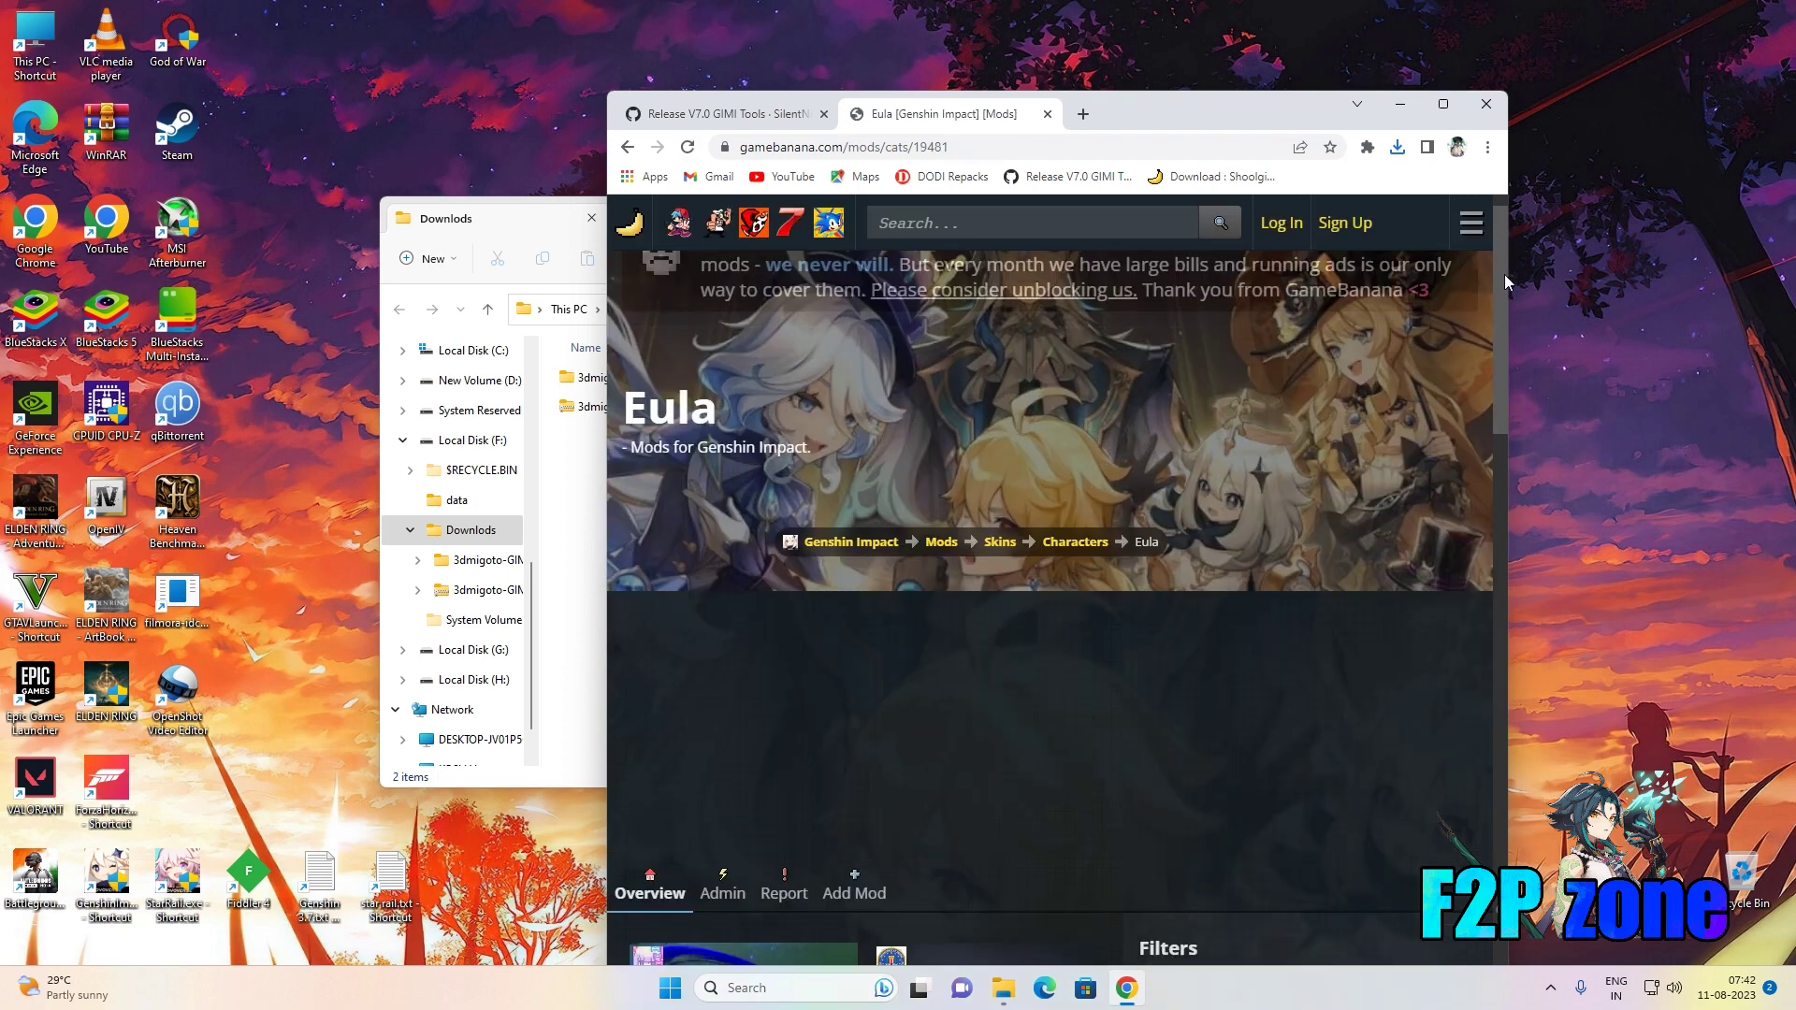
# Open the Liyue Eula + OC version mod and download its eulaliyue.rar file.
pyautogui.moveTo(1497, 261); pyautogui.dragTo(1558, 587)
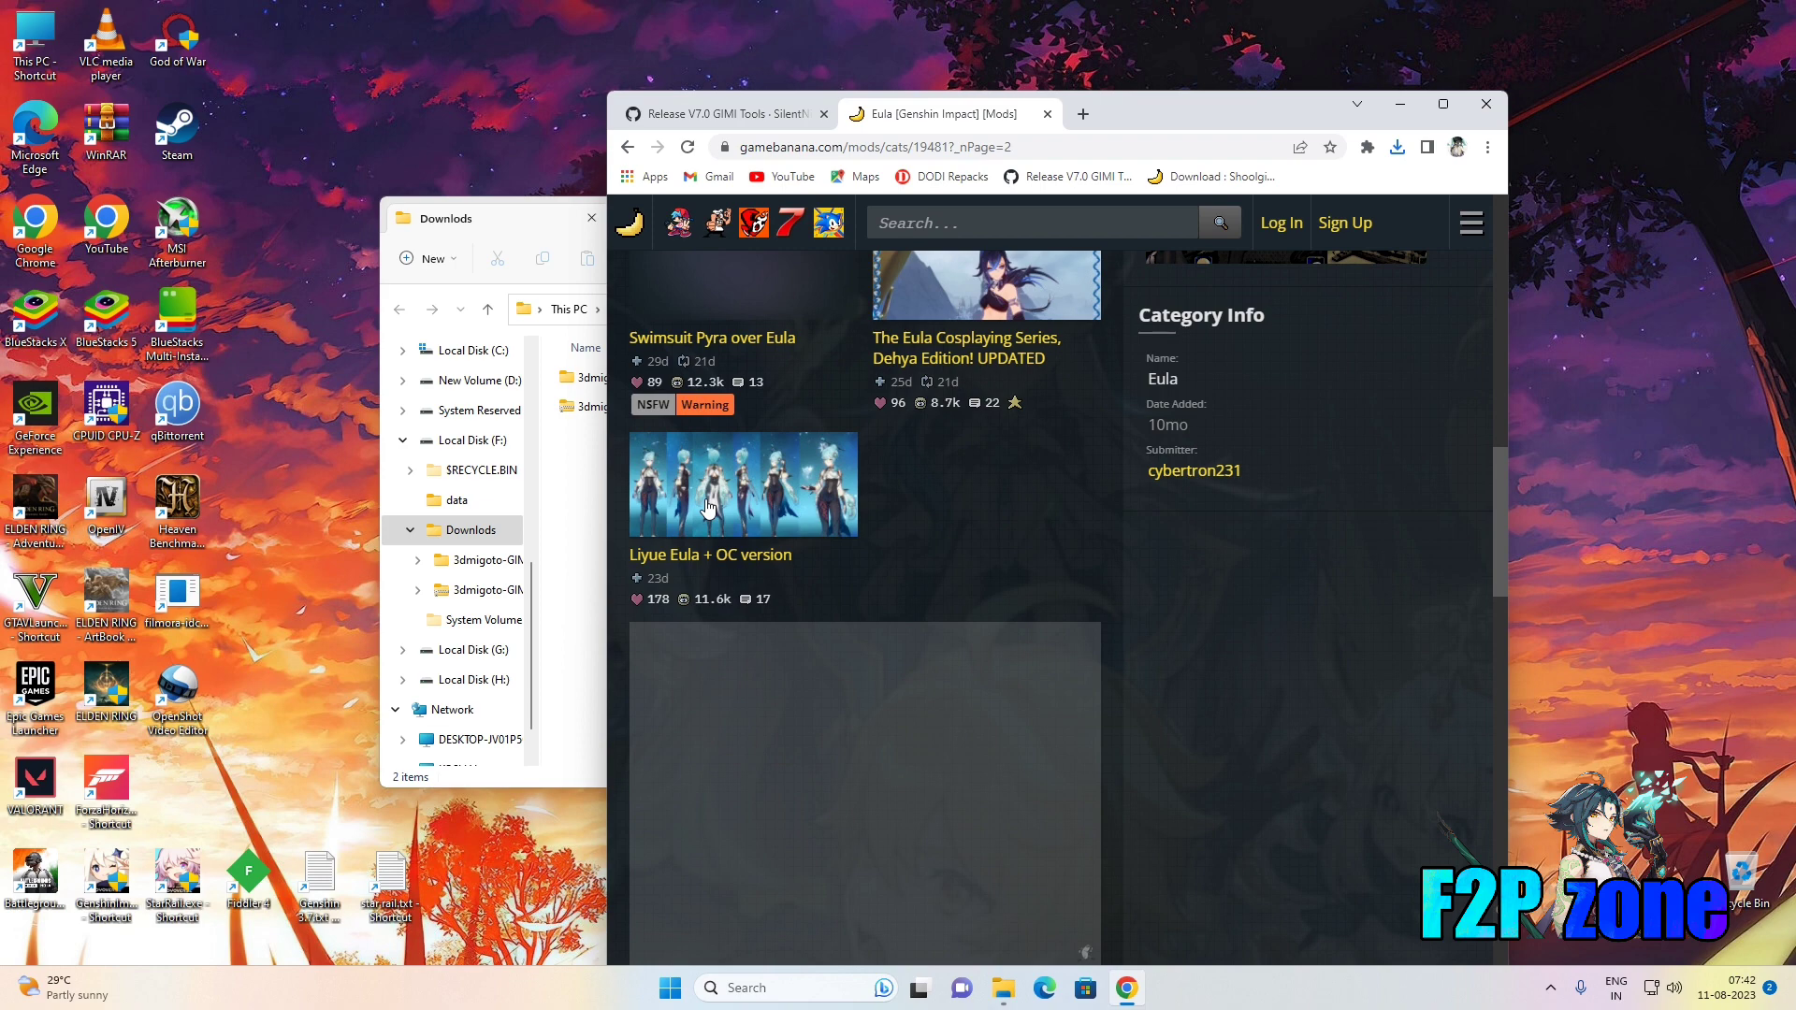
pyautogui.click(708, 507)
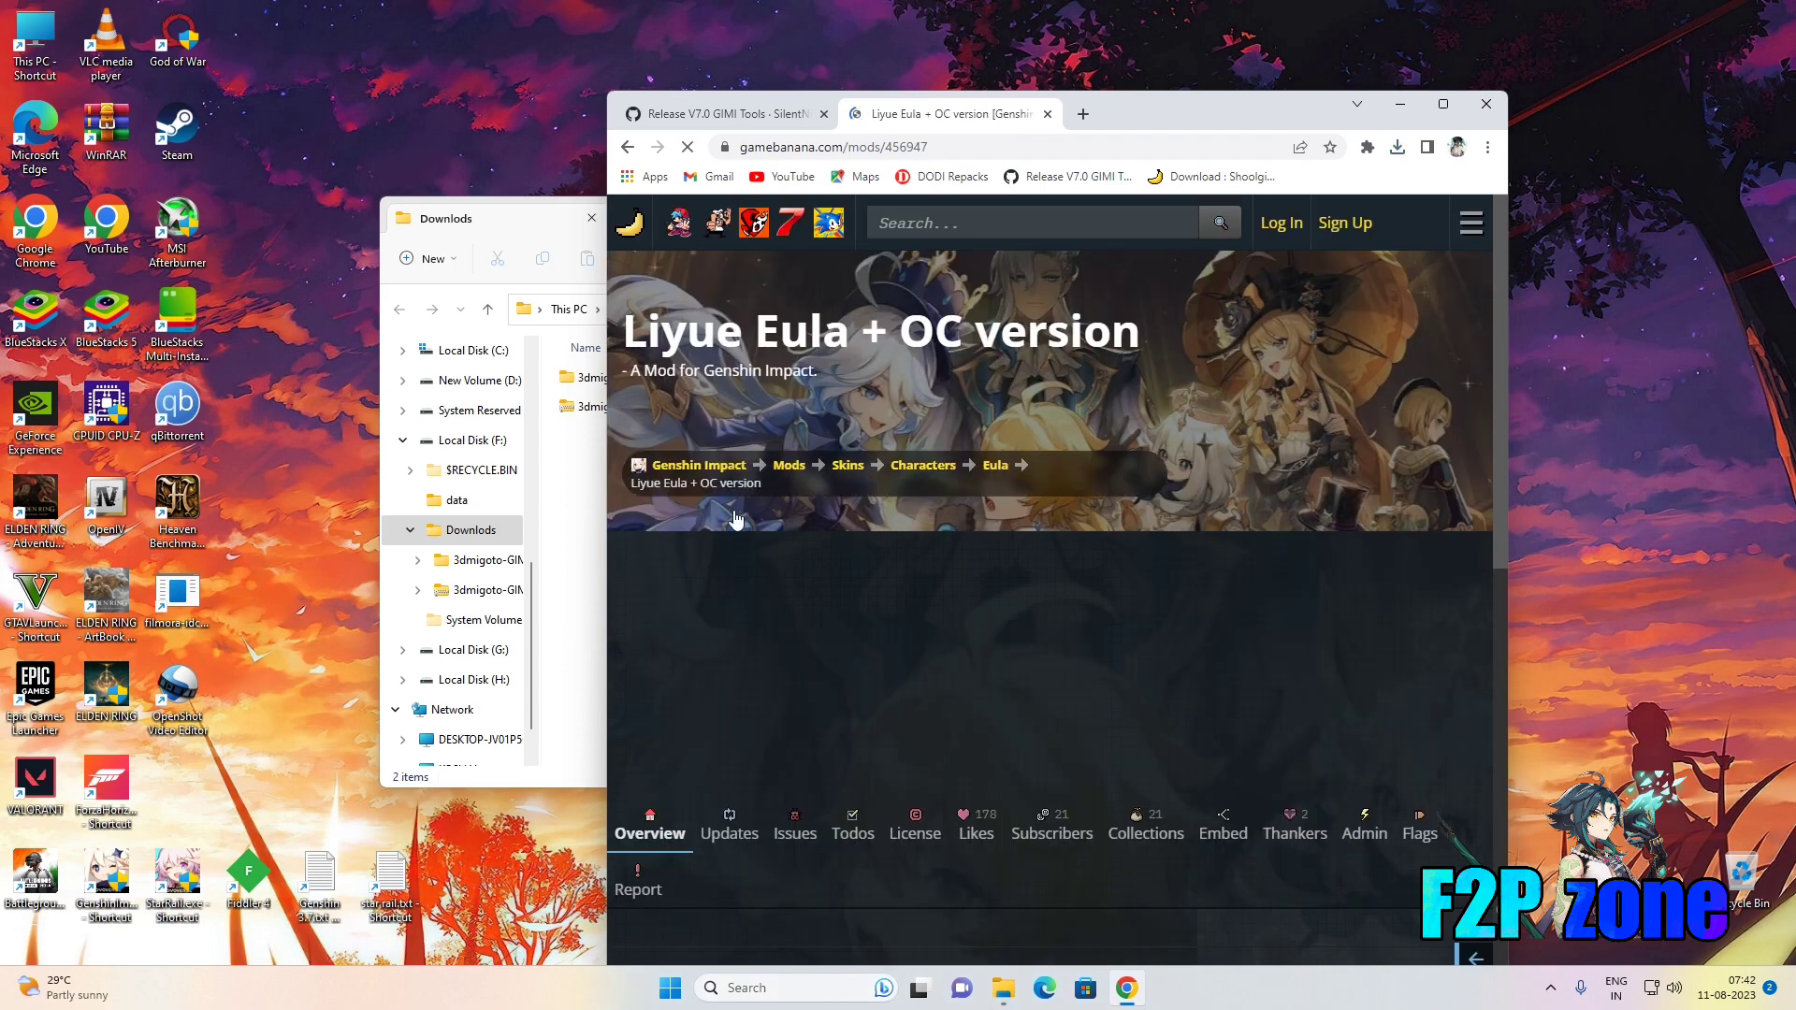
pyautogui.moveTo(1501, 232); pyautogui.dragTo(1538, 508)
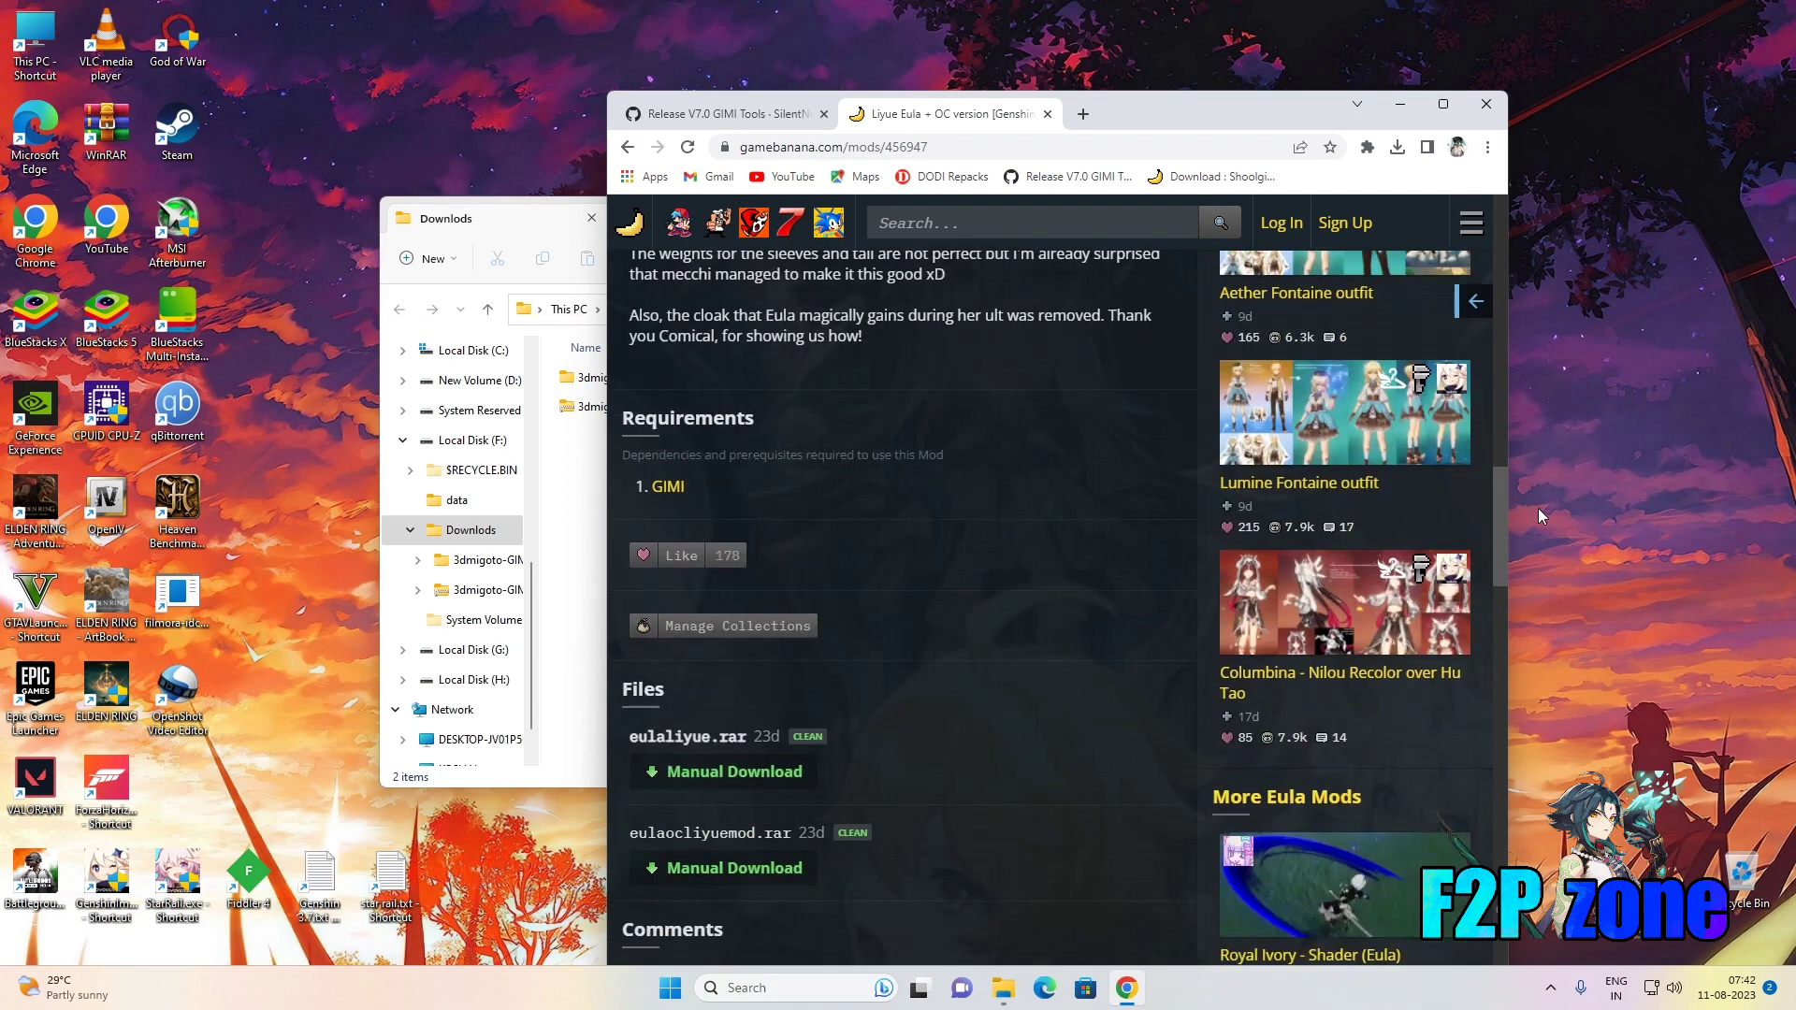
pyautogui.click(763, 771)
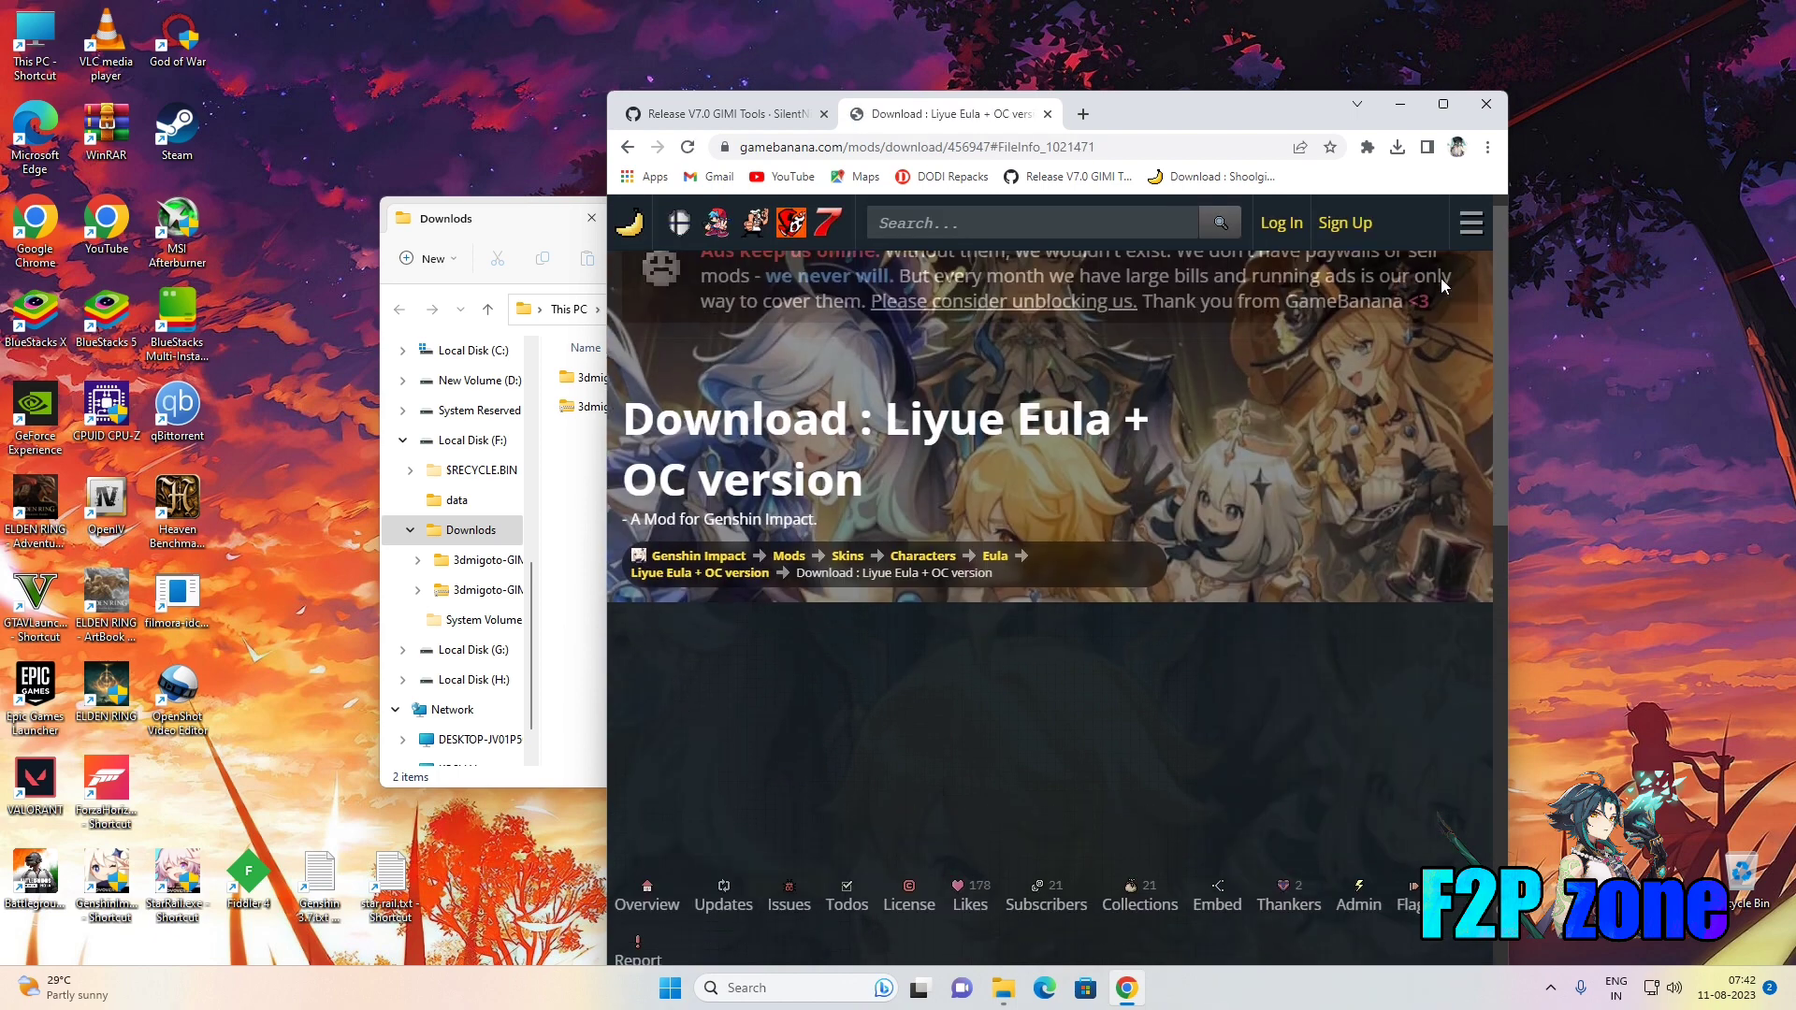
pyautogui.scroll(-6, 1441, 286)
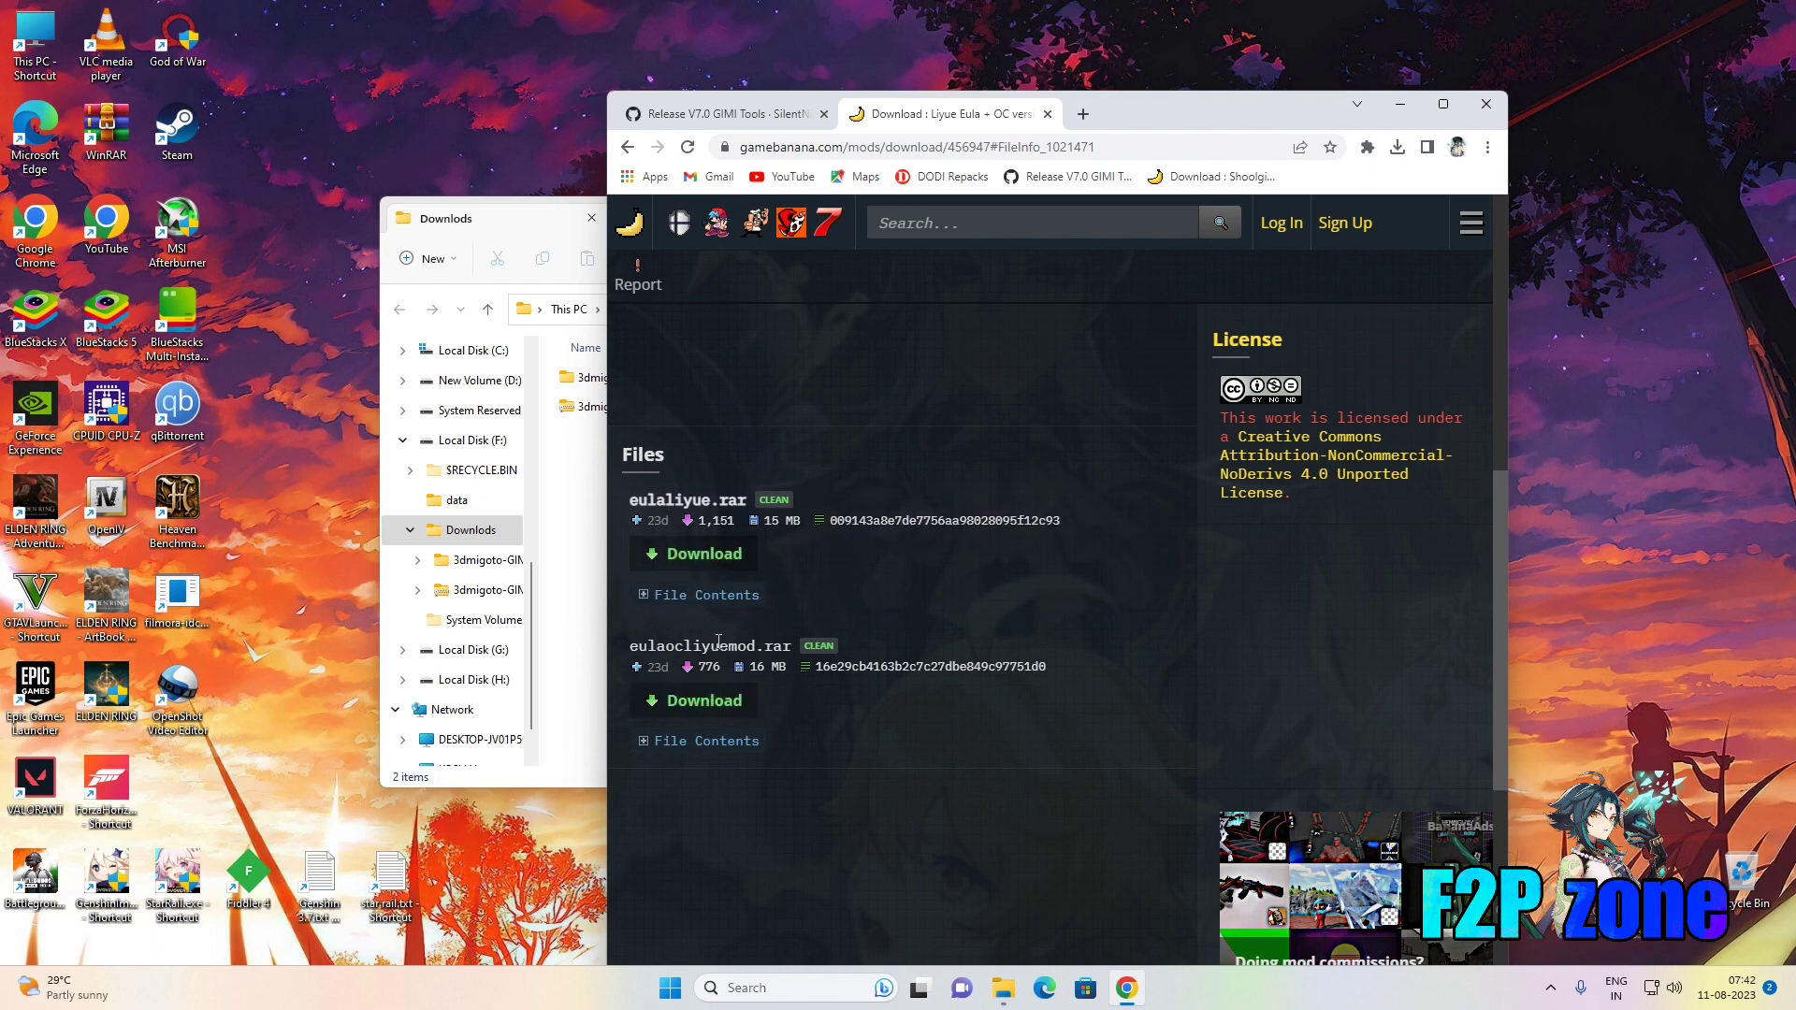
pyautogui.click(709, 556)
# Switch back to the Downlods folder in File Explorer and extract eulaliyue.rar directly there.
pyautogui.click(566, 529)
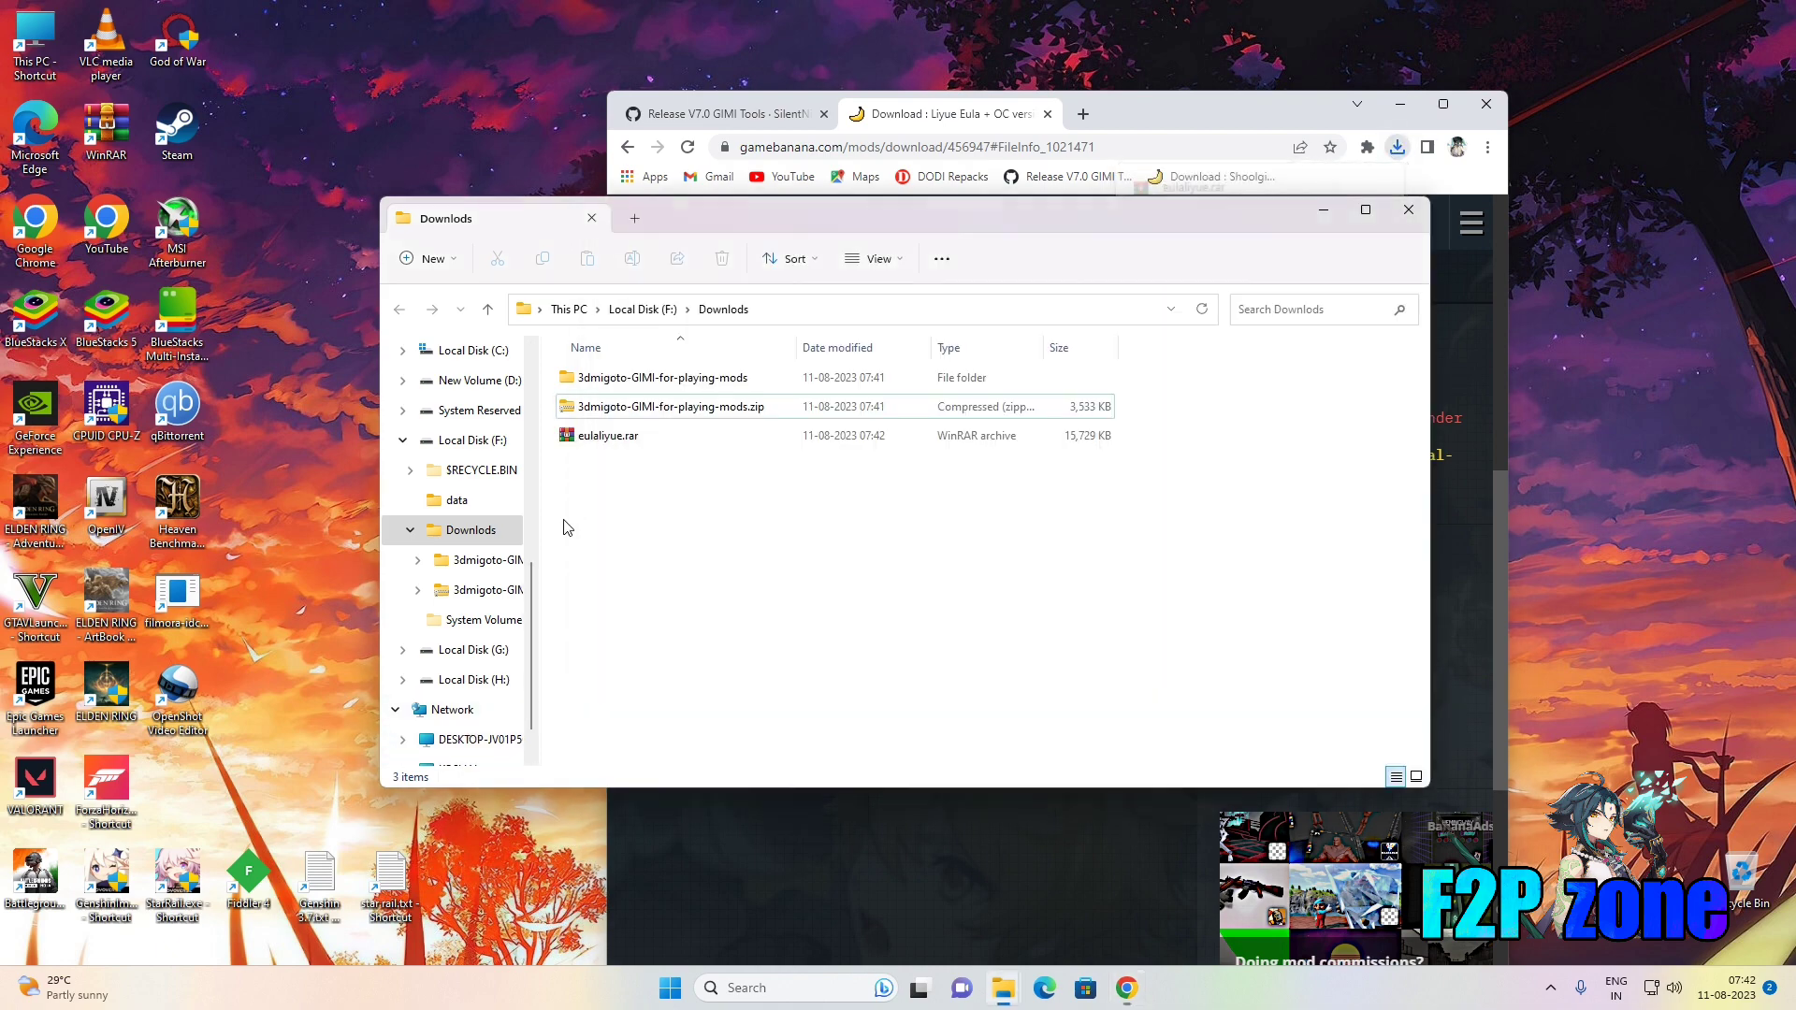
pyautogui.click(626, 449)
pyautogui.rightClick(627, 448)
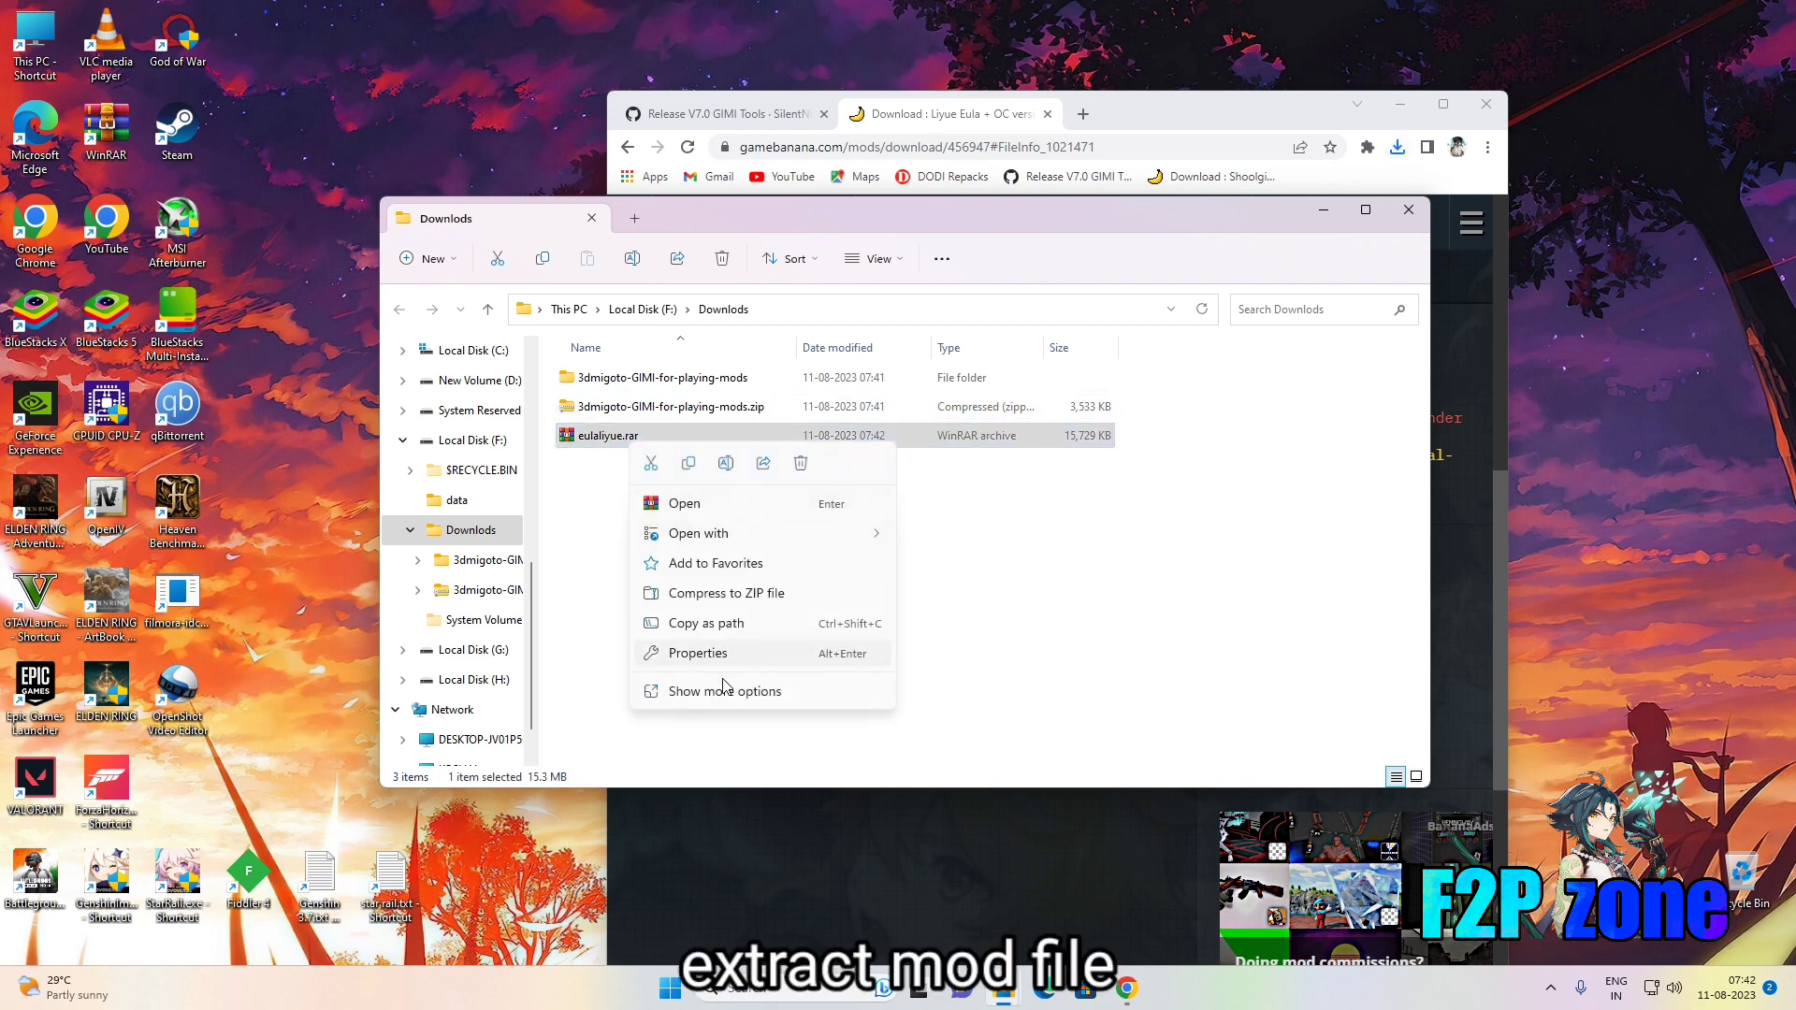
pyautogui.click(765, 692)
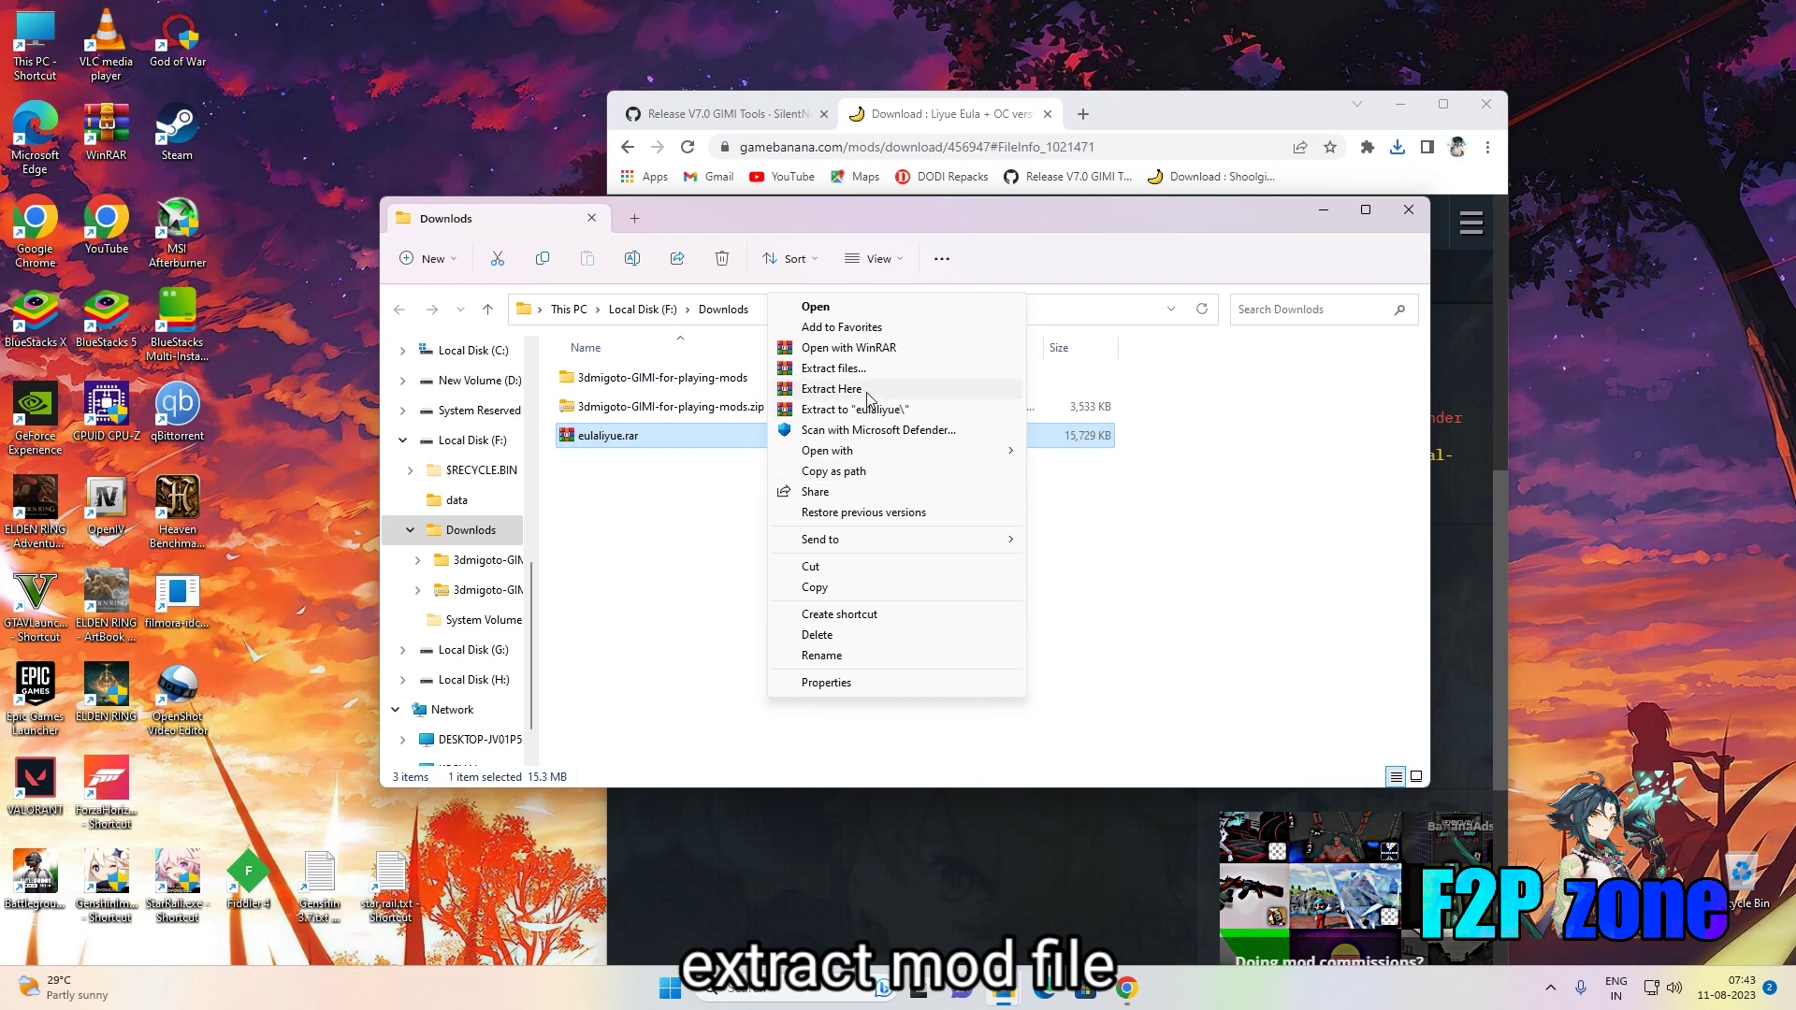
pyautogui.click(867, 391)
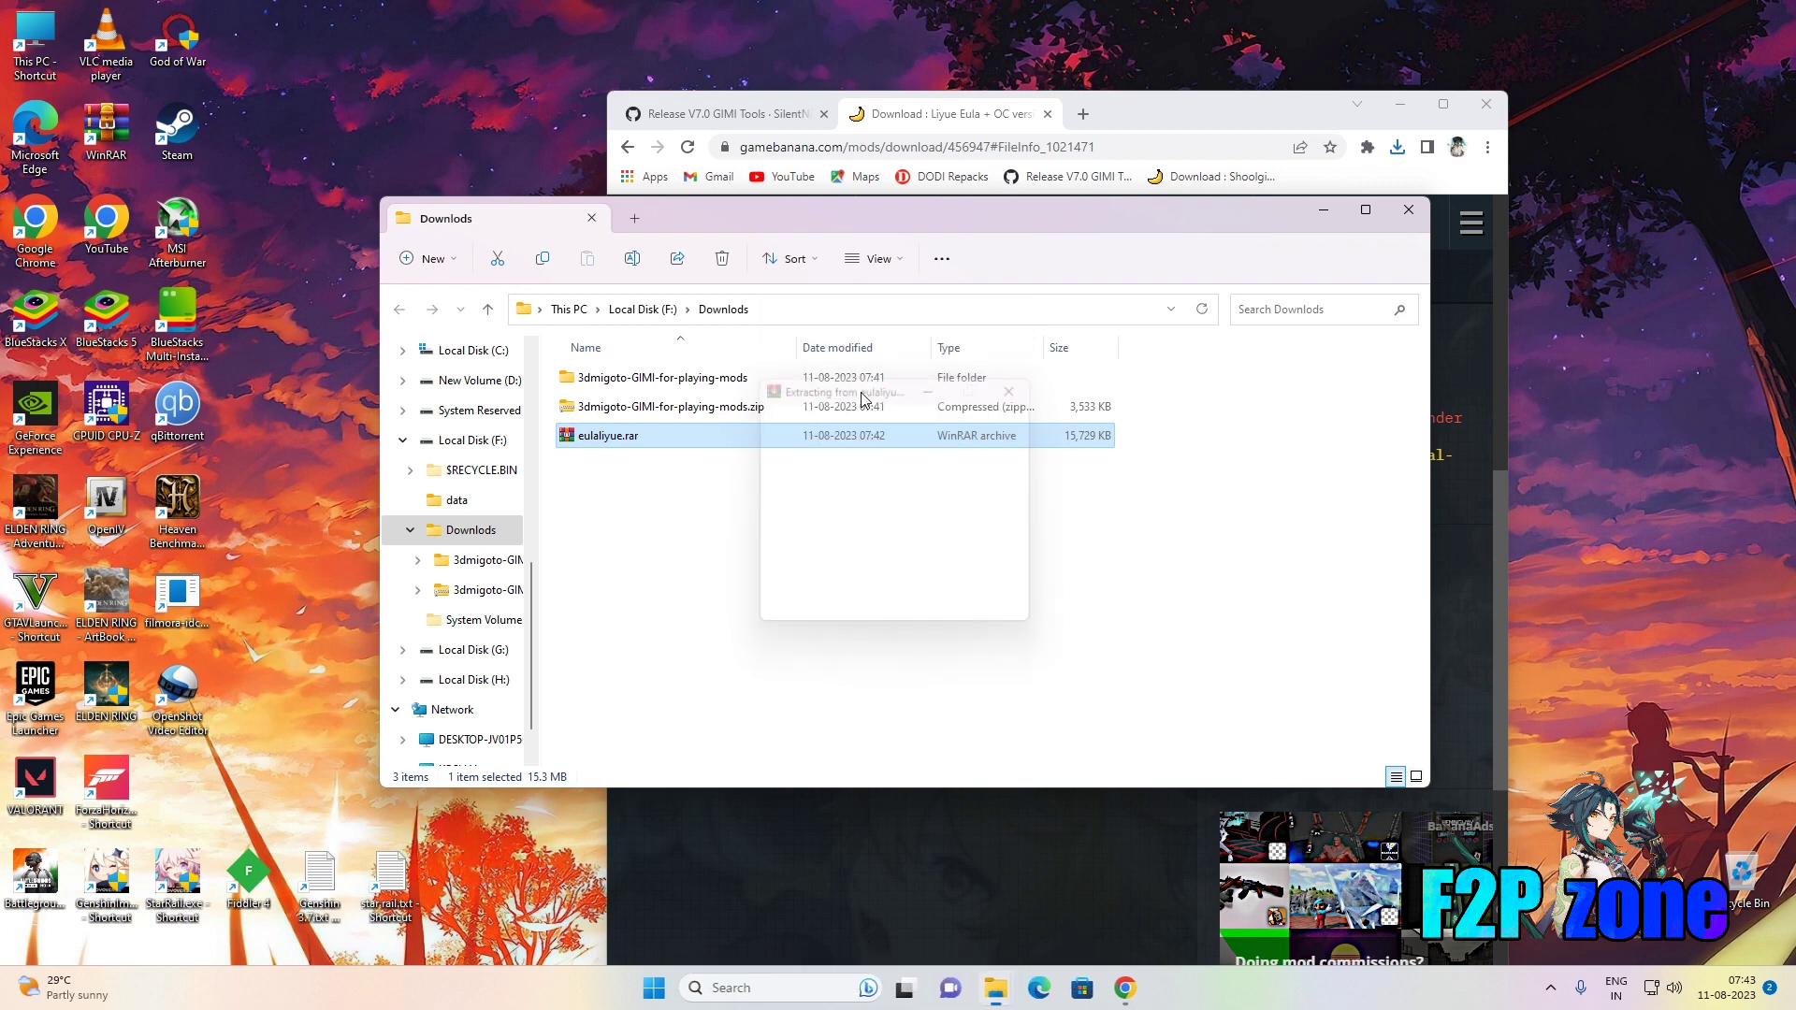
pyautogui.click(676, 540)
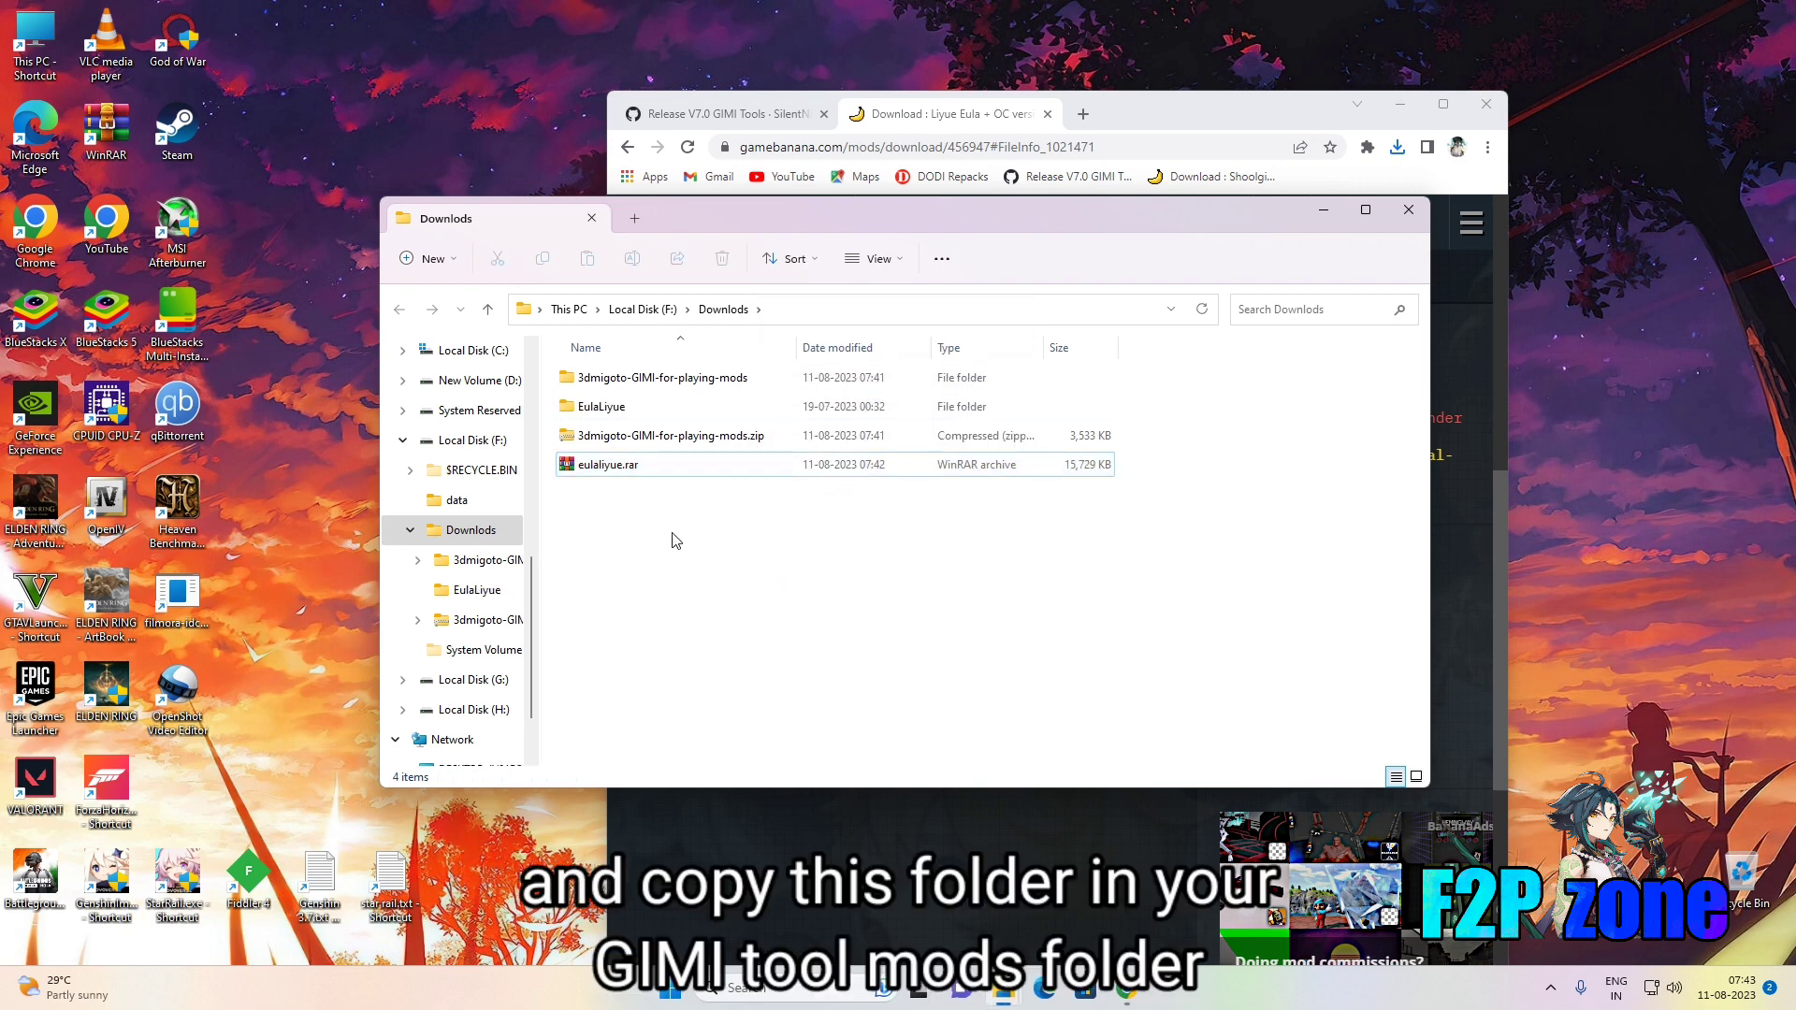
# Check the contents of the extracted EulaLiyue folder, then cut that folder from Downlods.
pyautogui.doubleClick(641, 410)
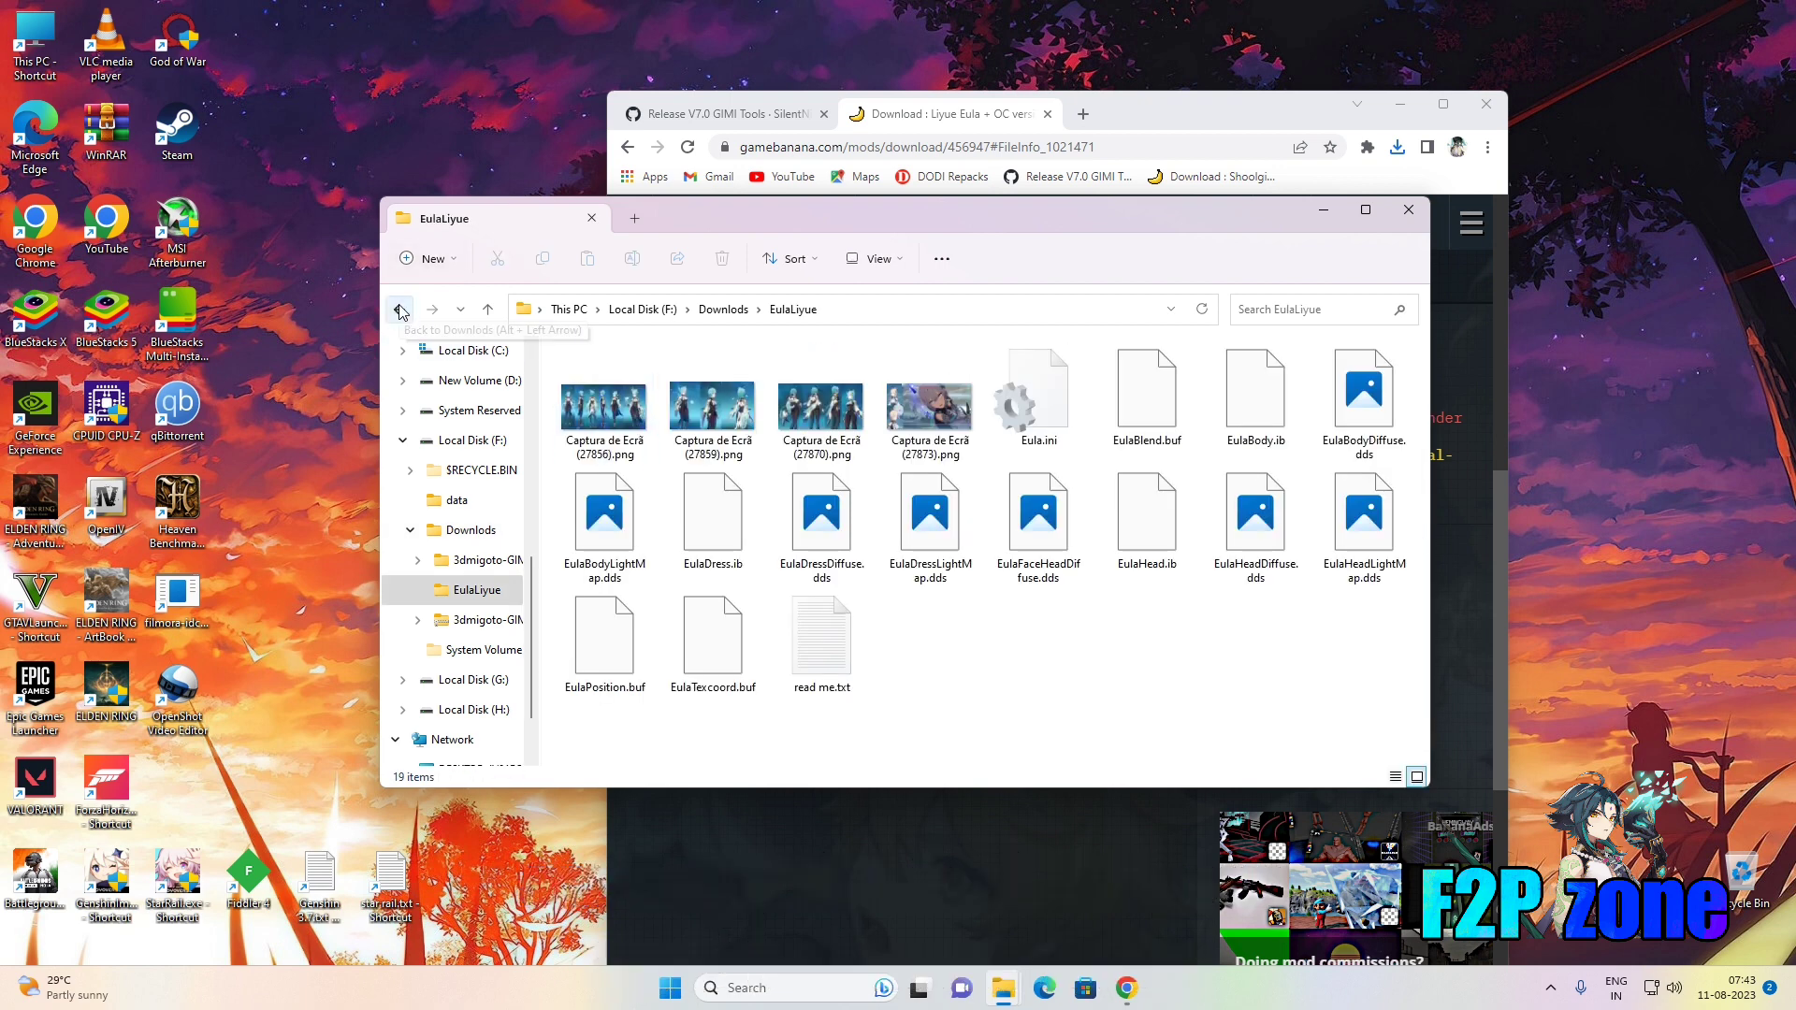
pyautogui.click(400, 310)
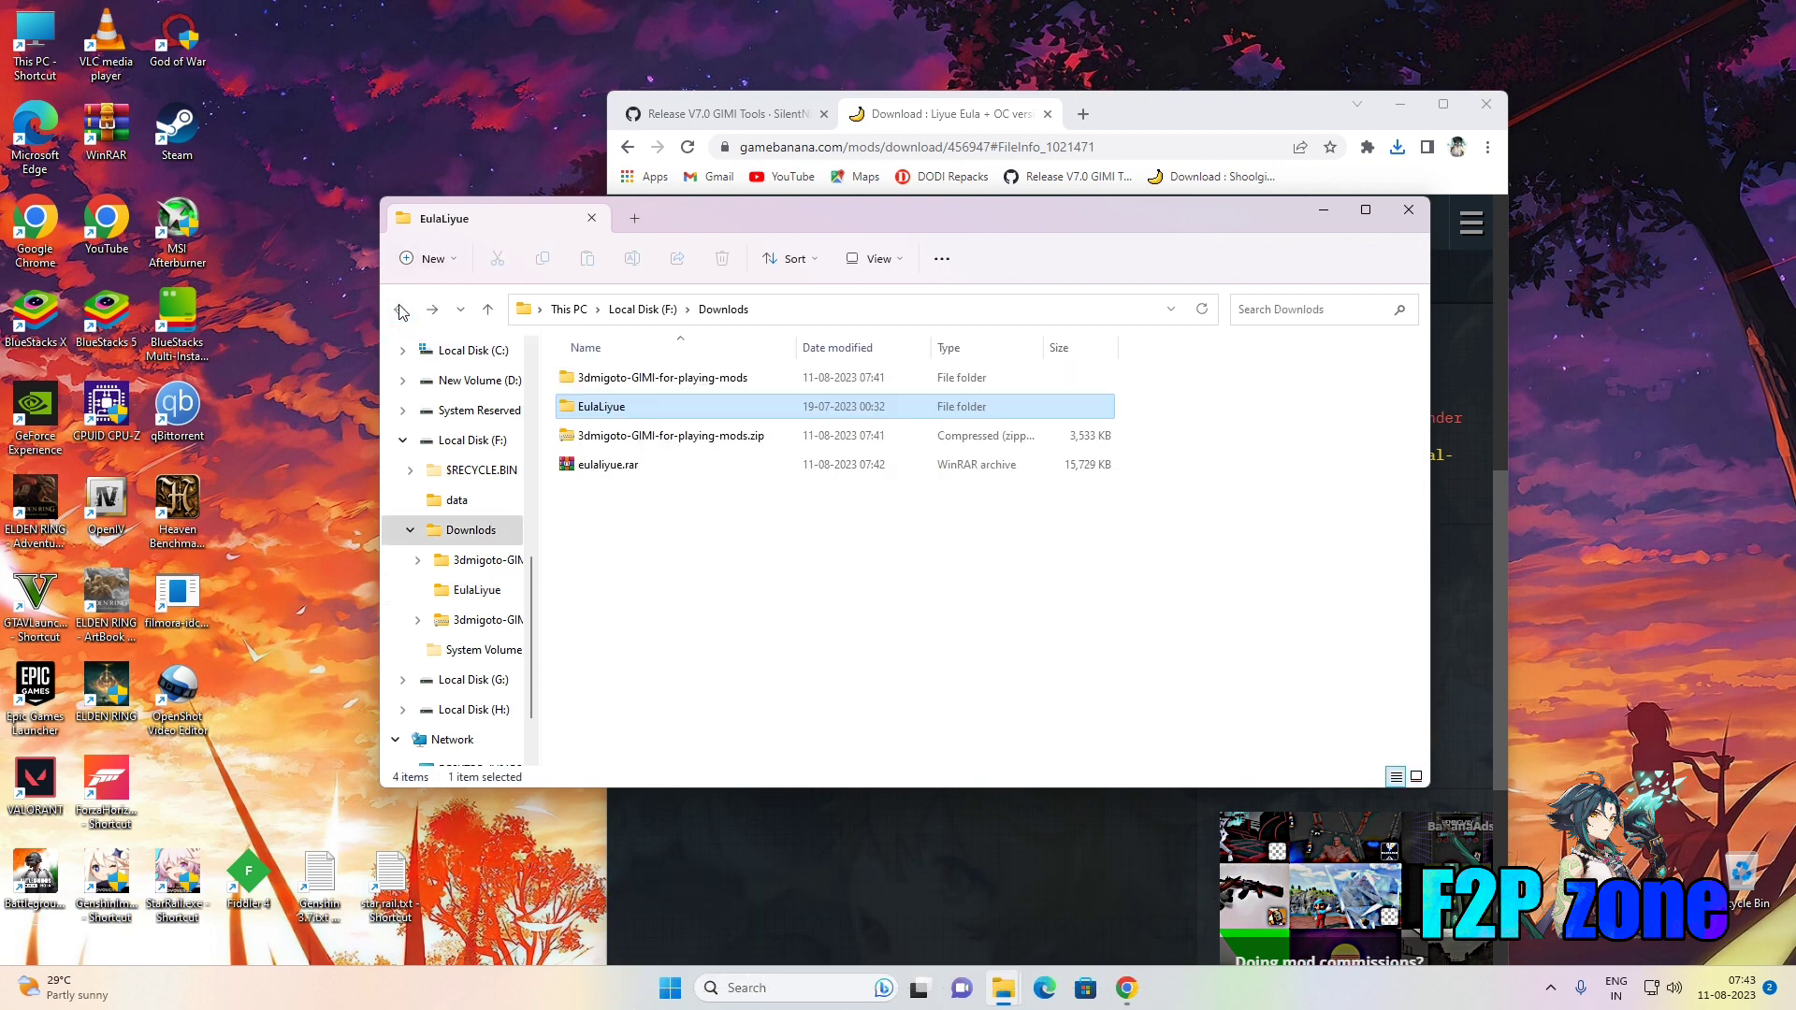
pyautogui.rightClick(634, 398)
pyautogui.click(659, 419)
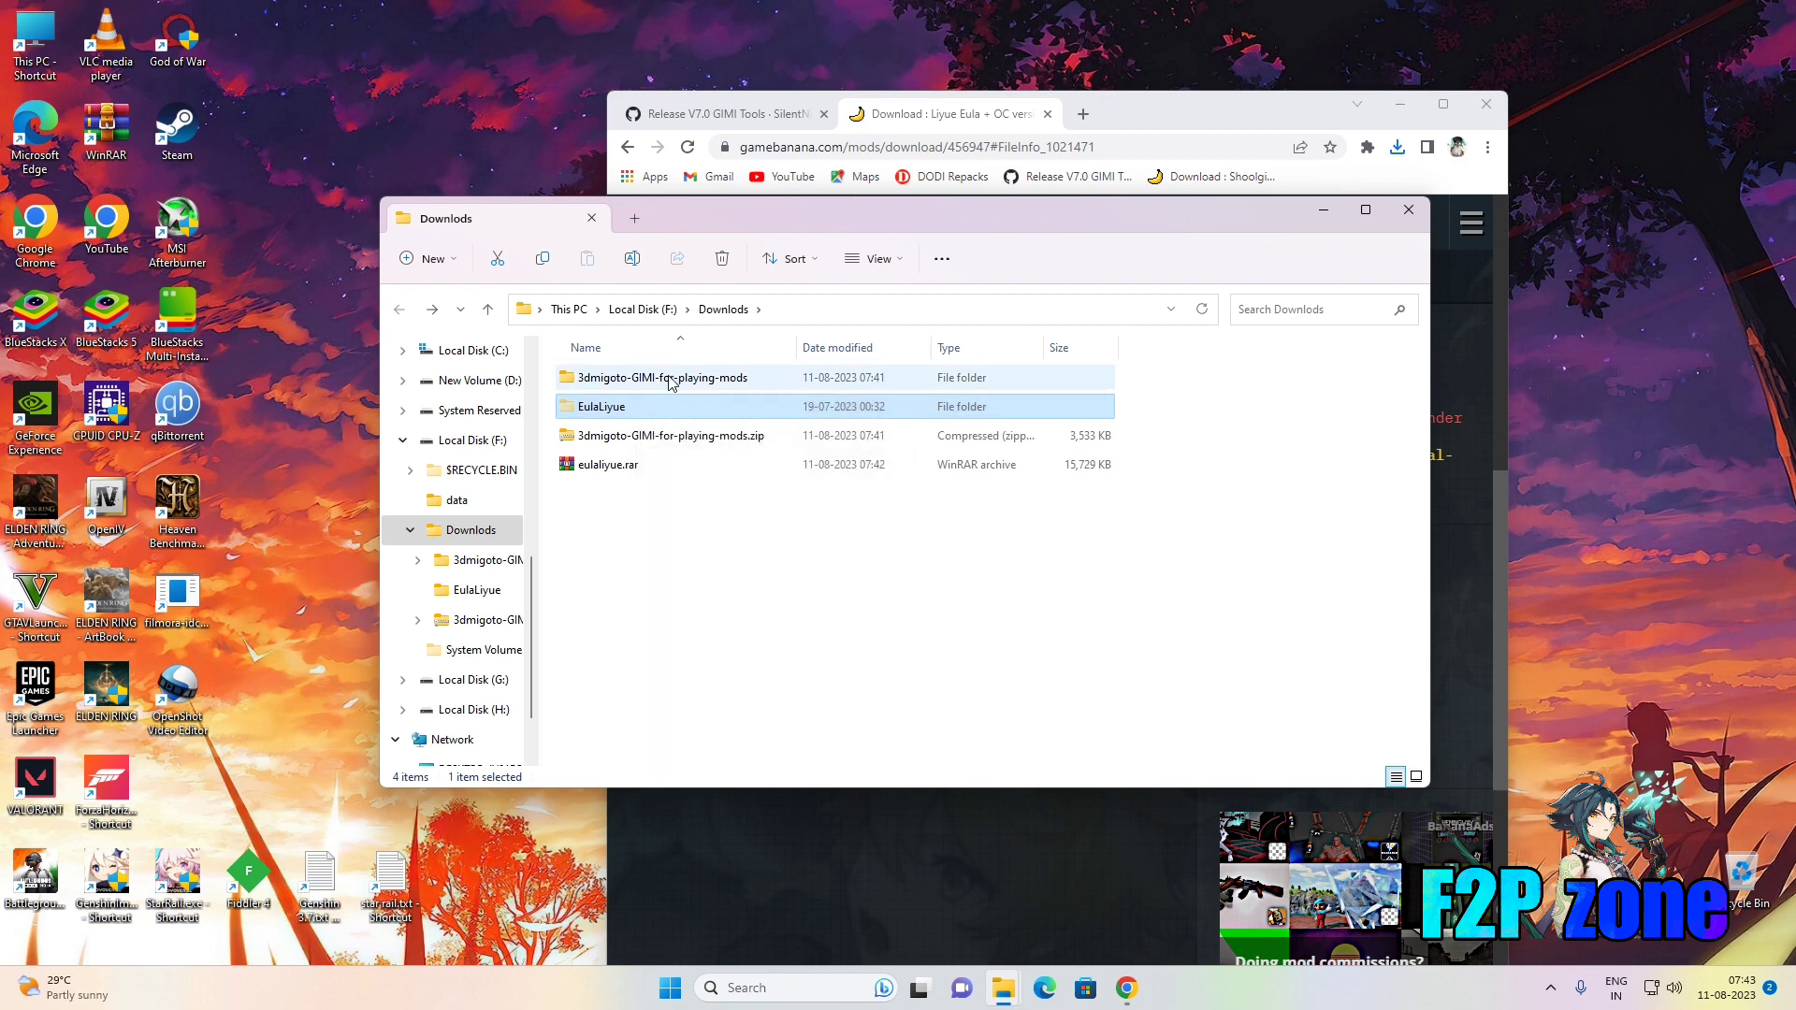
# Paste the EulaLiyue folder into the Mods folder under 3dmigoto-GIMI-for-playing-mods\3dmigoto.
pyautogui.click(672, 378)
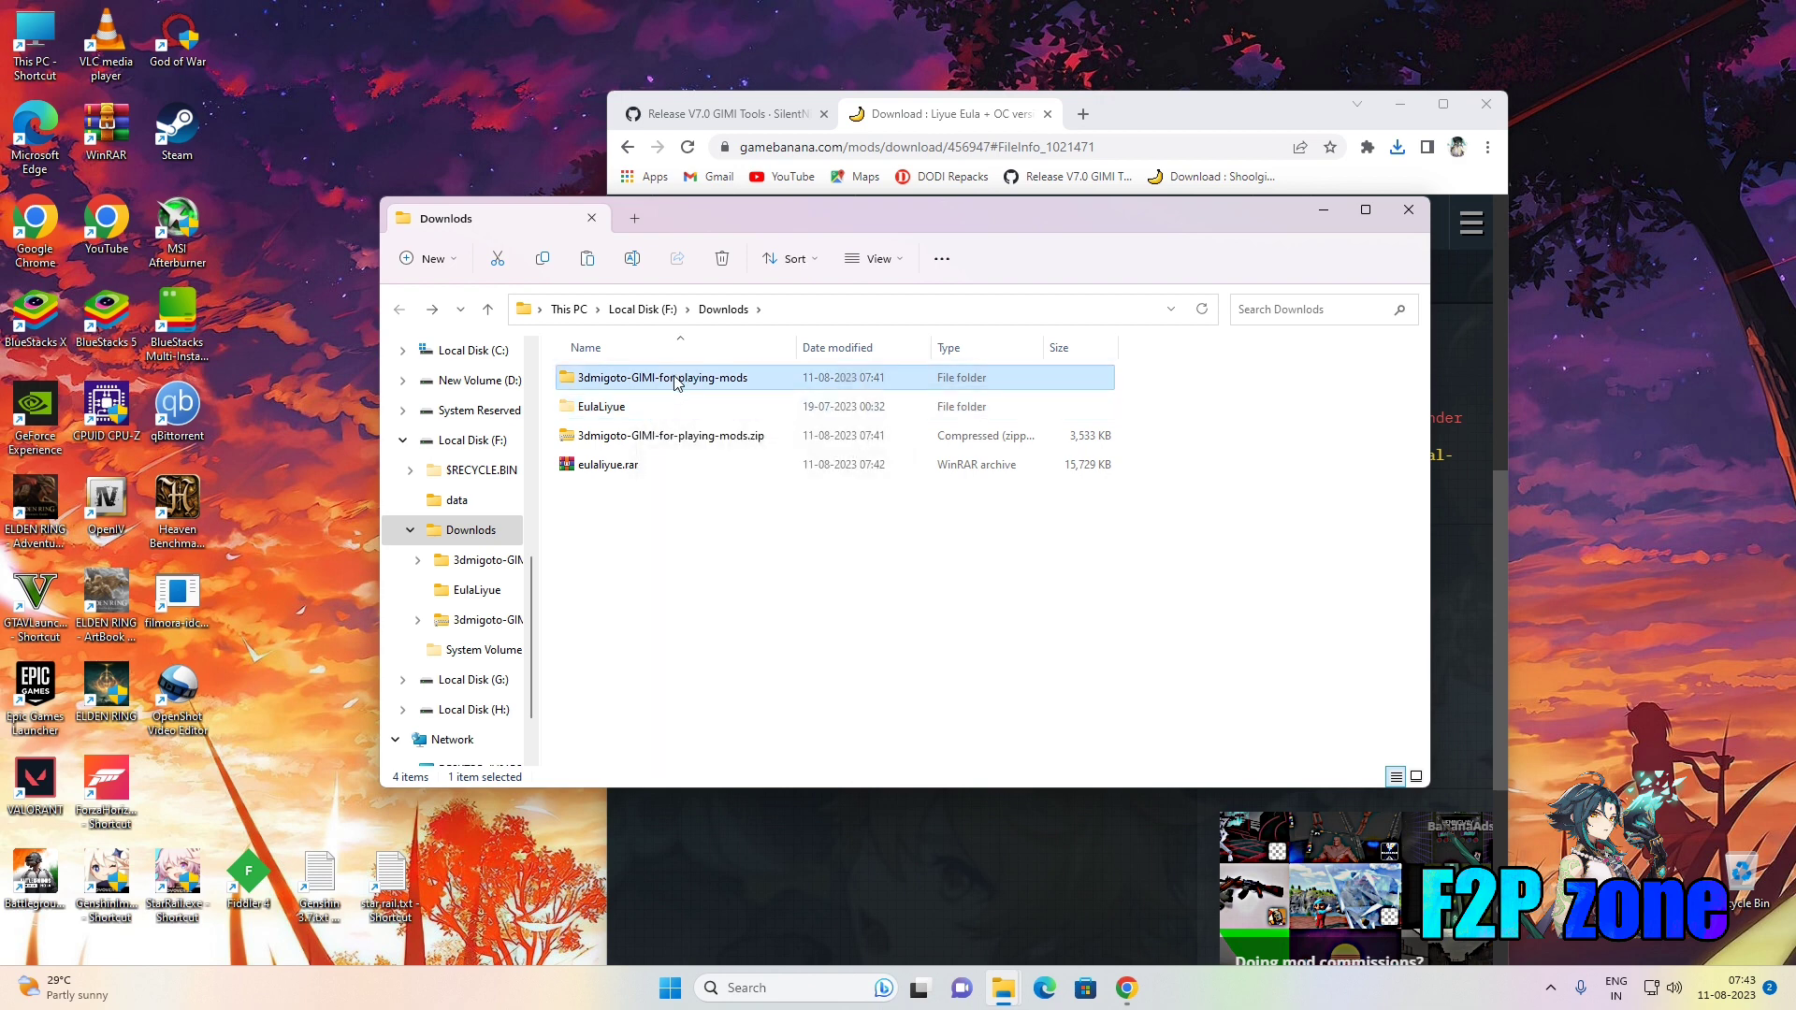
pyautogui.doubleClick(675, 382)
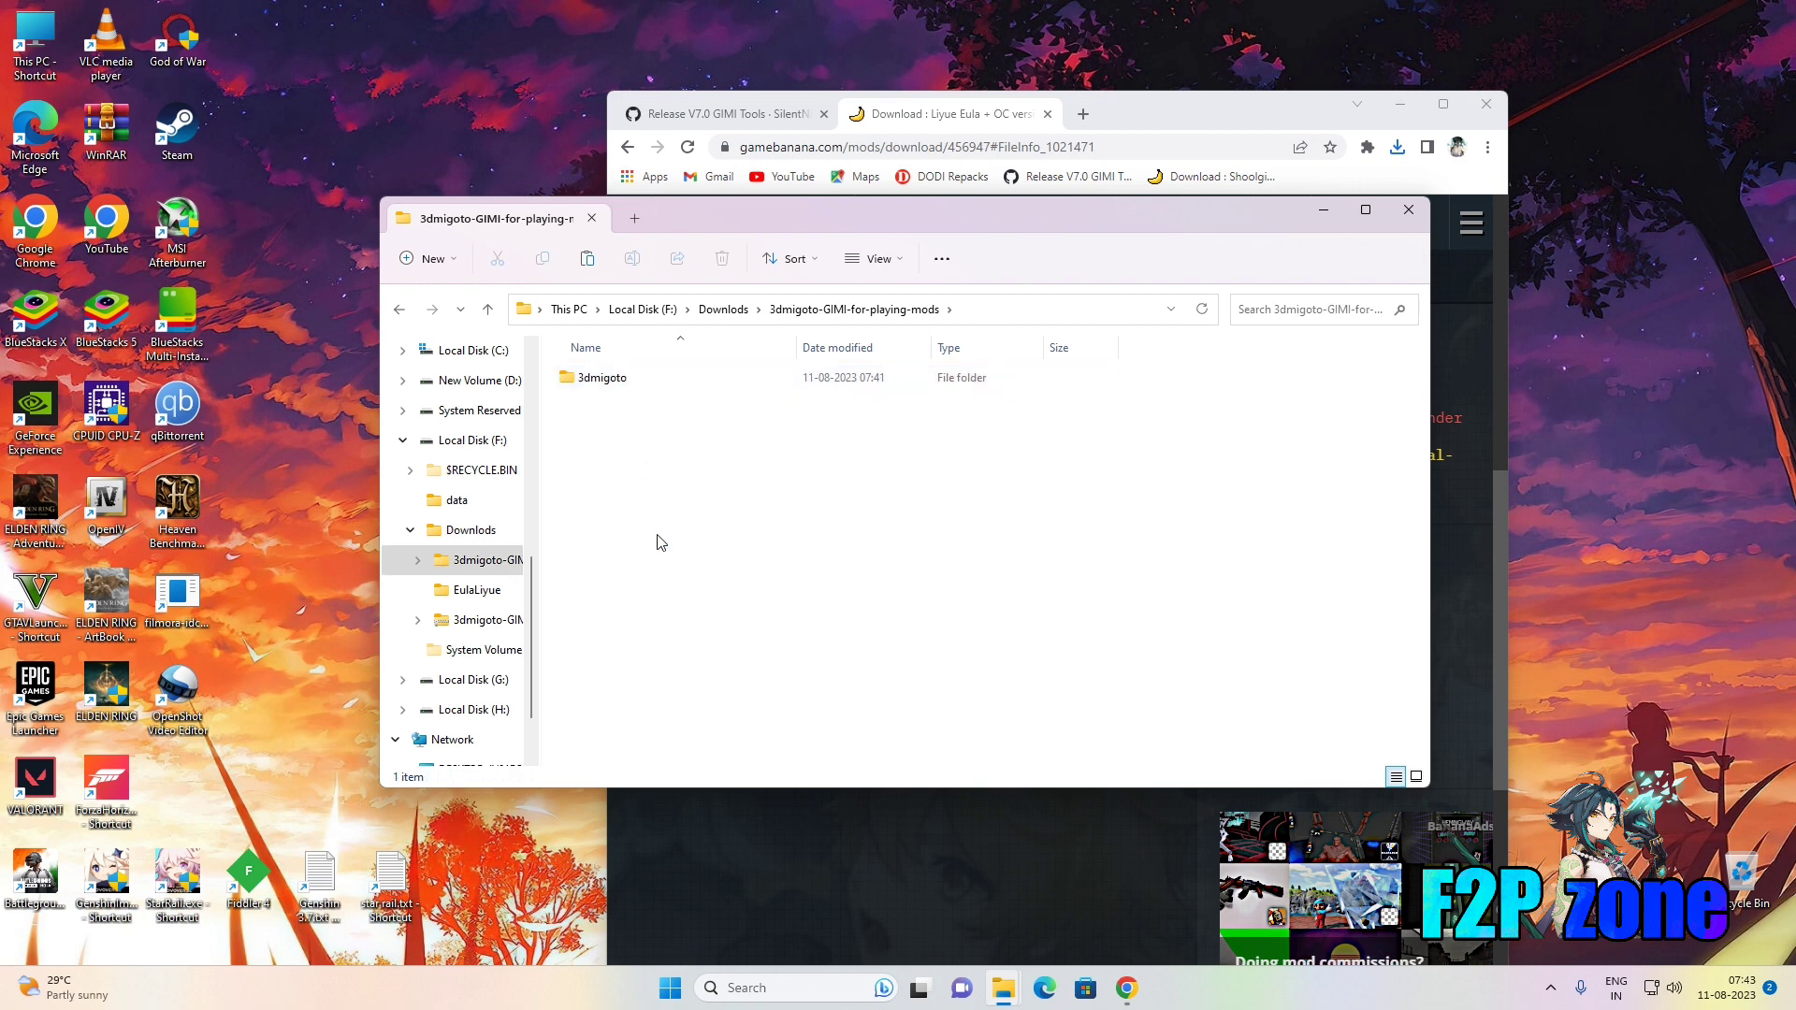
pyautogui.doubleClick(650, 382)
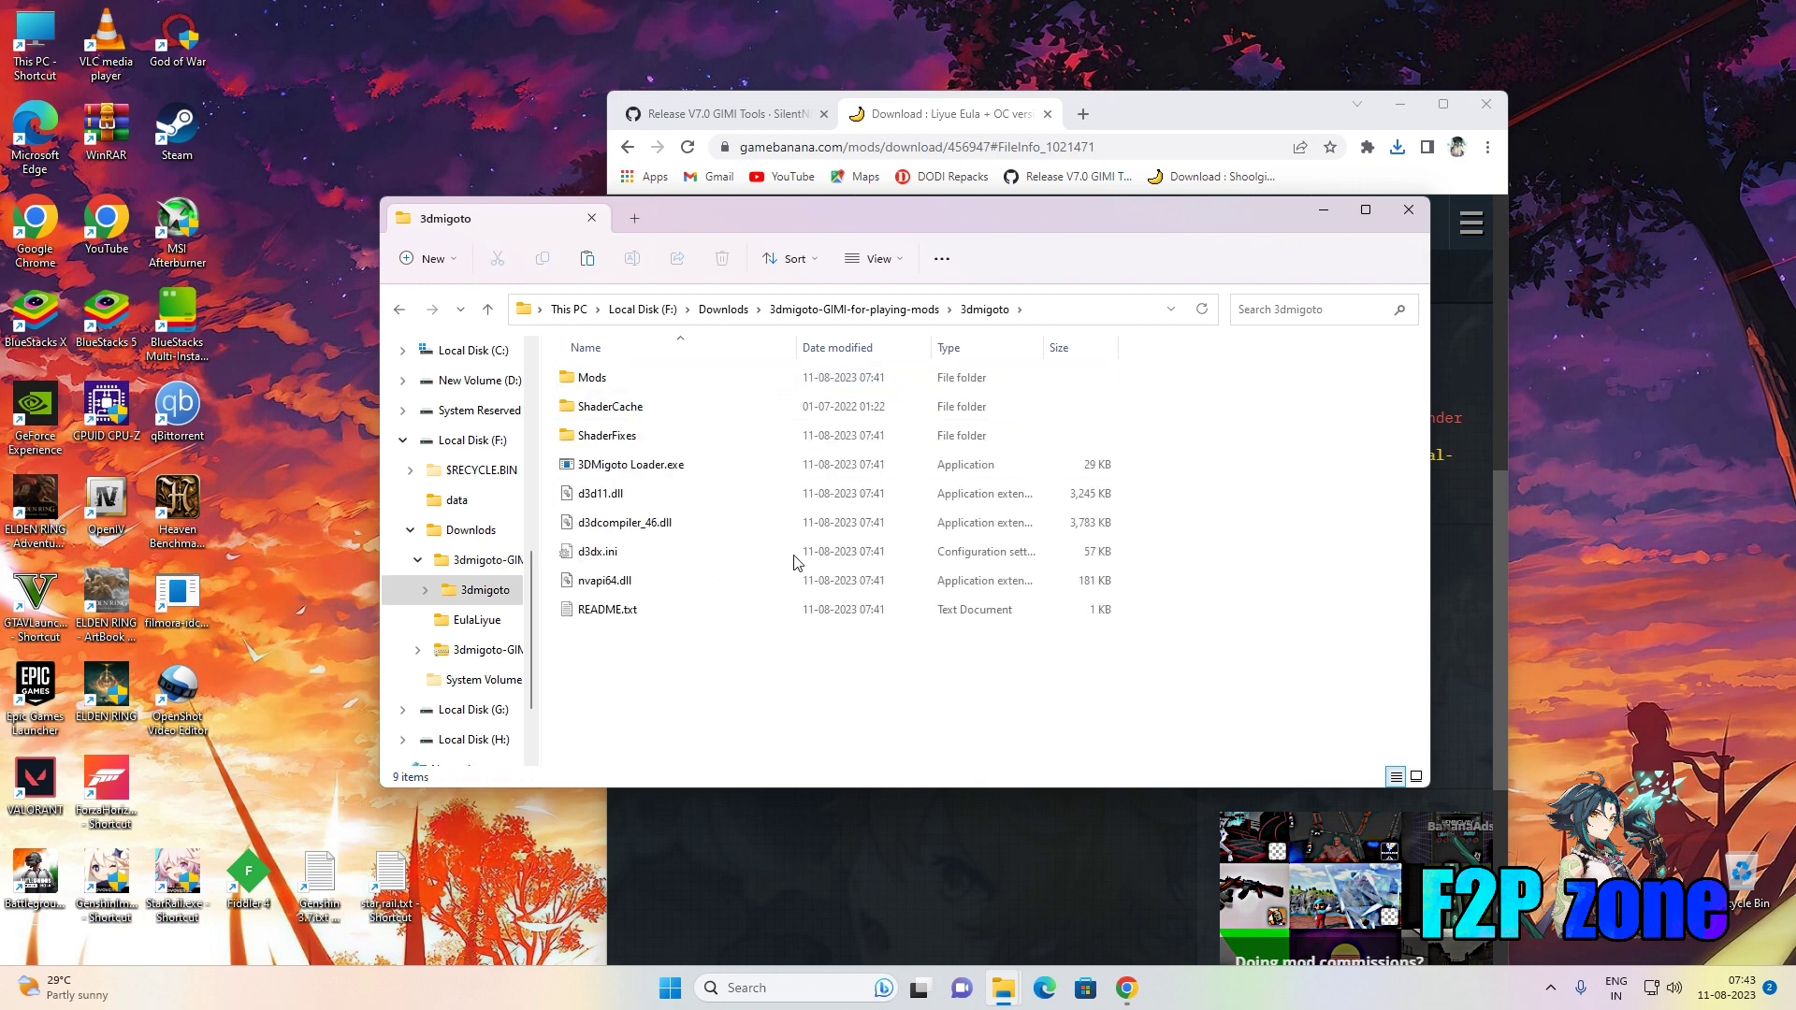
pyautogui.doubleClick(655, 391)
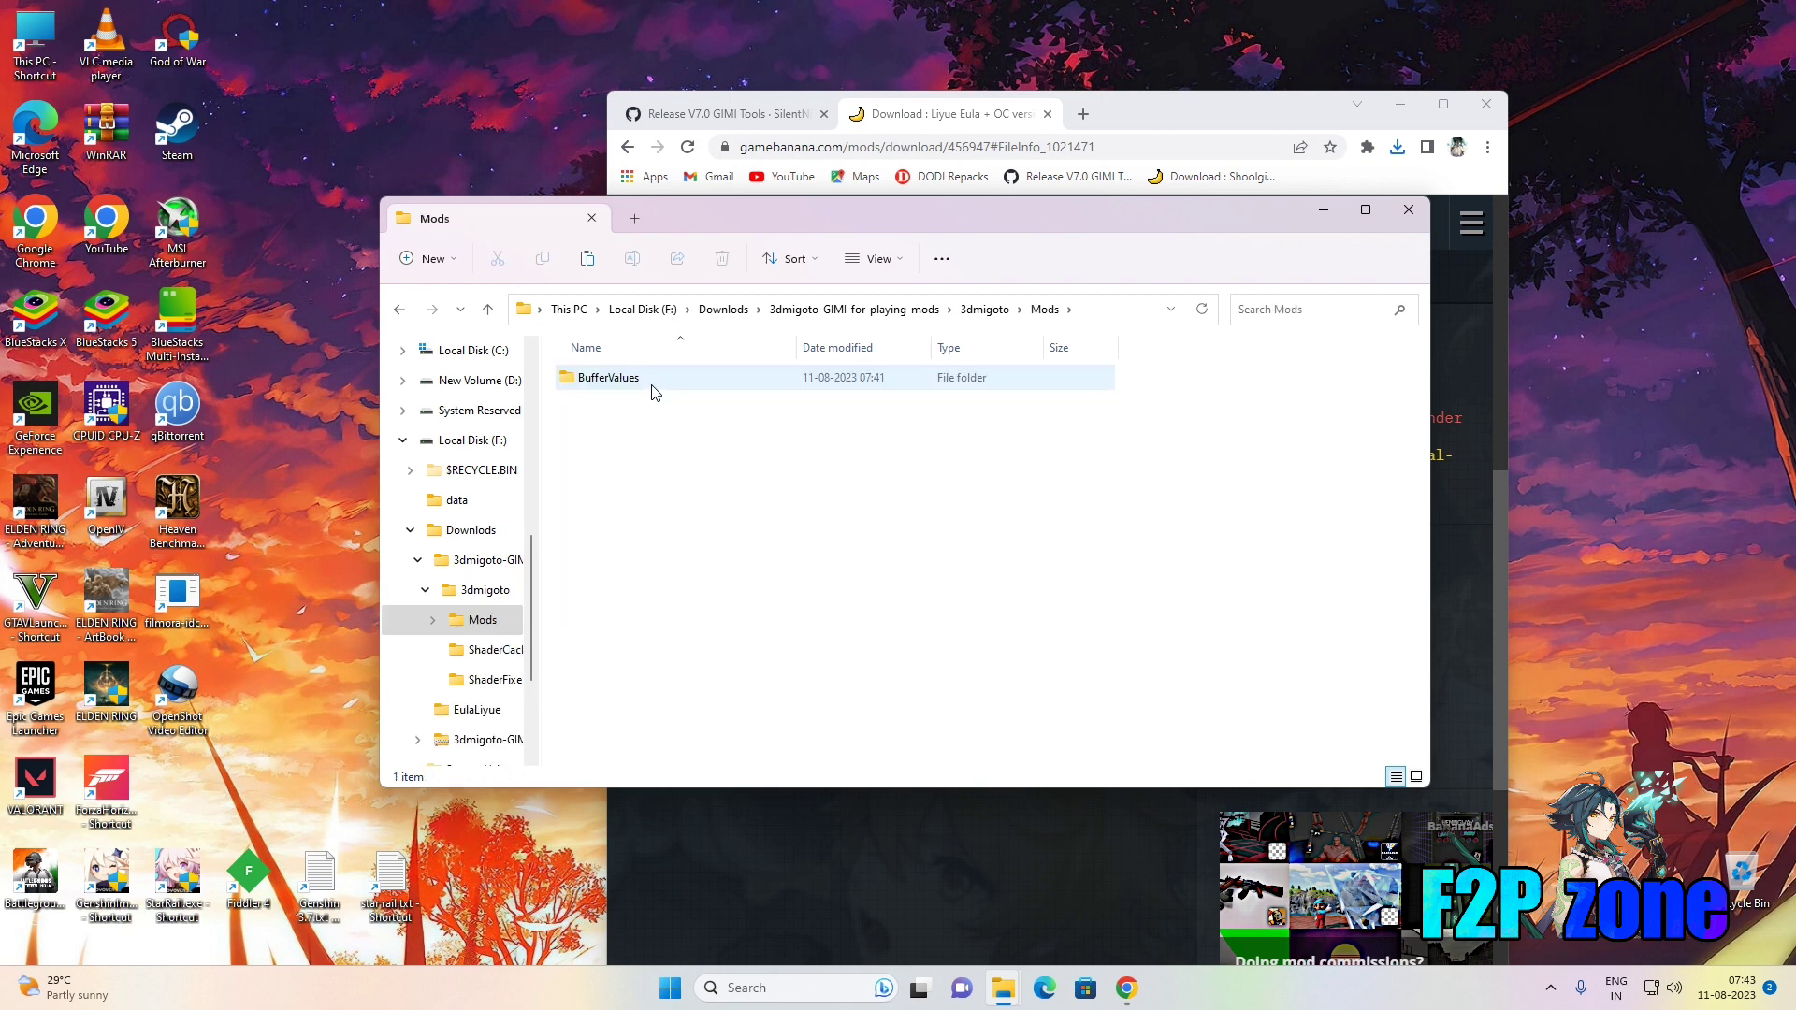
pyautogui.rightClick(659, 442)
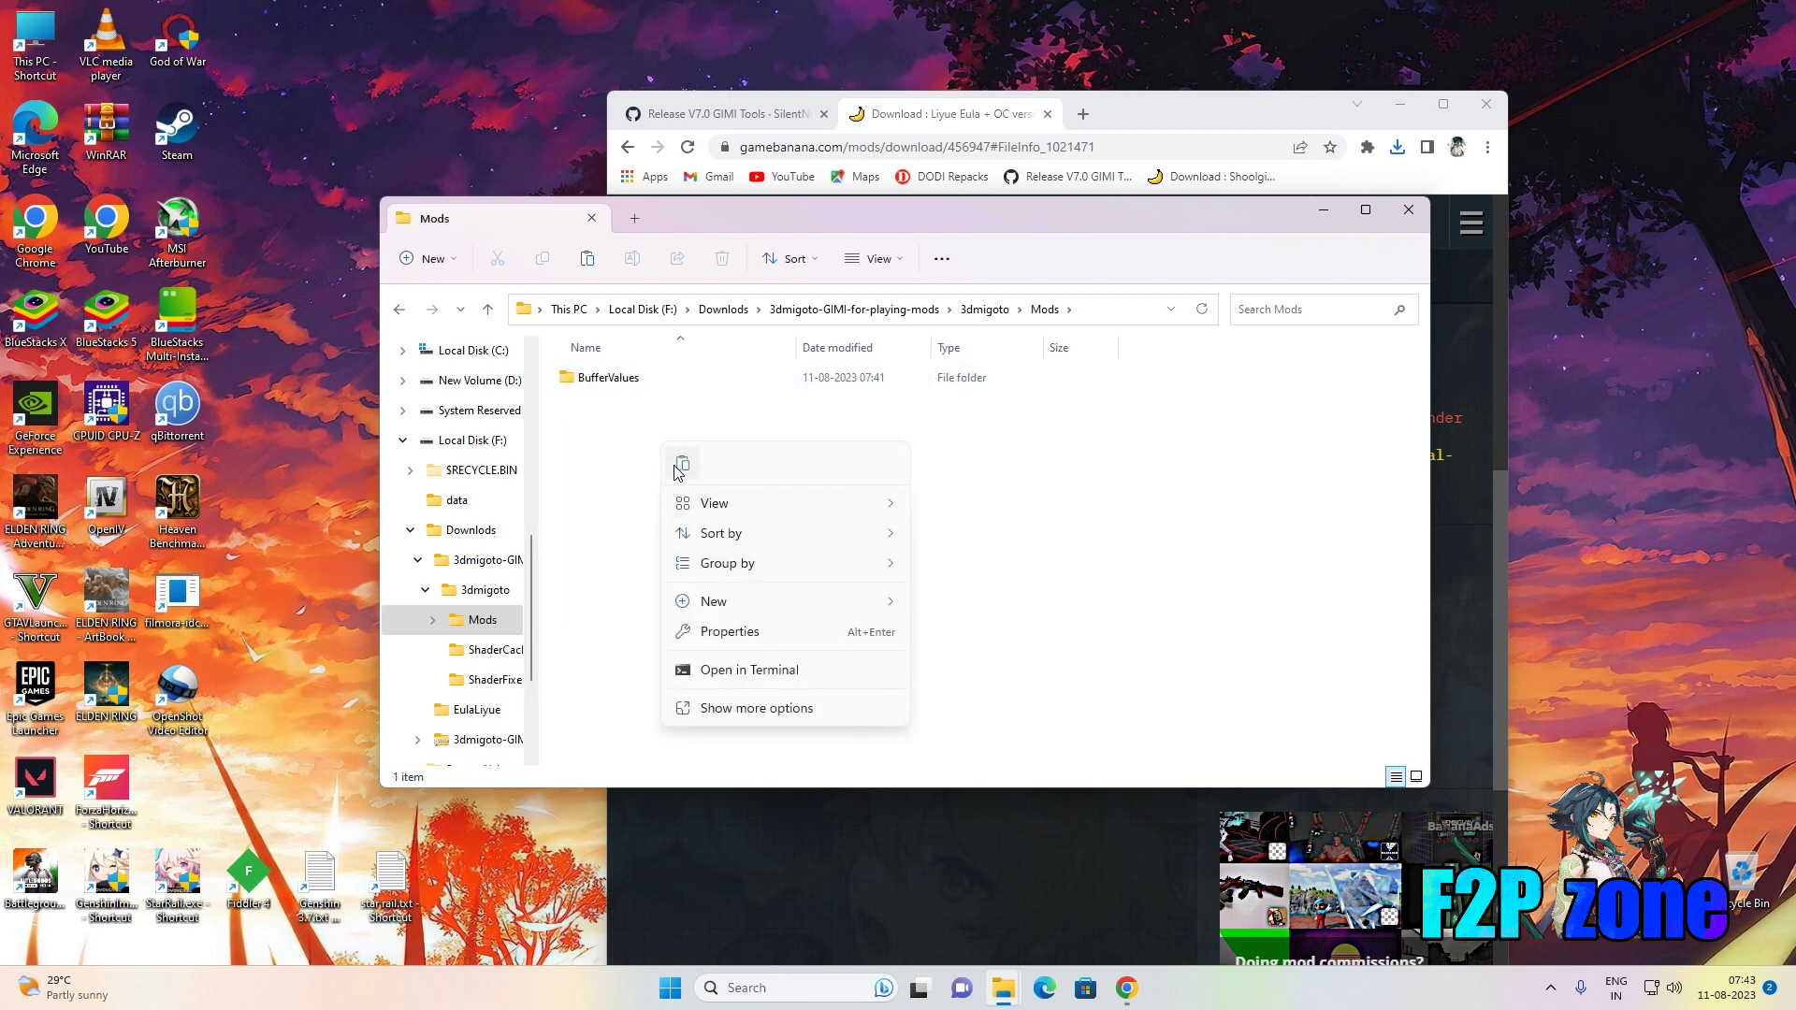
pyautogui.click(682, 464)
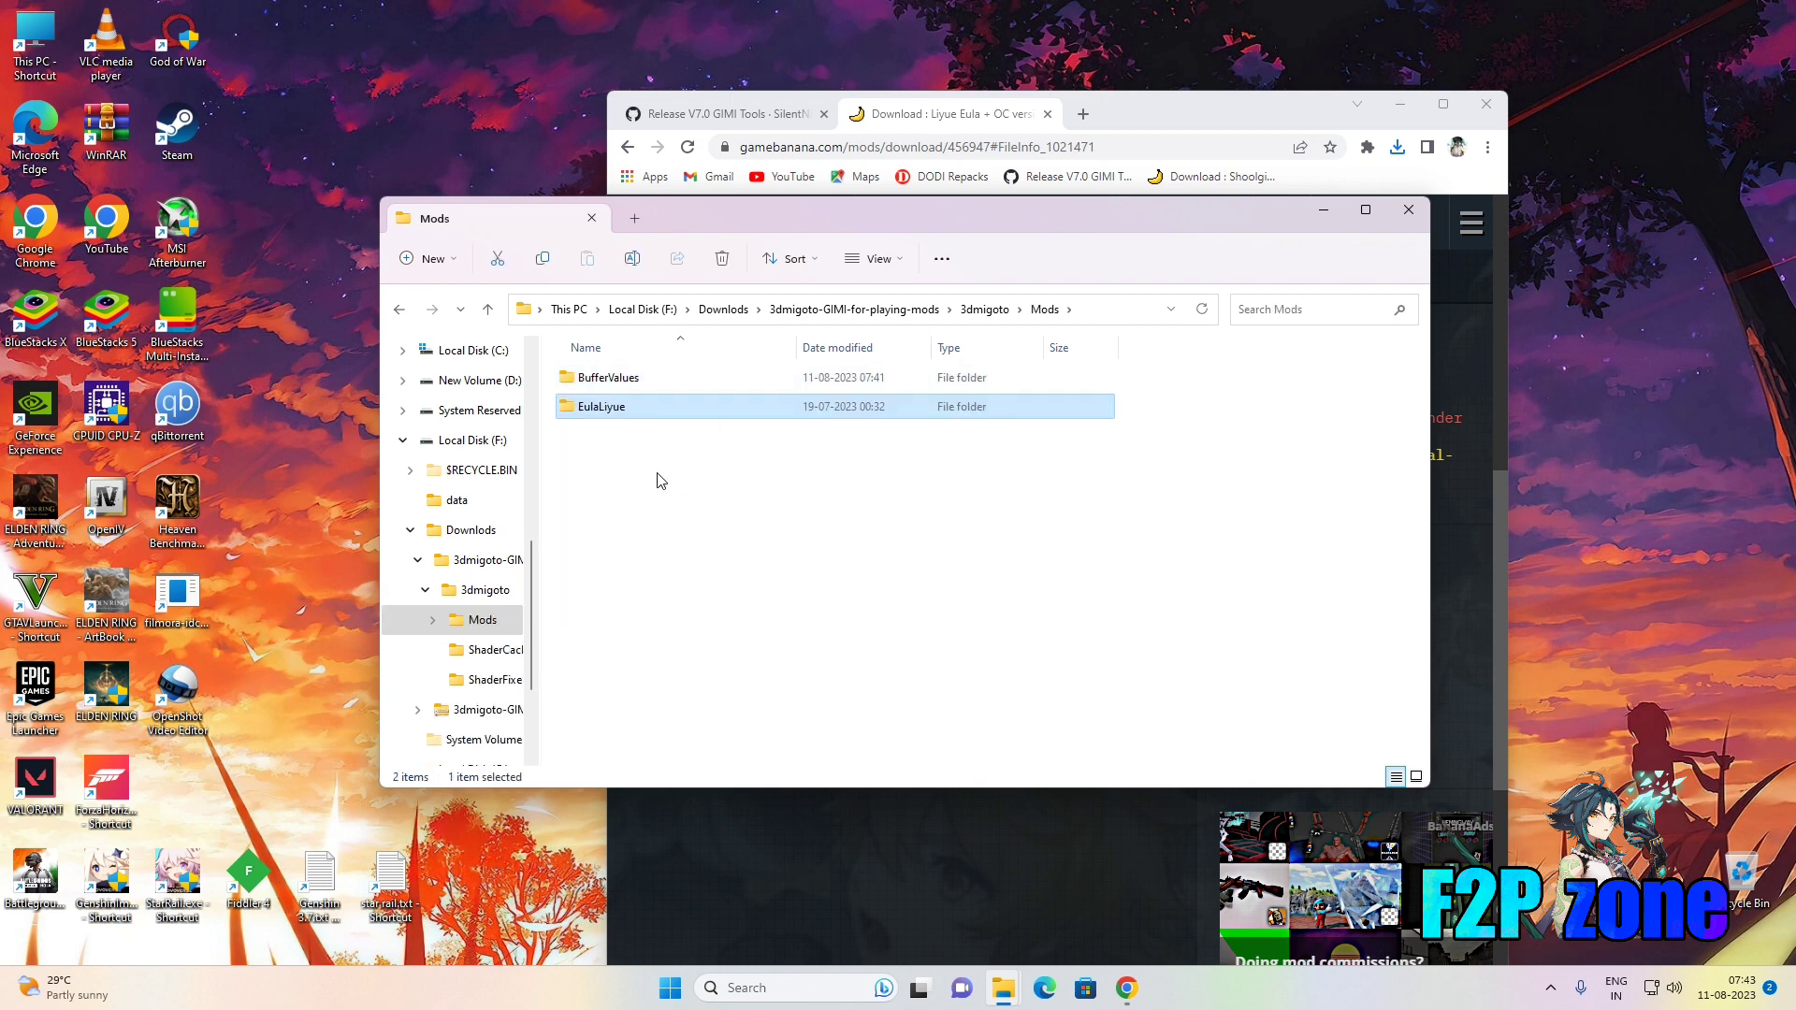
# Go back to the 3dmigoto folder and run 3DMigoto Loader.exe, allowing it to make changes to the device.
pyautogui.click(399, 311)
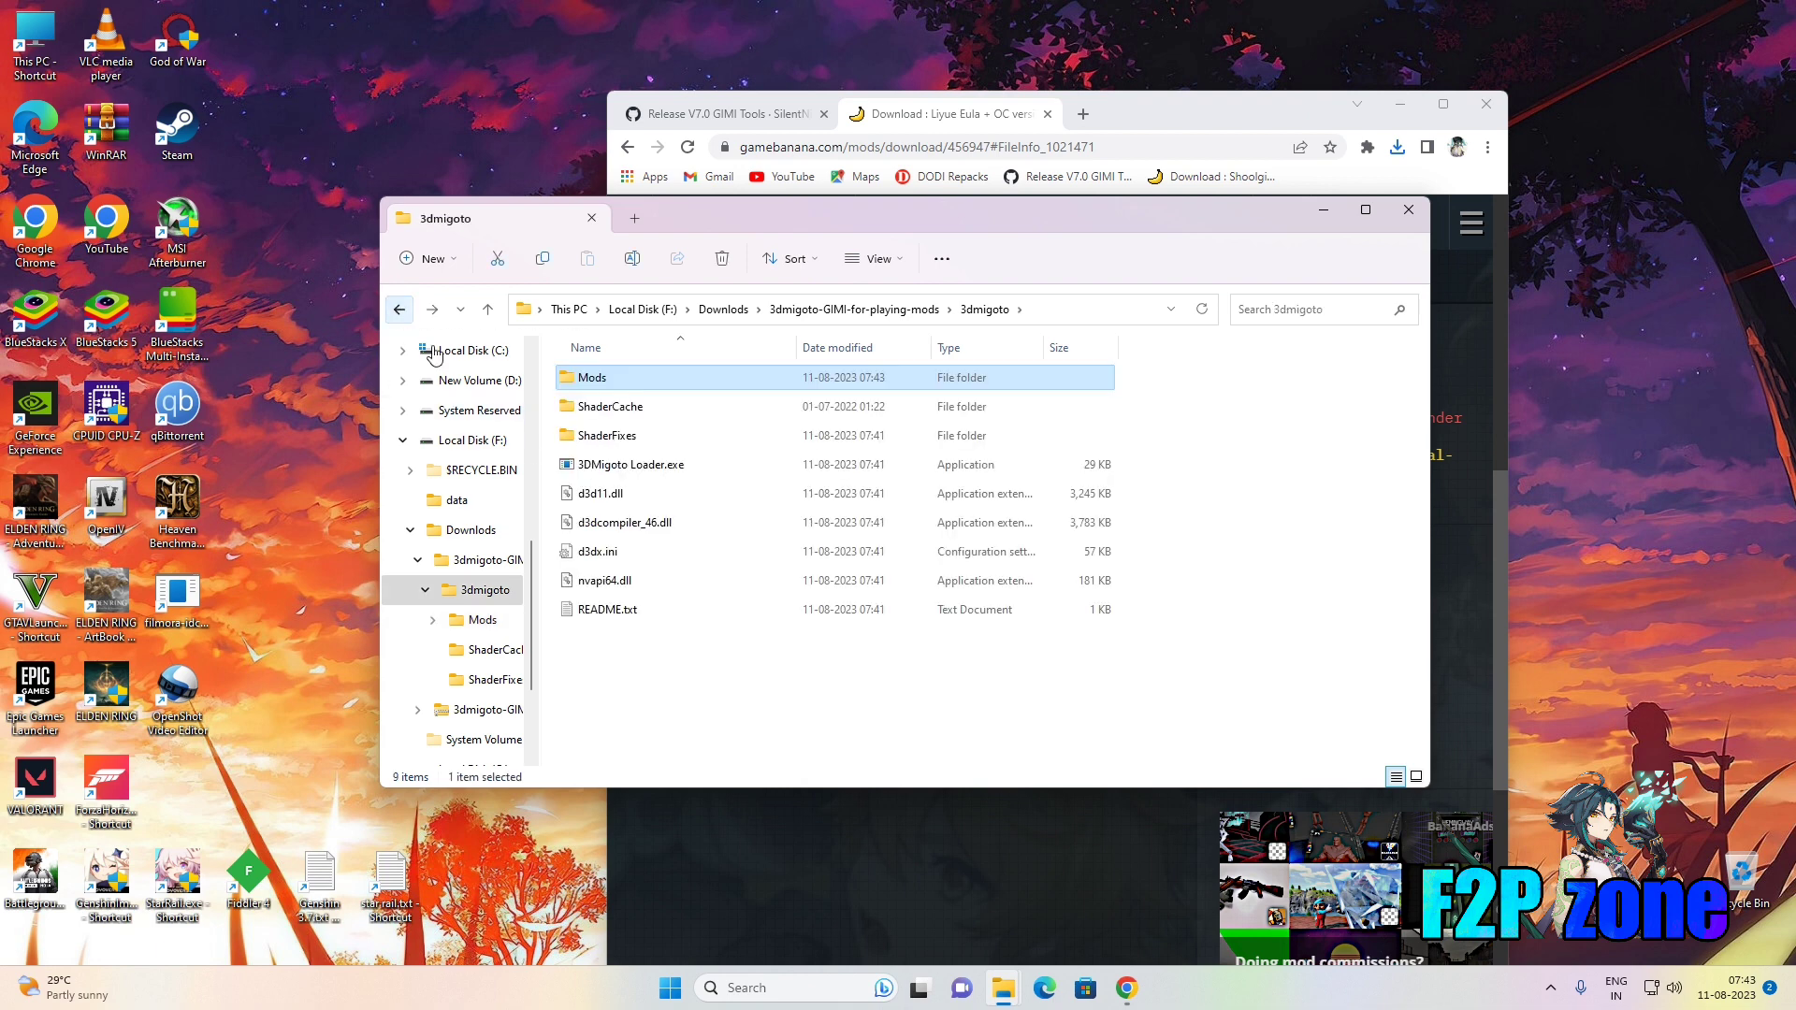
pyautogui.click(678, 458)
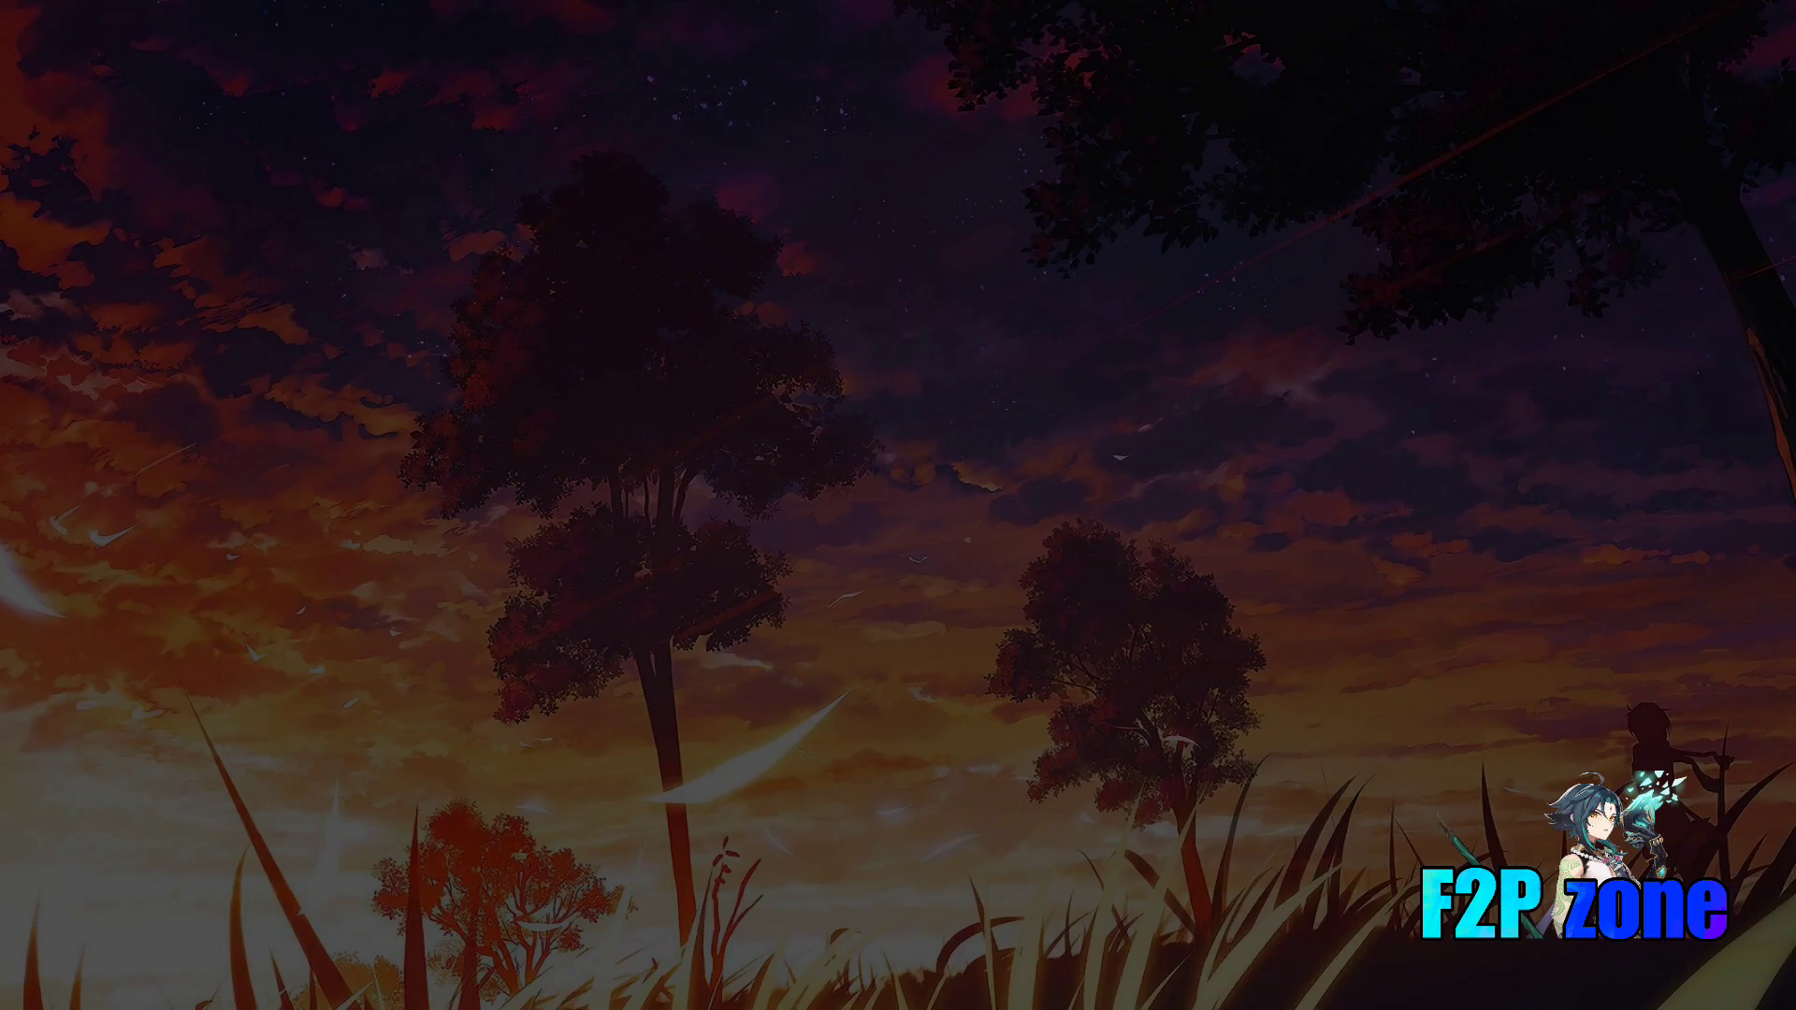
pyautogui.click(803, 657)
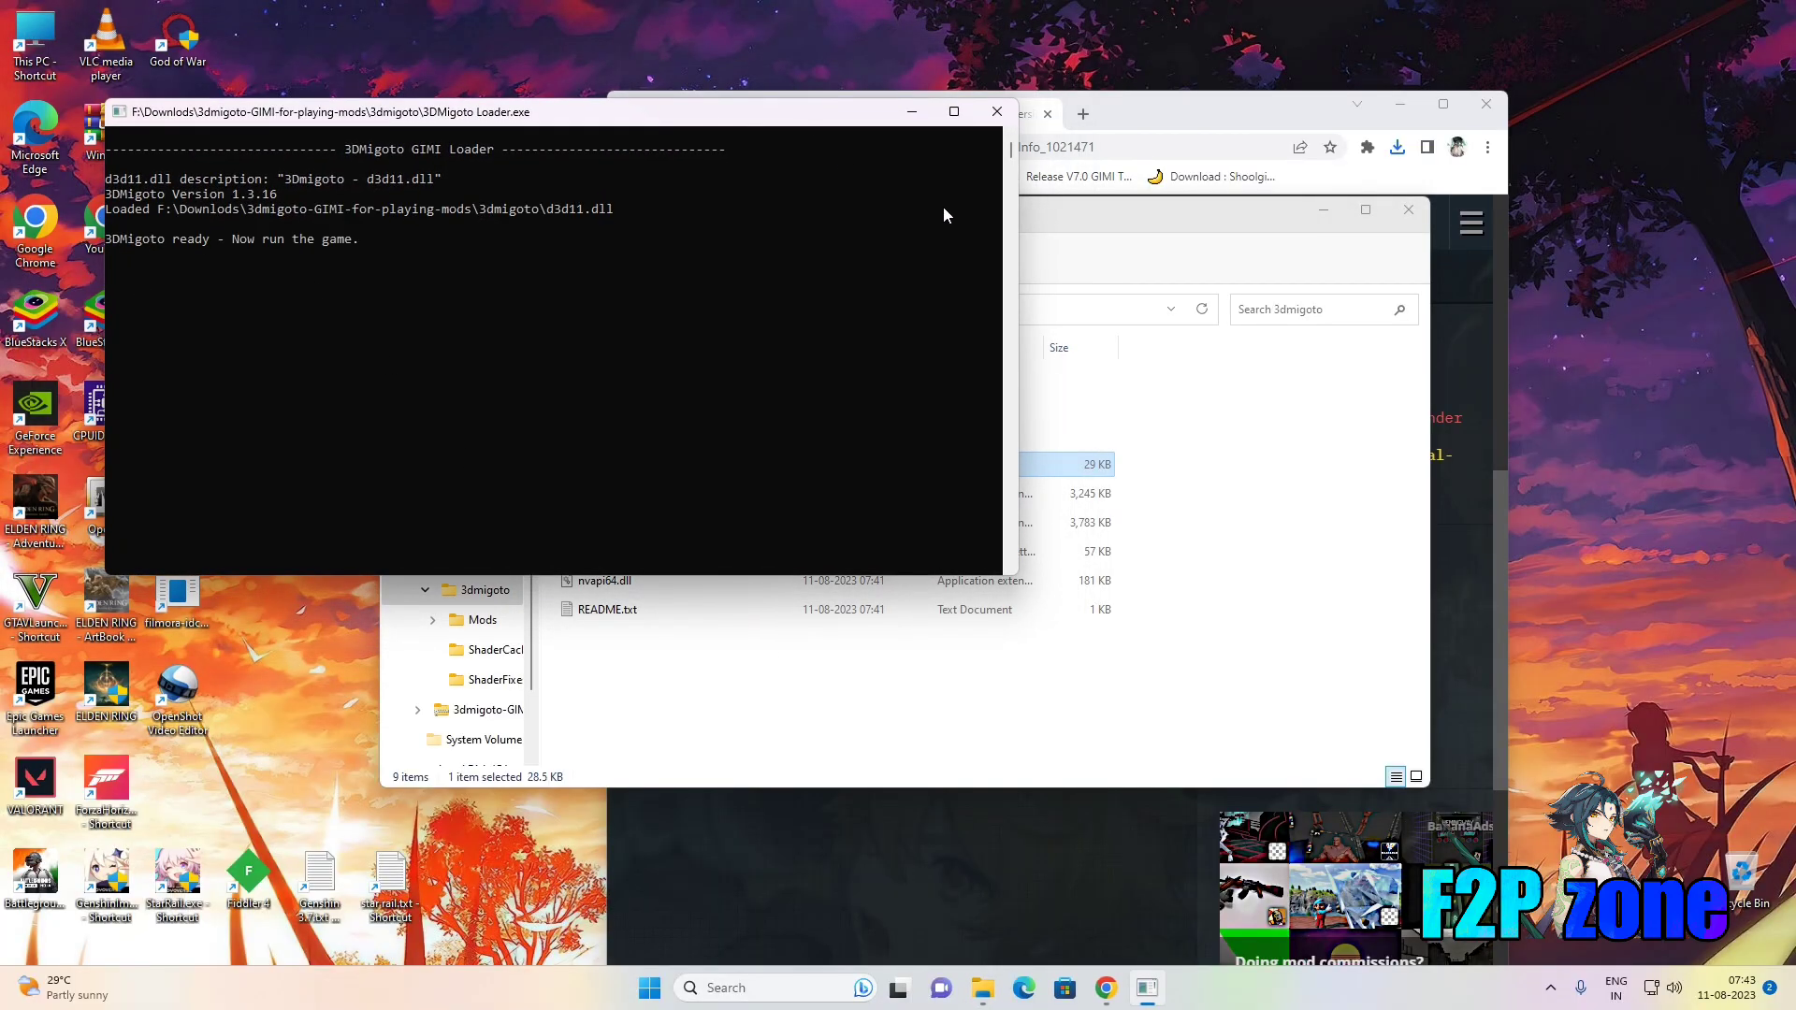
# Minimize the browser, File Explorer and 3DMigoto Loader windows to clear the desktop.
pyautogui.click(1400, 104)
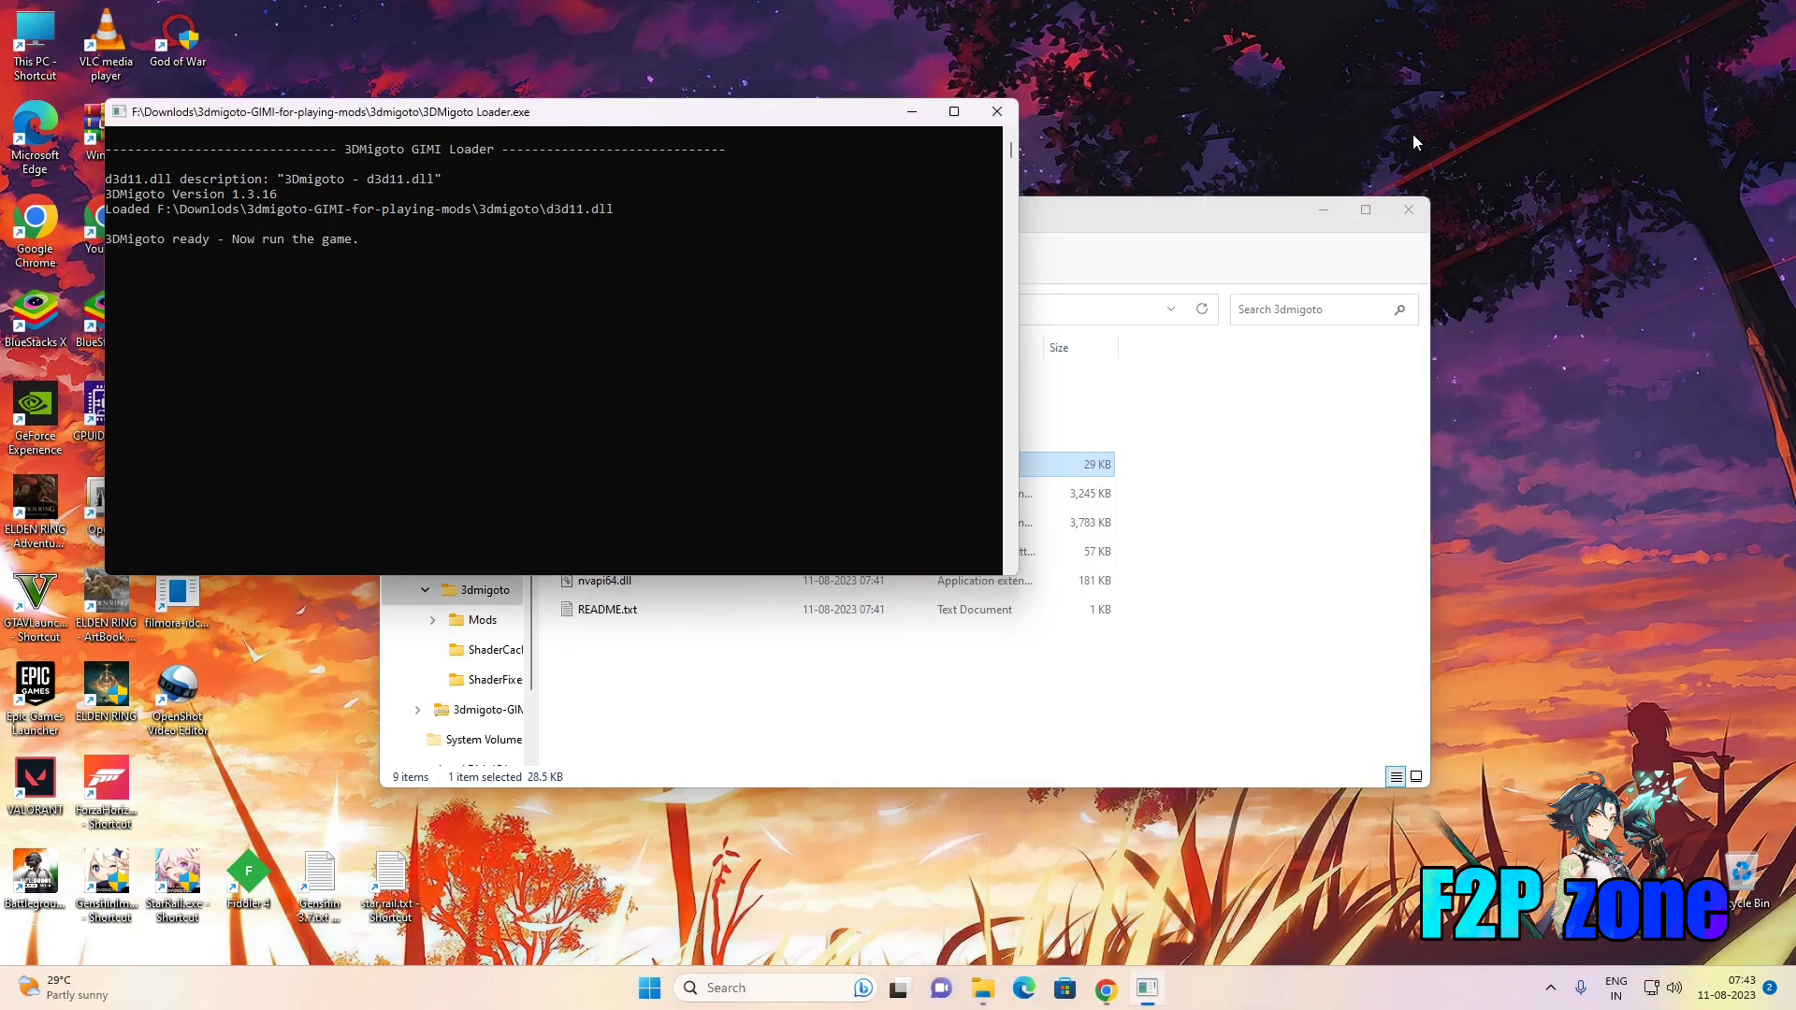
pyautogui.click(1323, 210)
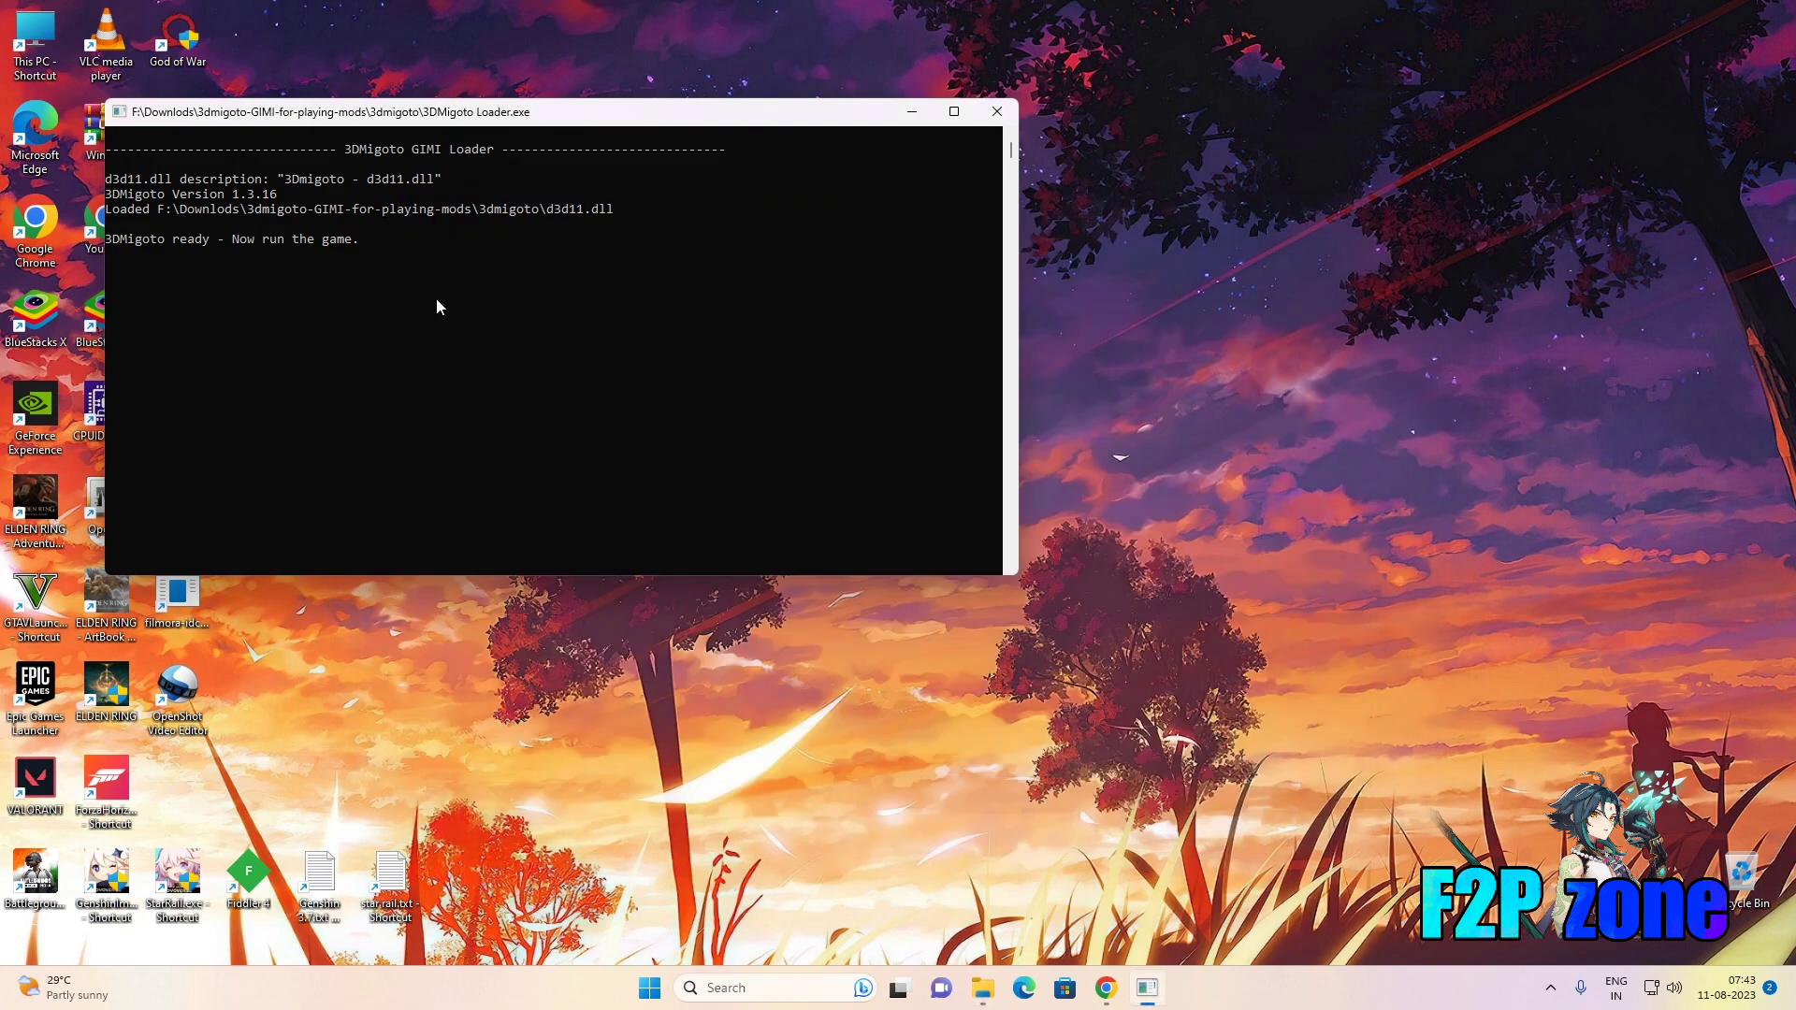
pyautogui.click(912, 111)
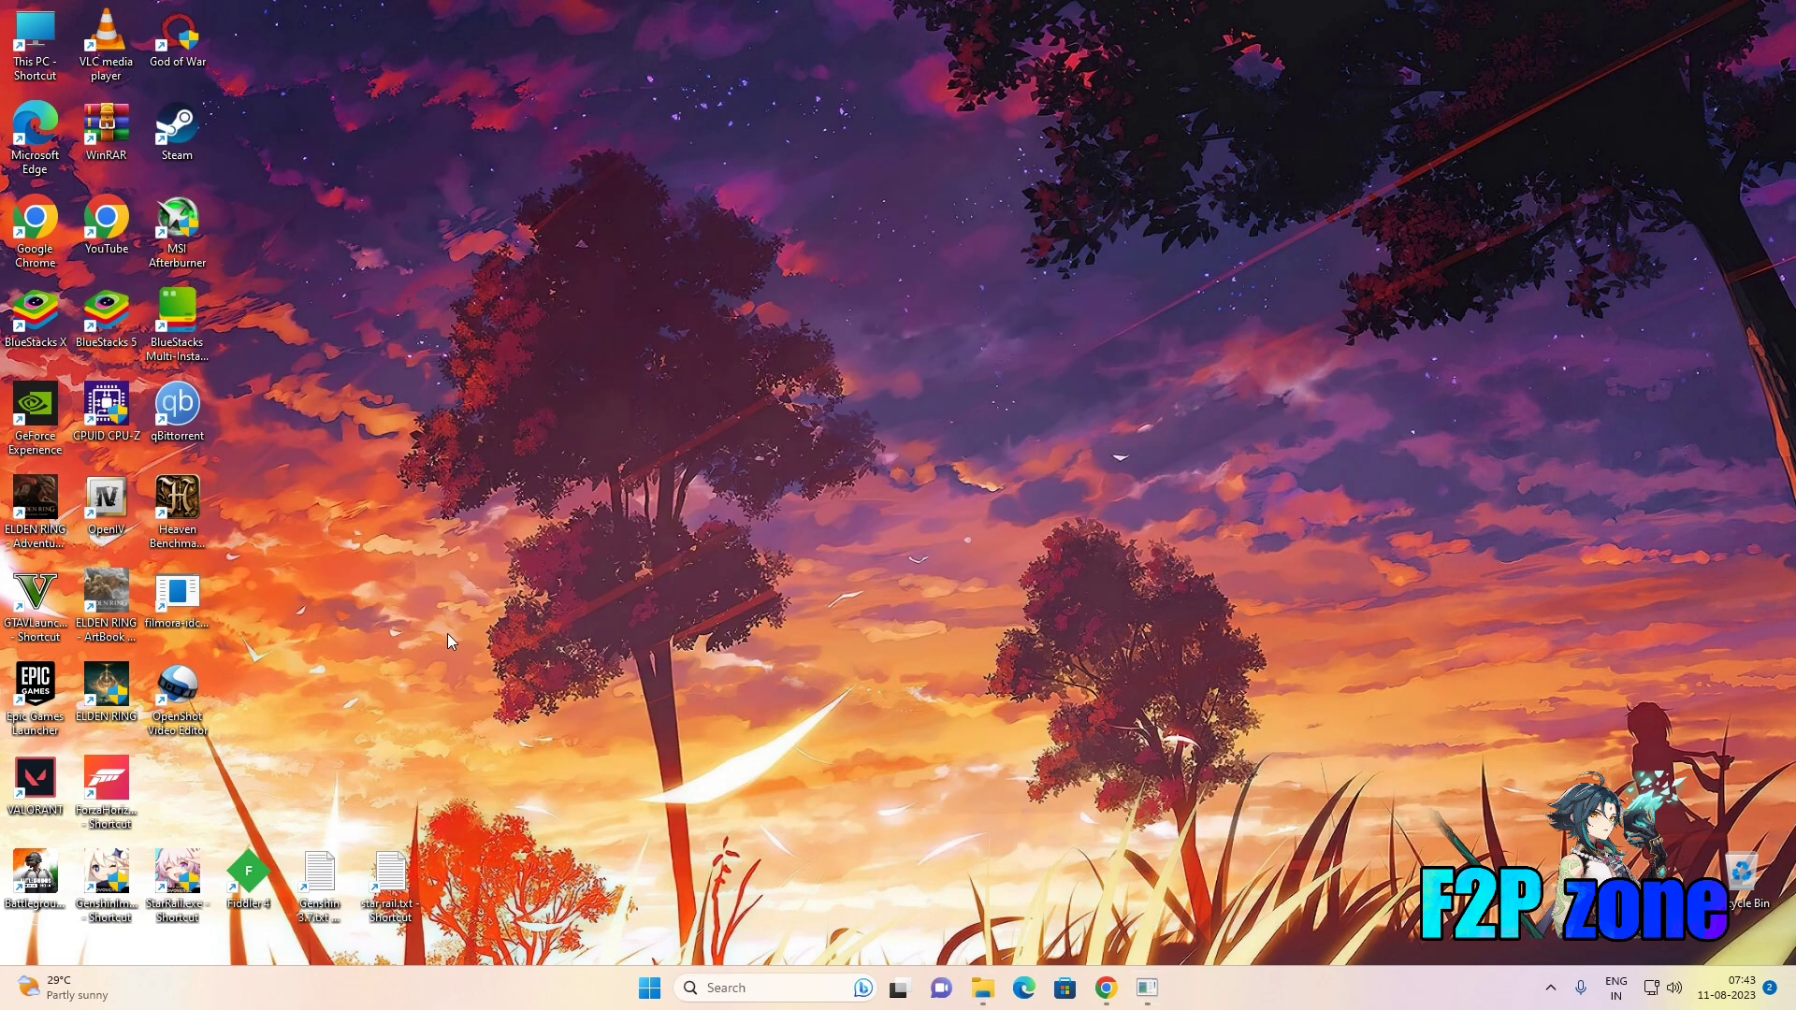
# Launch Fiddler 4, answer Yes to its AppContainer notice, close the browser window and minimize Fiddler.
pyautogui.doubleClick(259, 878)
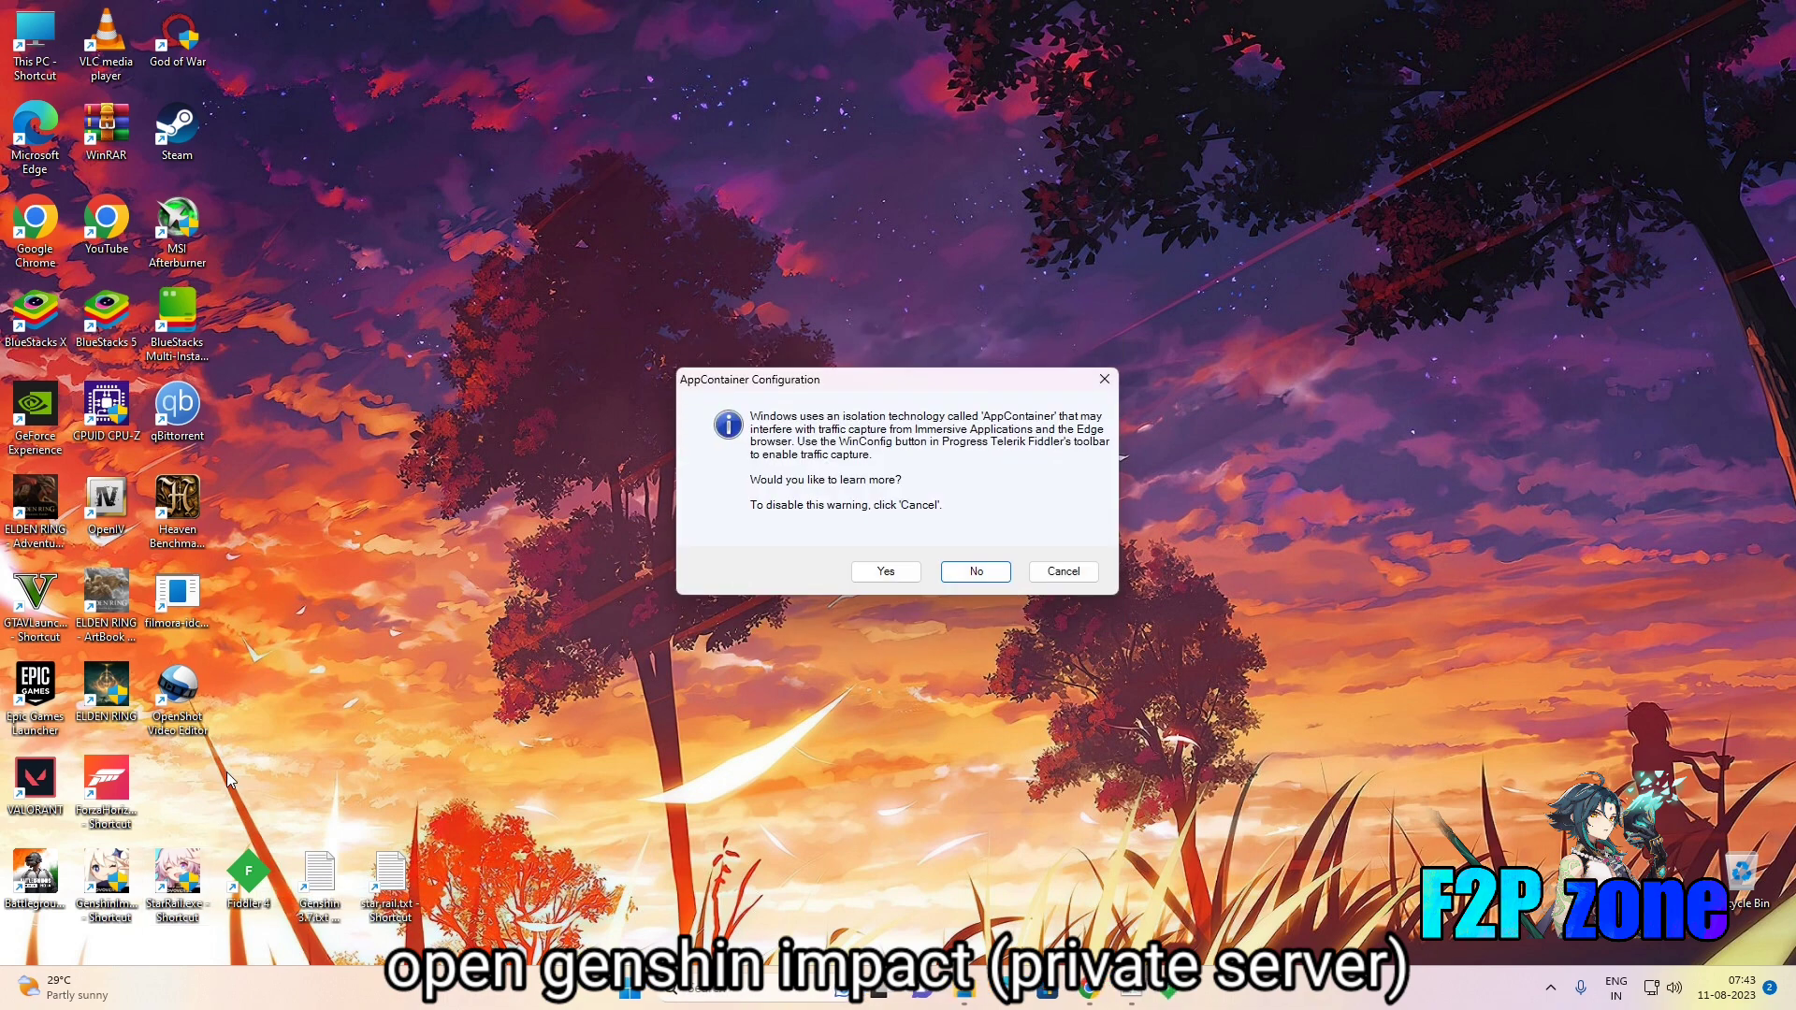
pyautogui.click(884, 571)
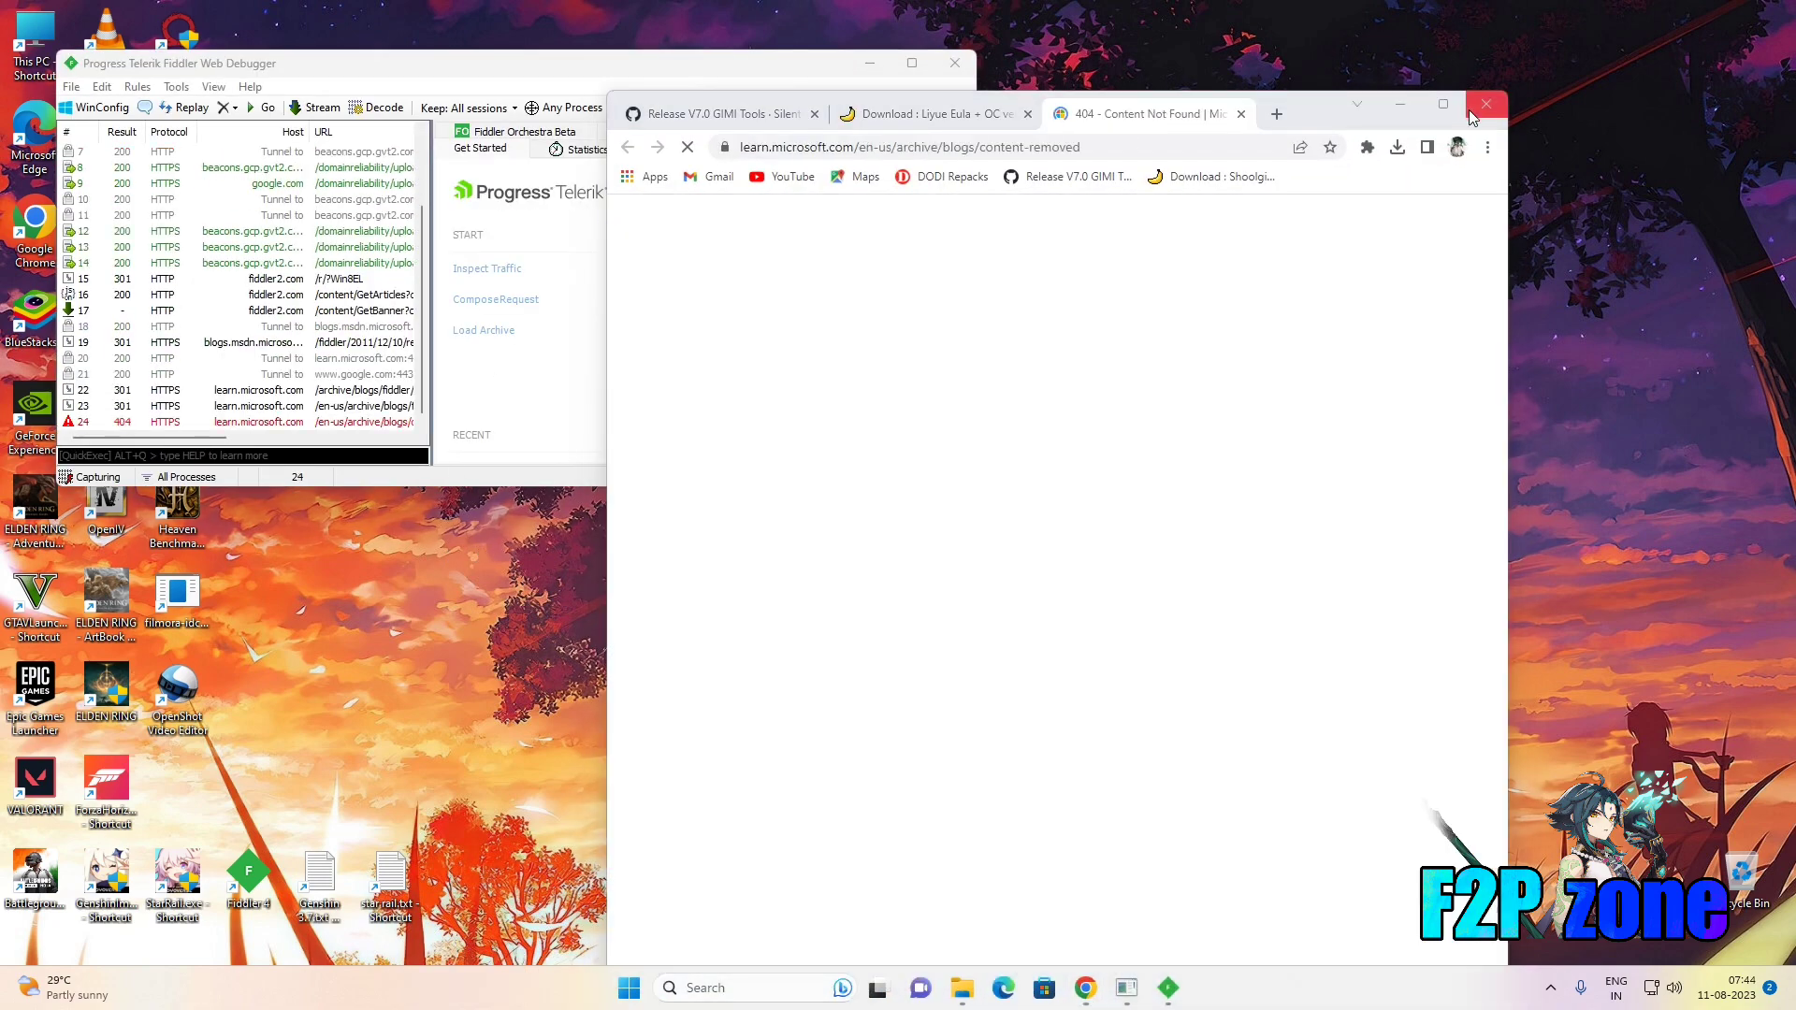
pyautogui.click(1486, 104)
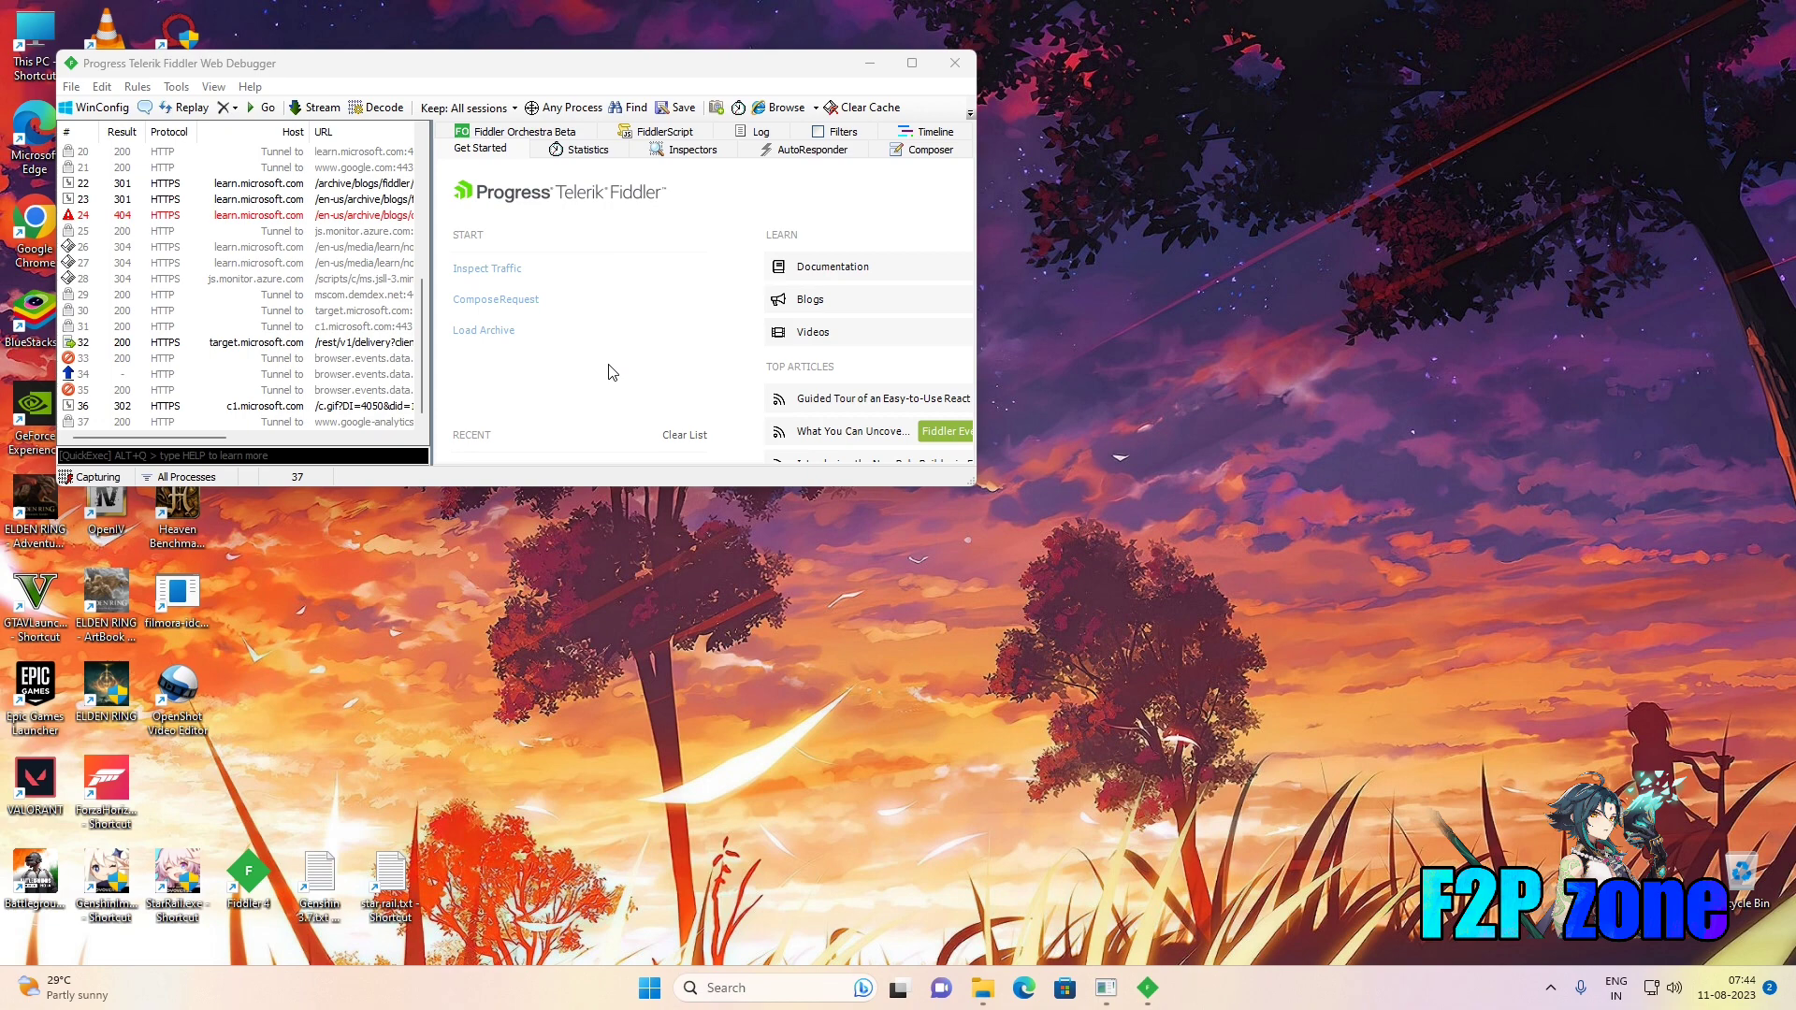
pyautogui.click(885, 74)
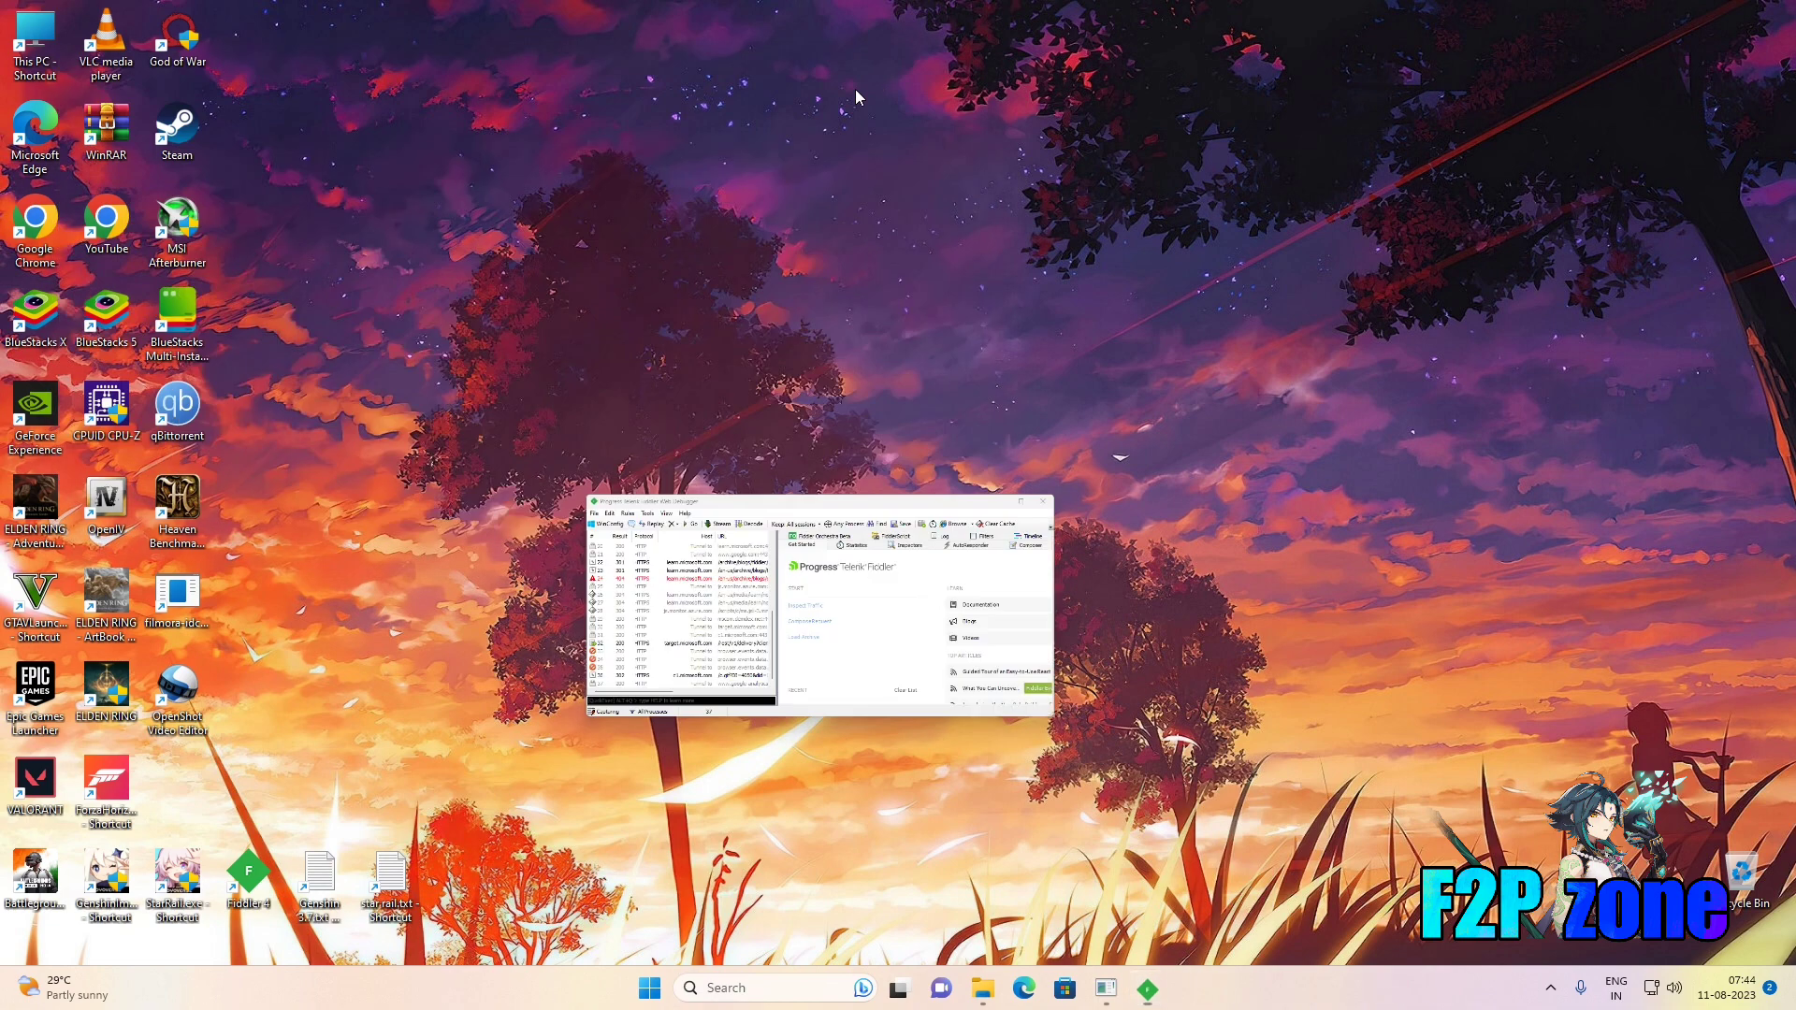
# Launch GenshinImpact.exe from its desktop shortcut, allow it to make changes, and start the game on the Japan GC 3.7 server.
pyautogui.doubleClick(101, 881)
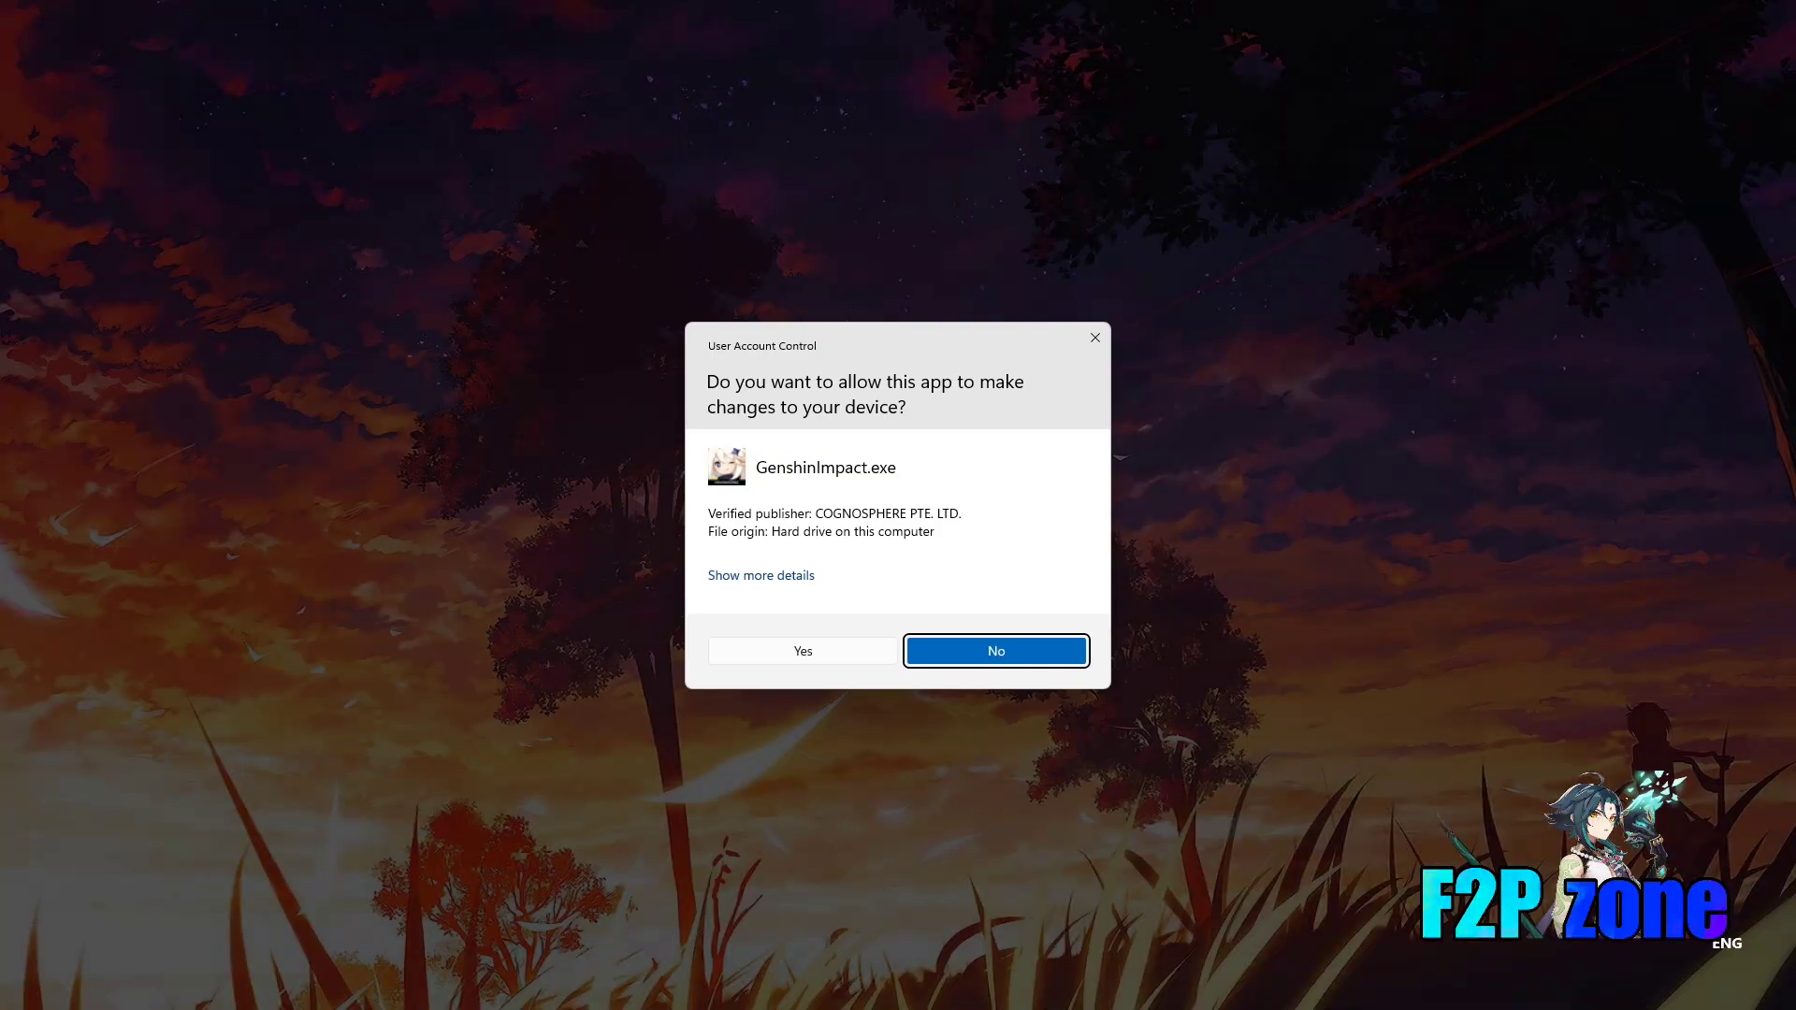
pyautogui.click(833, 645)
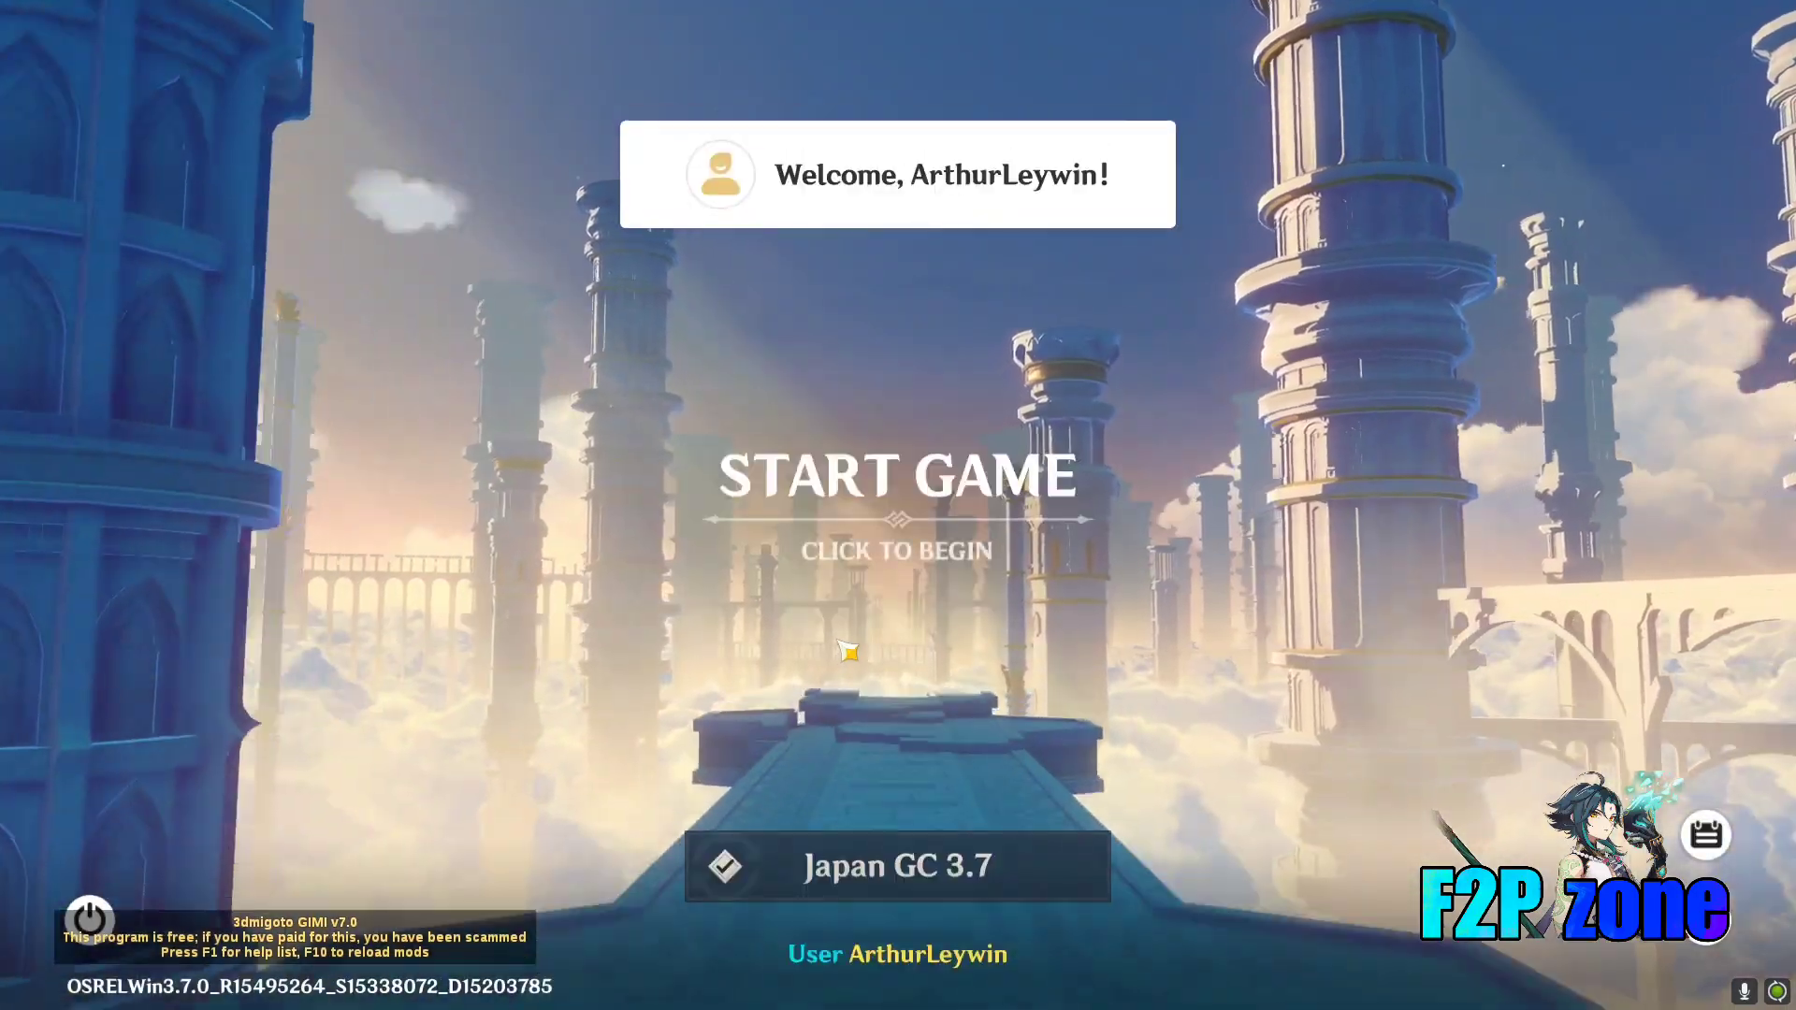
pyautogui.click(844, 653)
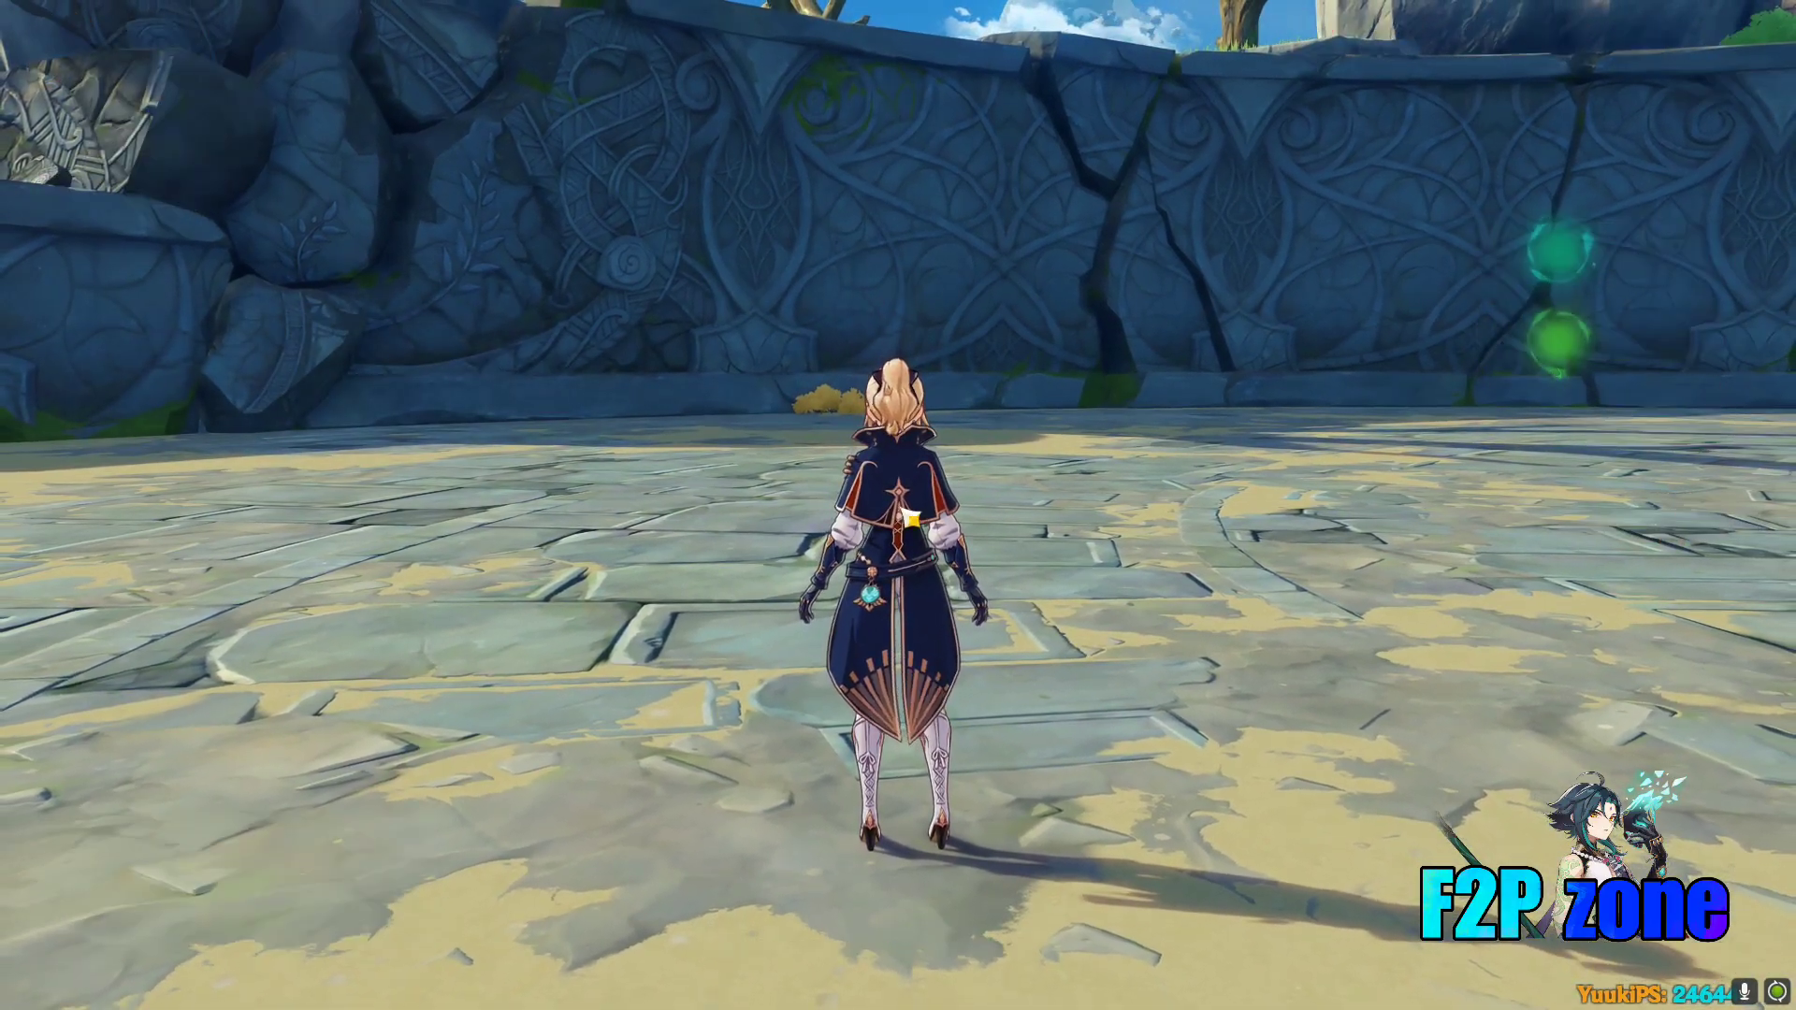
# Open Party Setup in the game and start Quick Setup for Party 1.
pyautogui.press('Escape')
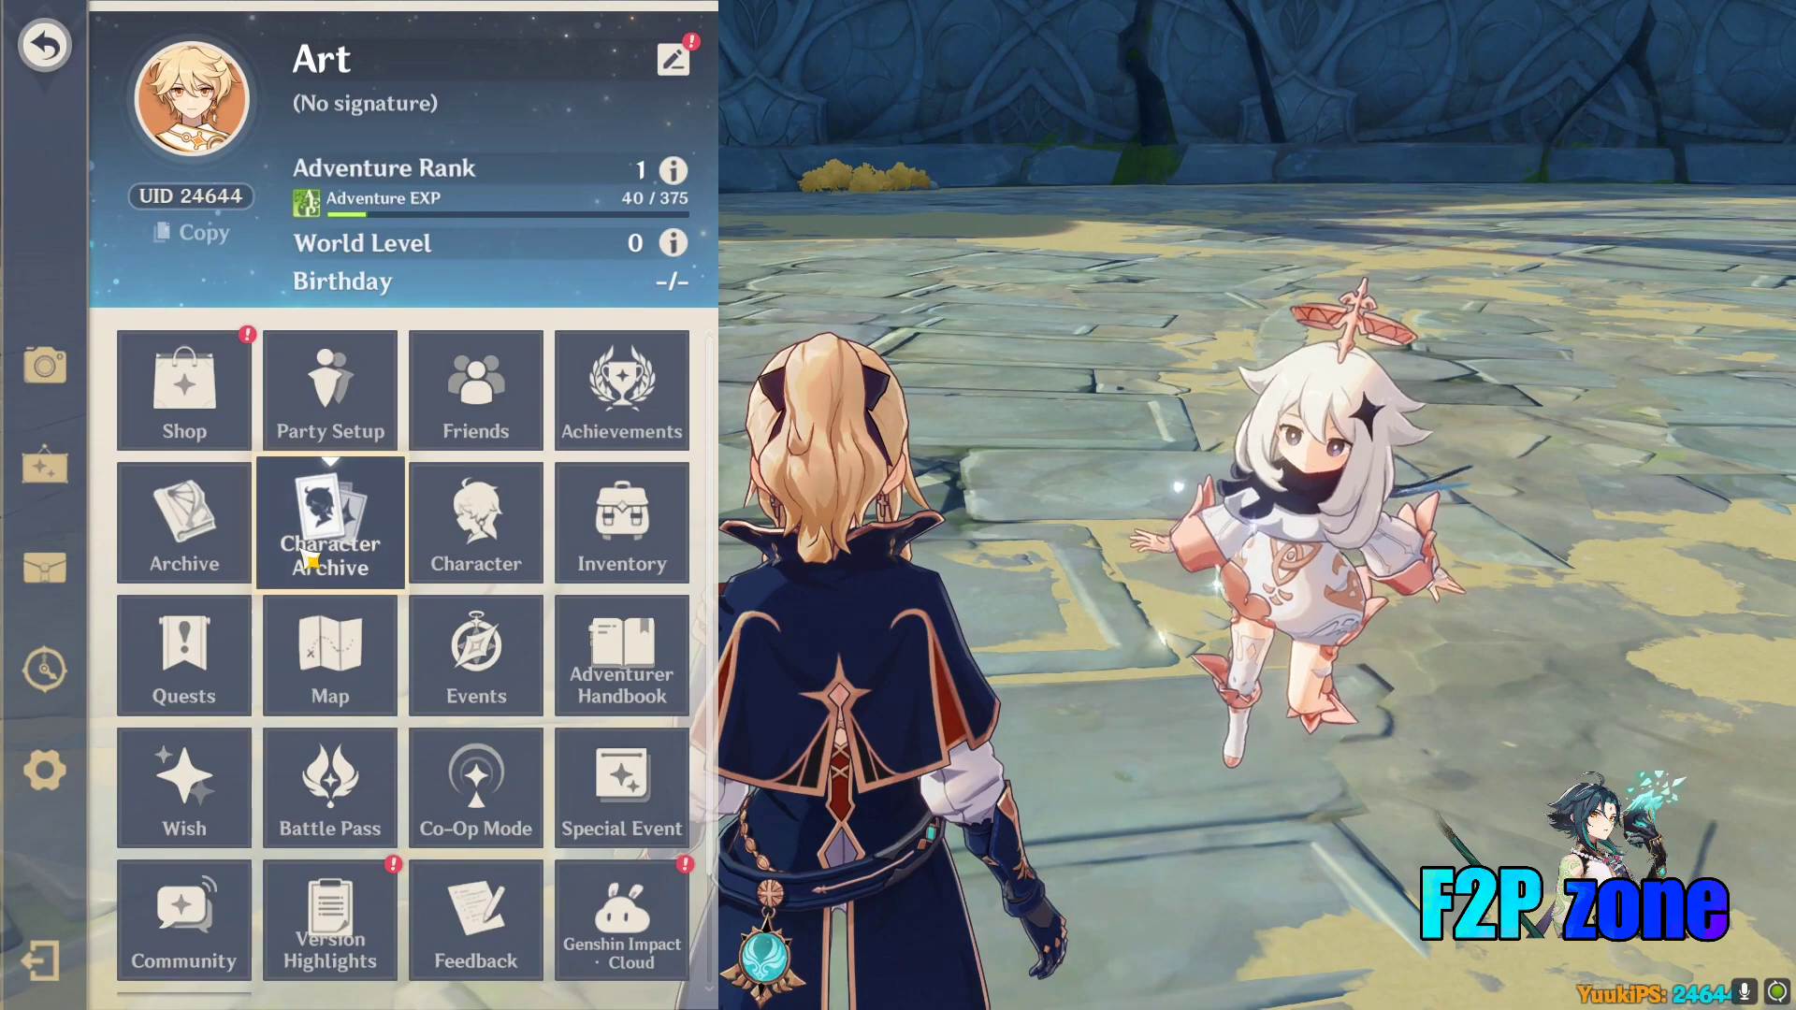
pyautogui.press('Escape')
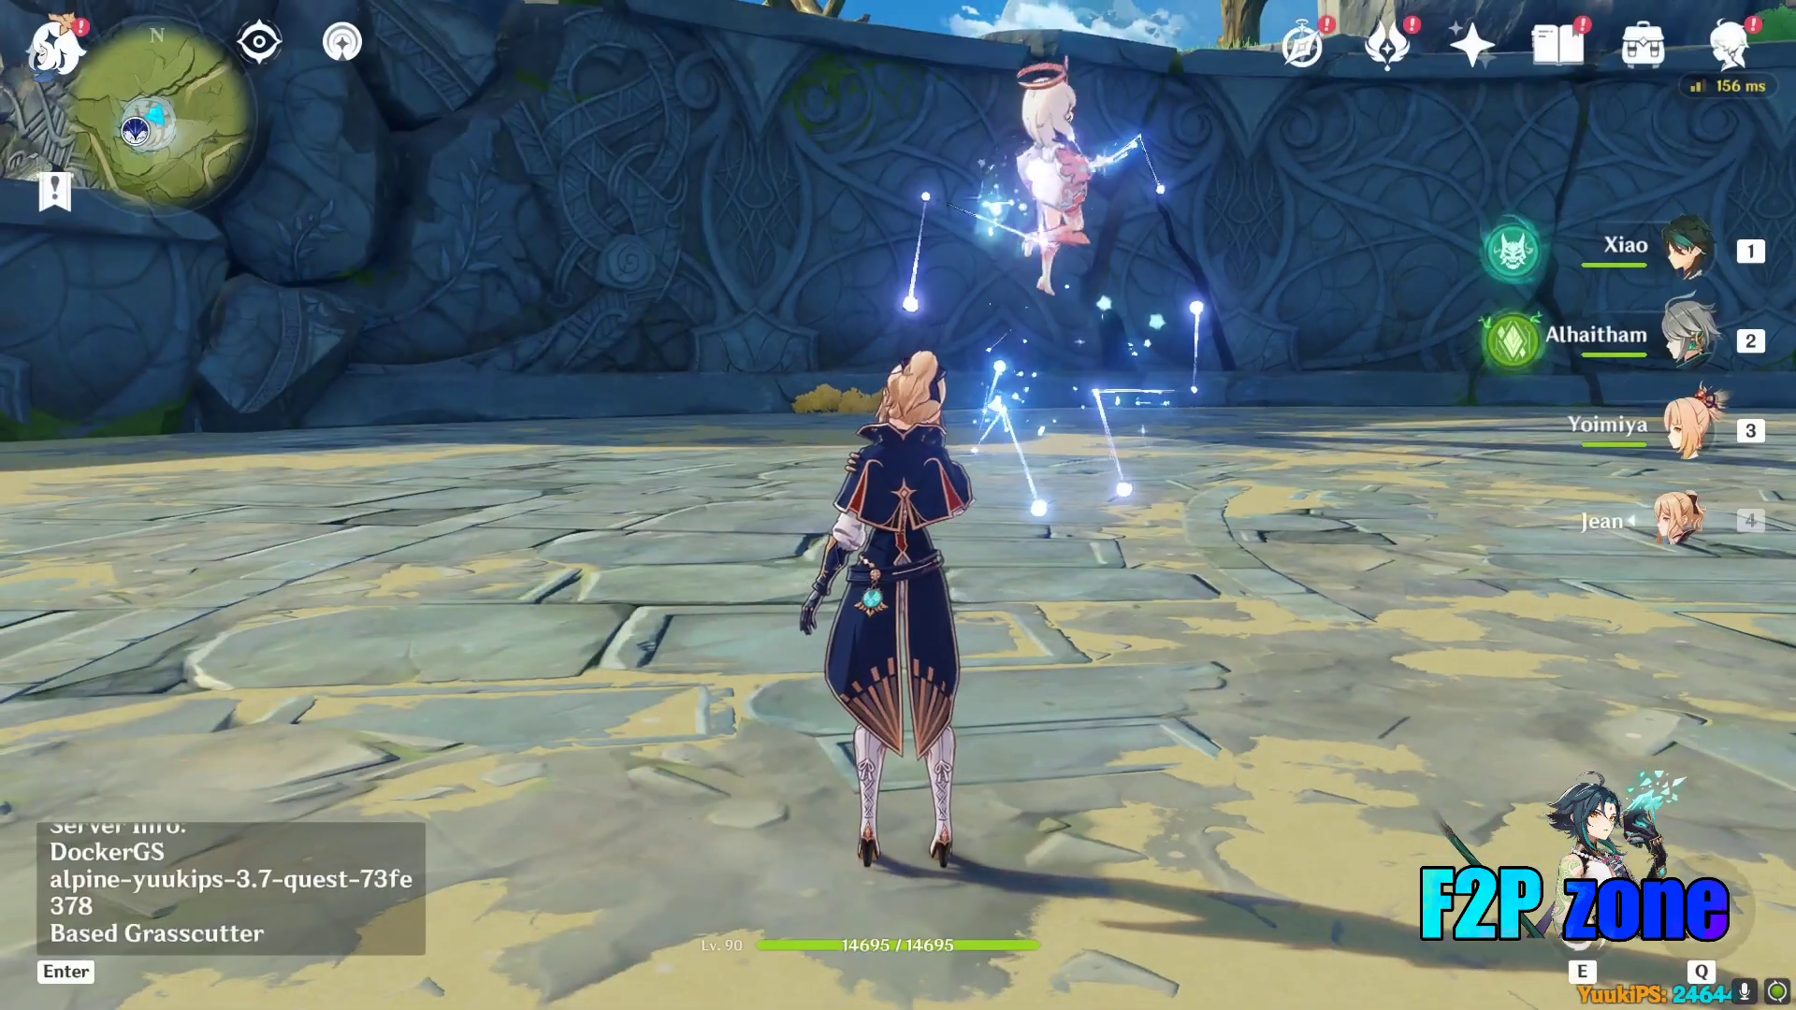
pyautogui.press('Escape')
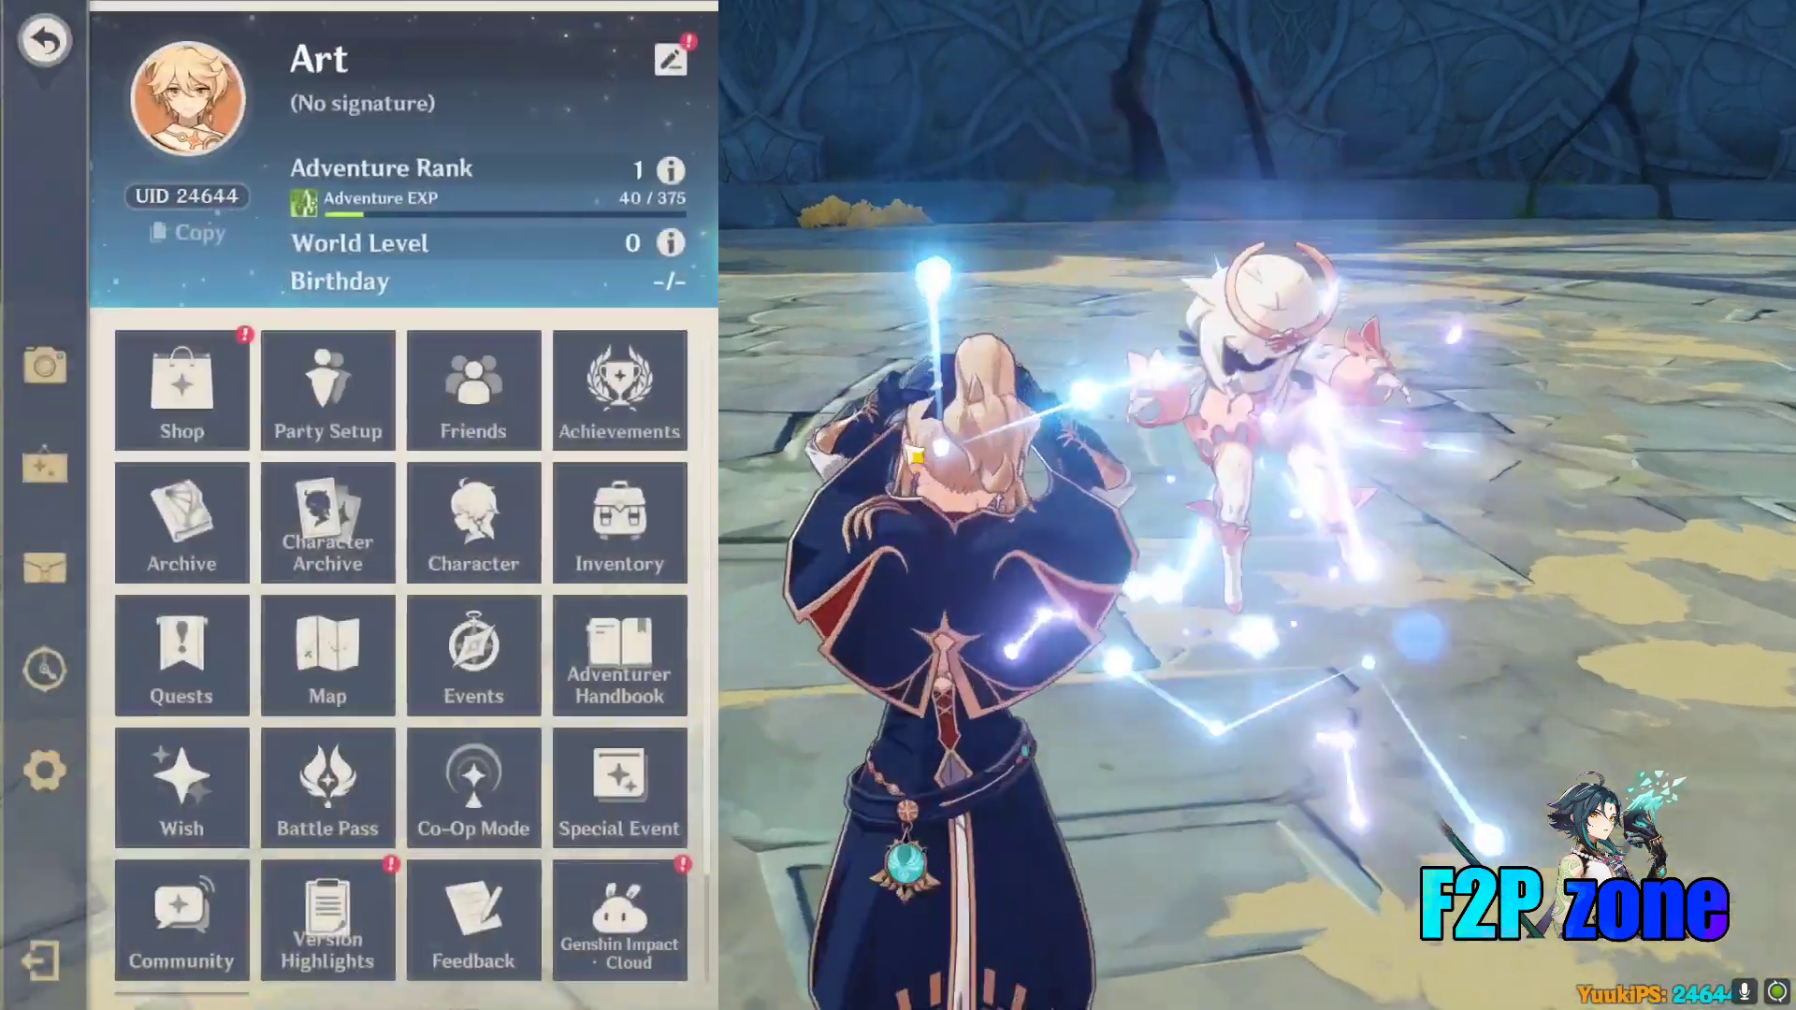
pyautogui.press('Escape')
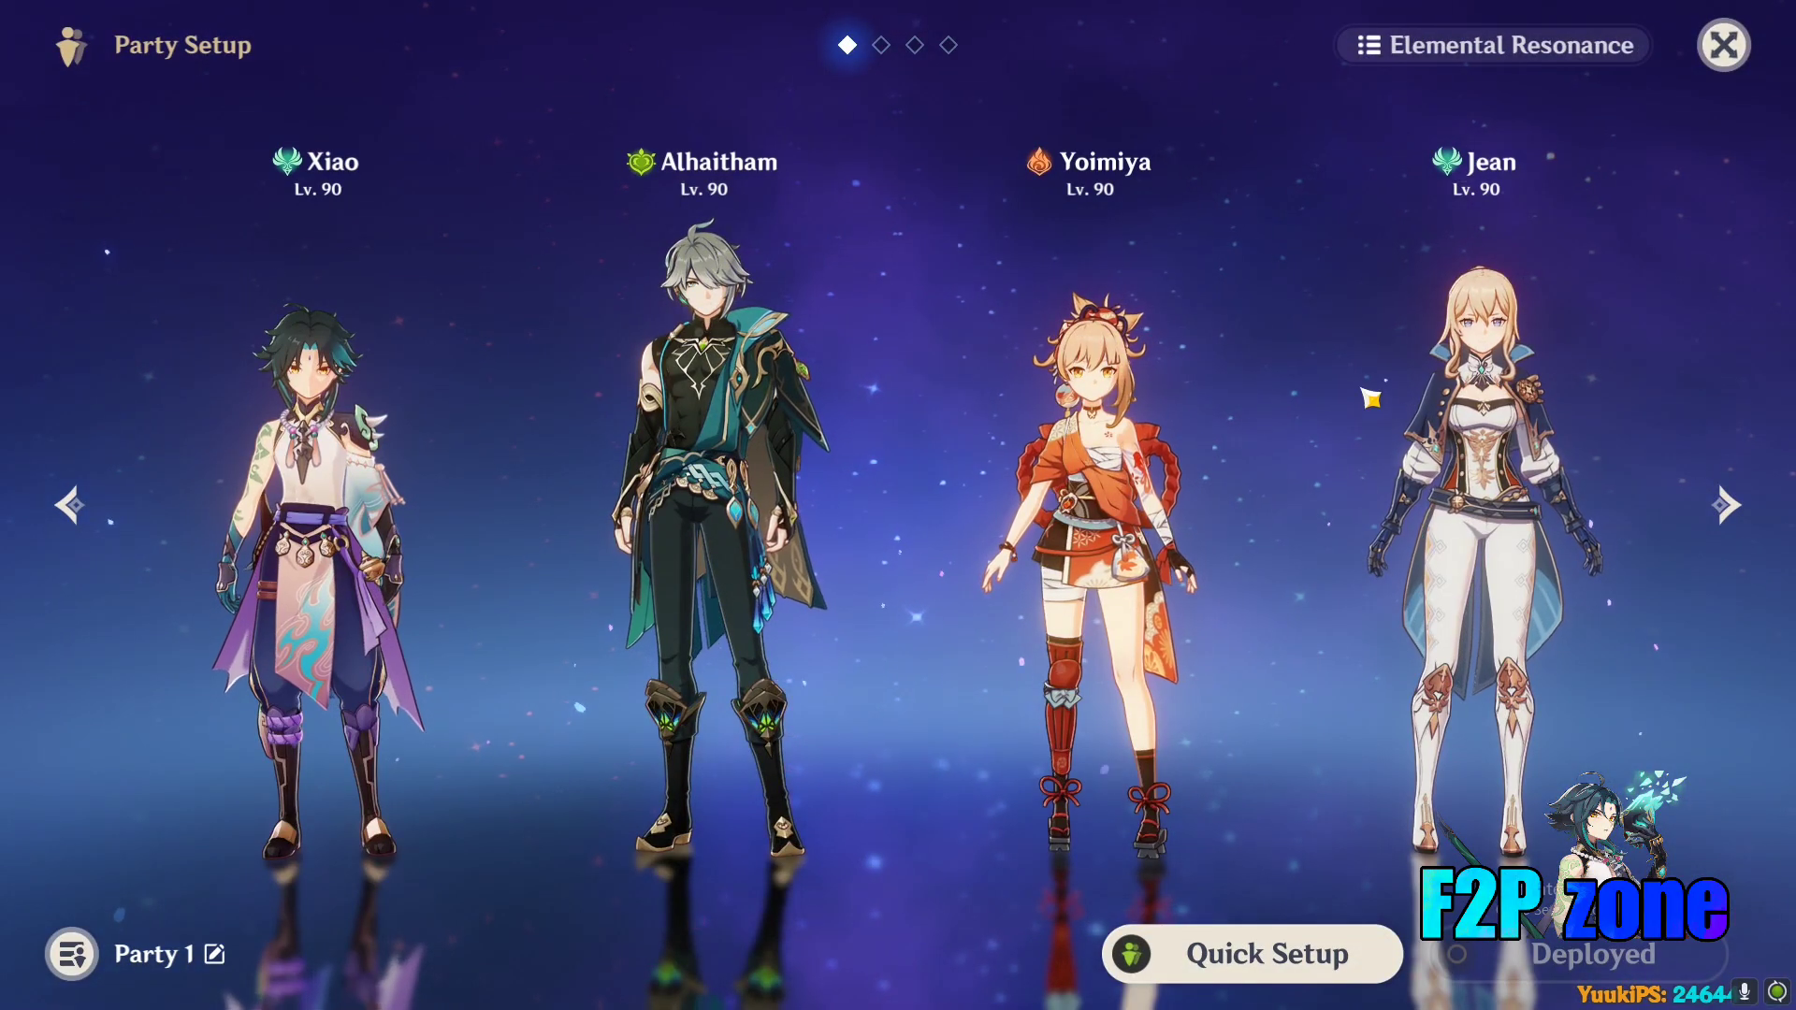
pyautogui.click(1254, 954)
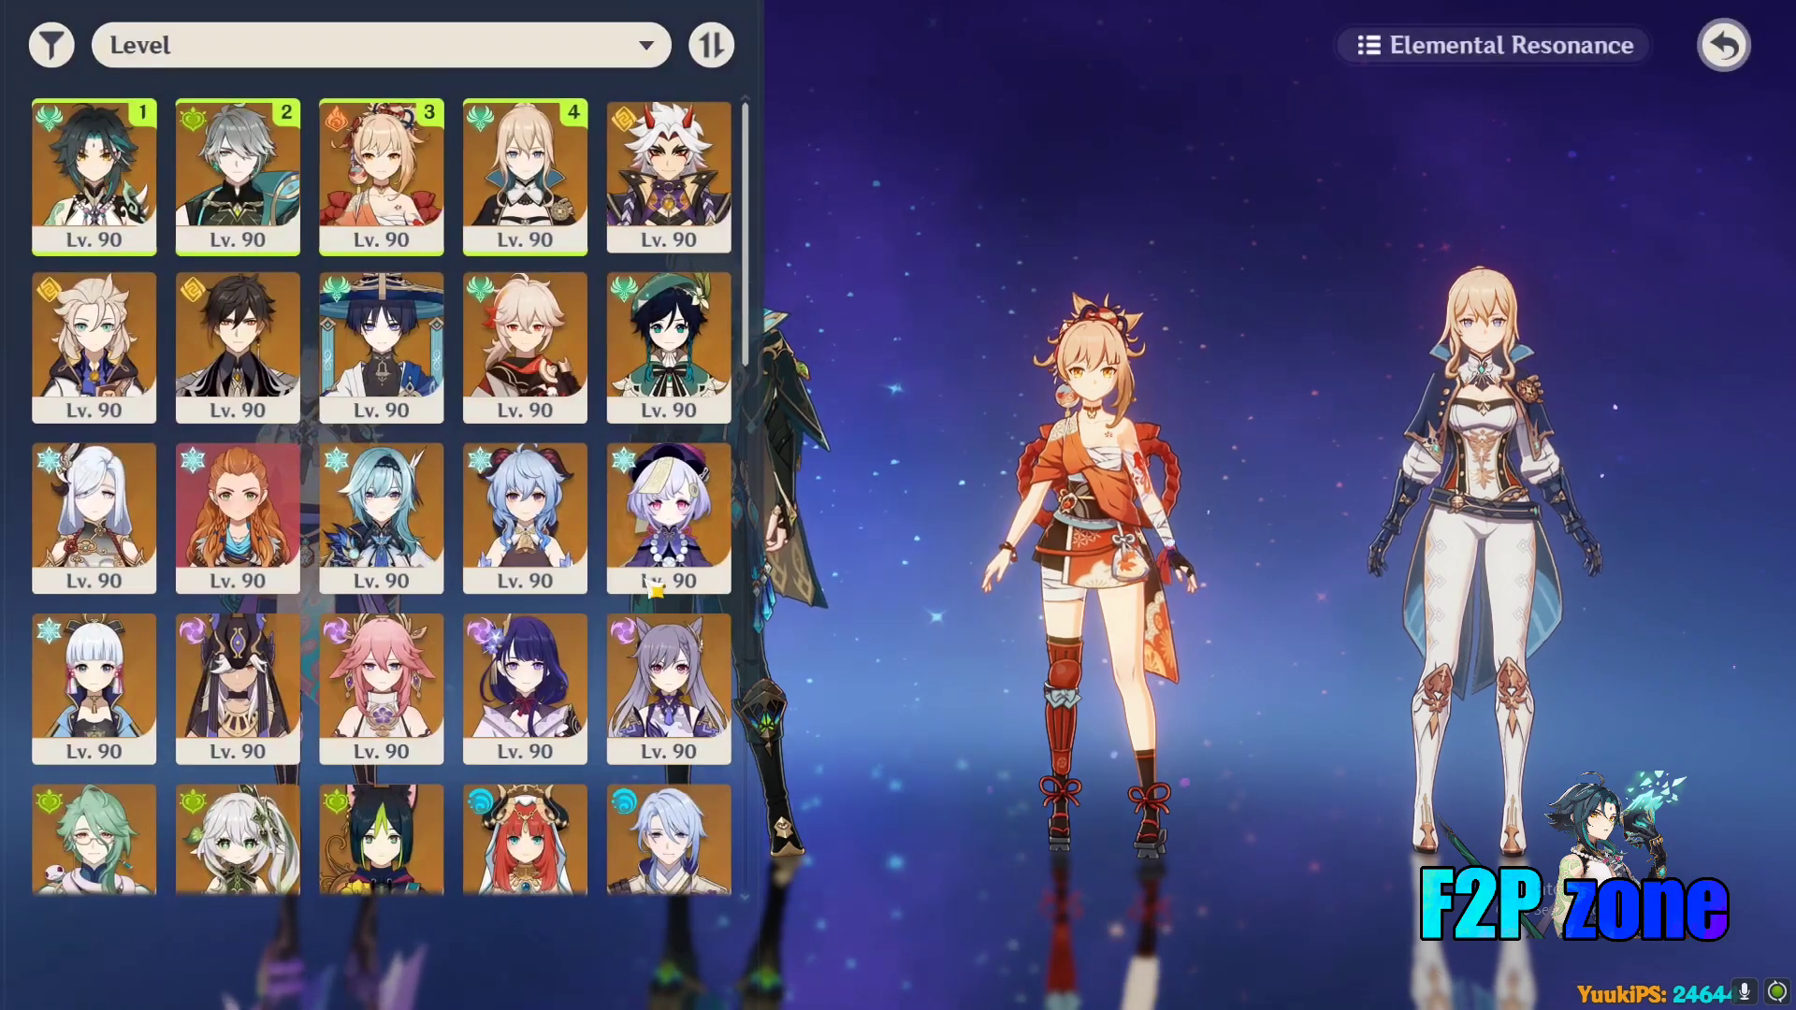
# Replace Jean with Eula as the fourth member of Party 1, save the settings and return to the game world.
pyautogui.scroll(-1, 759, 205)
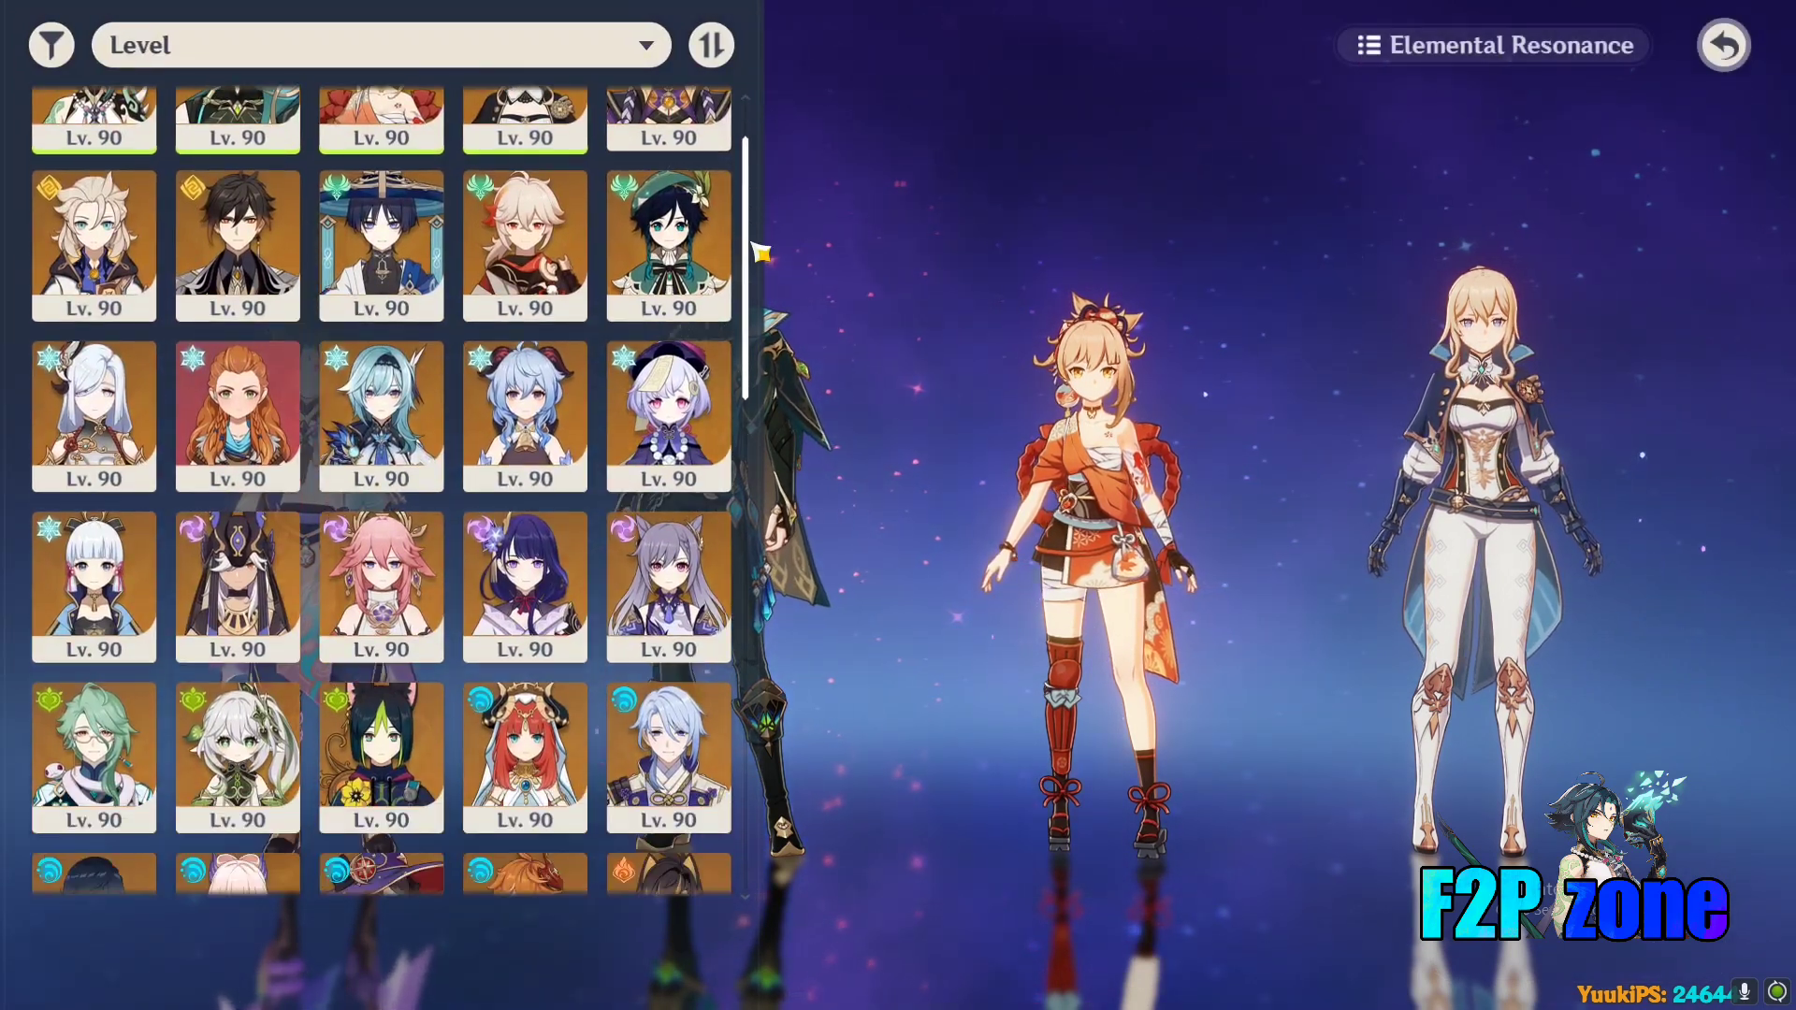
pyautogui.scroll(1, 759, 205)
pyautogui.click(580, 178)
pyautogui.scroll(-4, 765, 221)
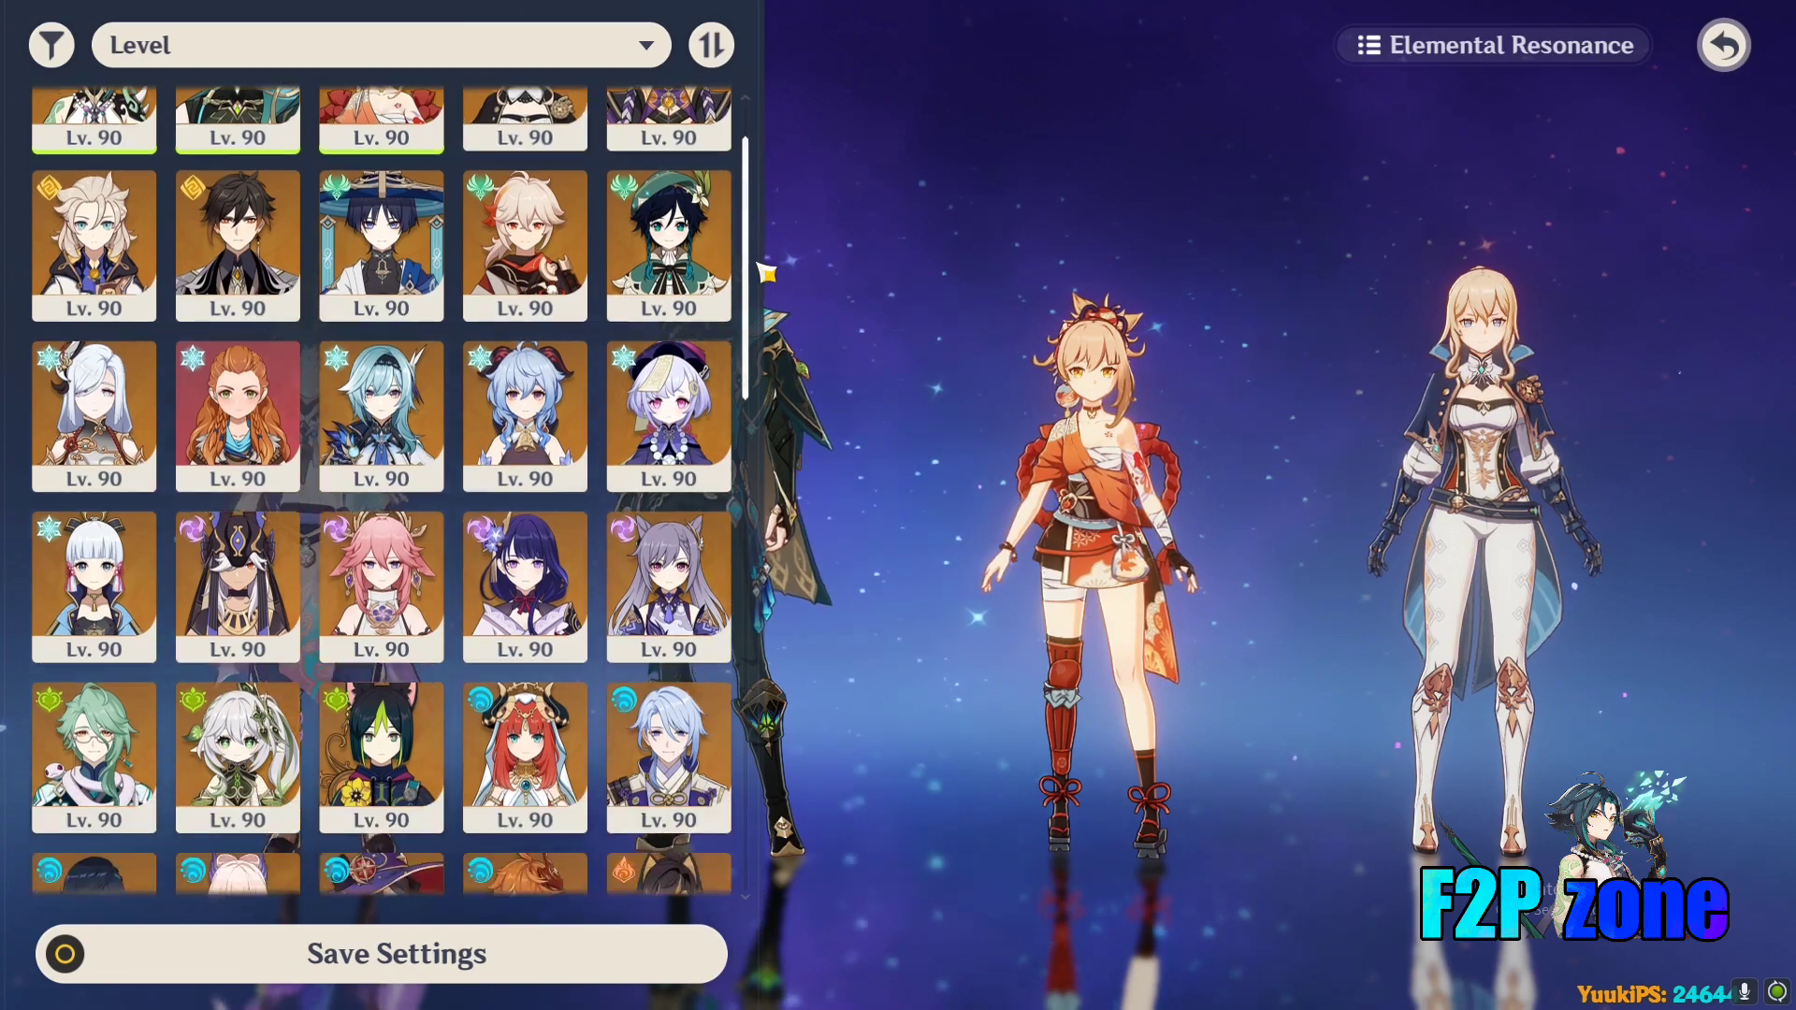
pyautogui.scroll(-2, 781, 458)
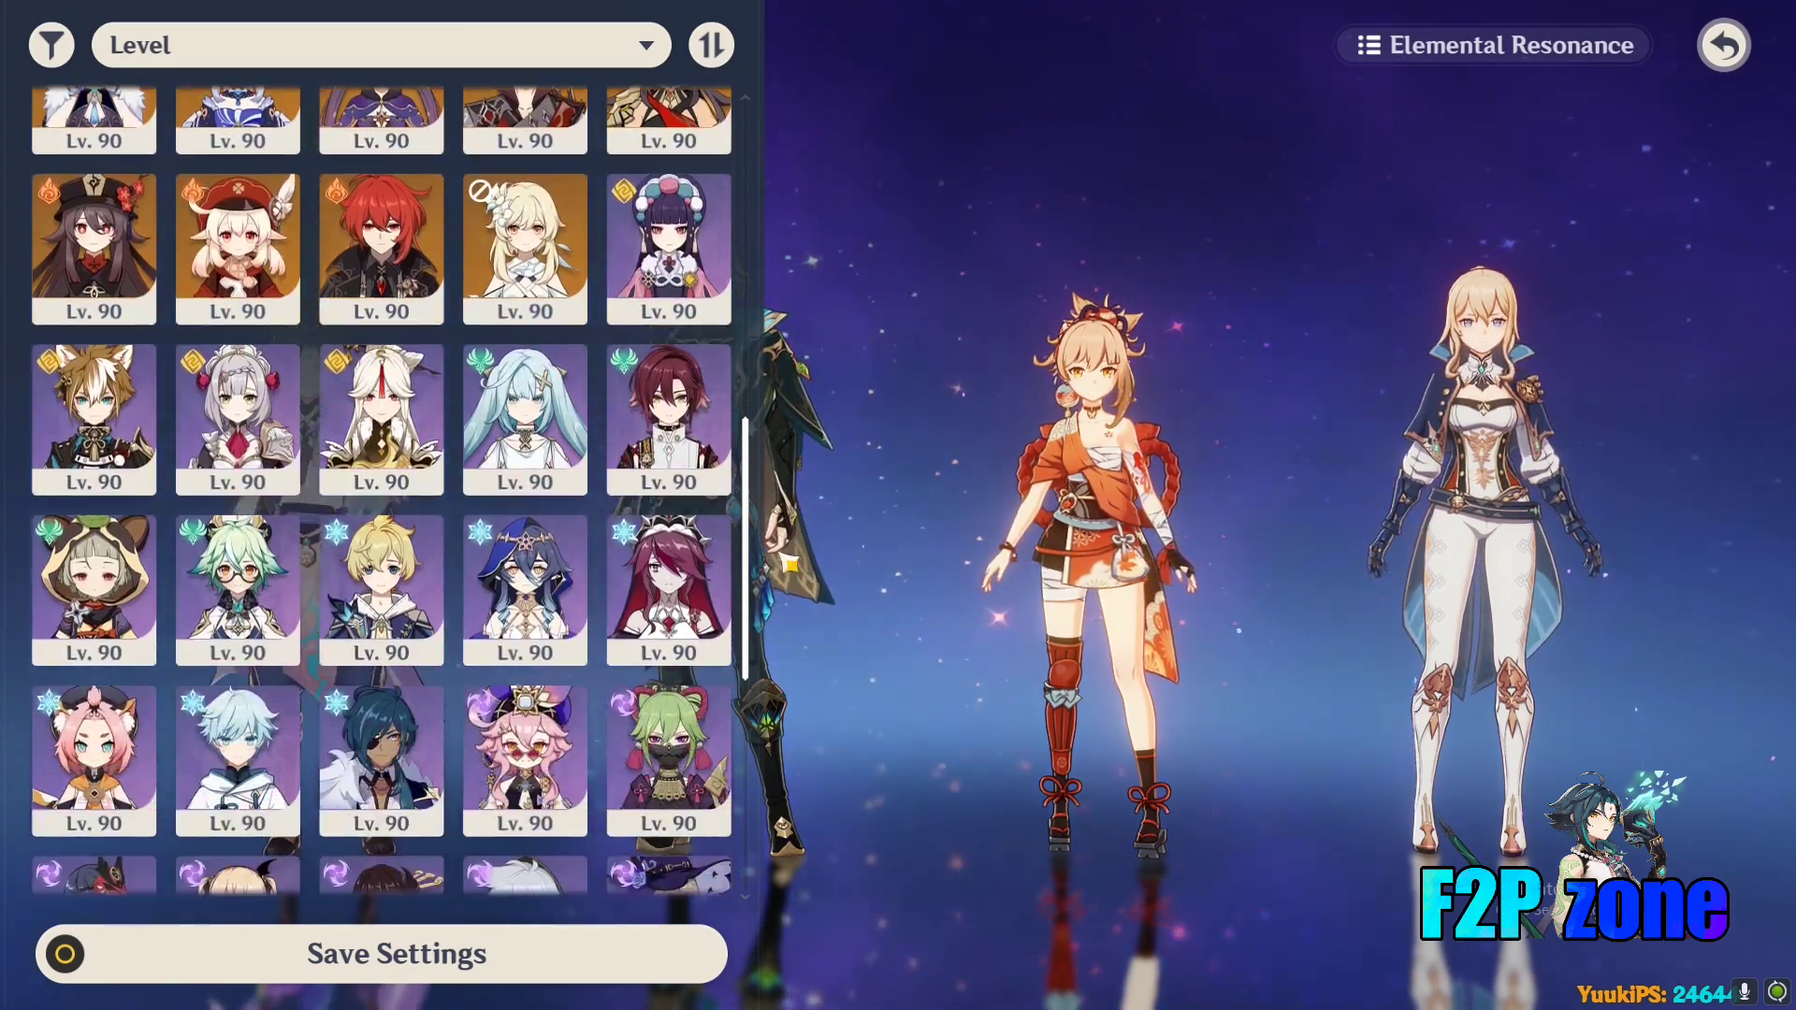
pyautogui.scroll(5, 781, 459)
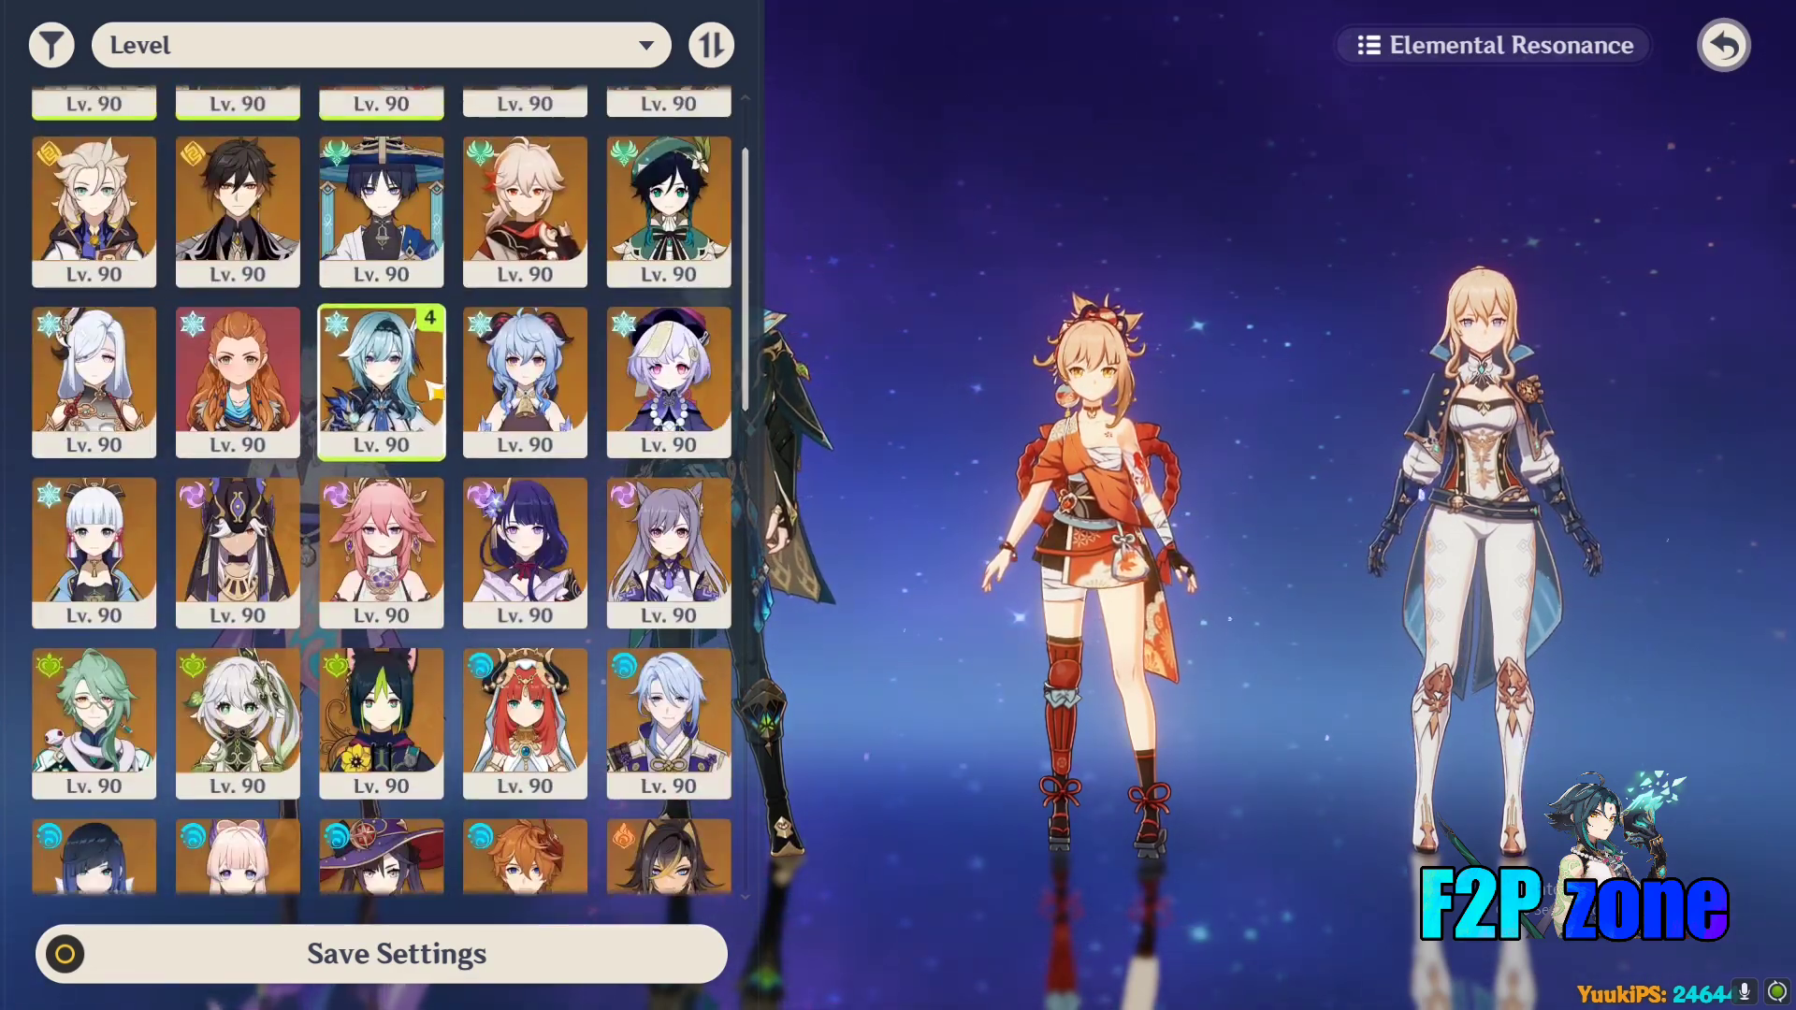
pyautogui.click(531, 963)
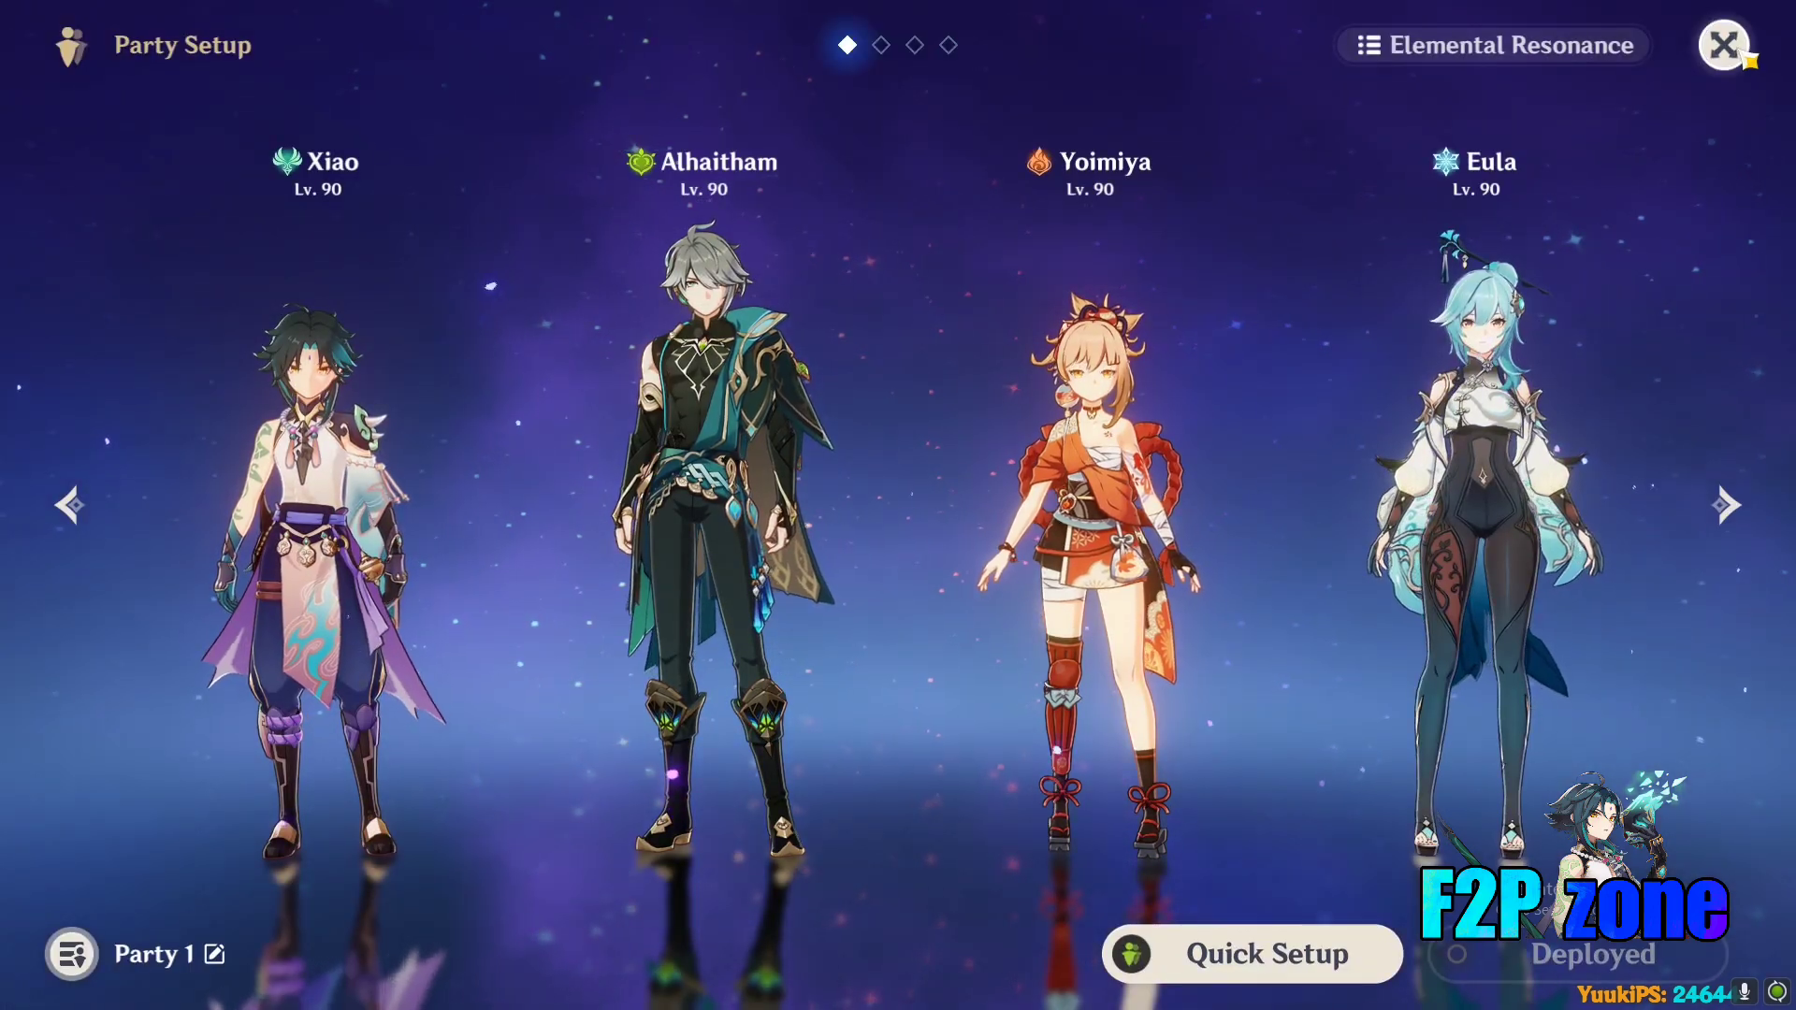
pyautogui.press('Escape')
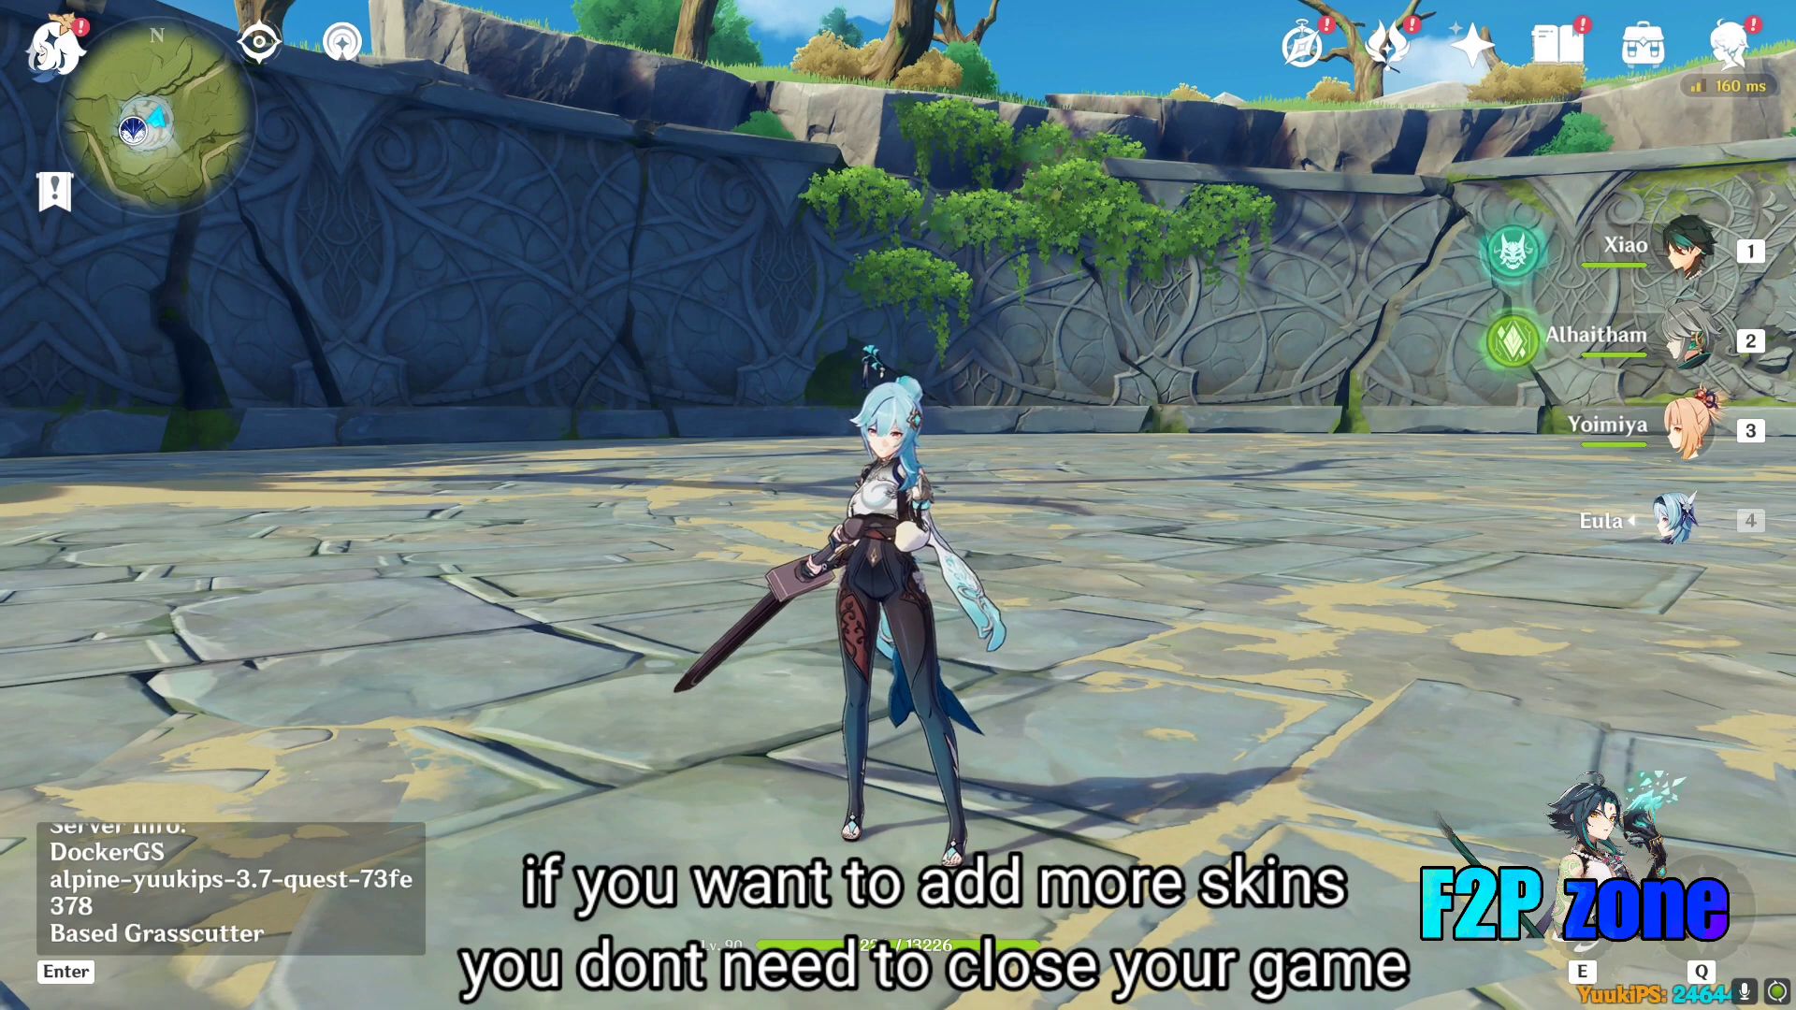
# Switch the active character to Yoimiya, put the game in windowed mode and minimize it.
pyautogui.press('3')
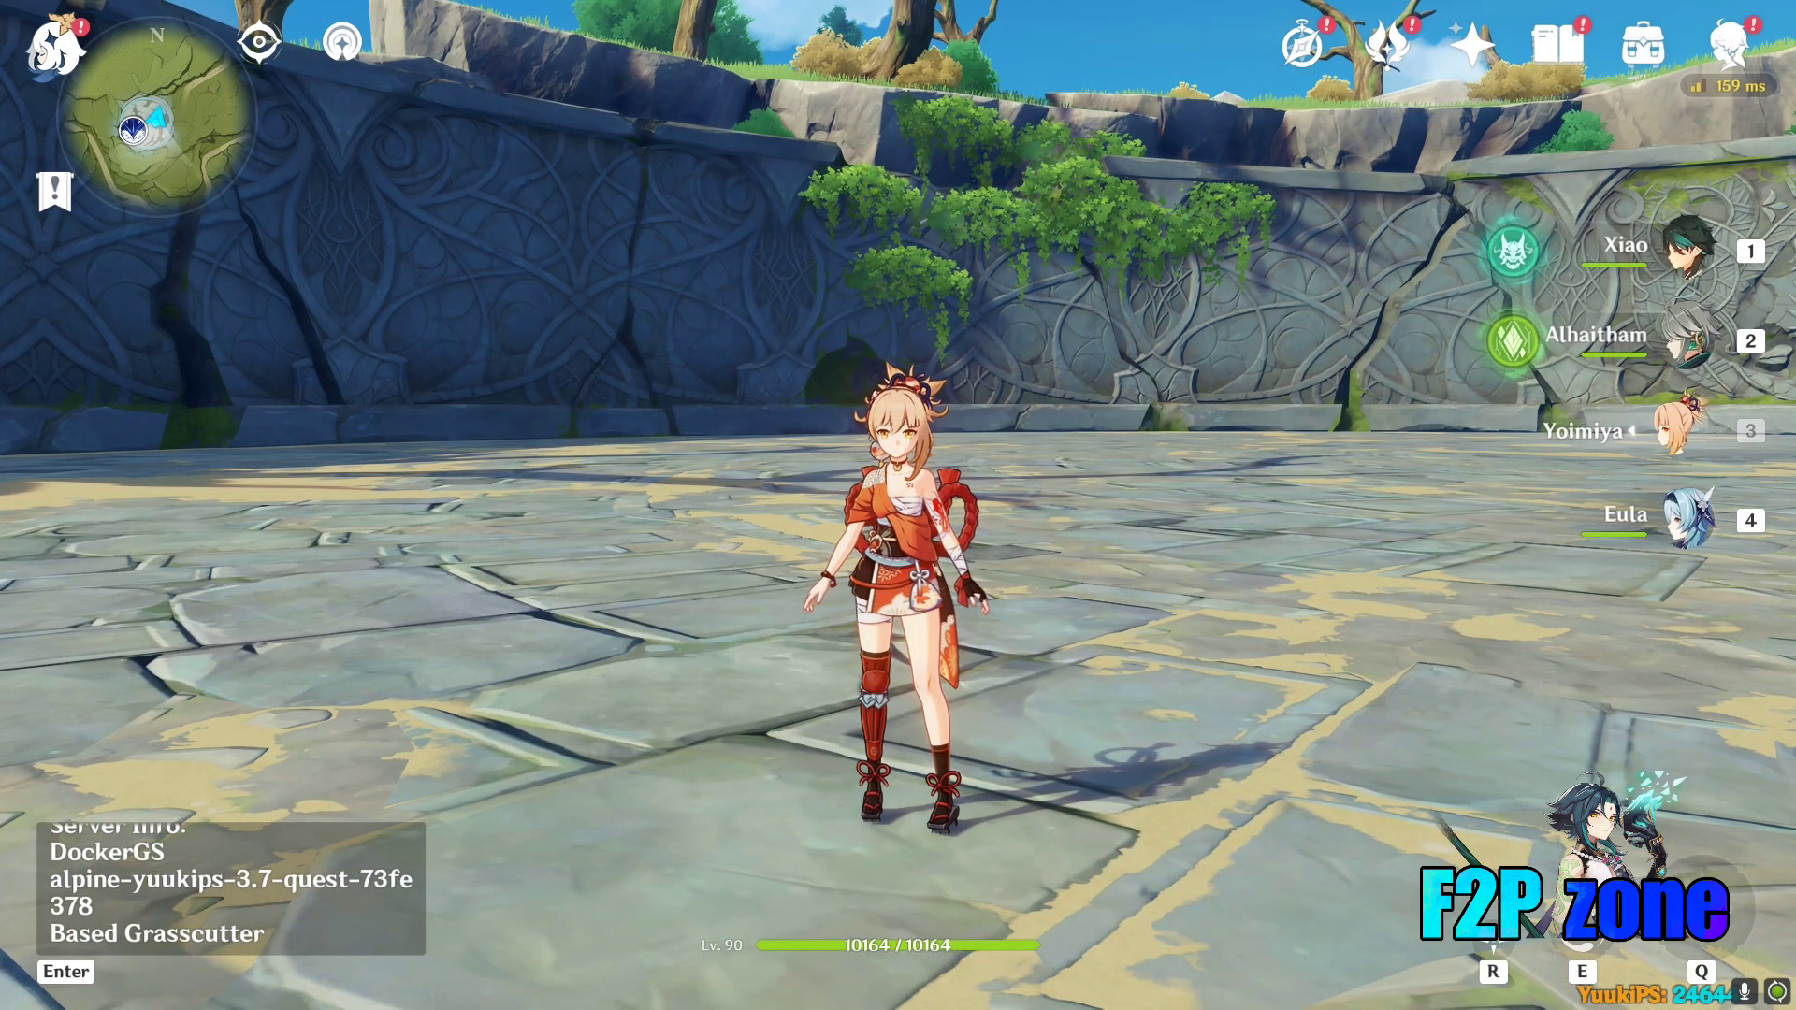
pyautogui.hotkey('alt', 'Return')
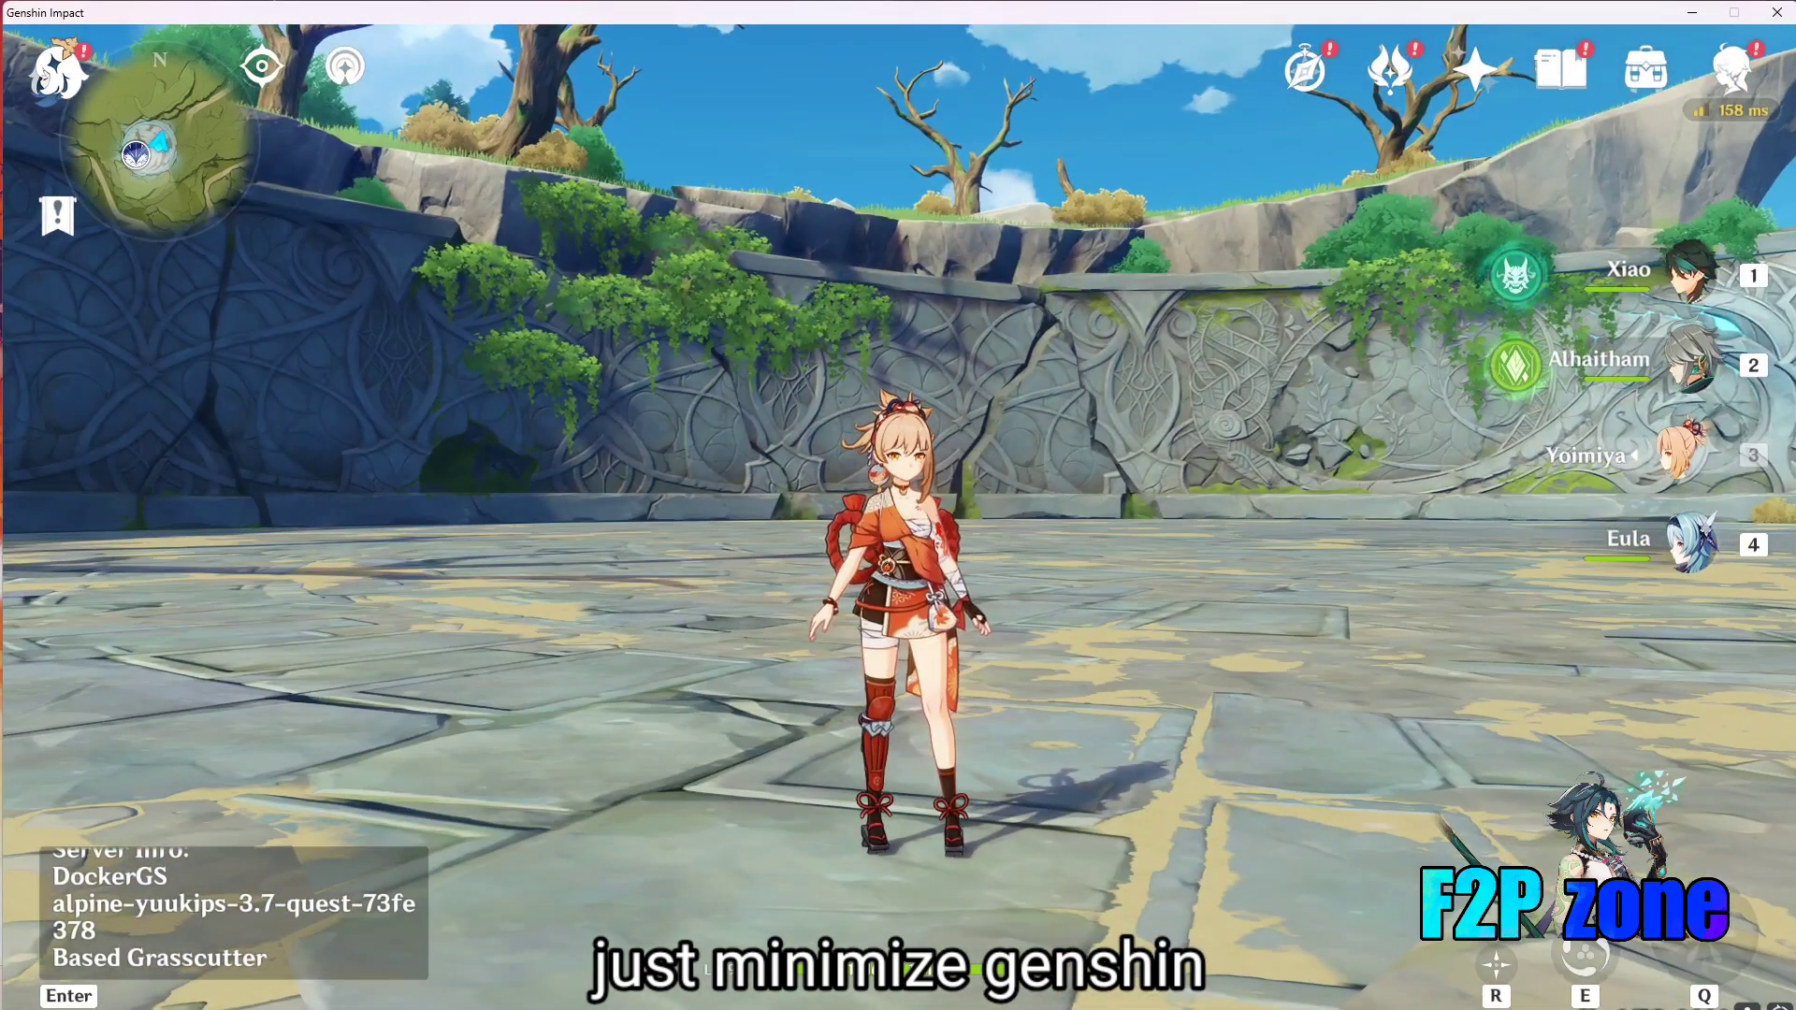
pyautogui.press('Escape')
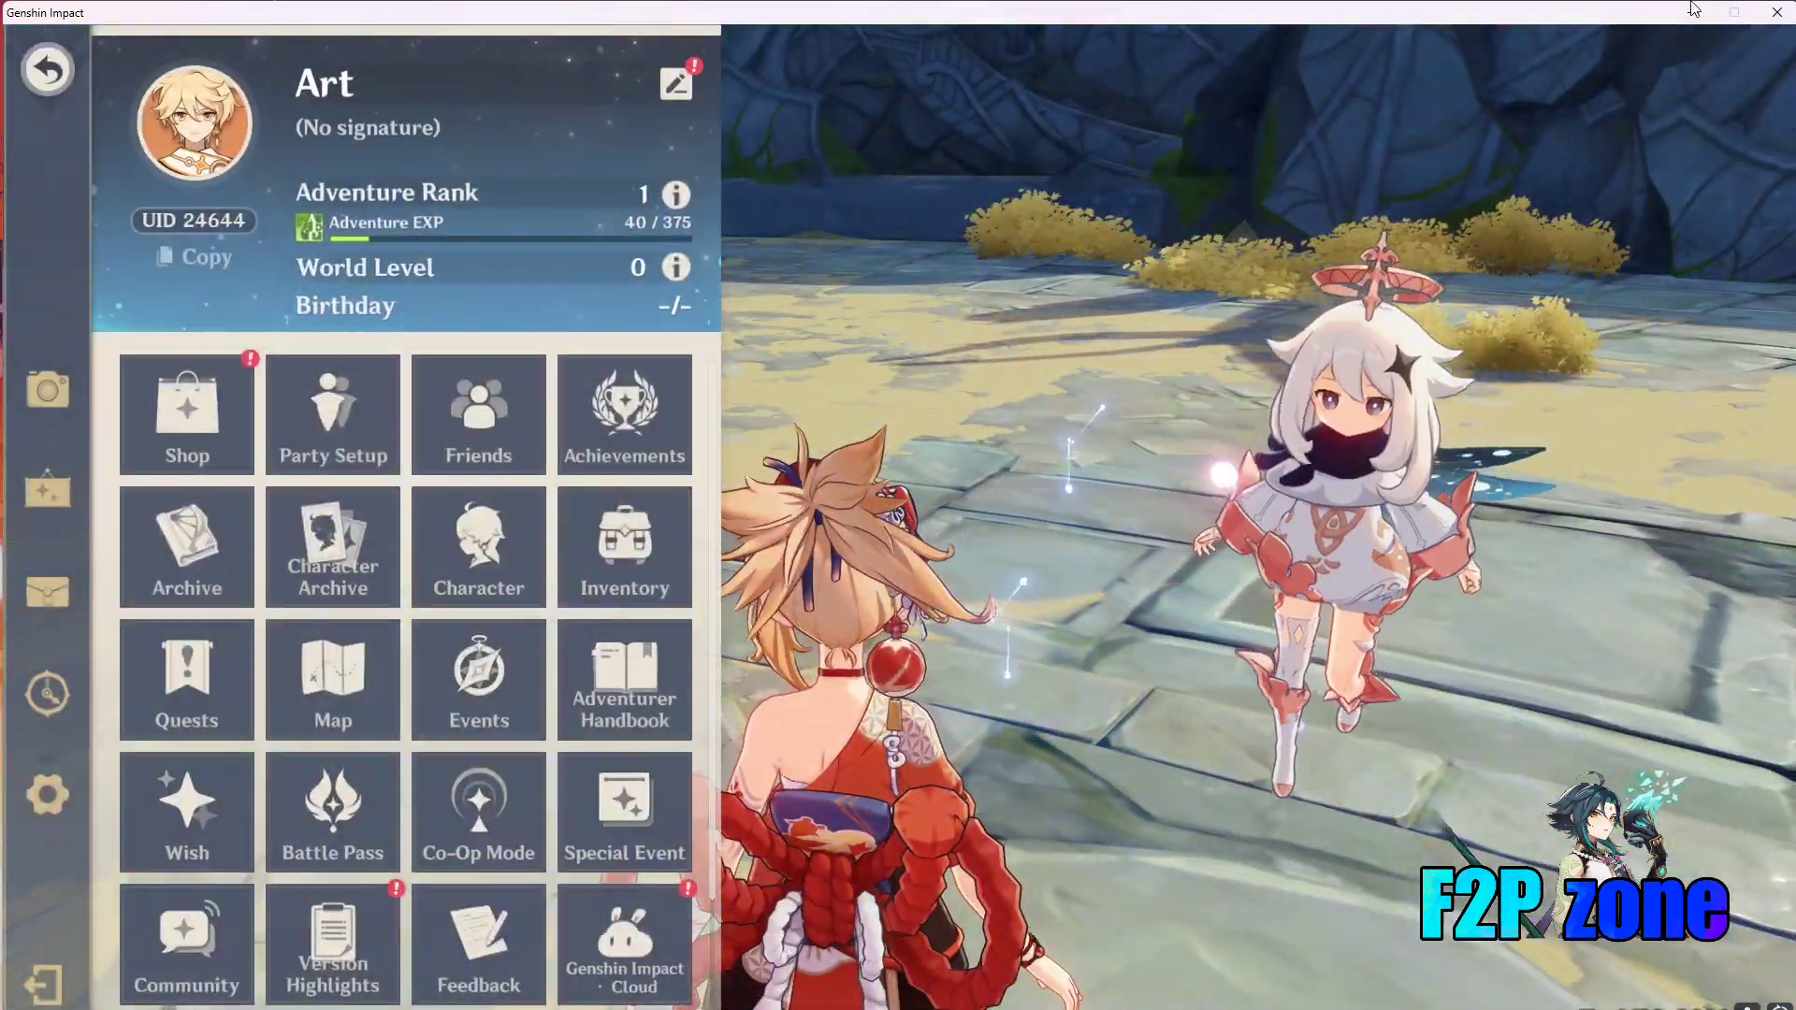
pyautogui.click(1694, 11)
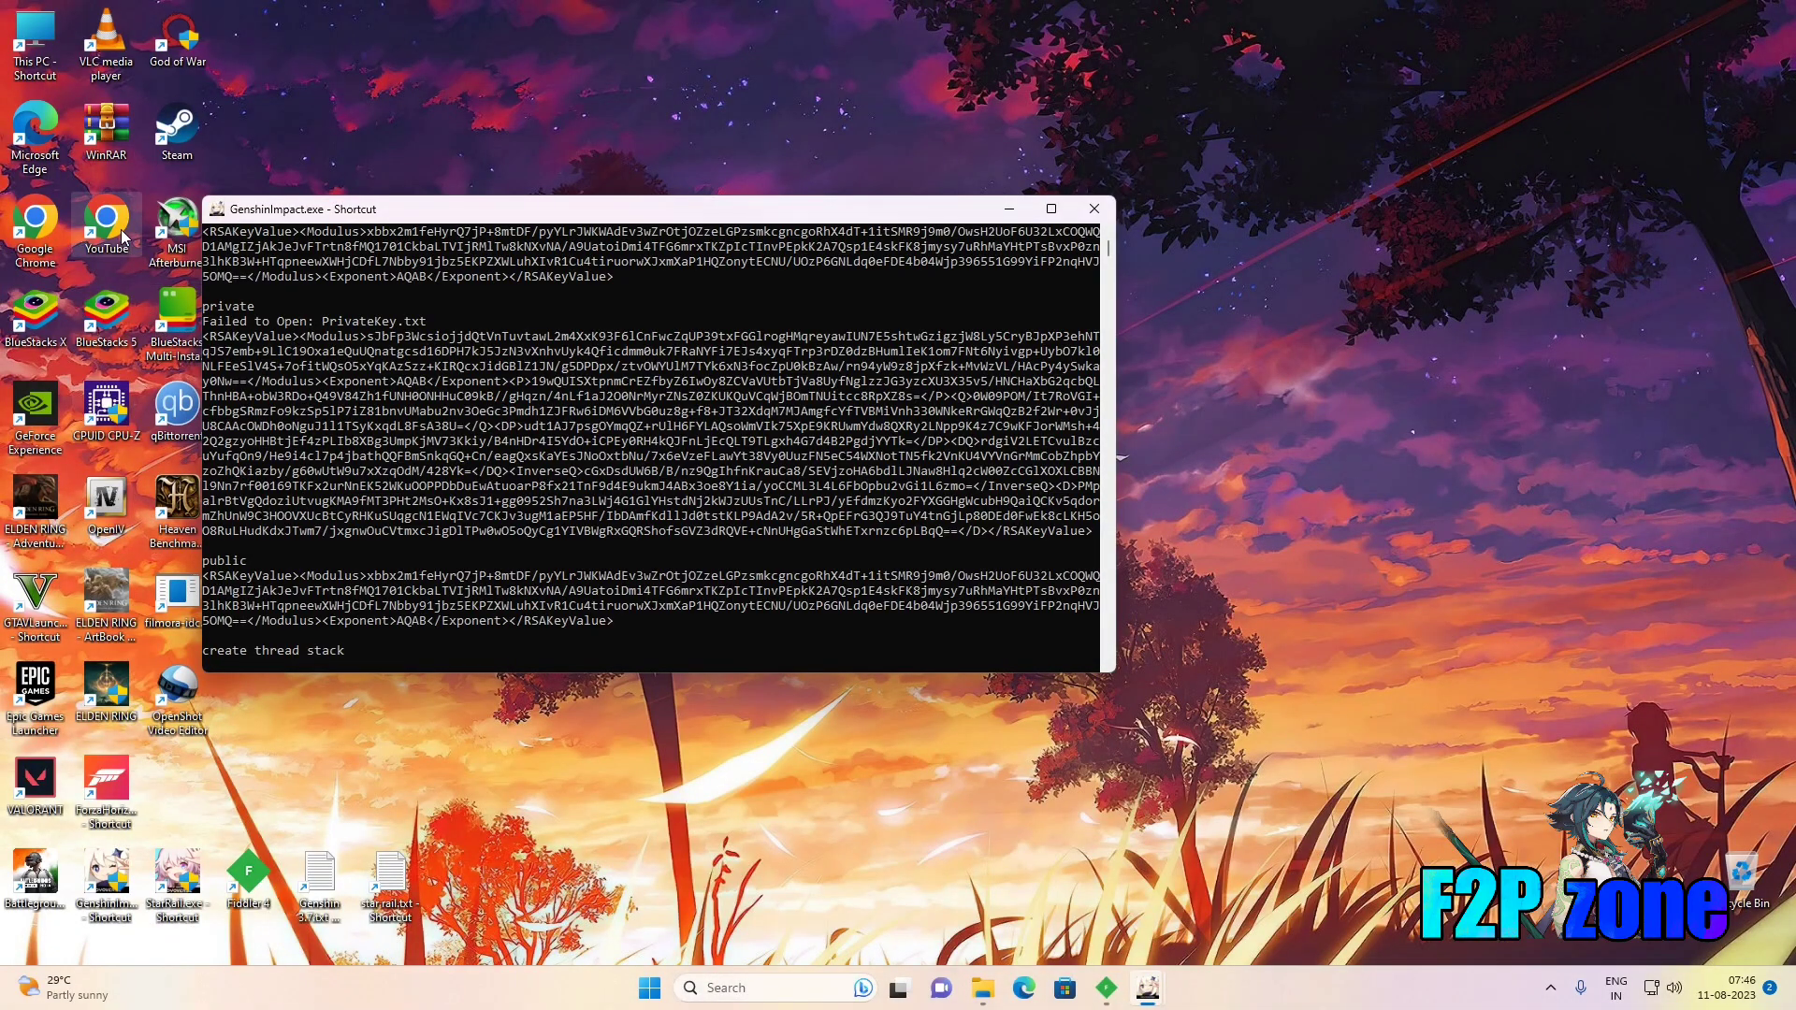
# Open the bookmarked Shoolgirl Yoimiya mod page in Chrome, download highschool_yoimiya.zip and show the file in its folder.
pyautogui.click(26, 223)
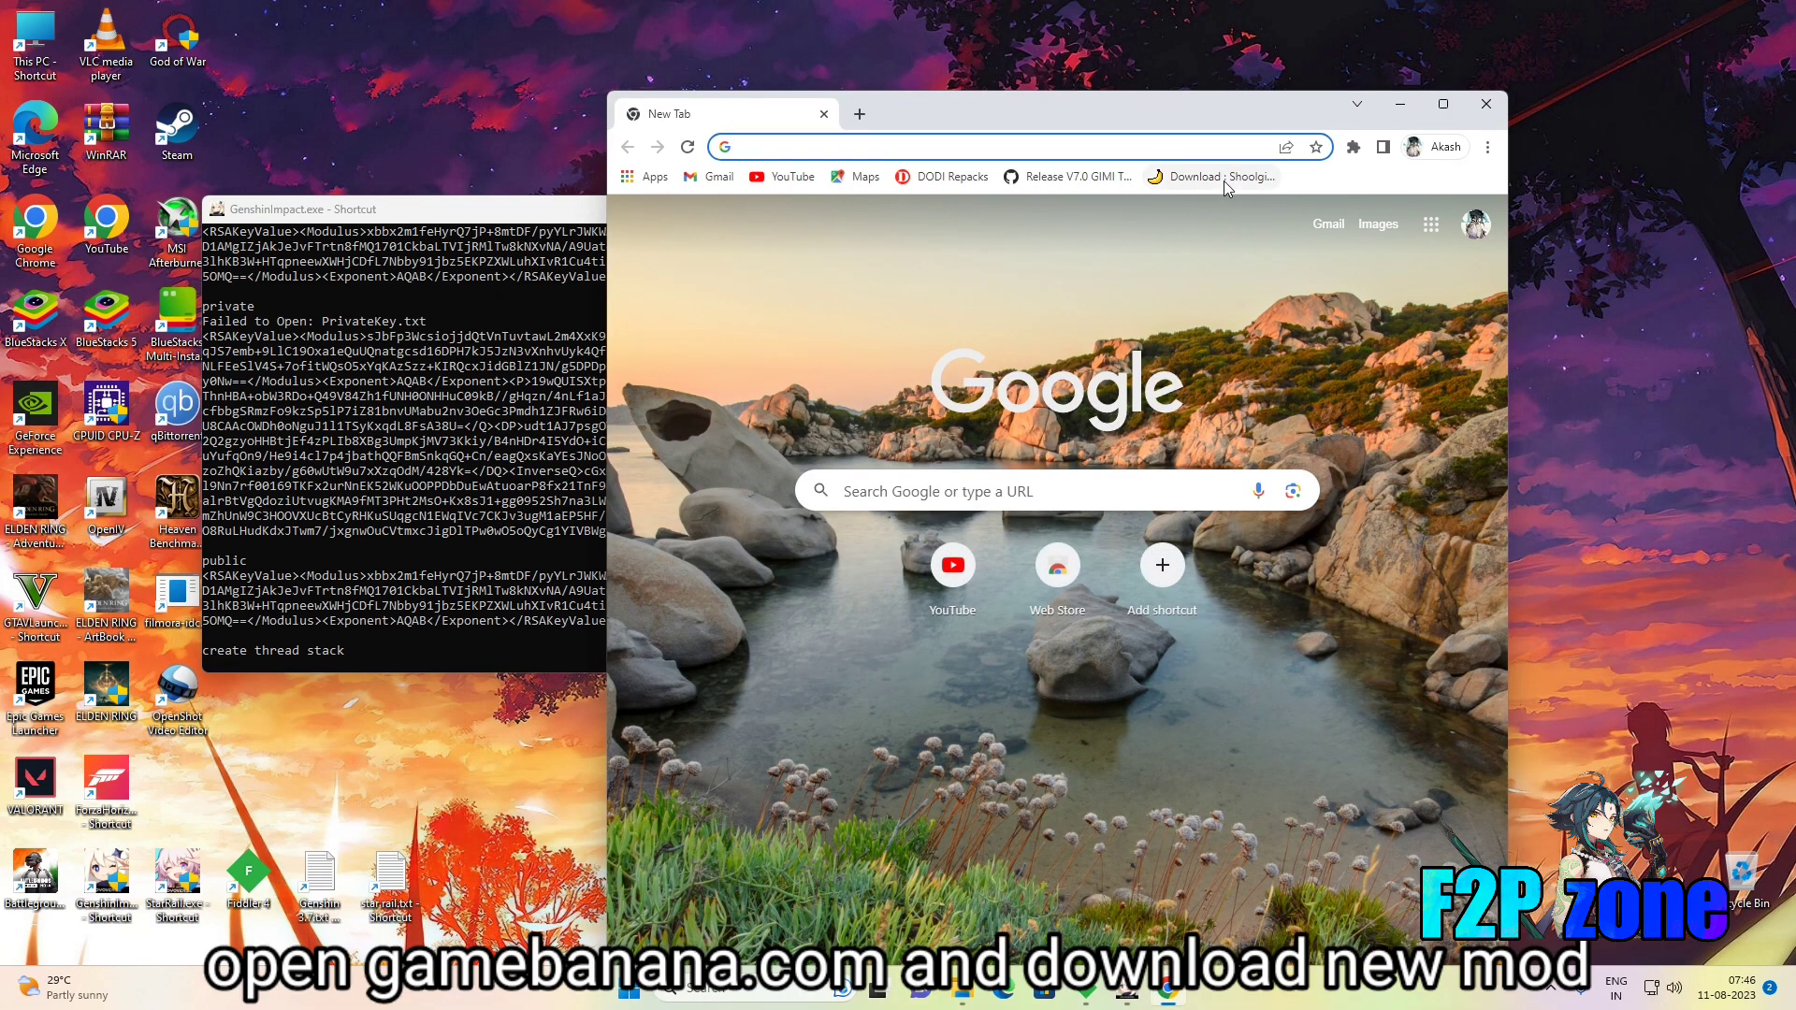
pyautogui.click(1210, 177)
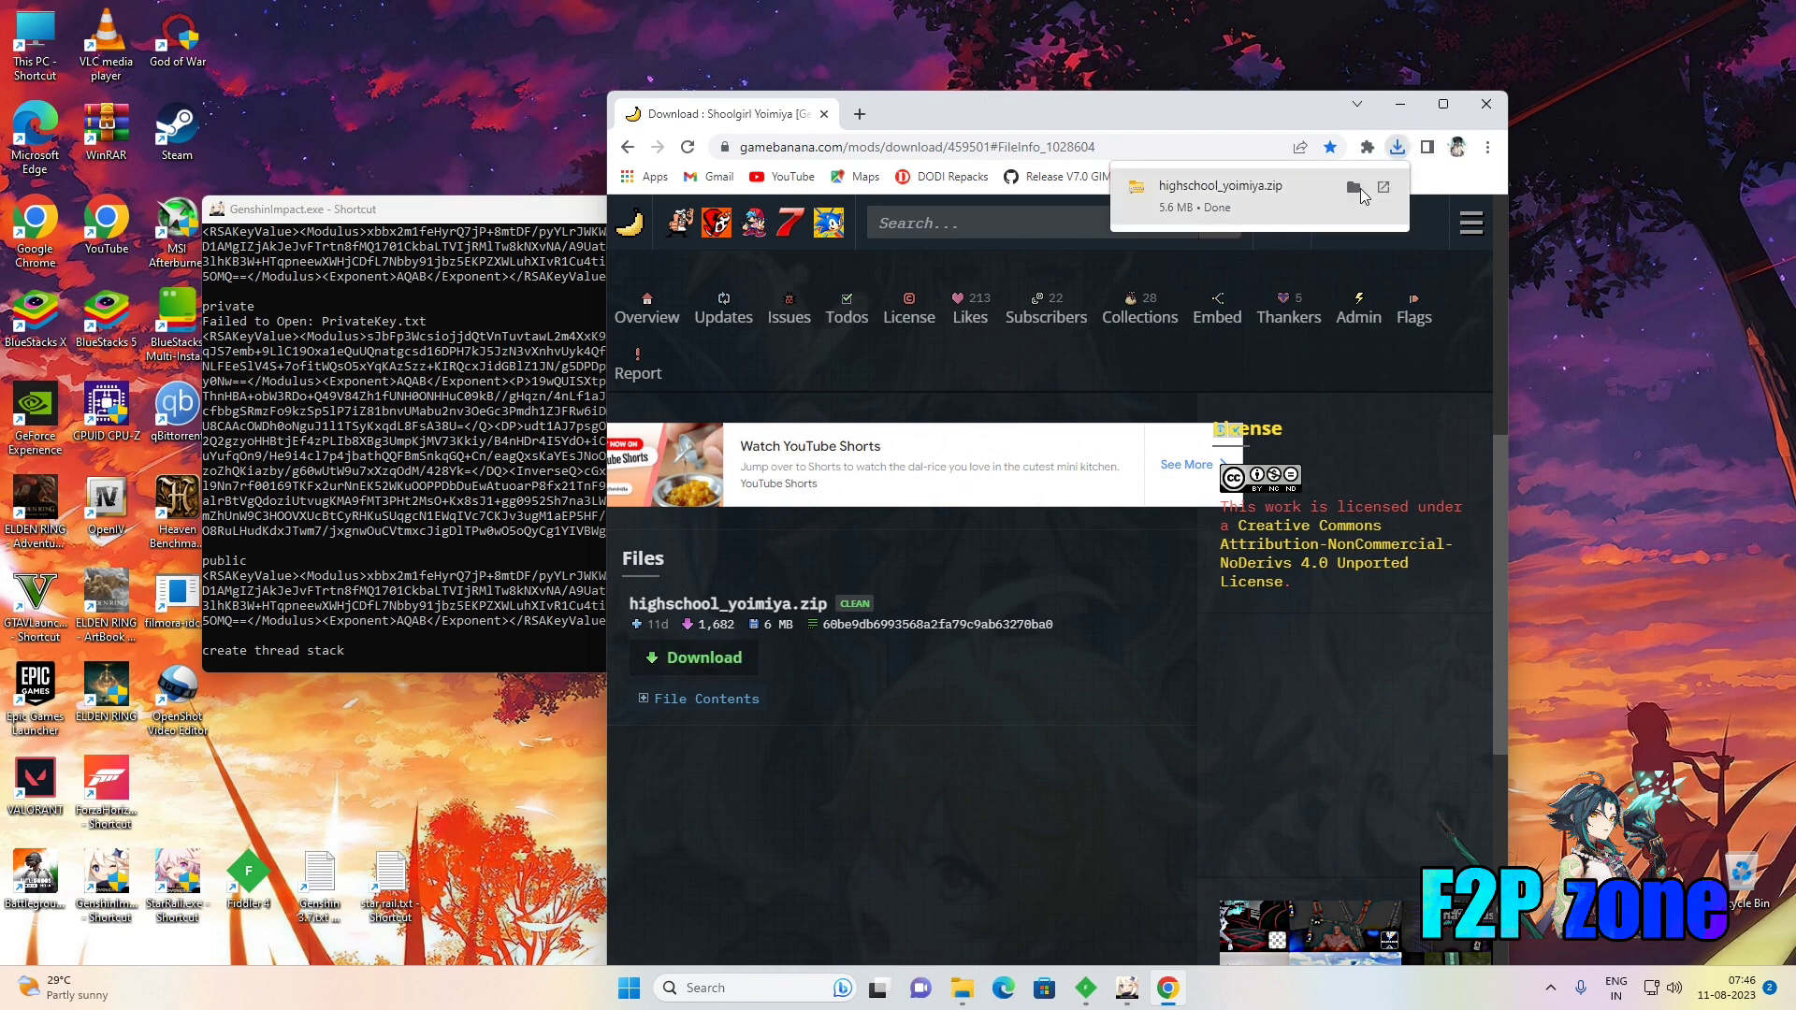
pyautogui.click(1356, 188)
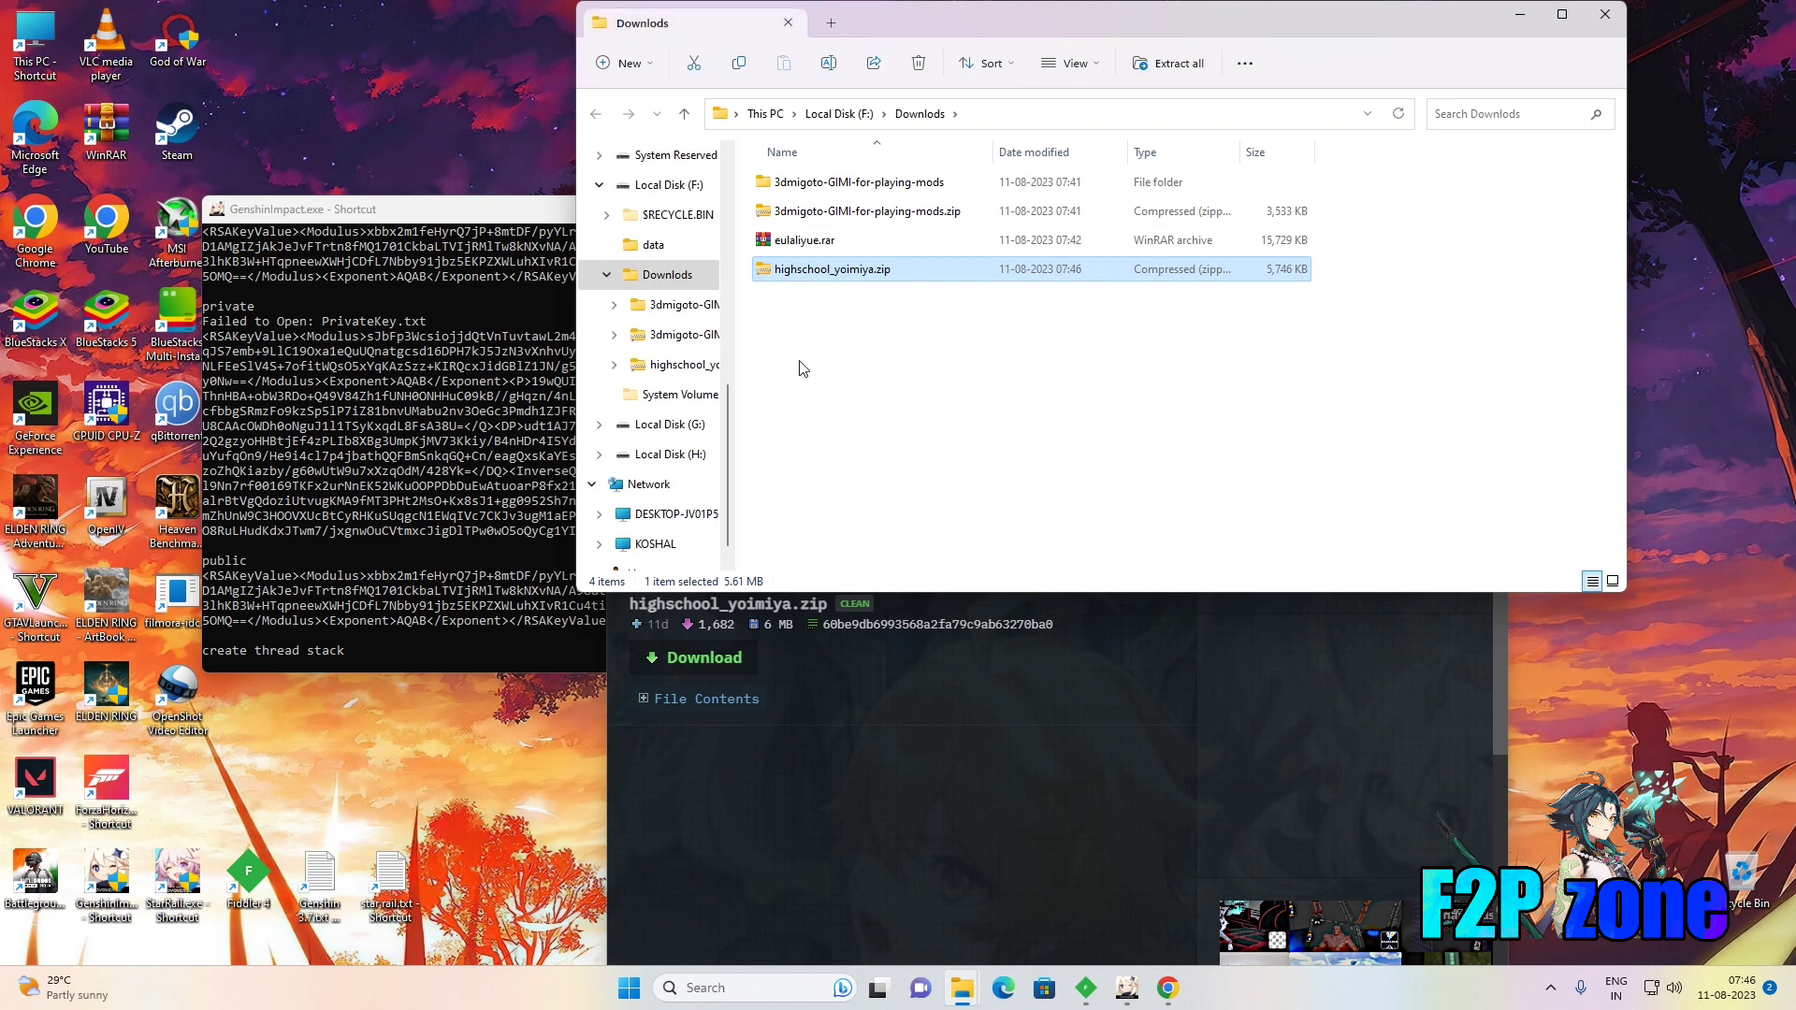
# Extract highschool_yoimiya.zip to F:\Downlods\highschool_yoimiya.
pyautogui.rightClick(833, 278)
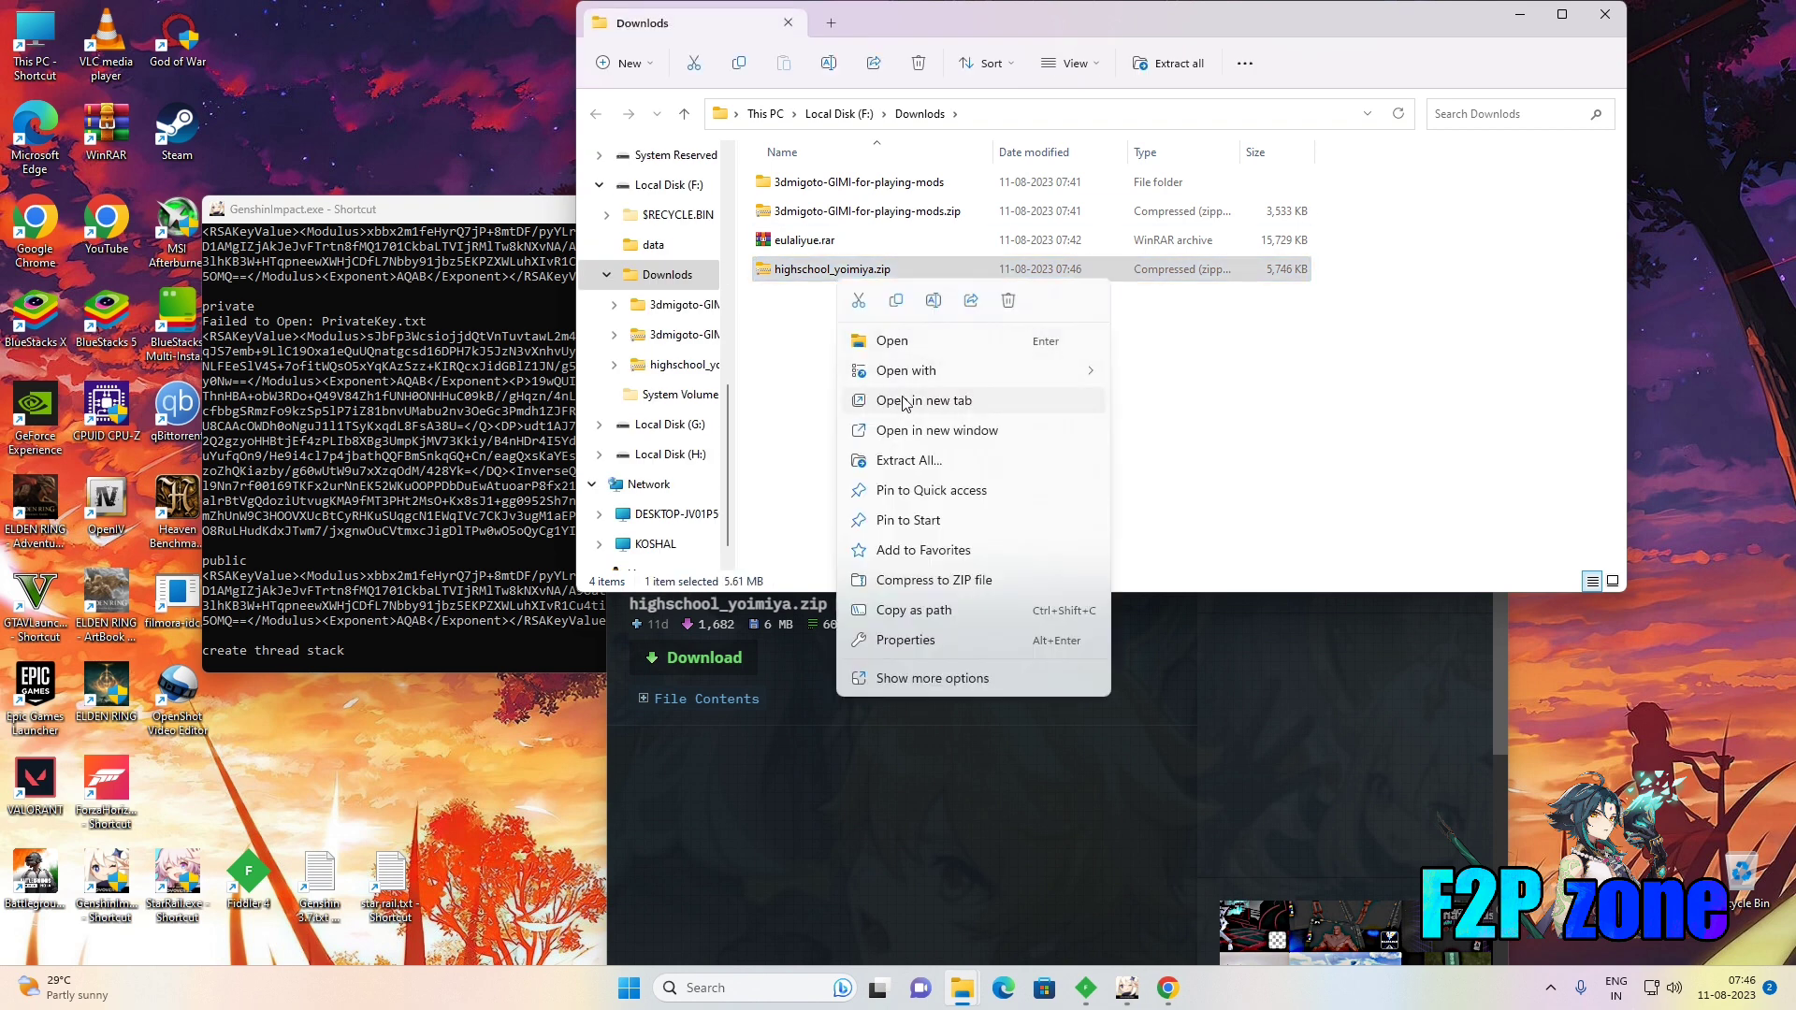
pyautogui.click(909, 459)
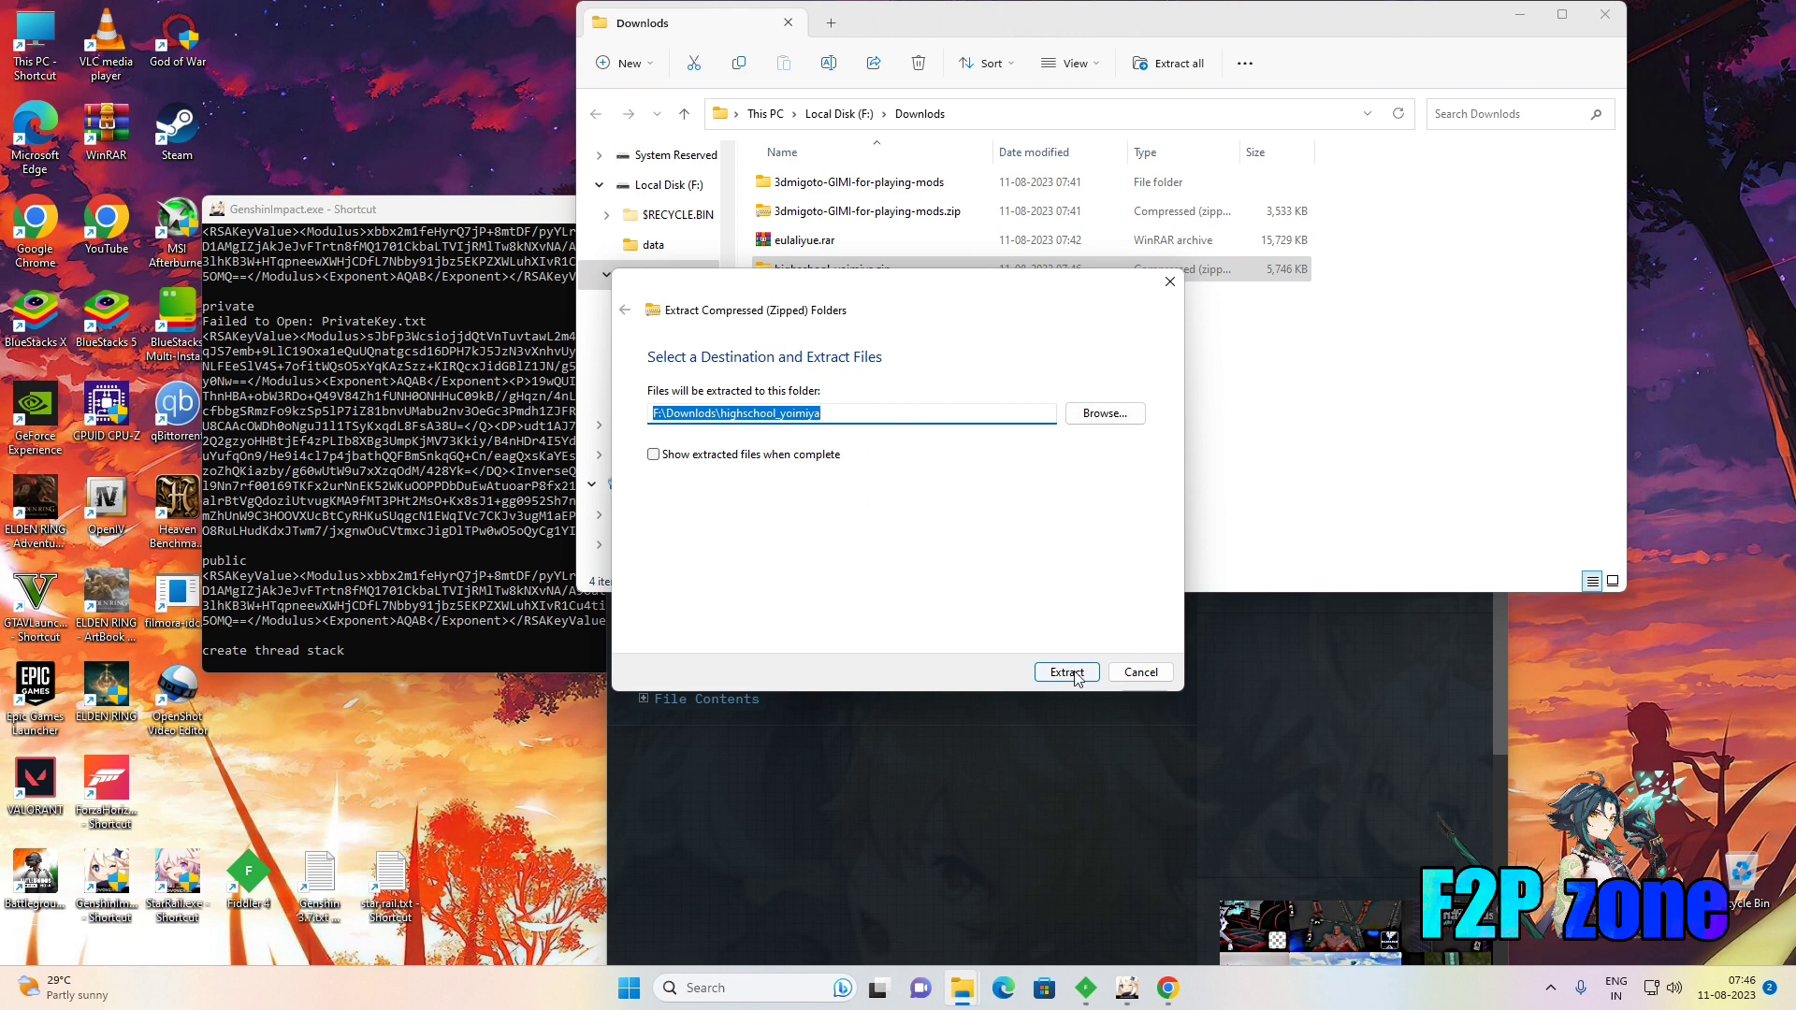
pyautogui.click(1067, 673)
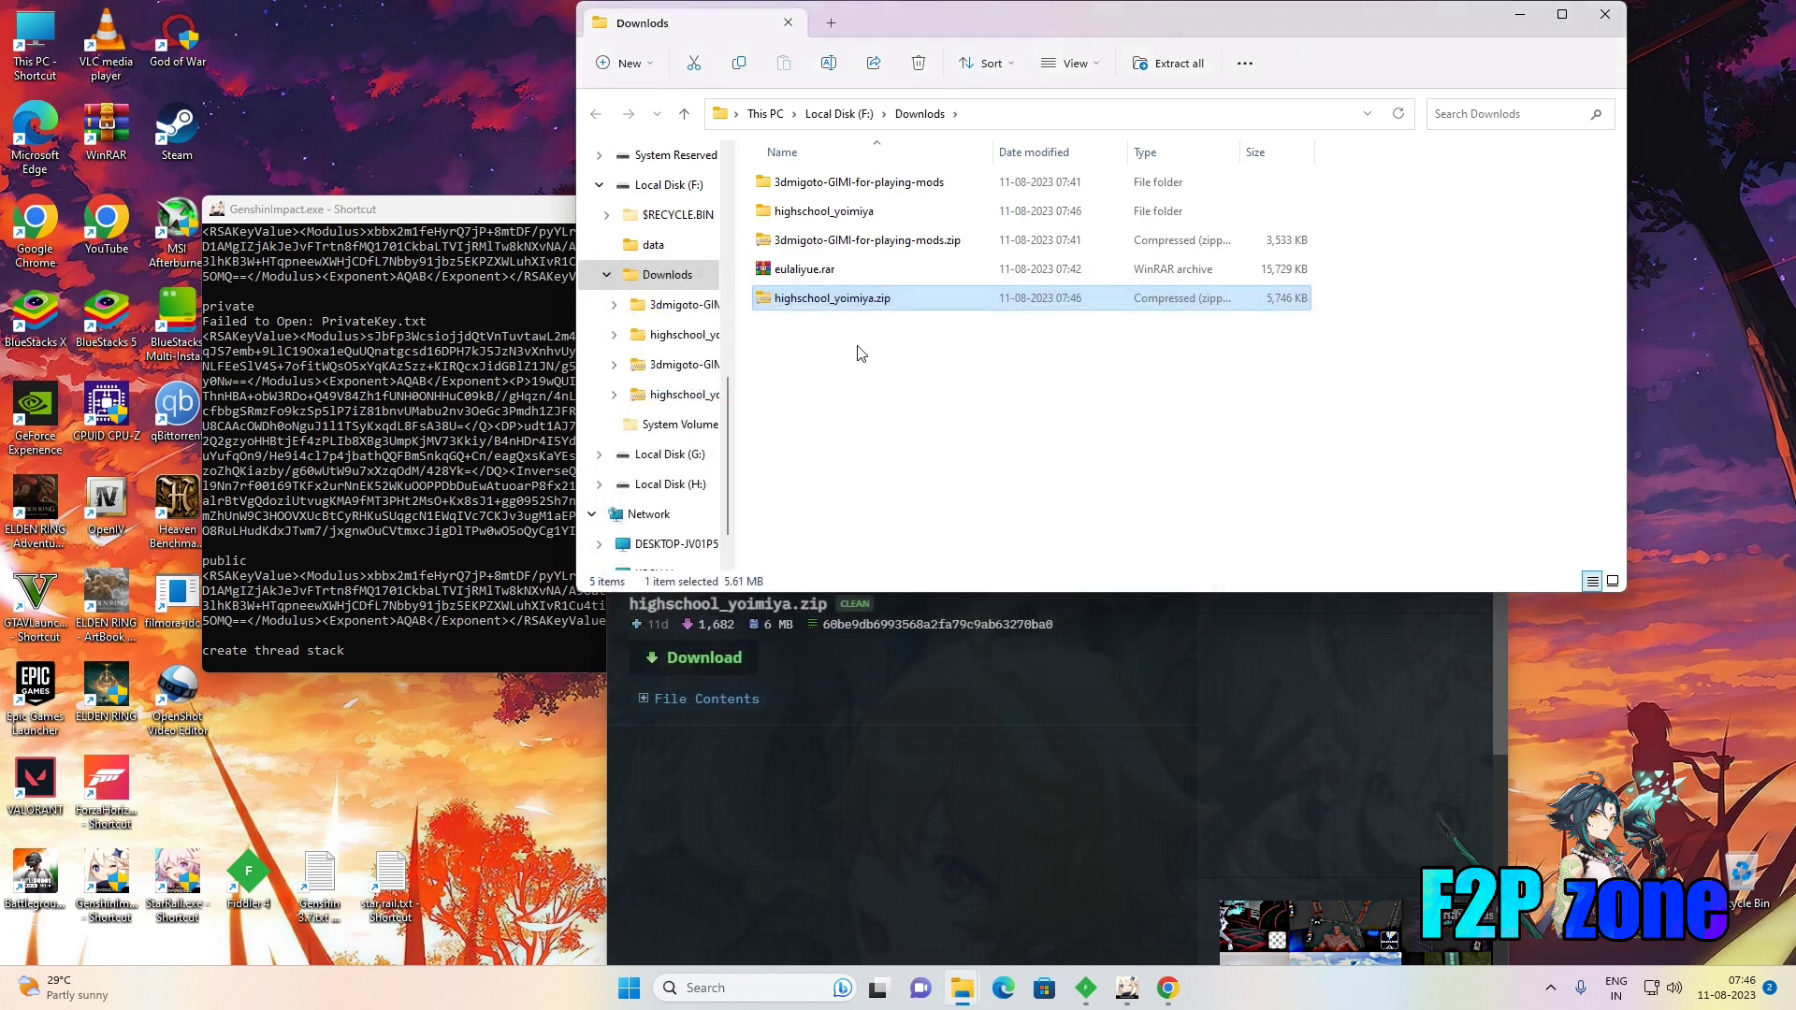
# Move the Highschool Yoimiya folder from the extracted highschool_yoimiya folder into 3dmigoto-GIMI-for-playing-mods\3dmigoto\Mods.
pyautogui.doubleClick(906, 210)
pyautogui.rightClick(940, 195)
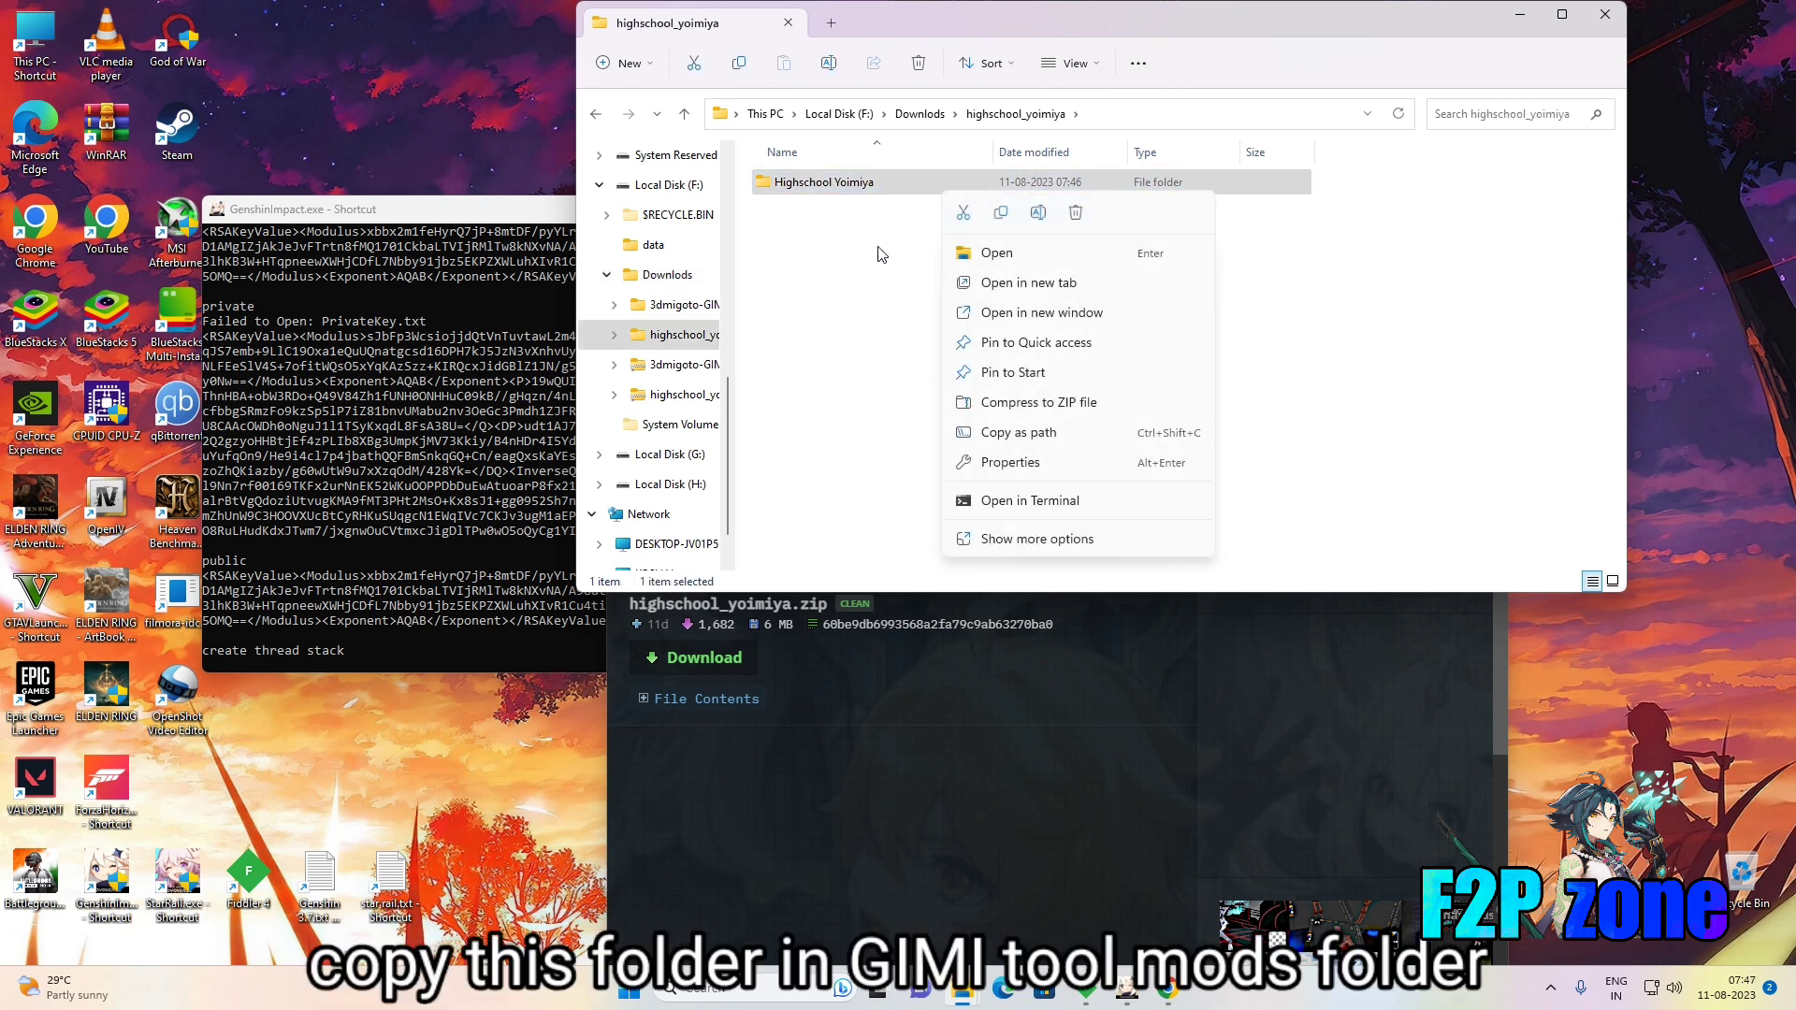
pyautogui.click(965, 212)
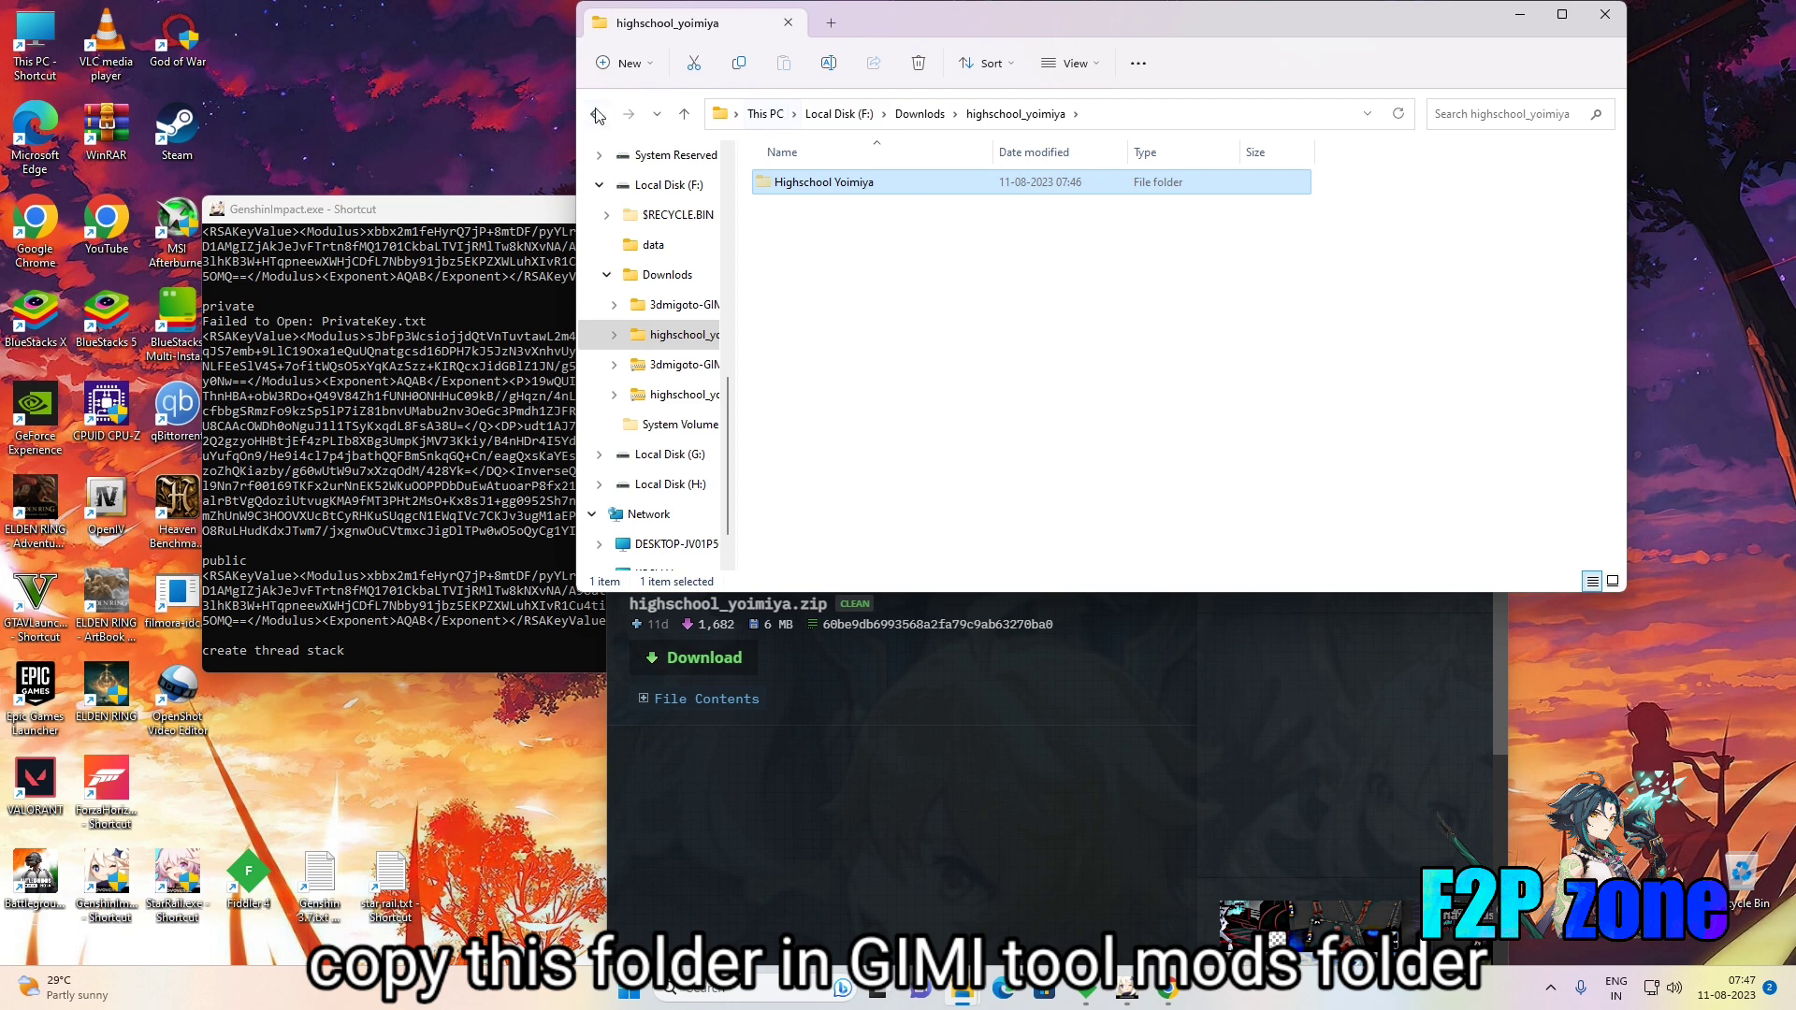
pyautogui.click(920, 113)
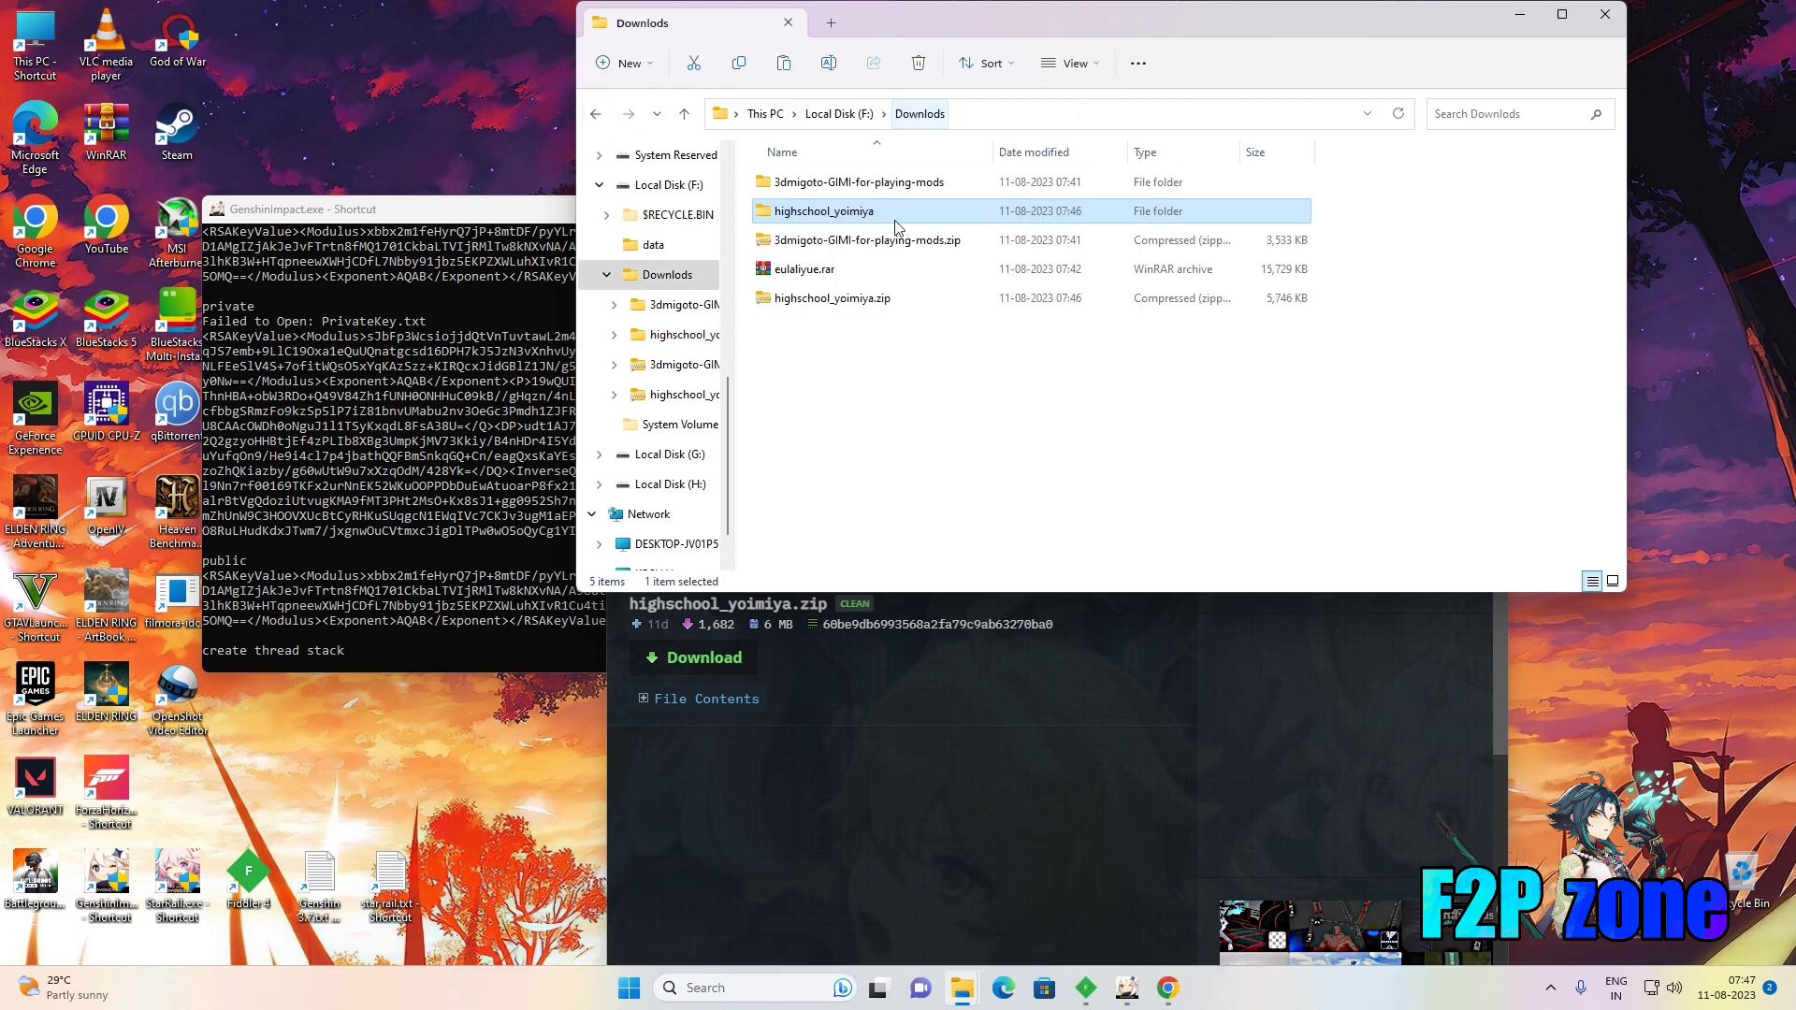
pyautogui.doubleClick(956, 179)
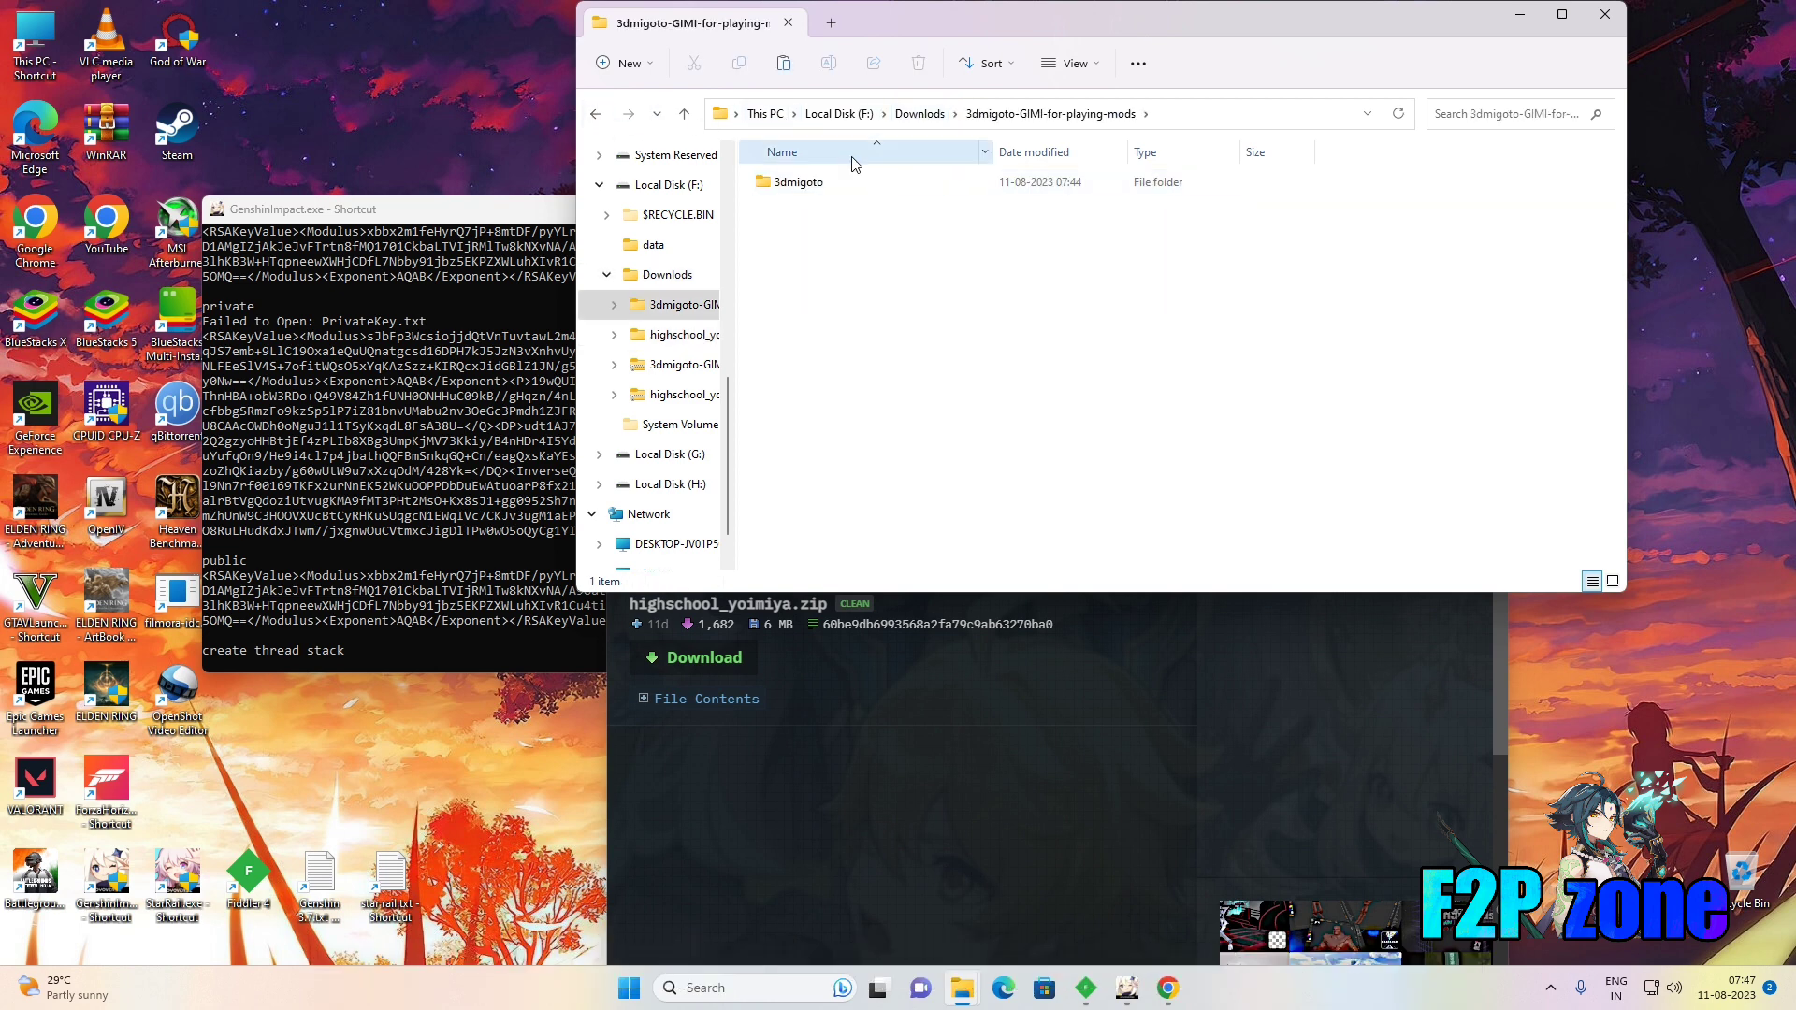
pyautogui.doubleClick(923, 187)
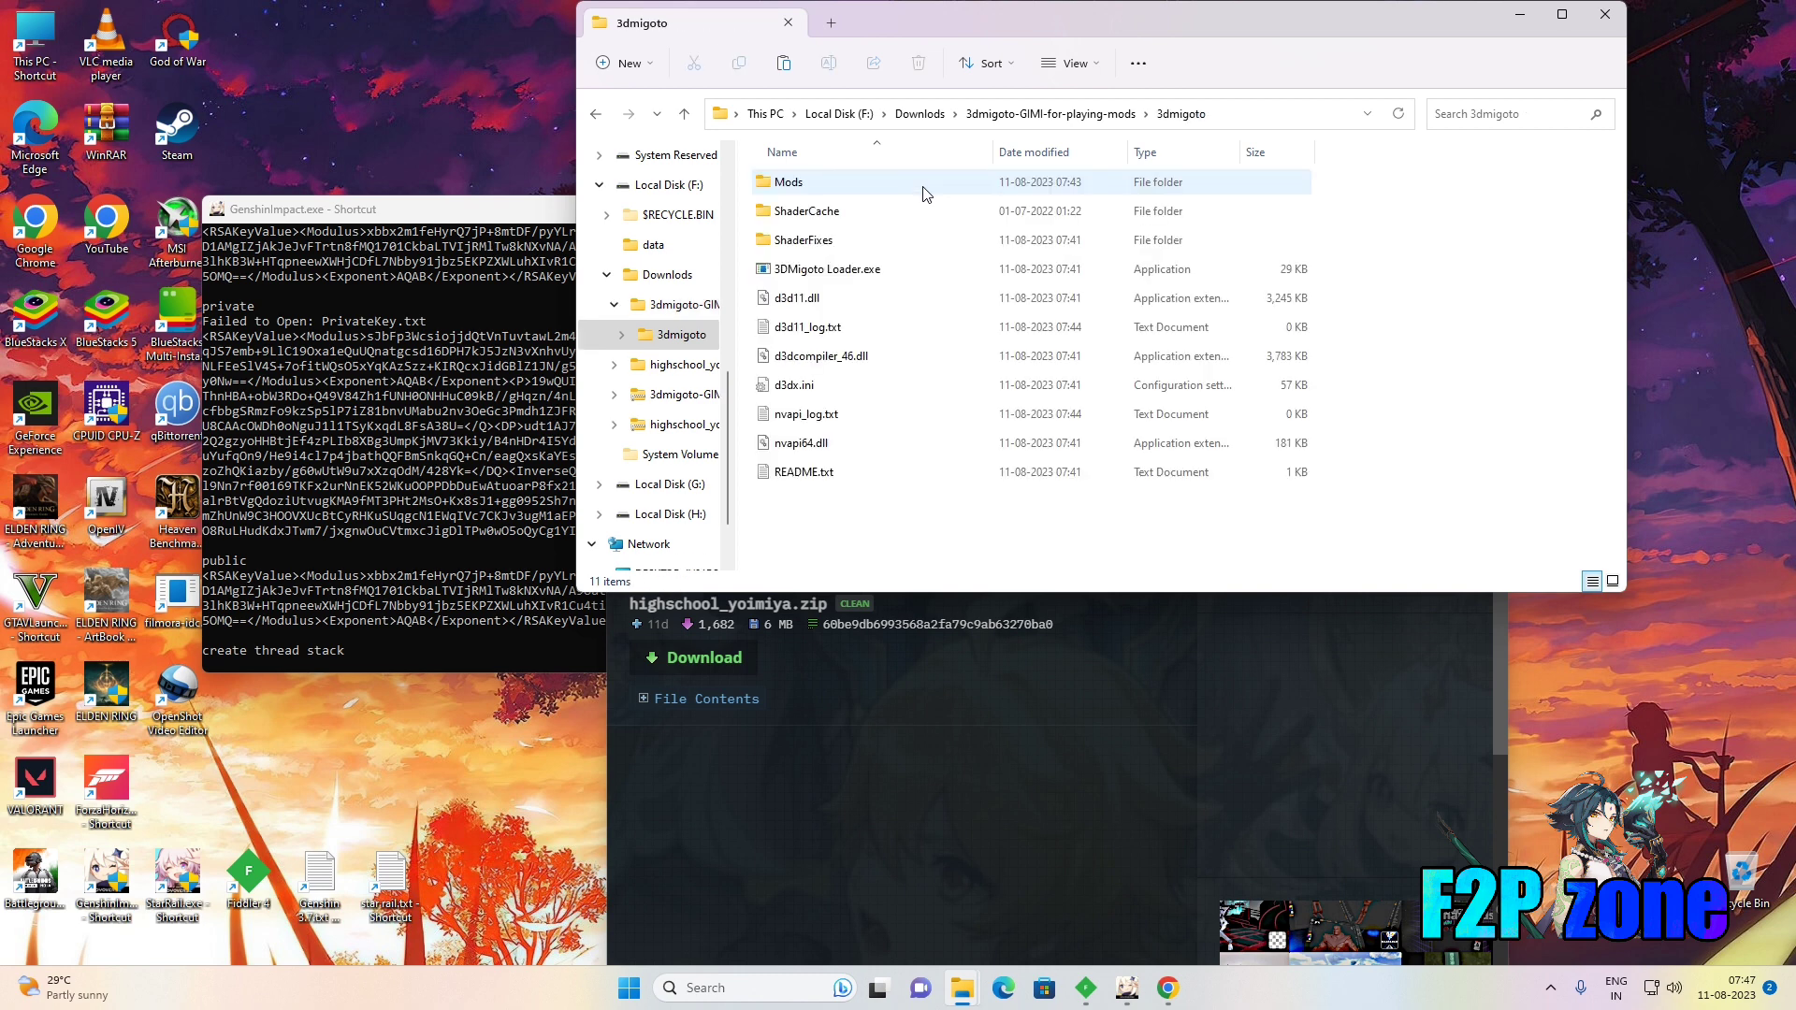
pyautogui.doubleClick(847, 183)
pyautogui.rightClick(968, 312)
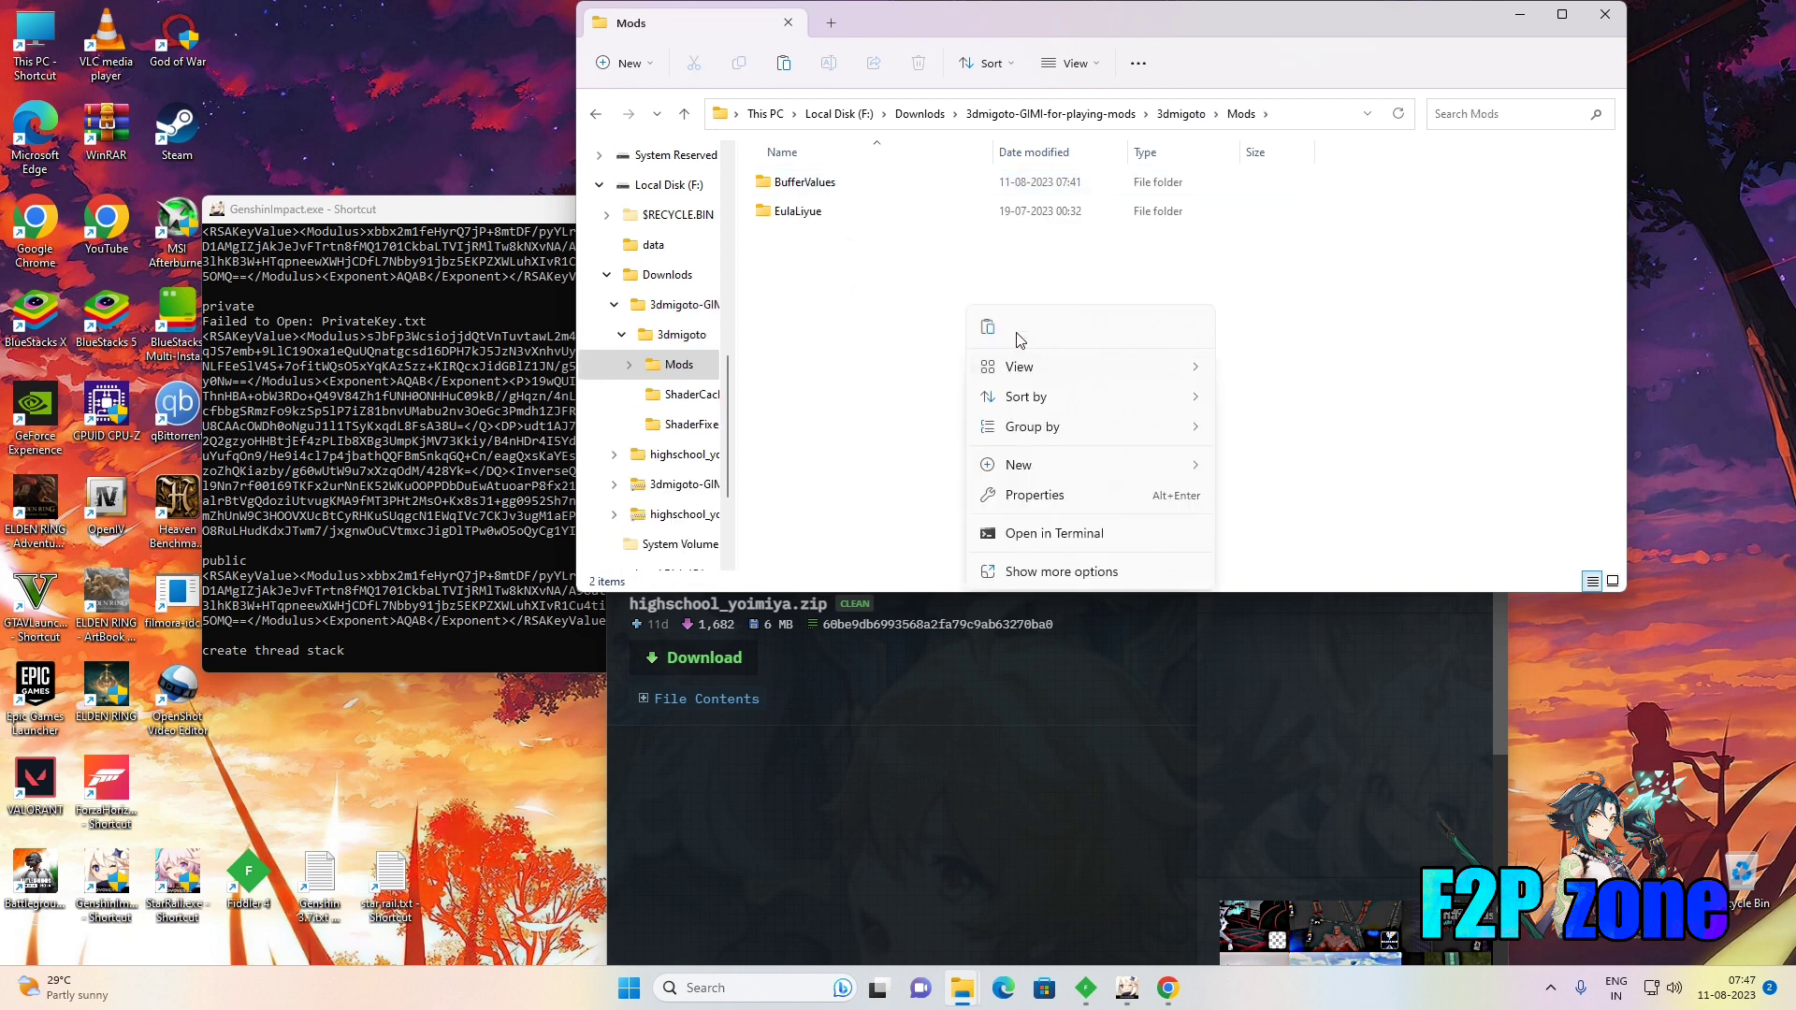
pyautogui.click(987, 326)
pyautogui.click(920, 325)
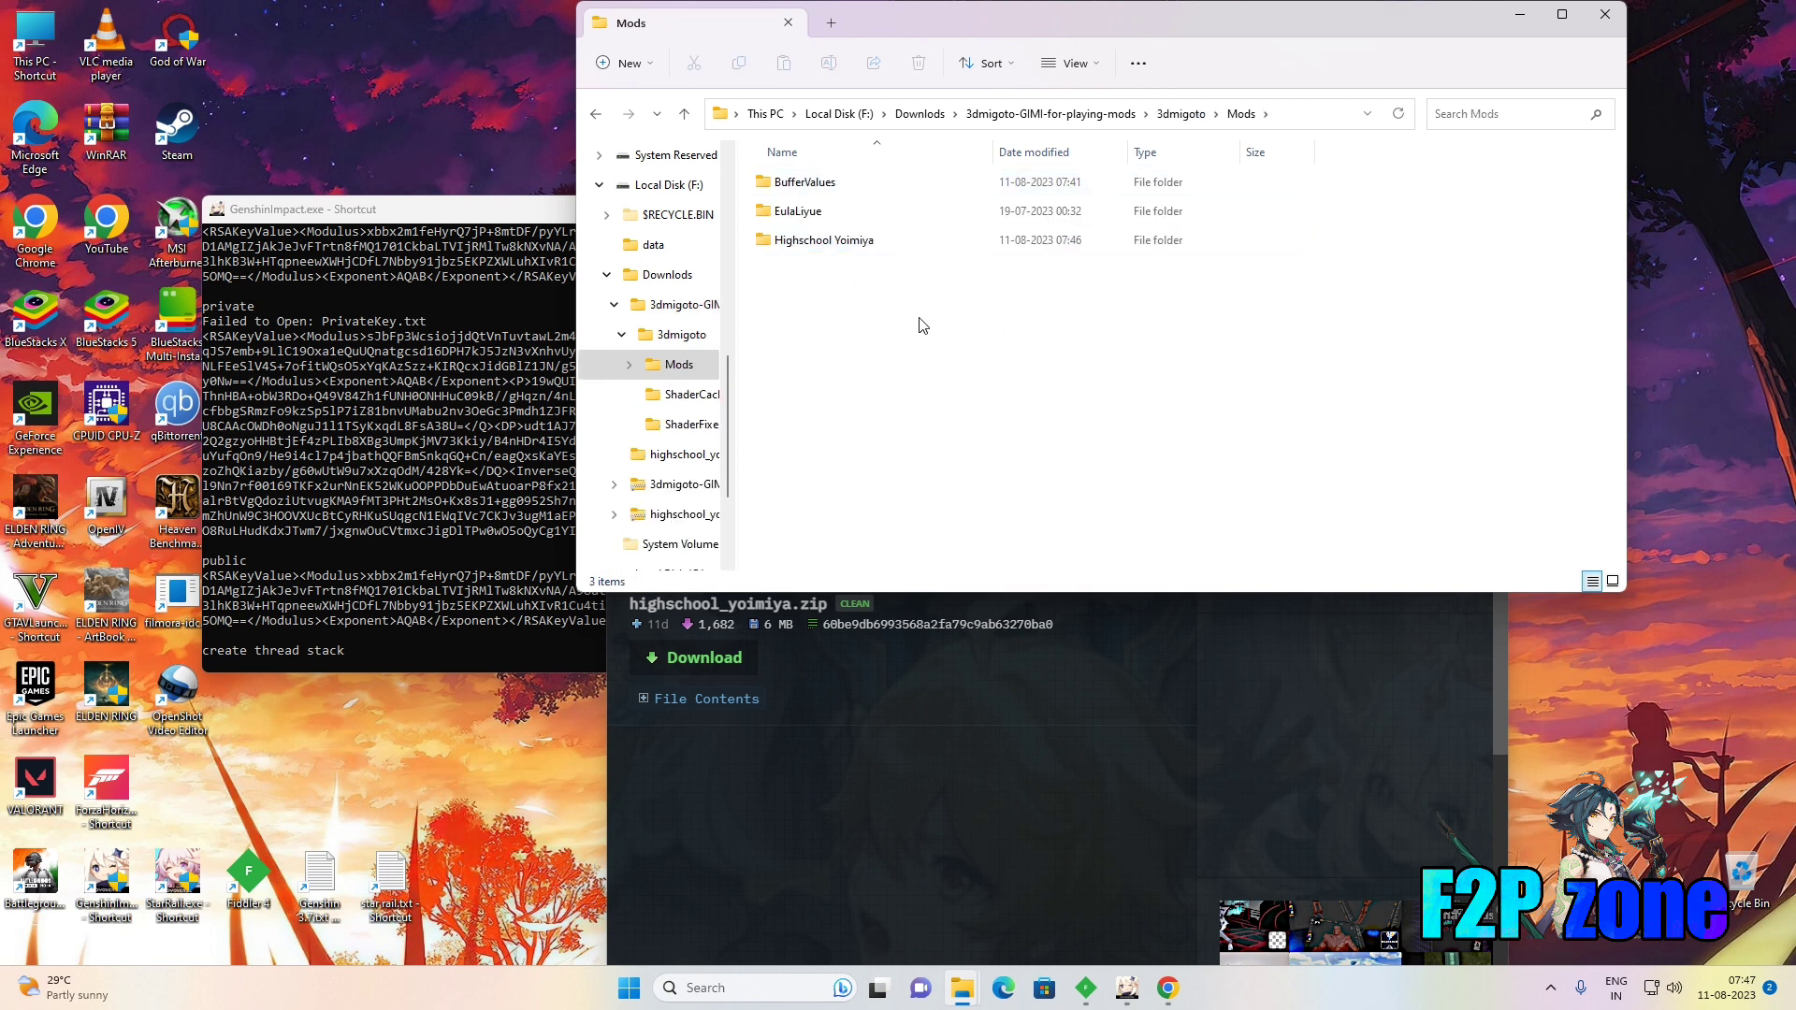
# Switch to the Genshin Impact window, return to the game world in full screen and reload the skin mods.
pyautogui.click(1518, 15)
pyautogui.moveTo(1127, 988)
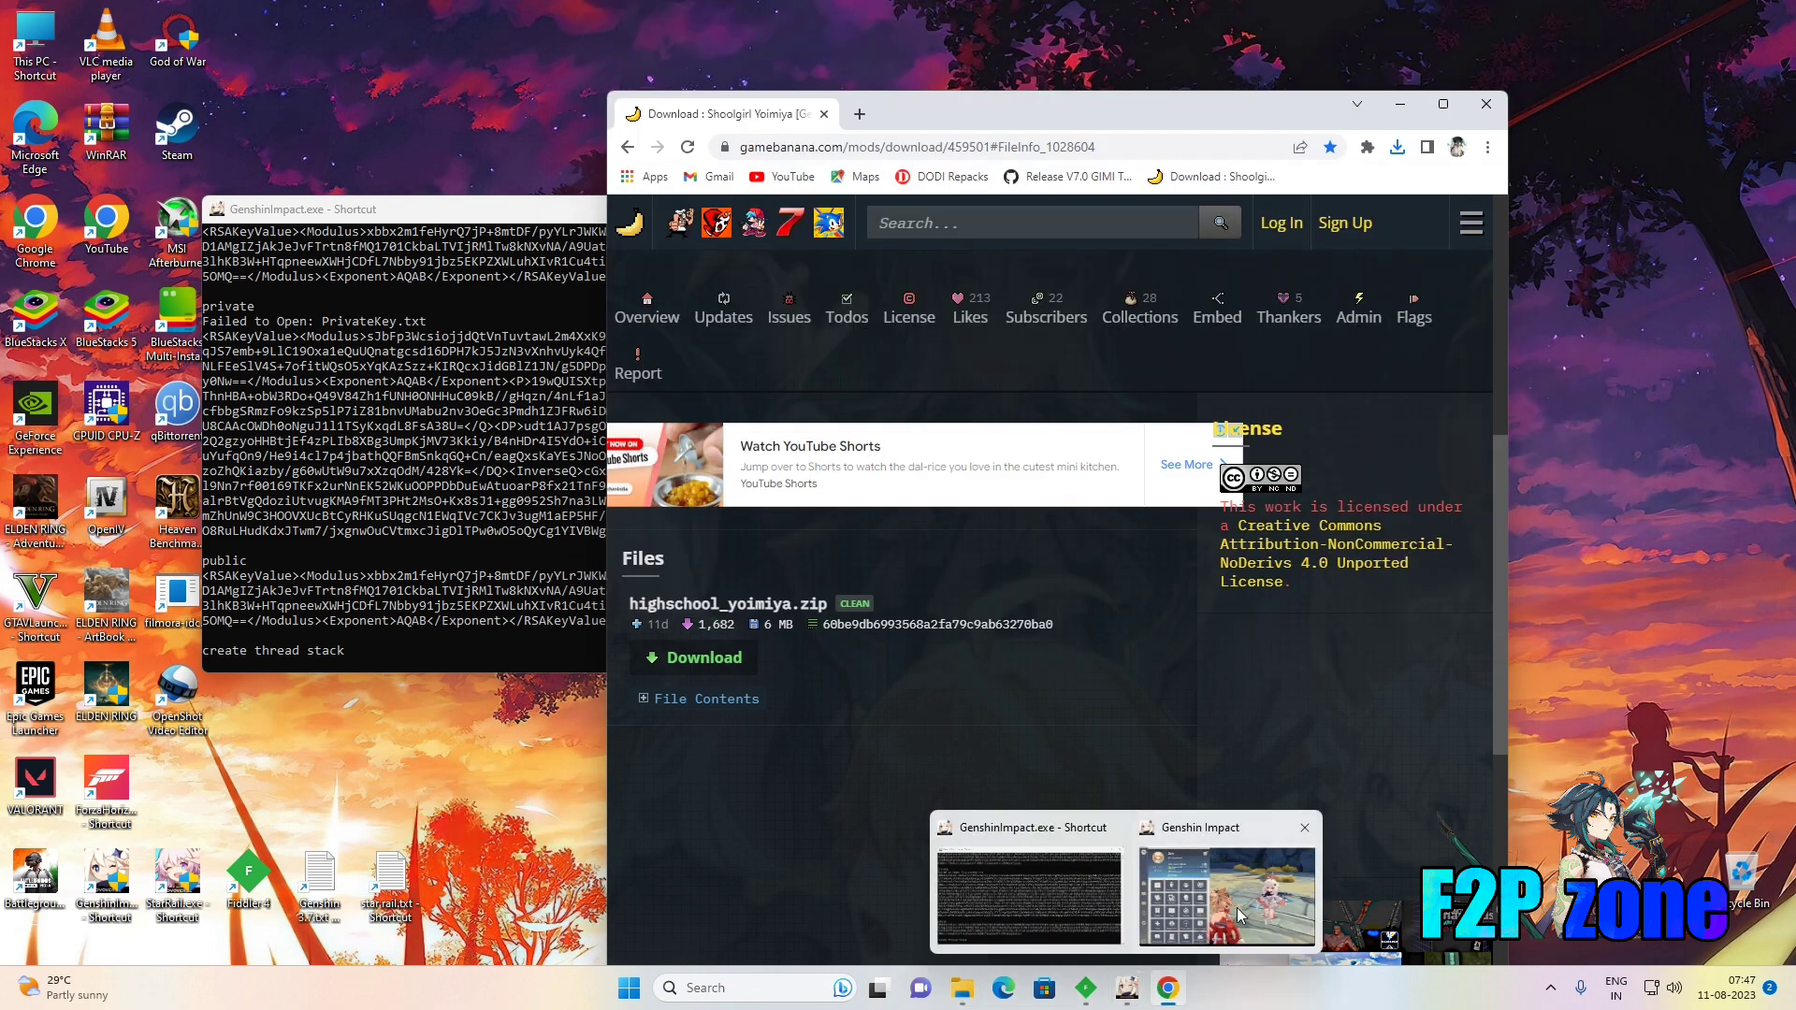
pyautogui.click(1239, 913)
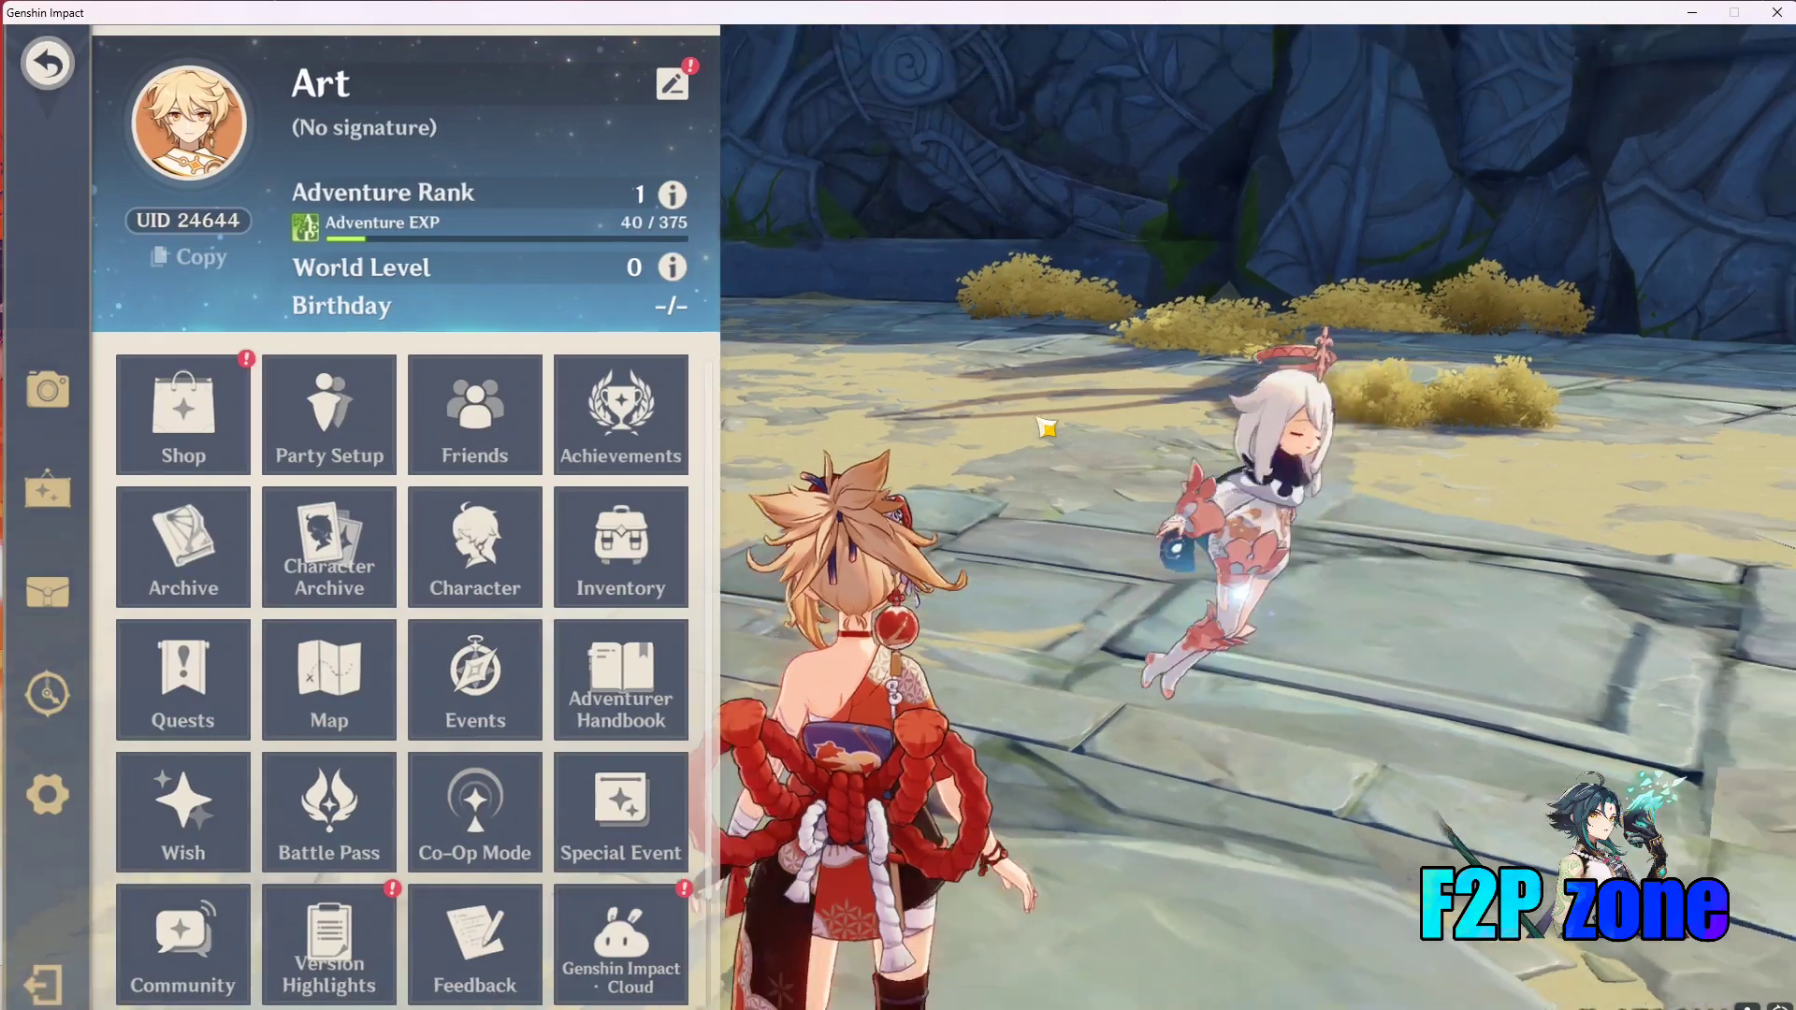
pyautogui.press('Escape')
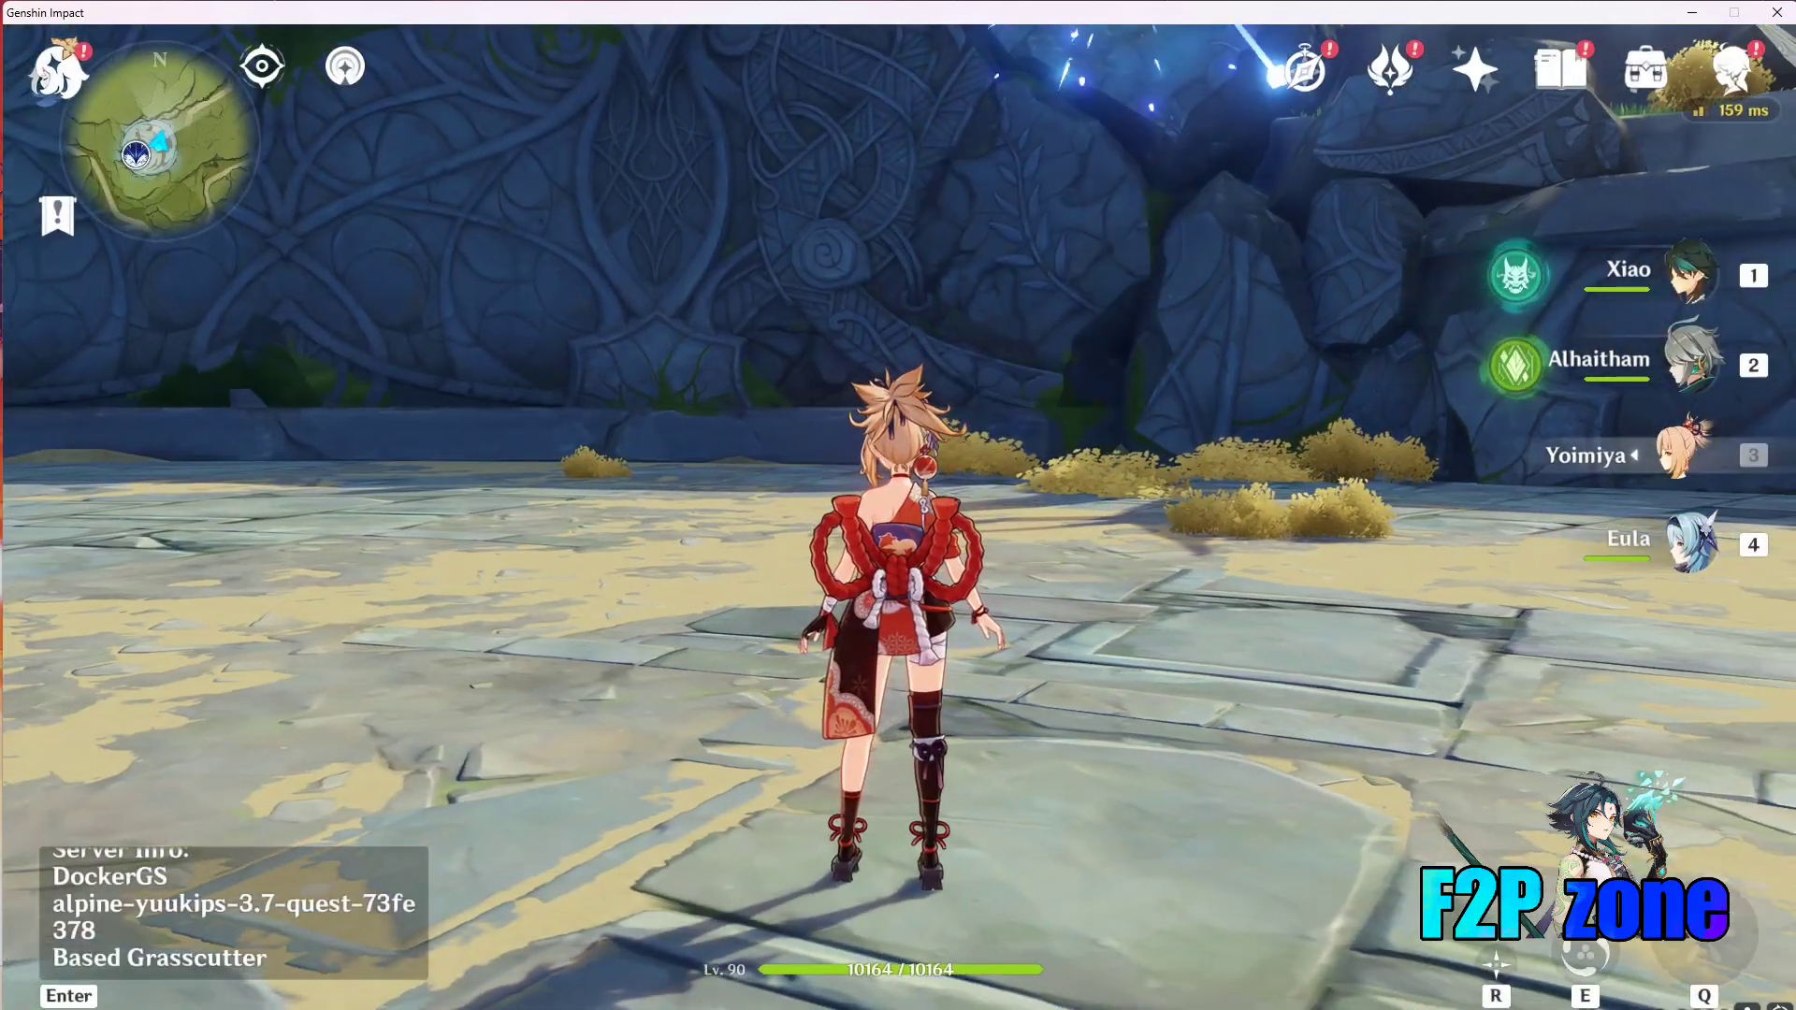
pyautogui.hotkey('alt', 'Return')
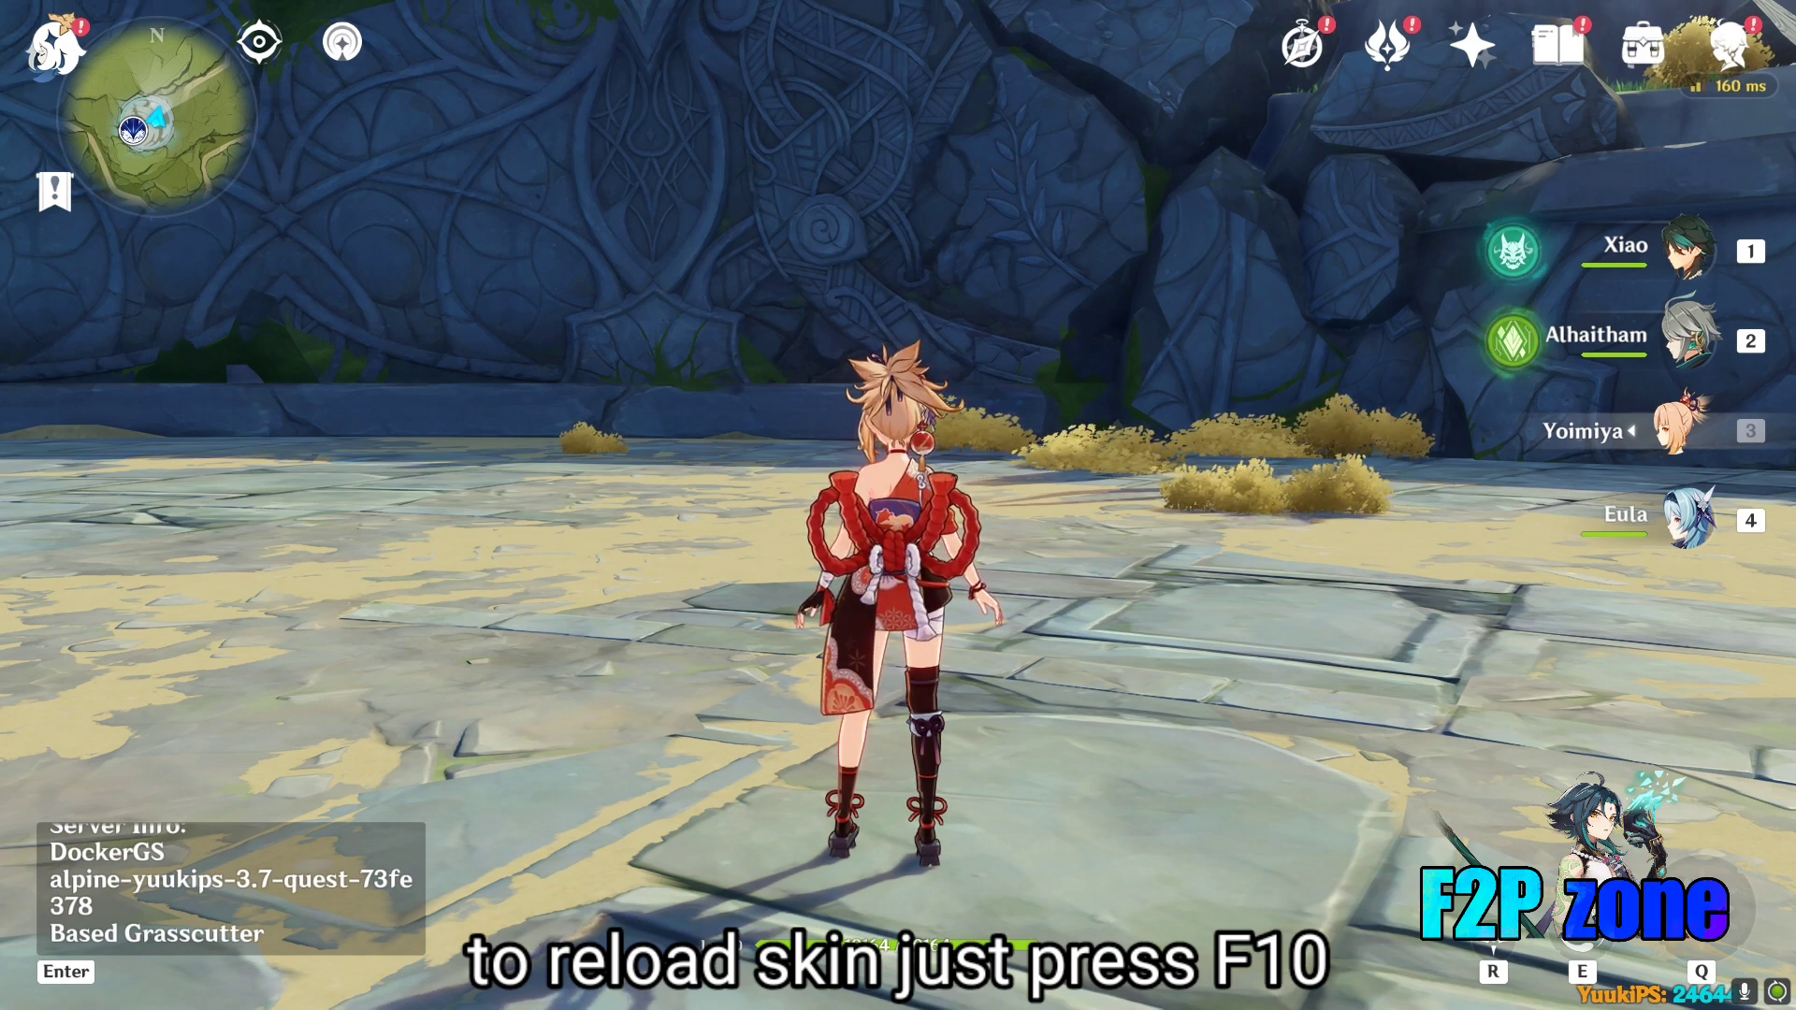
pyautogui.press('F10')
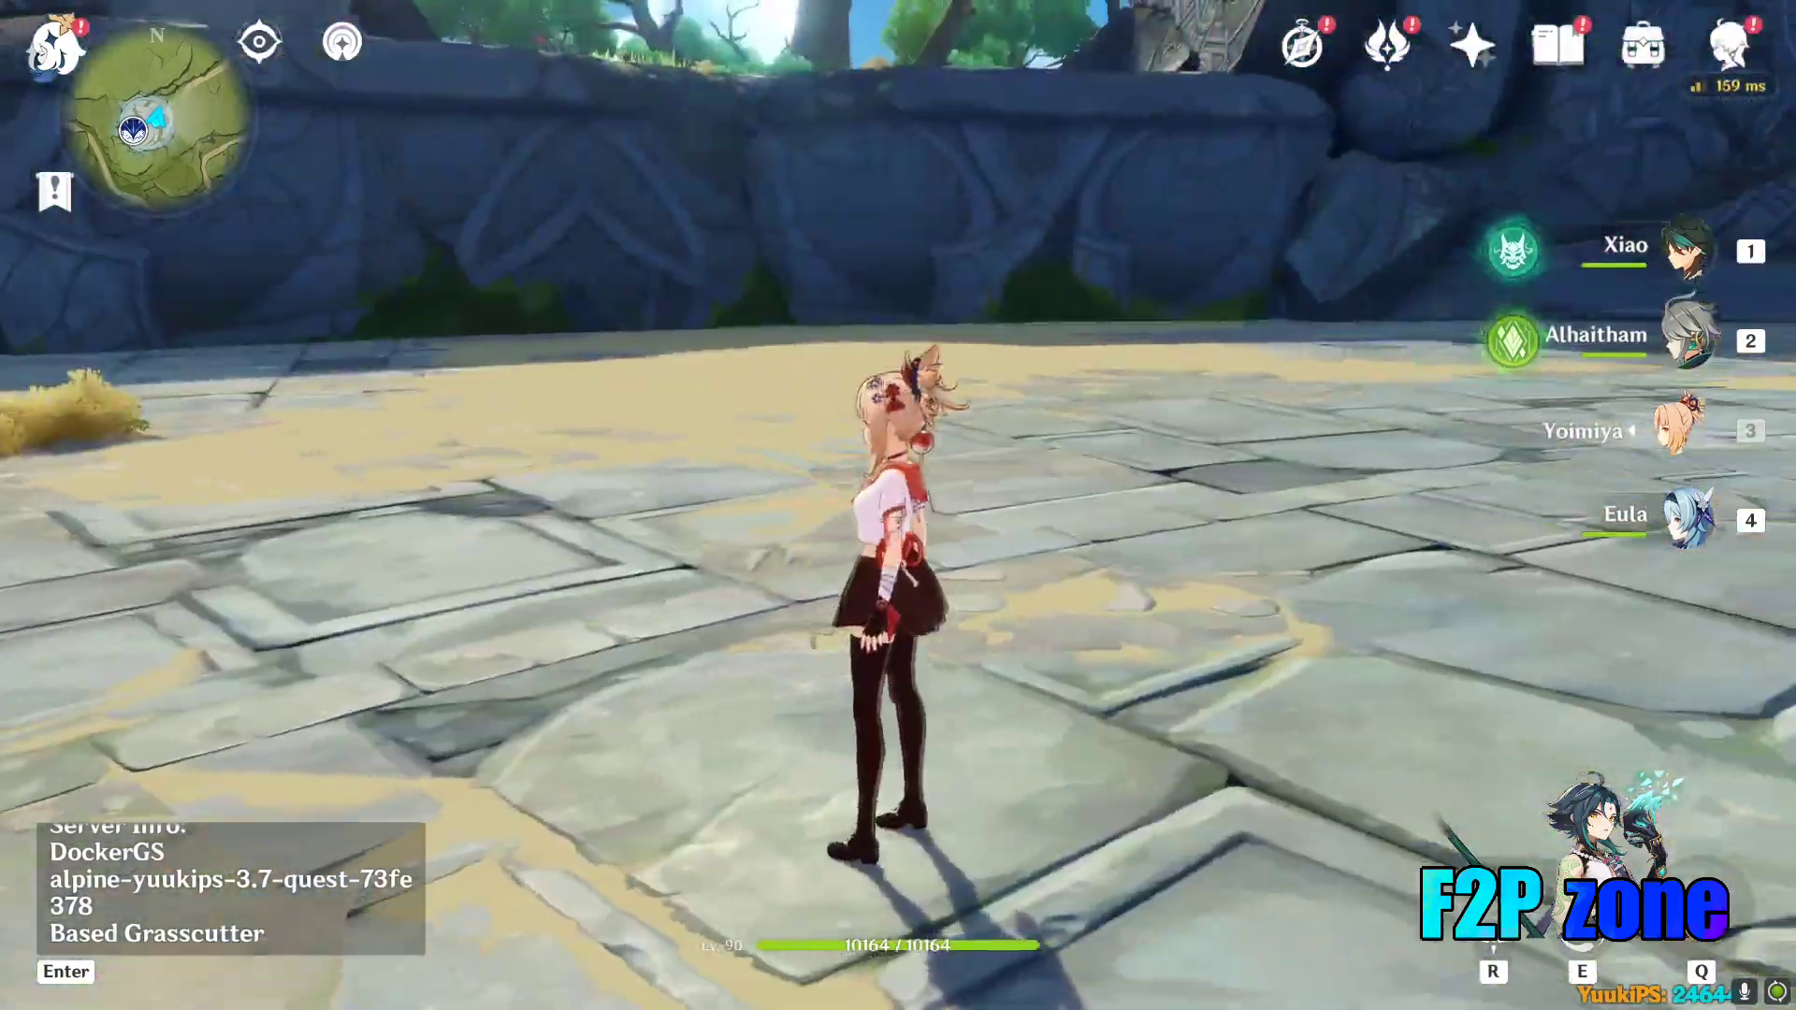
# Examine the modded Yoimiya skin in game while performing bow attacks and her elemental skill.
pyautogui.click(898, 505)
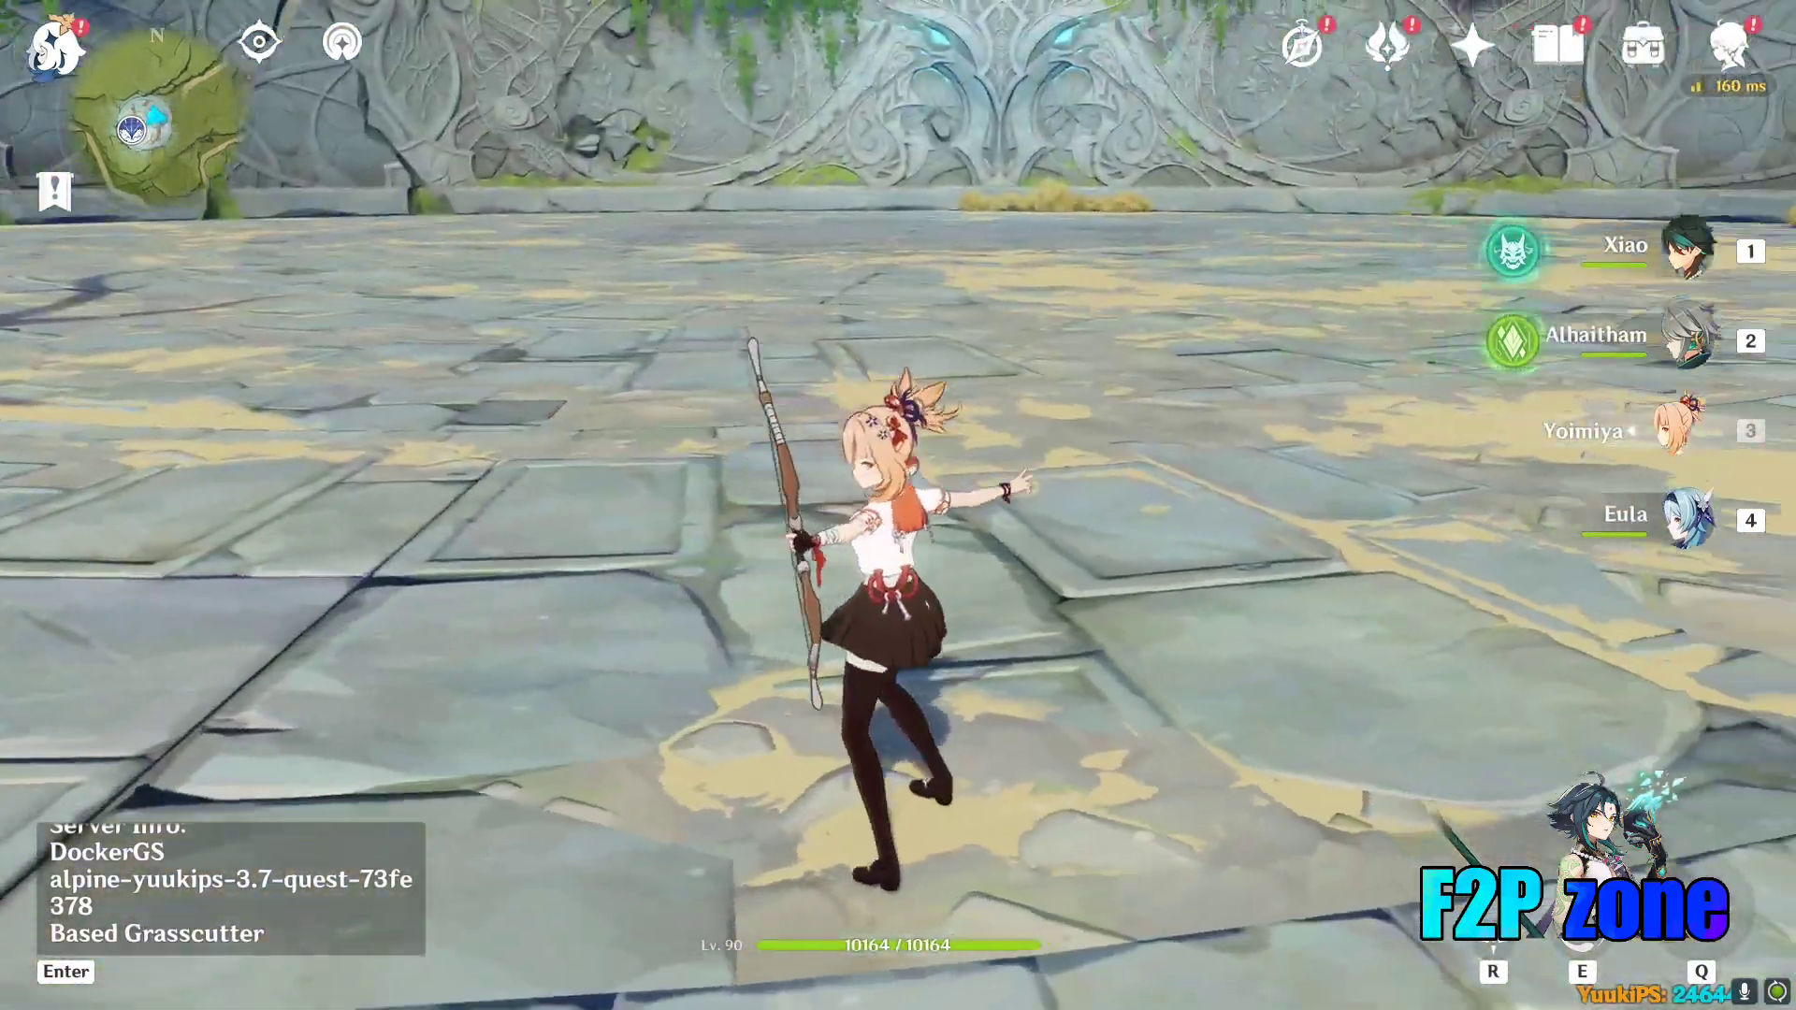
pyautogui.click(898, 505)
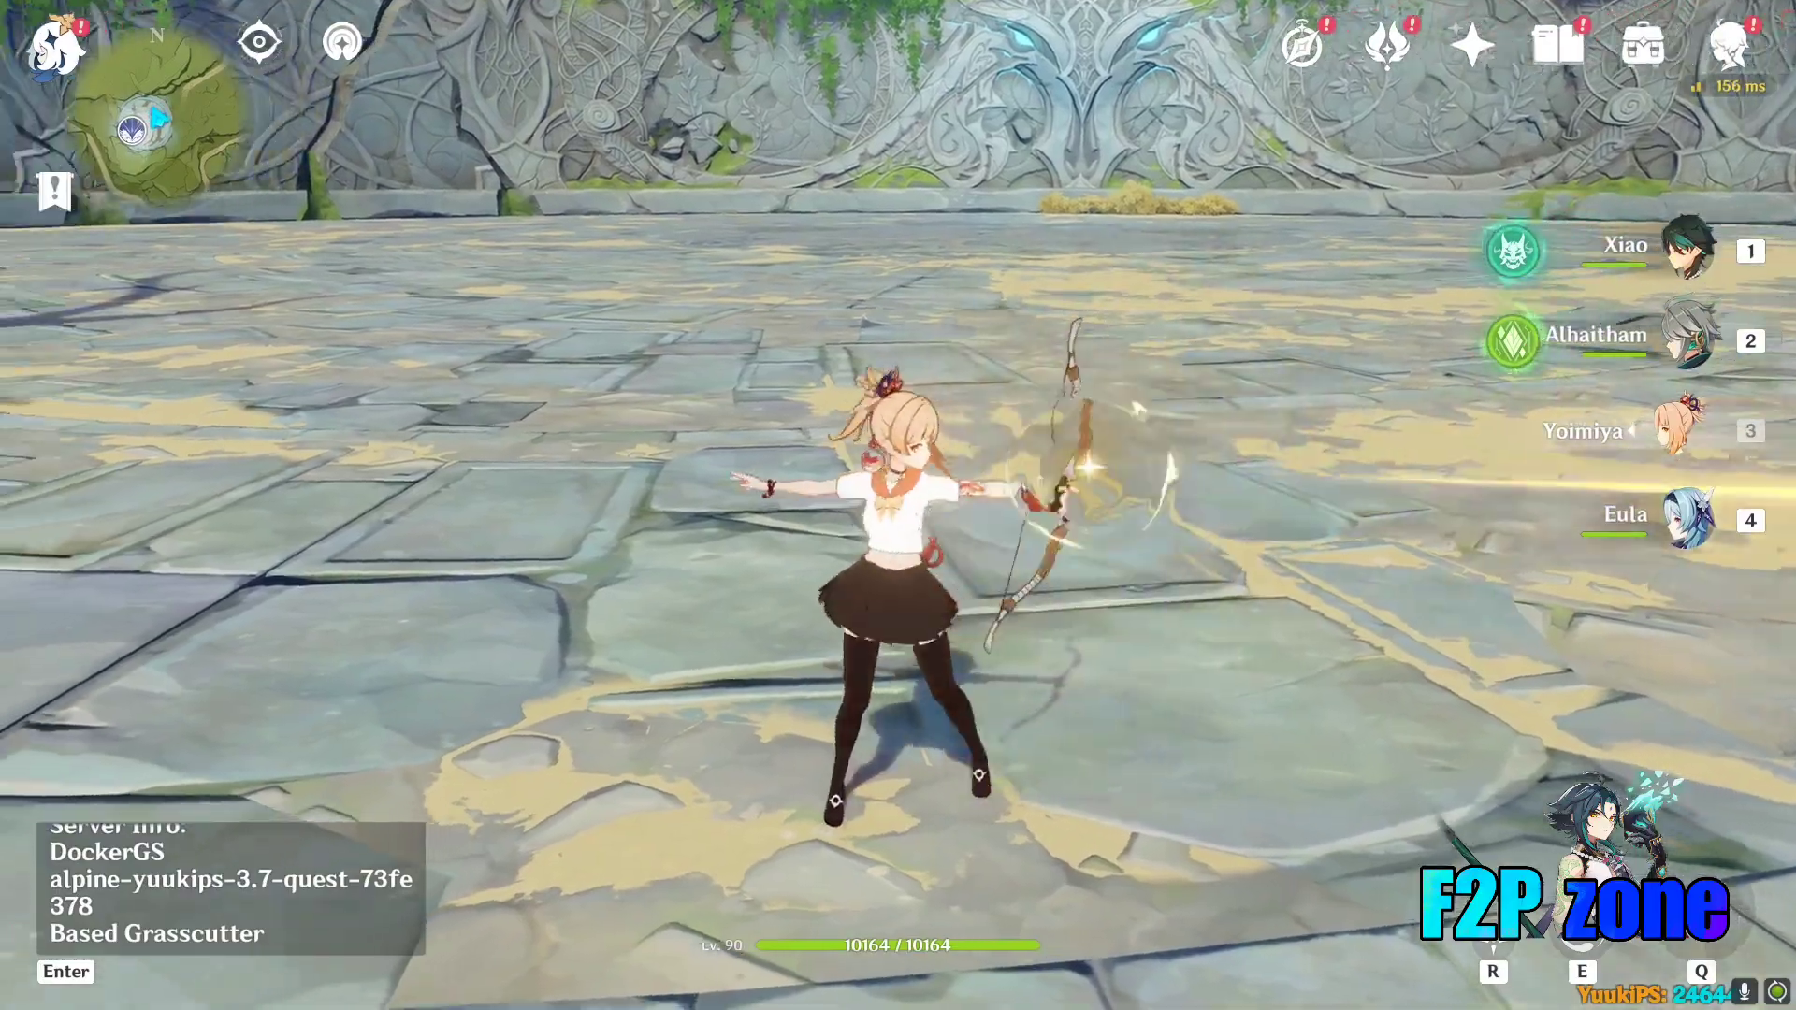
pyautogui.press('e')
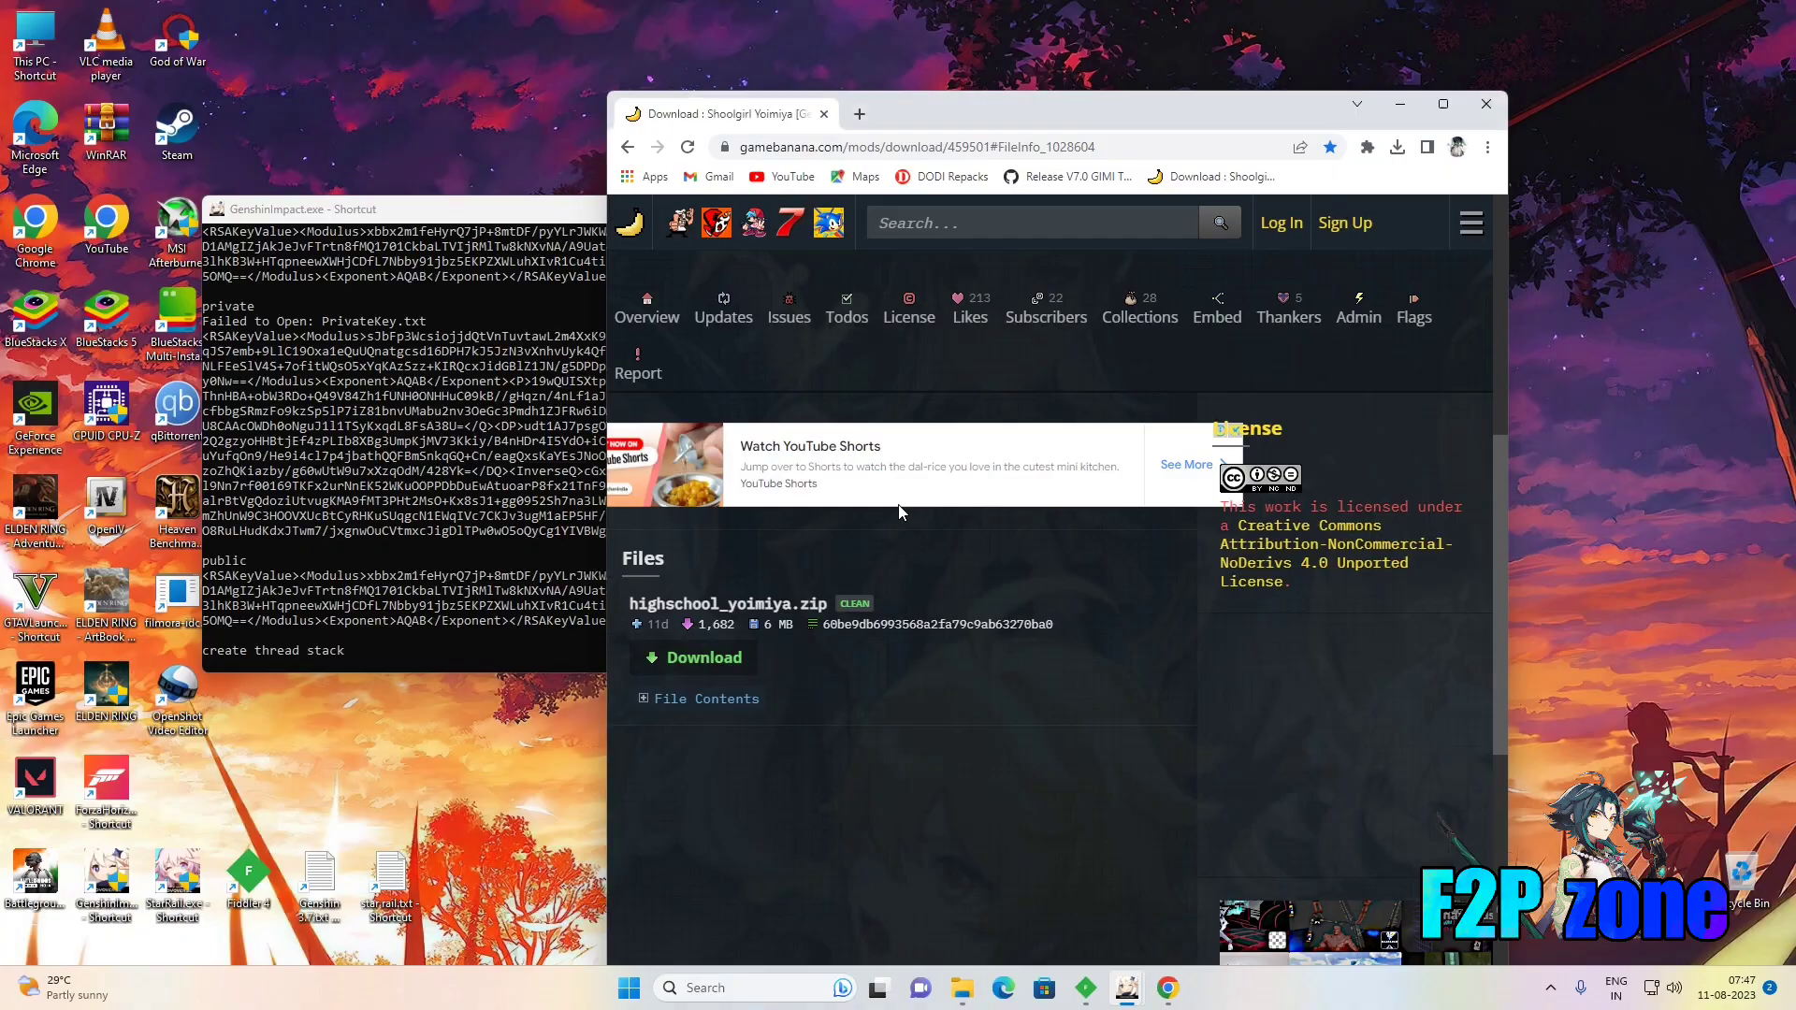
# Switch to Chrome and open the Scarlet Oni Xiao mod page through the bookmarked GameBanana page's Characters category and its Xiao section.
pyautogui.press('super')
pyautogui.press('super')
pyautogui.click(626, 147)
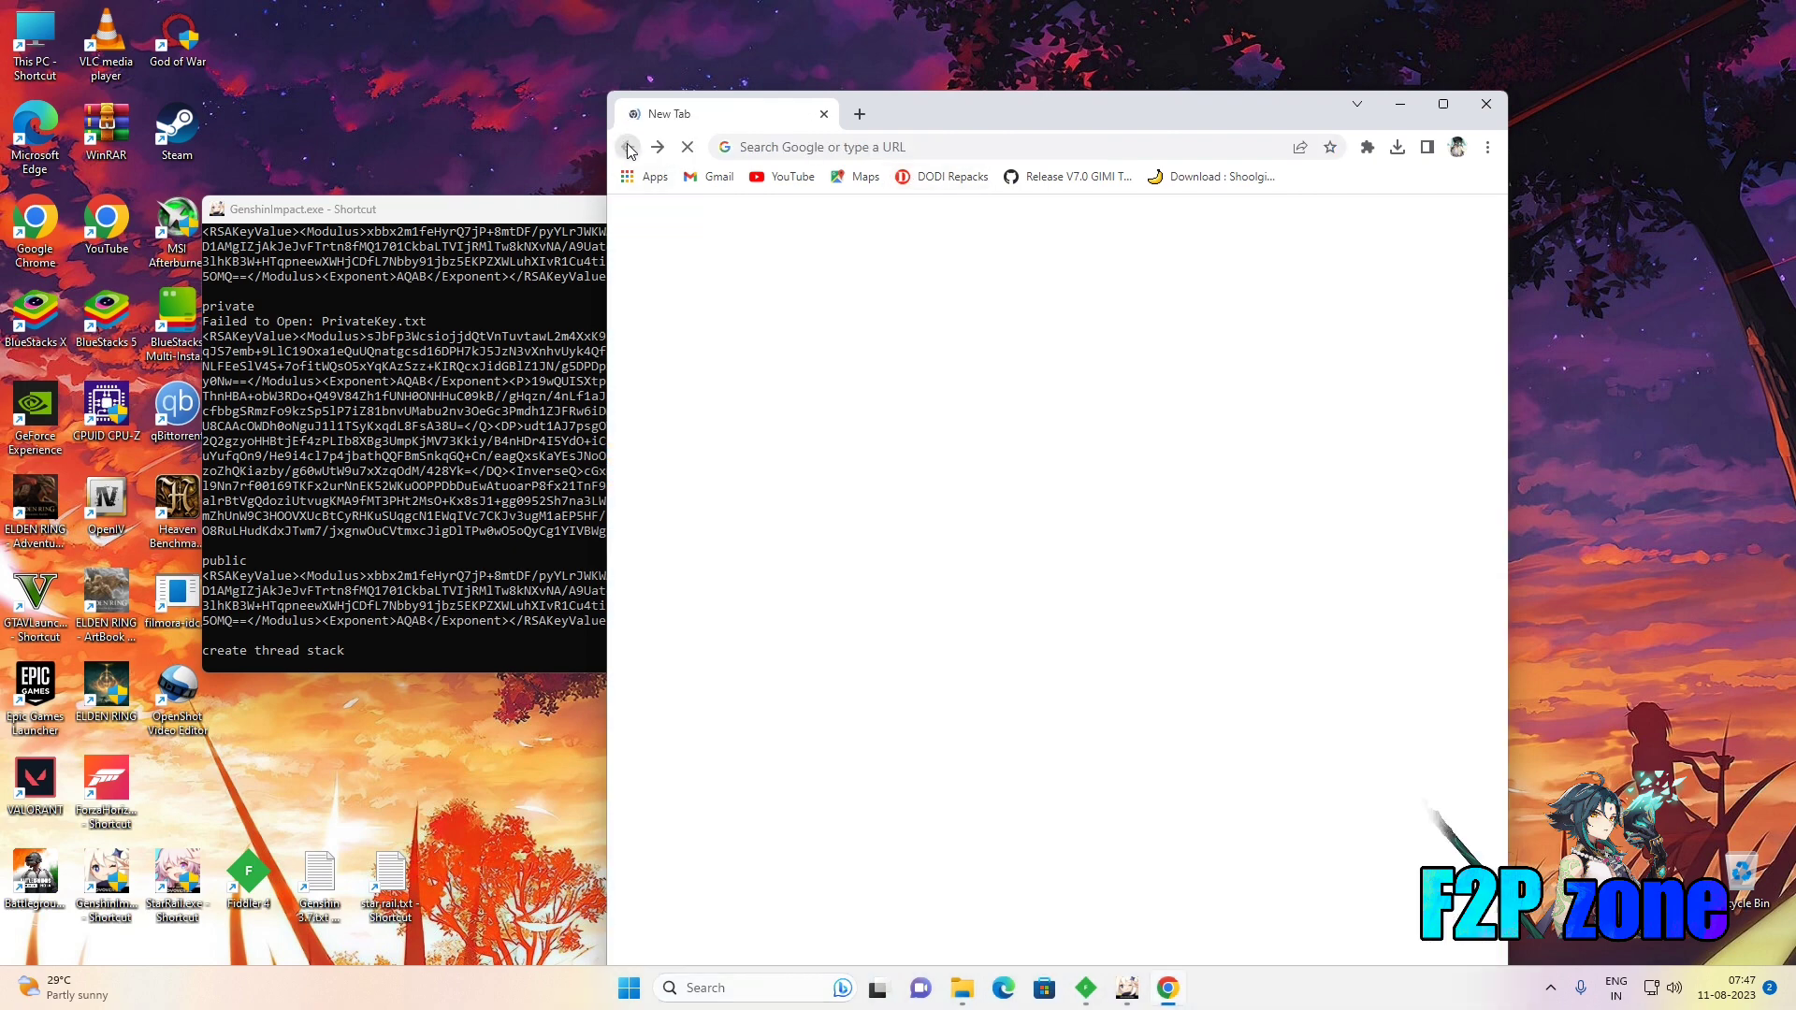
pyautogui.click(1162, 177)
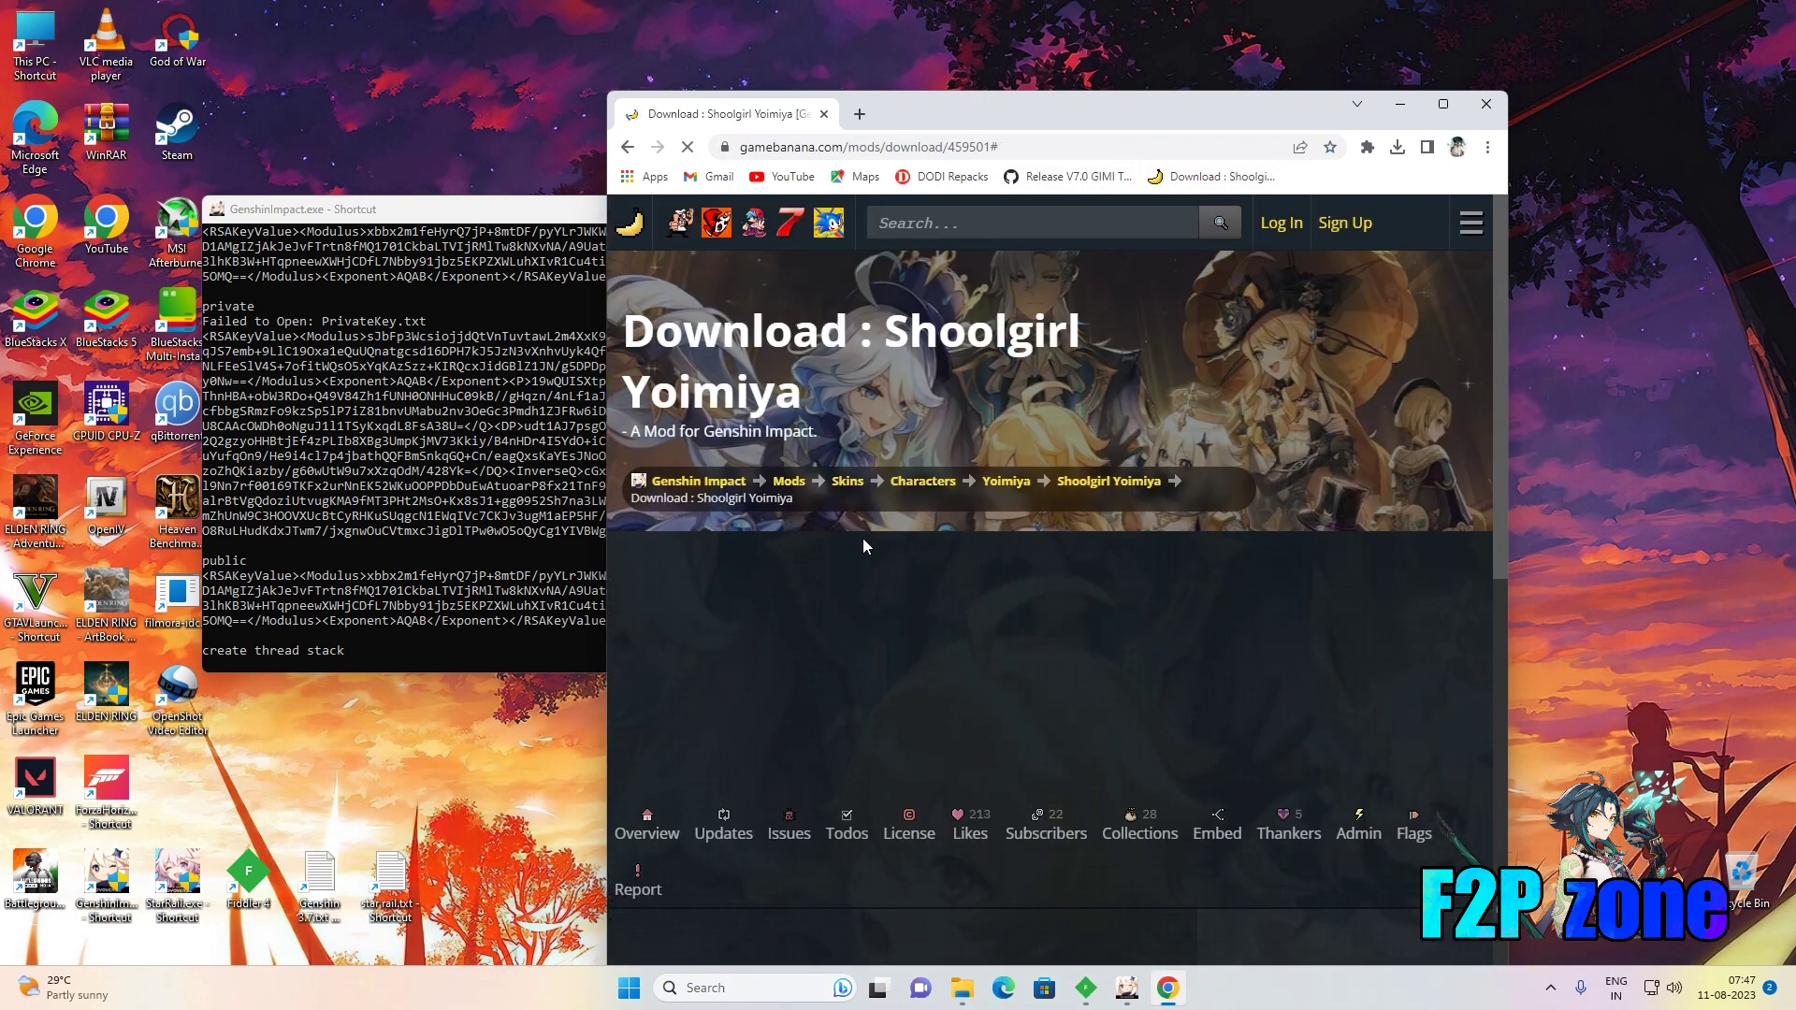
pyautogui.click(912, 481)
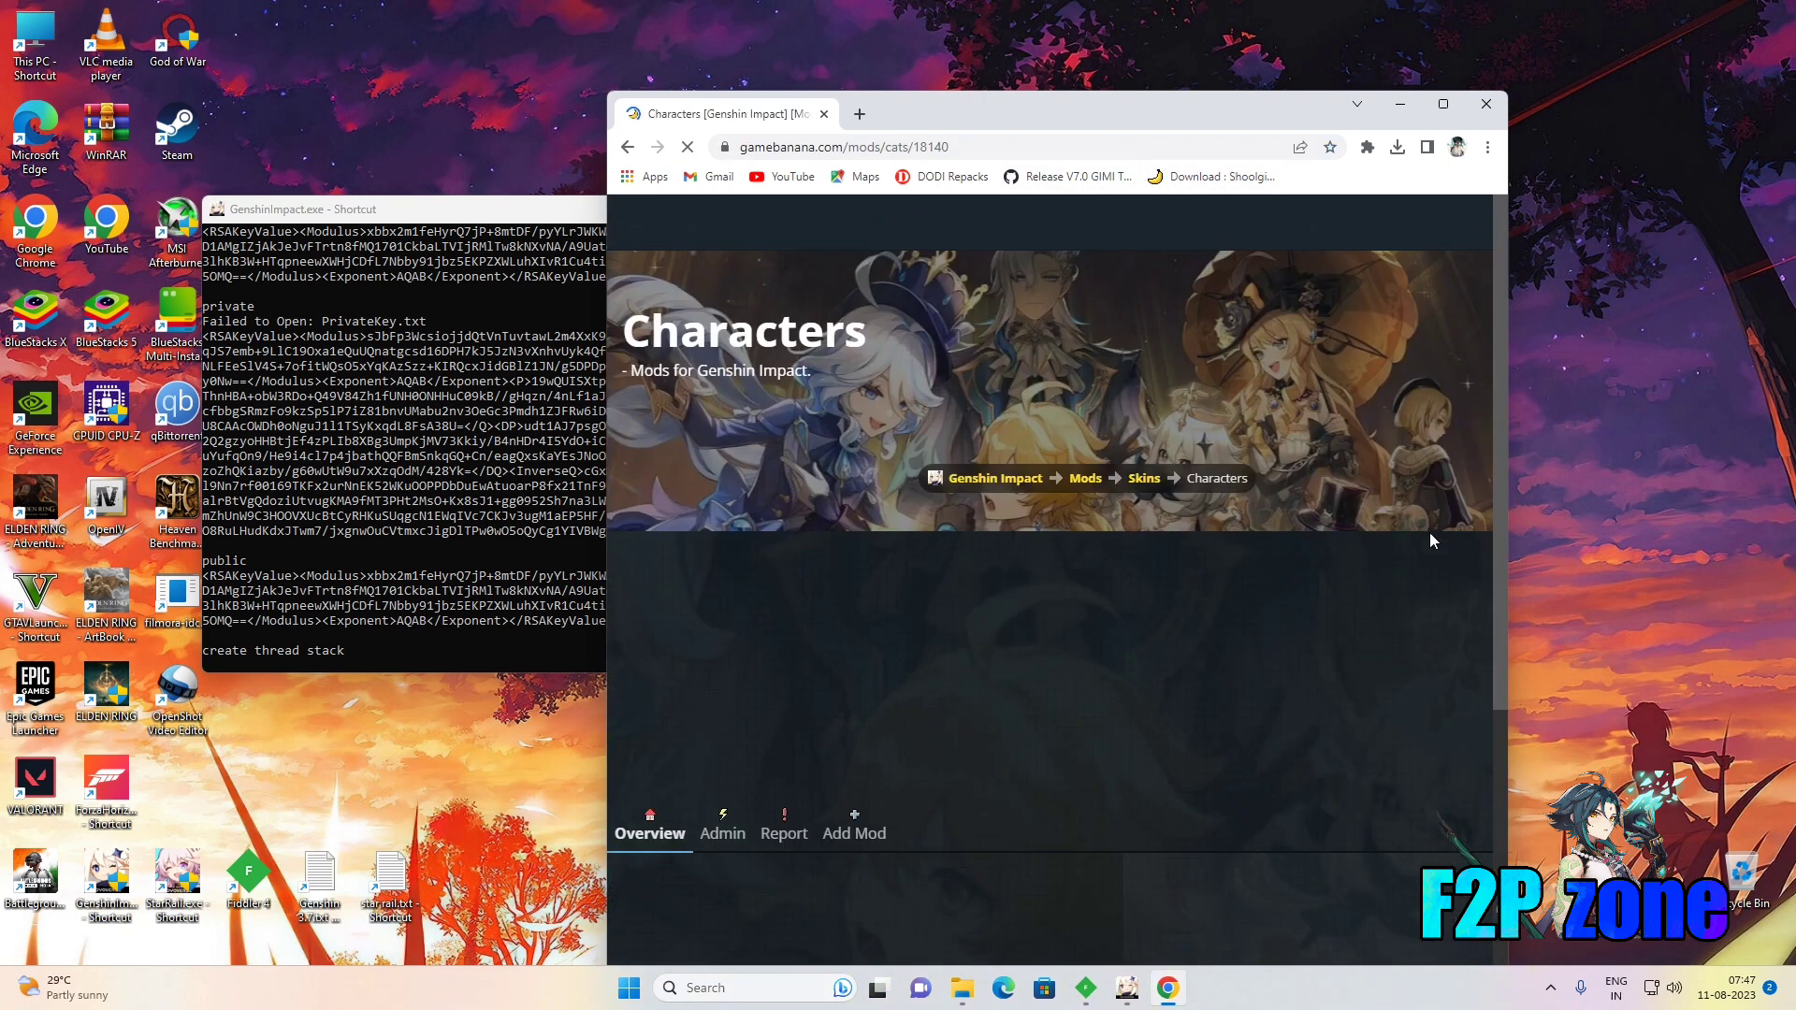
pyautogui.moveTo(1492, 239); pyautogui.dragTo(1269, 836)
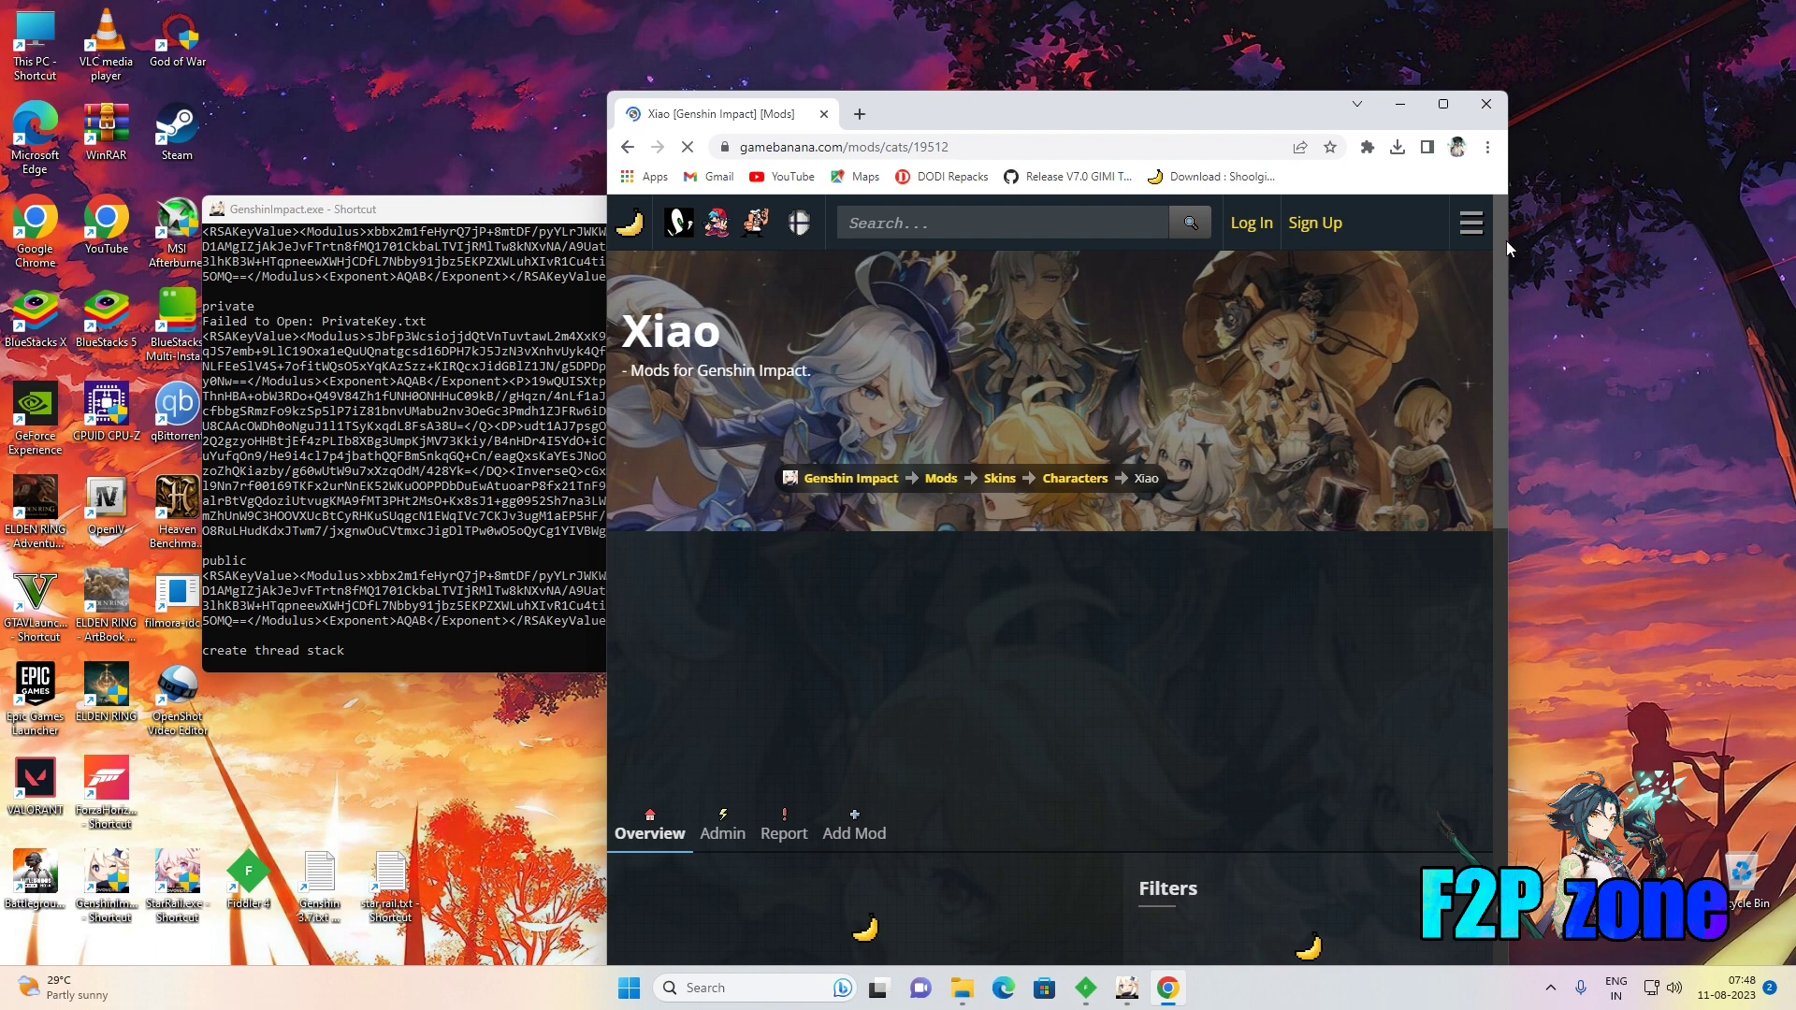
pyautogui.moveTo(1499, 228); pyautogui.dragTo(1579, 467)
pyautogui.click(936, 654)
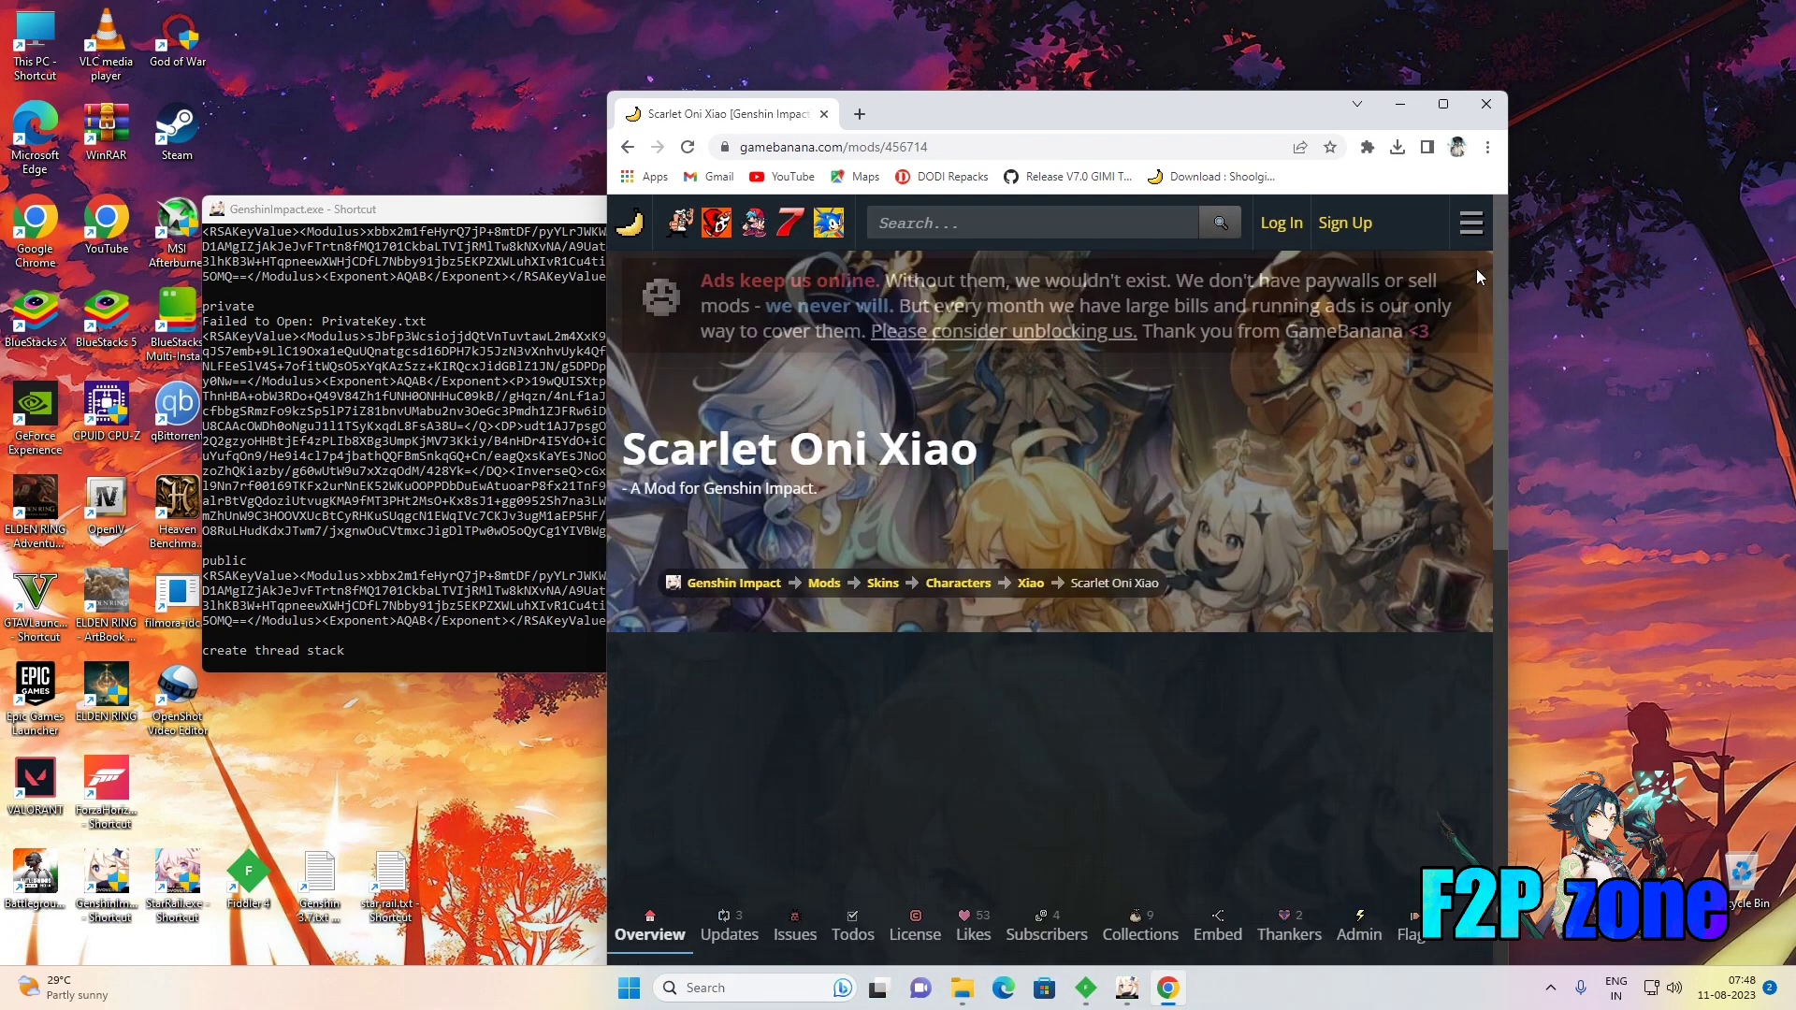
# Review the Scarlet Oni Xiao install instructions, download scarlet-oni-xiao.rar and show the file in its folder.
pyautogui.moveTo(1497, 222); pyautogui.dragTo(1504, 502)
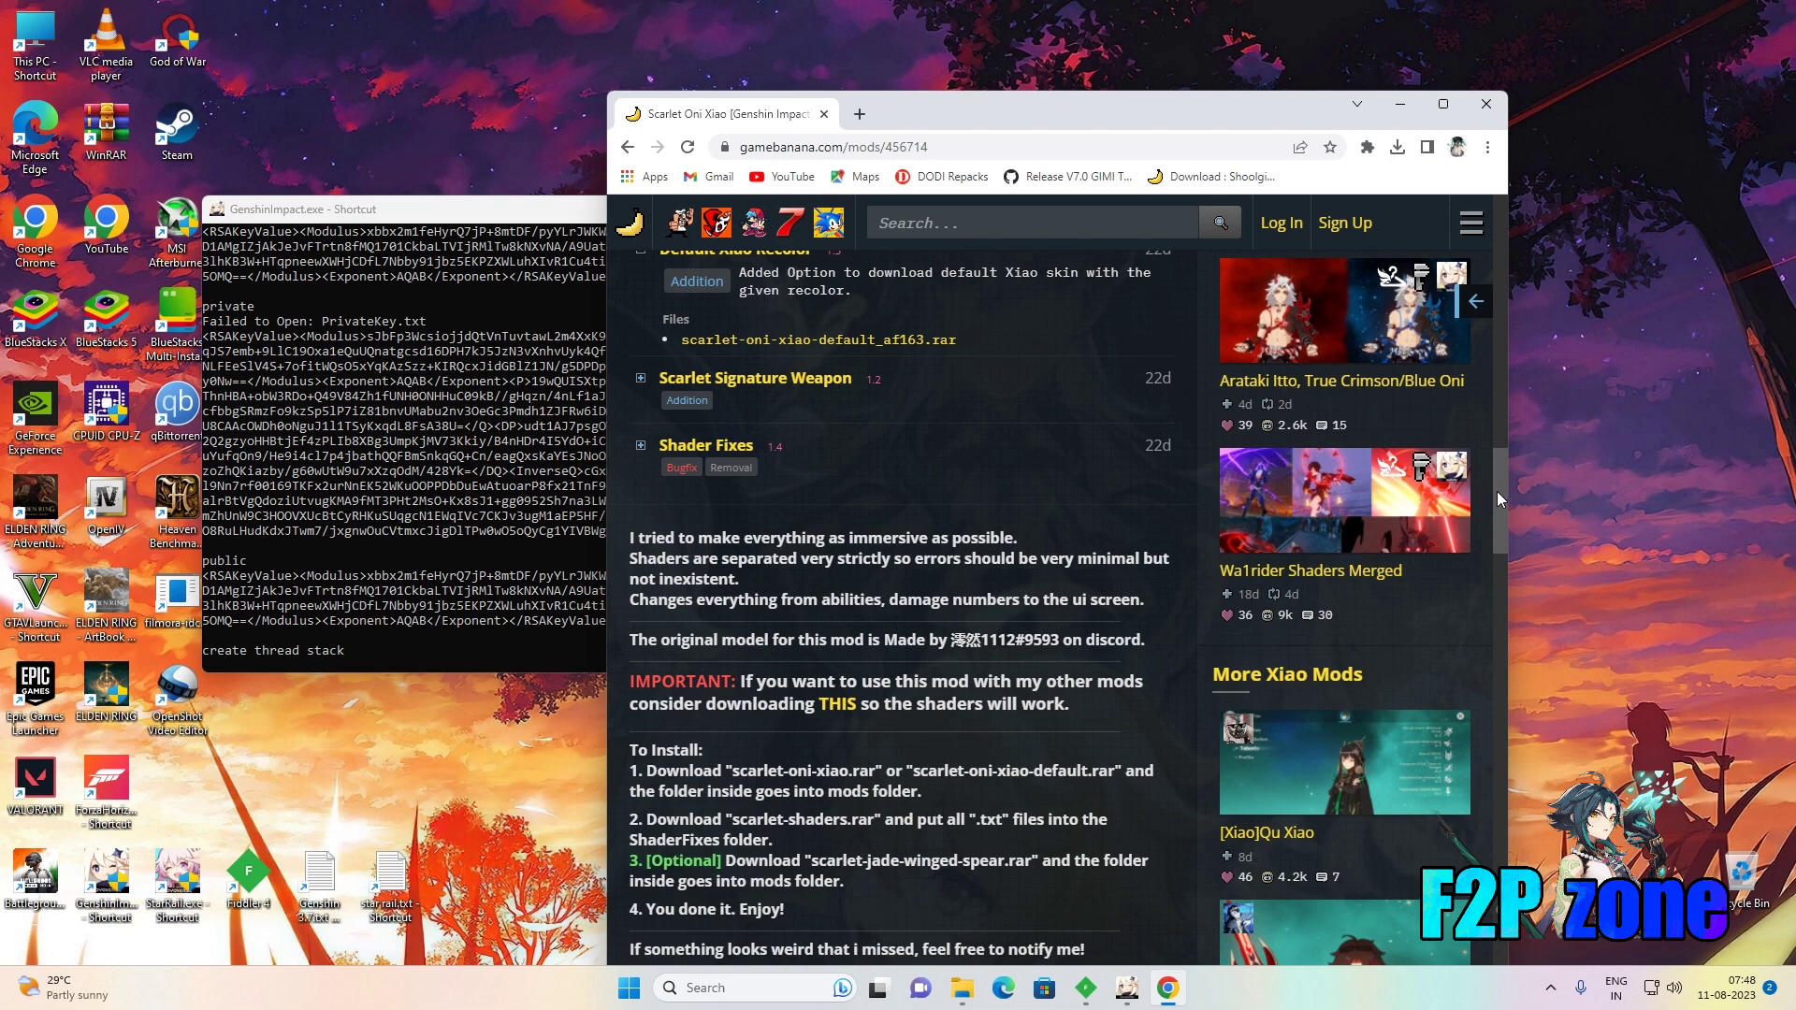
pyautogui.scroll(1, 1498, 499)
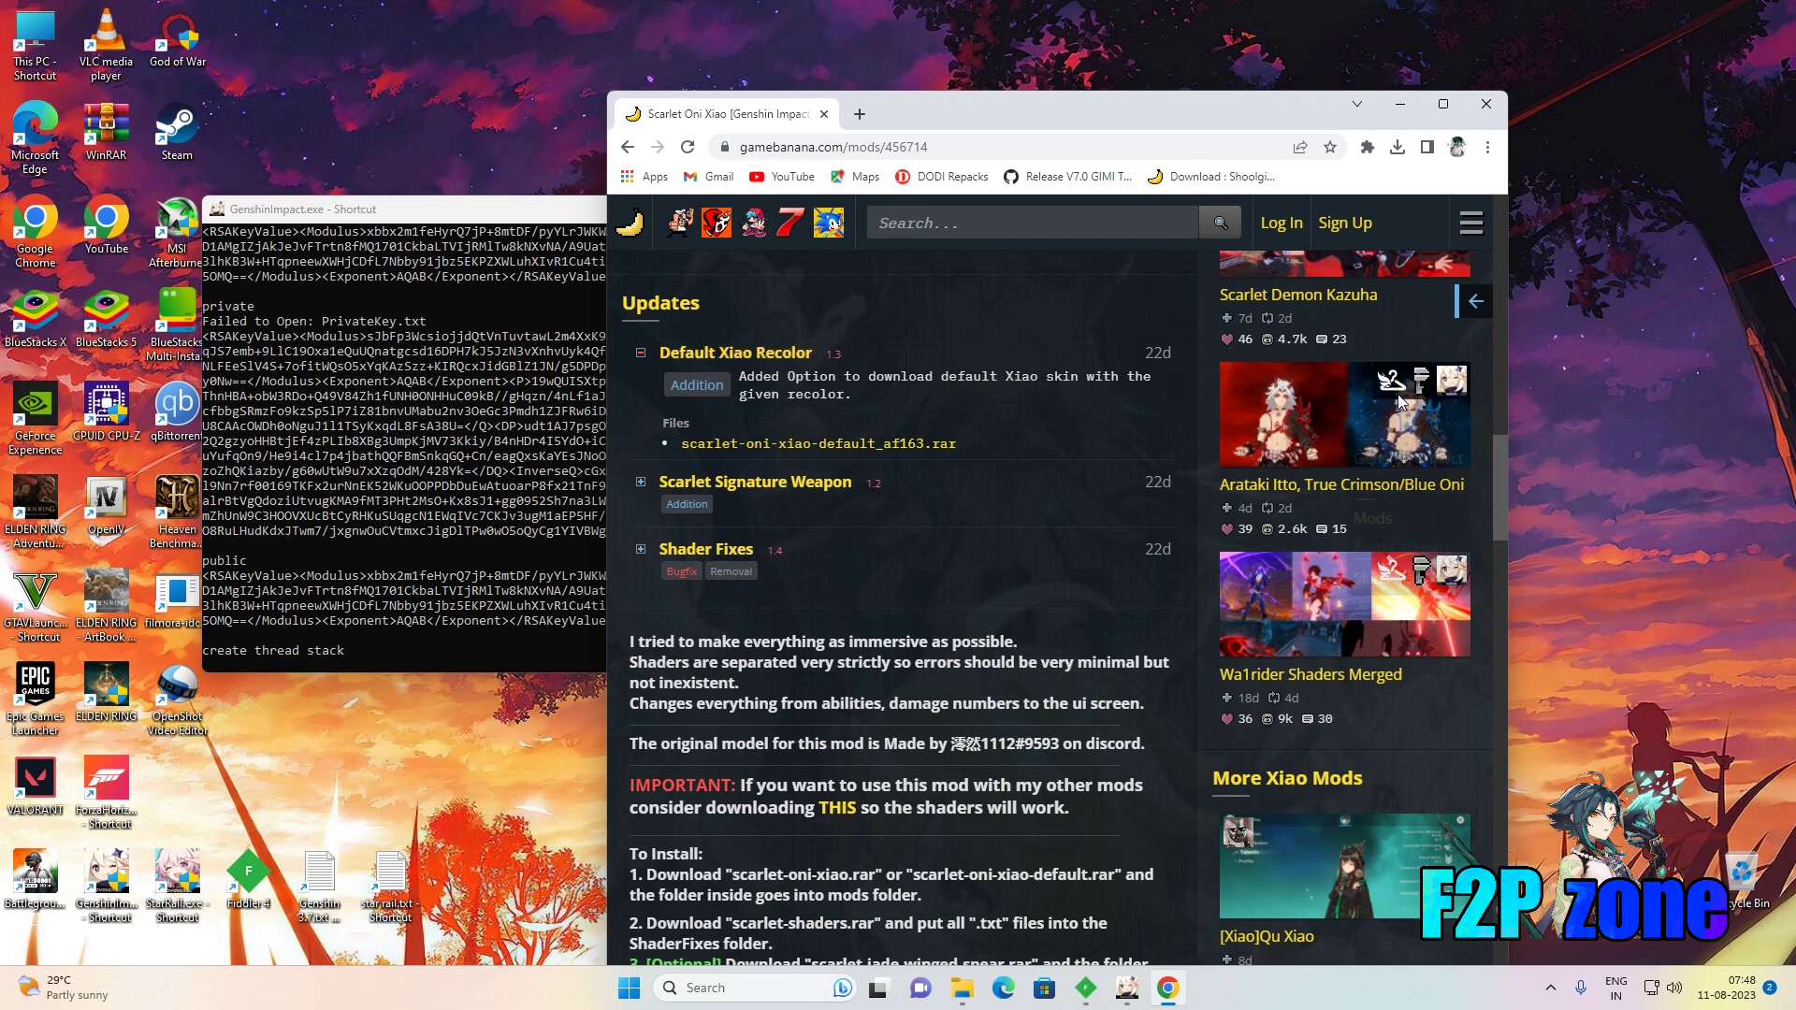
pyautogui.scroll(-1, 1499, 506)
pyautogui.moveTo(1499, 503); pyautogui.dragTo(1493, 629)
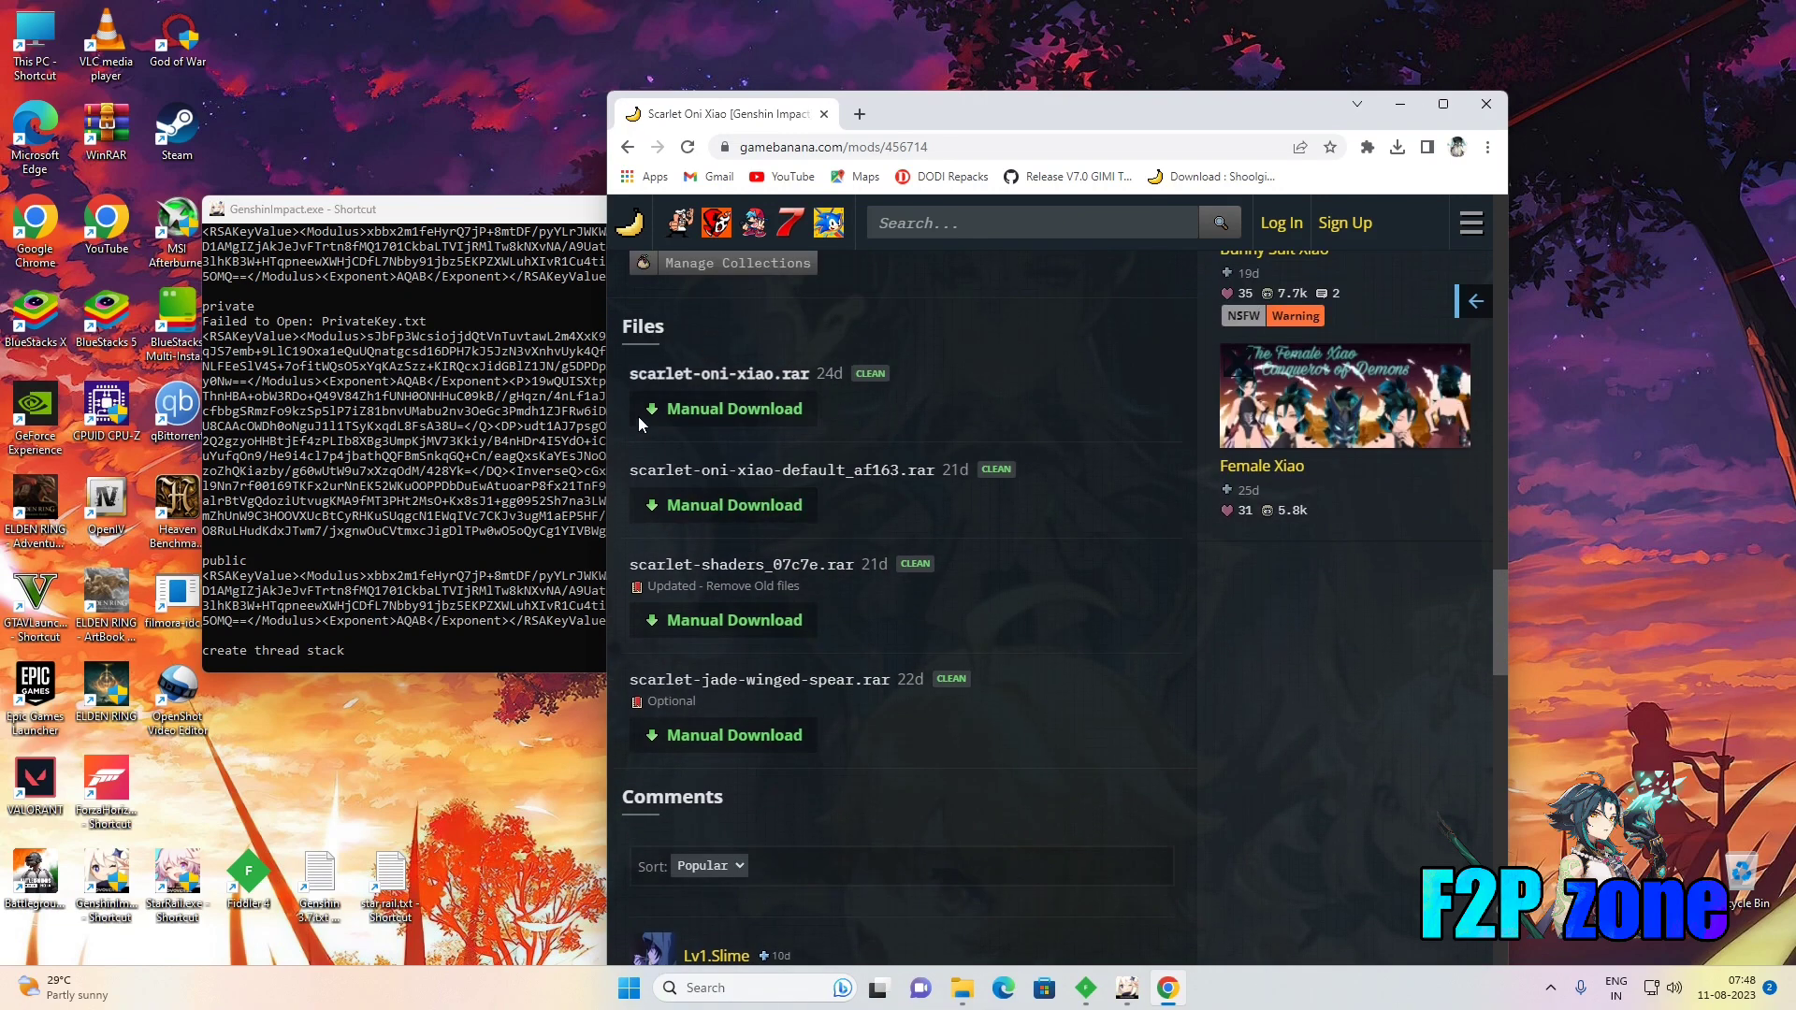
pyautogui.click(751, 410)
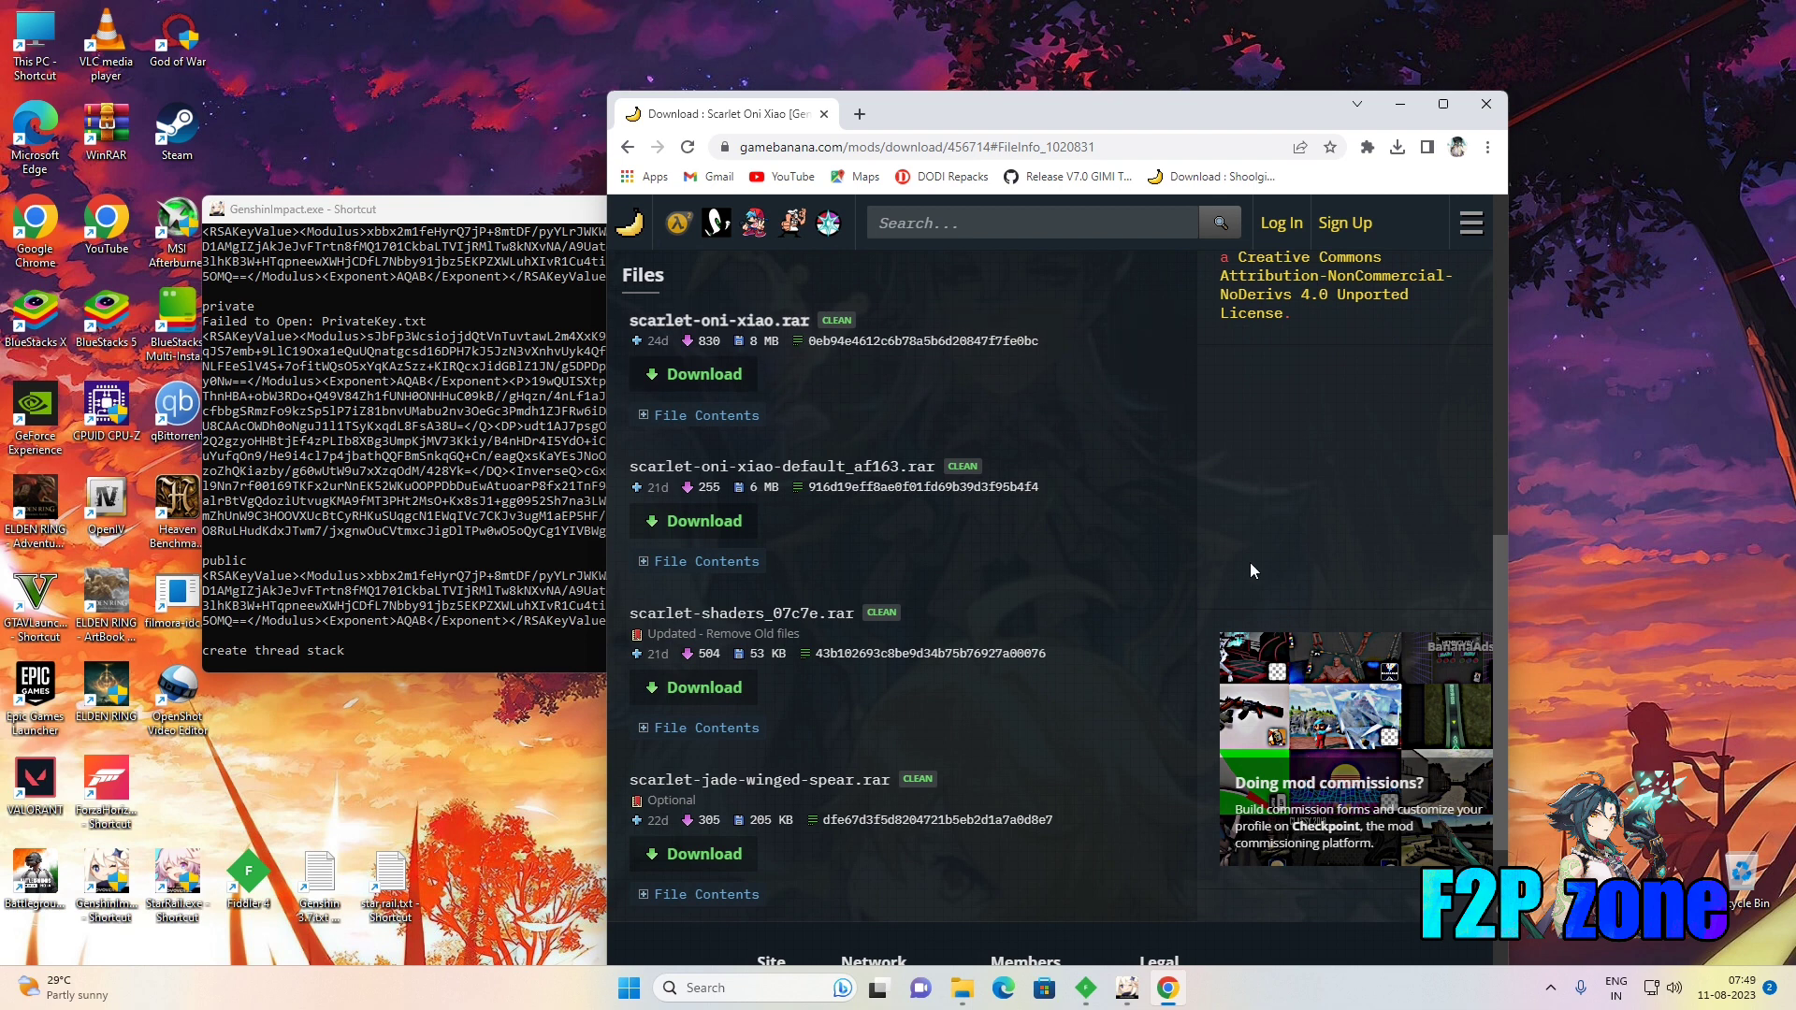
pyautogui.click(709, 374)
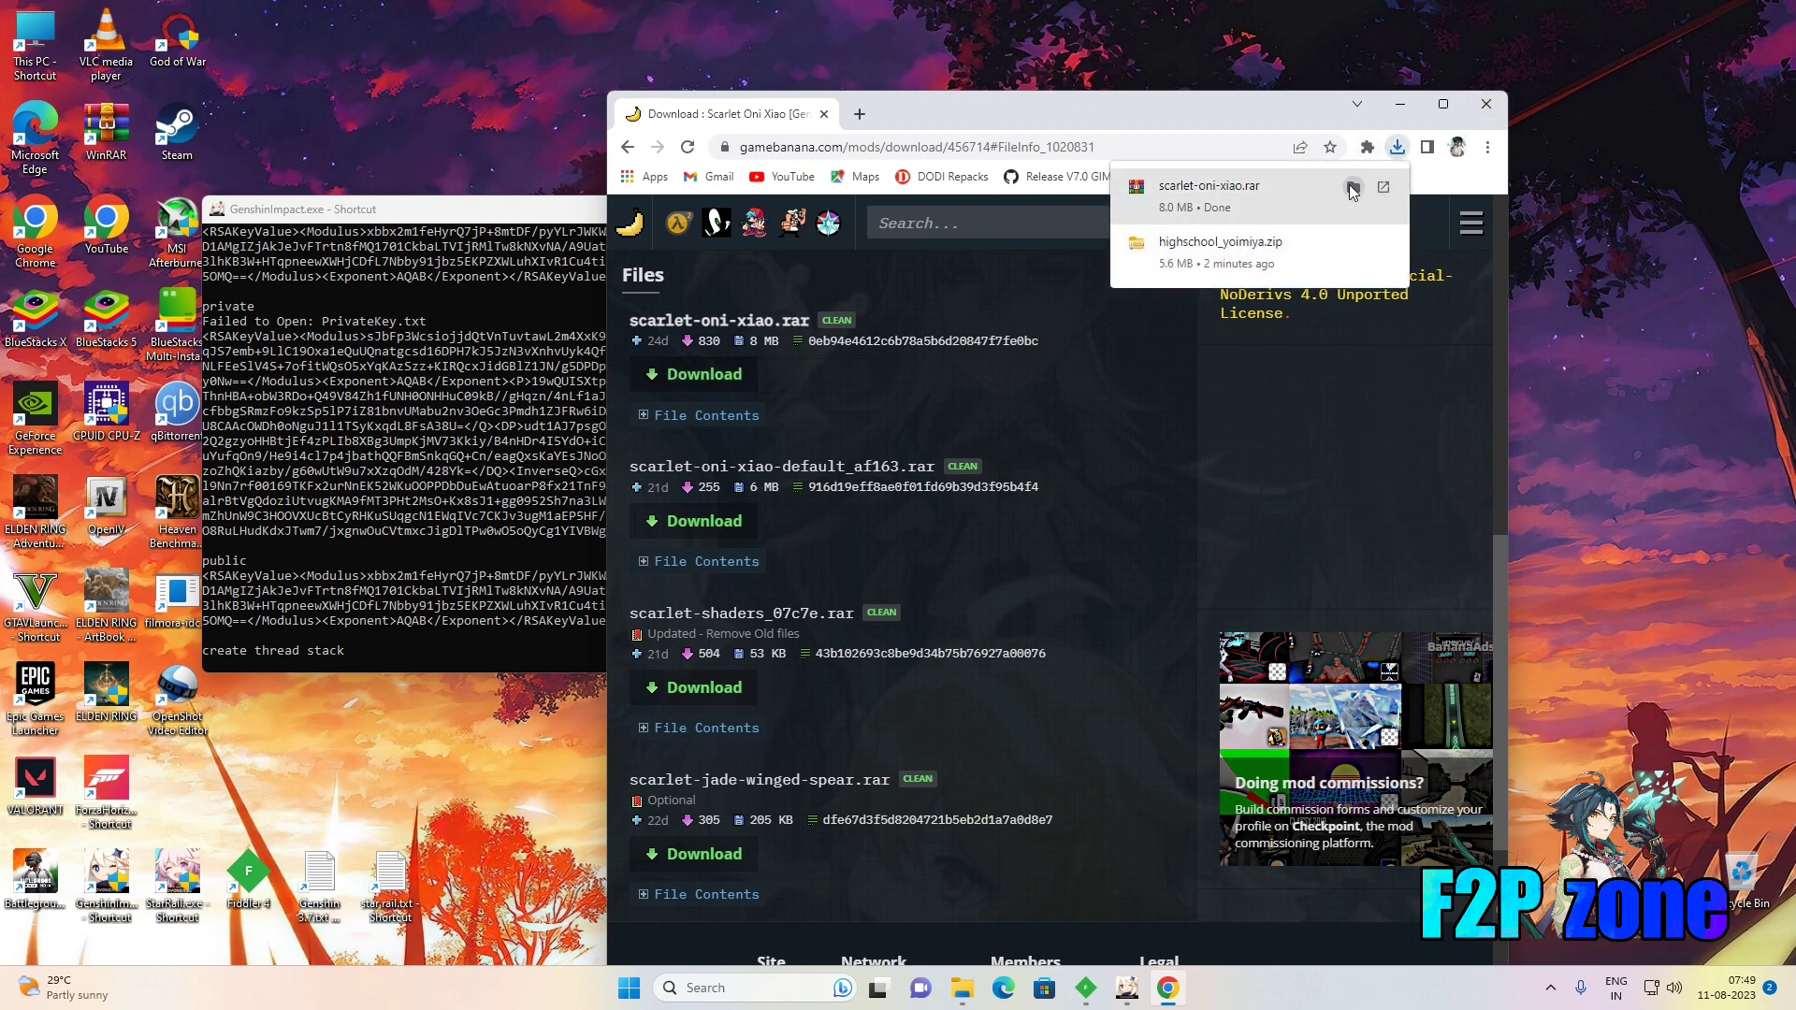
pyautogui.click(1352, 187)
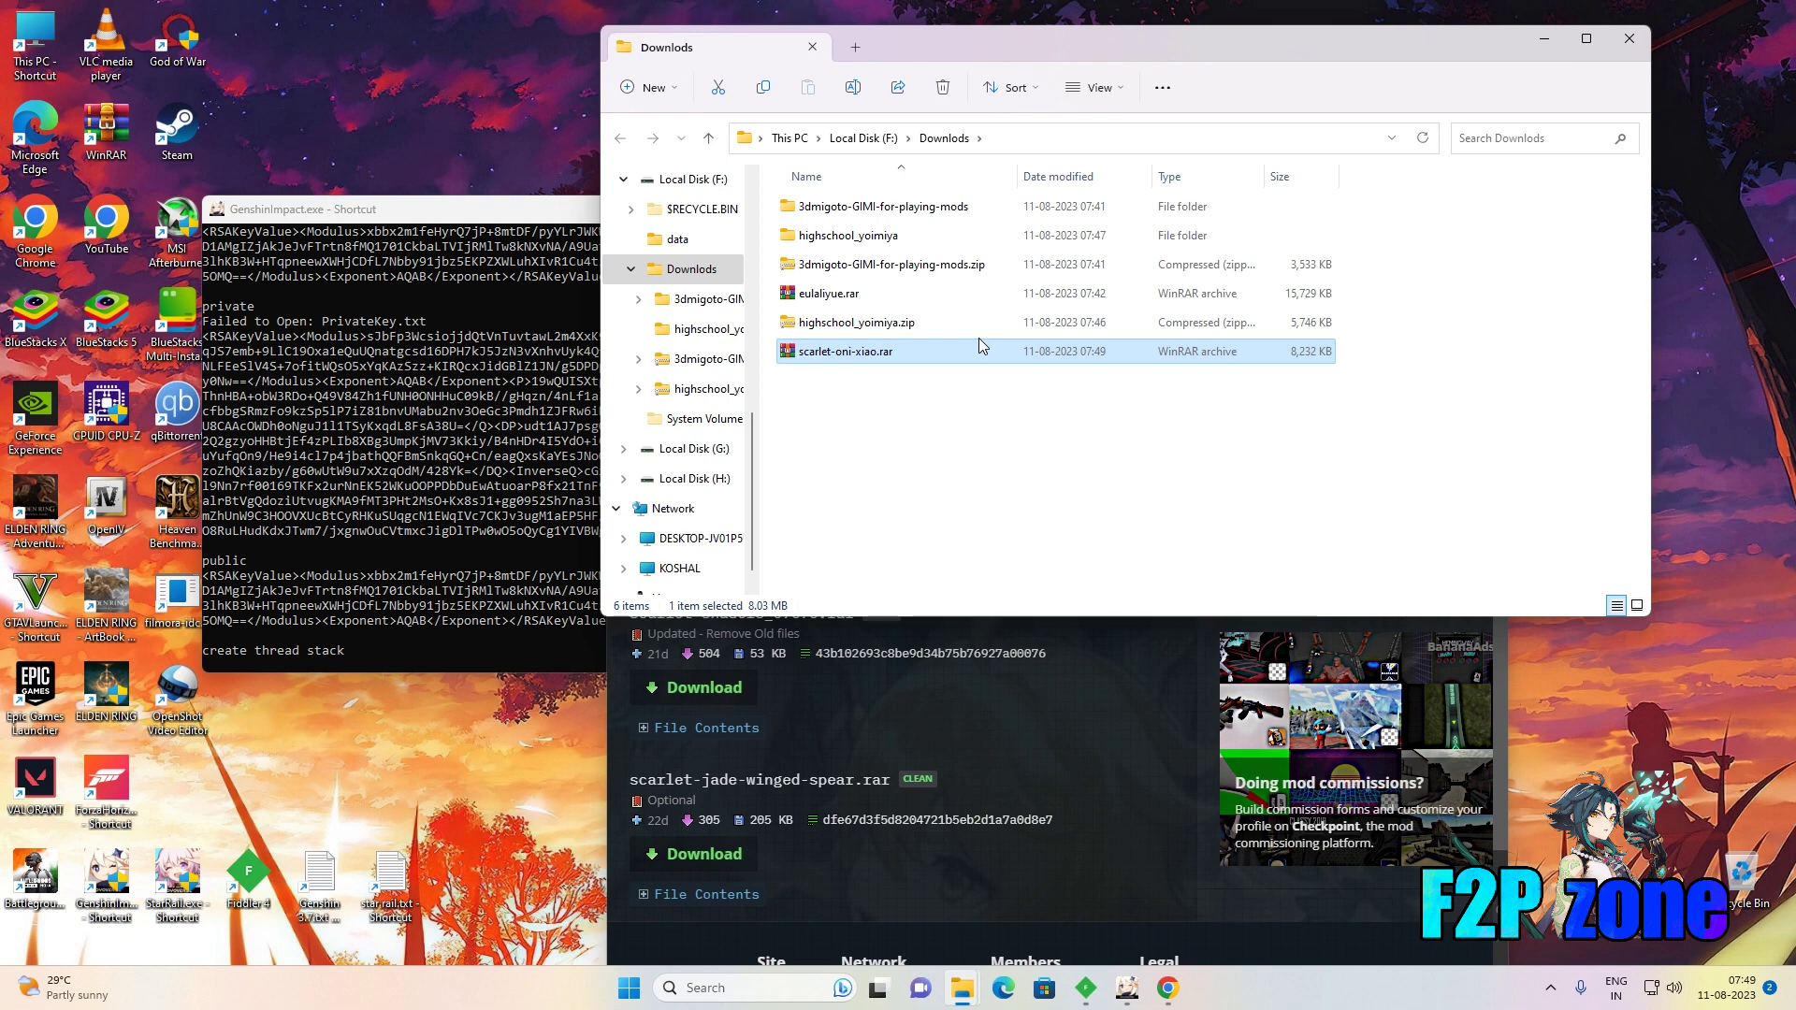
# Extract scarlet-oni-xiao.rar directly into the Downlods folder.
pyautogui.rightClick(982, 346)
pyautogui.click(926, 352)
pyautogui.rightClick(922, 359)
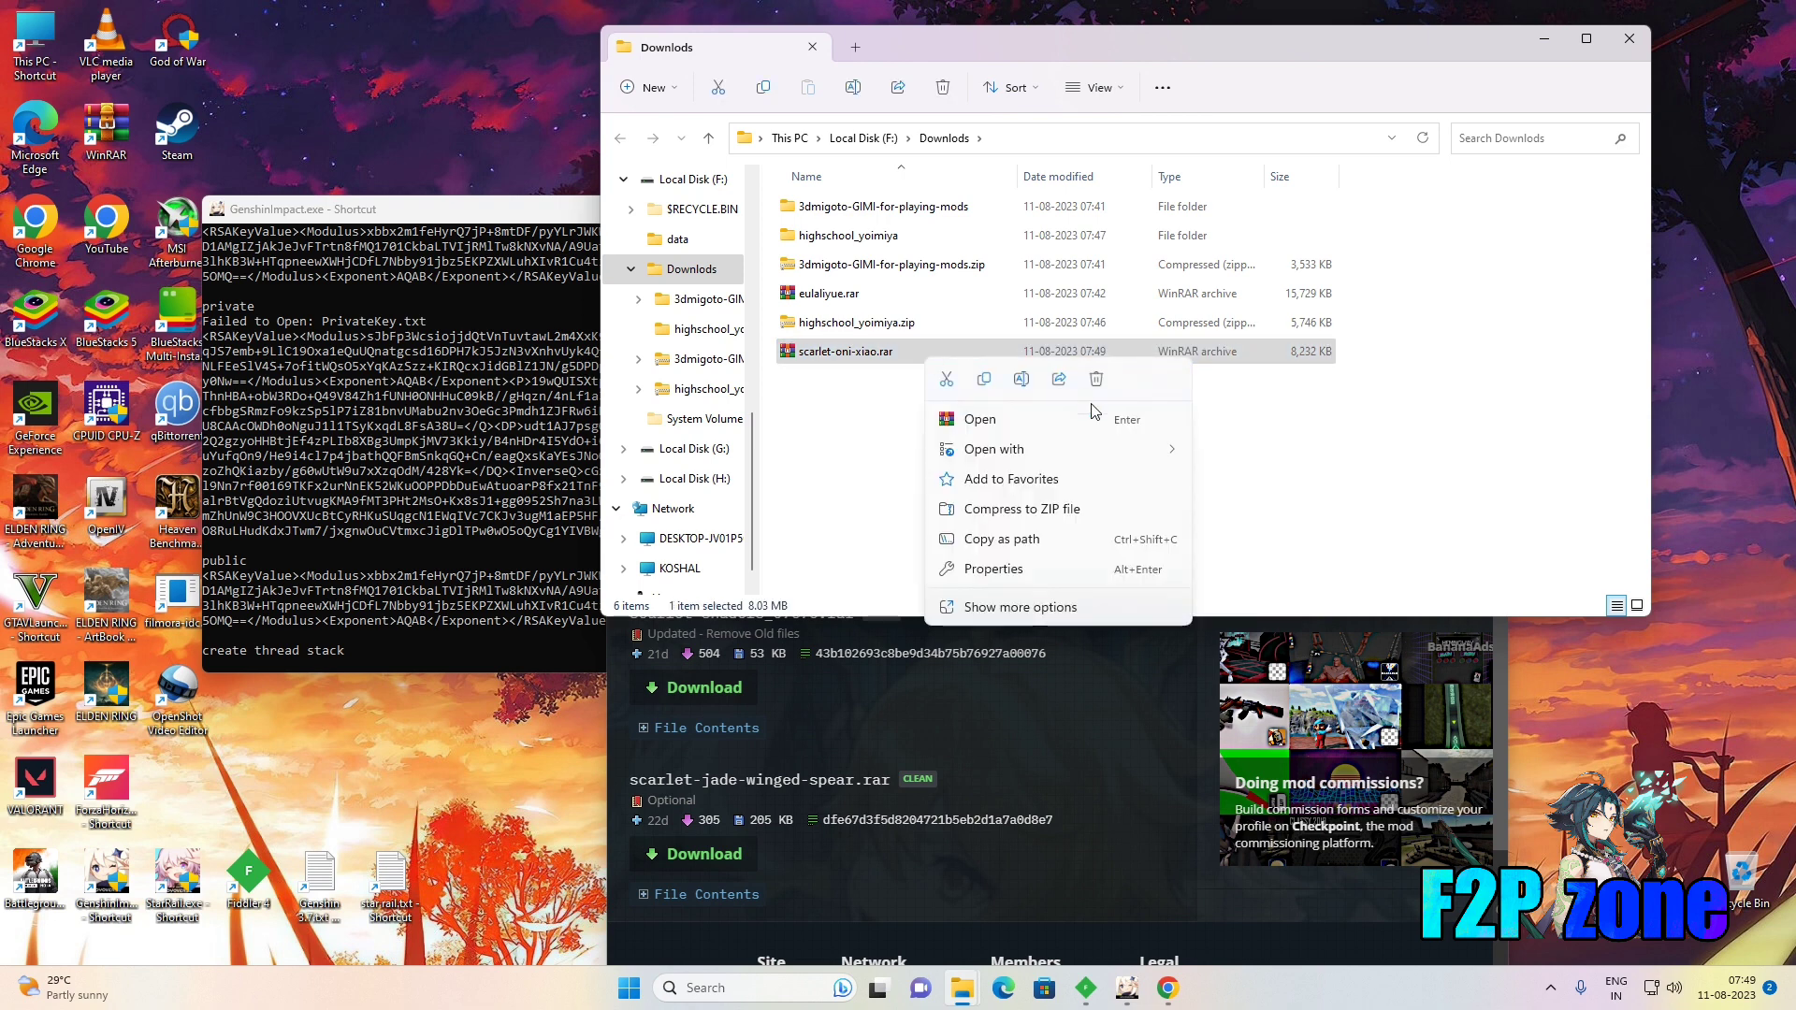
pyautogui.click(1019, 606)
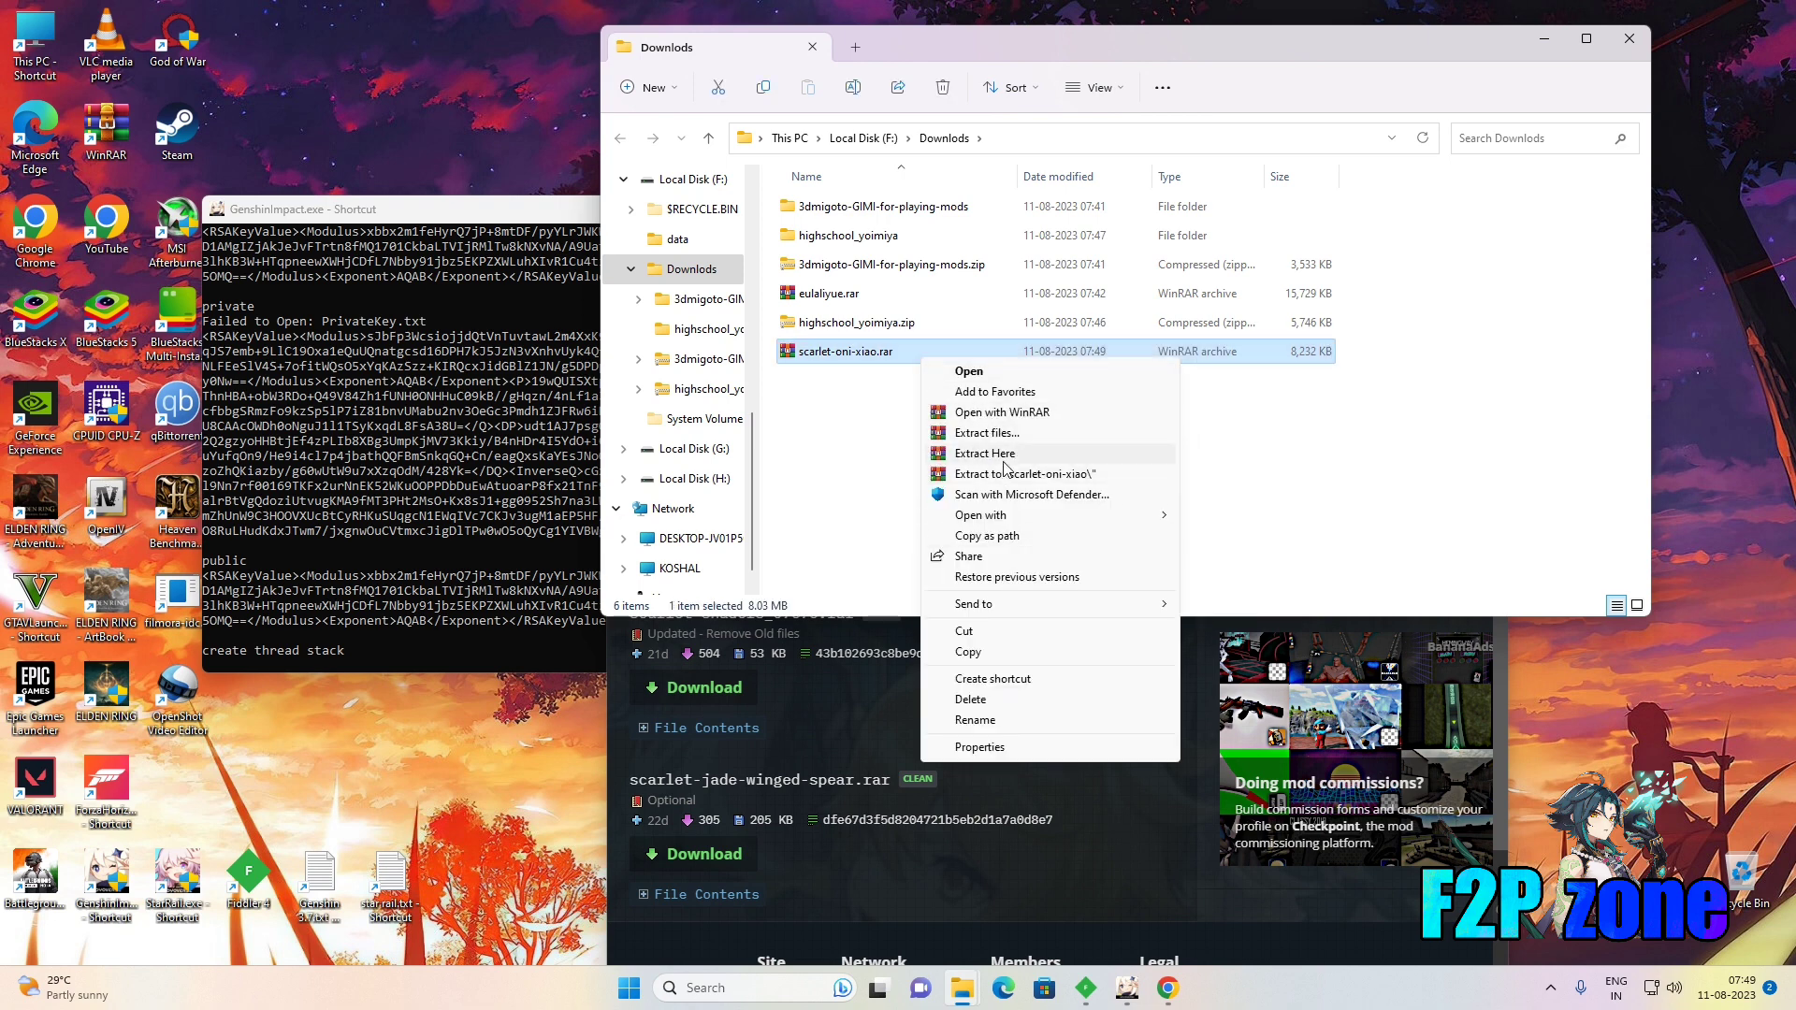
pyautogui.click(1004, 458)
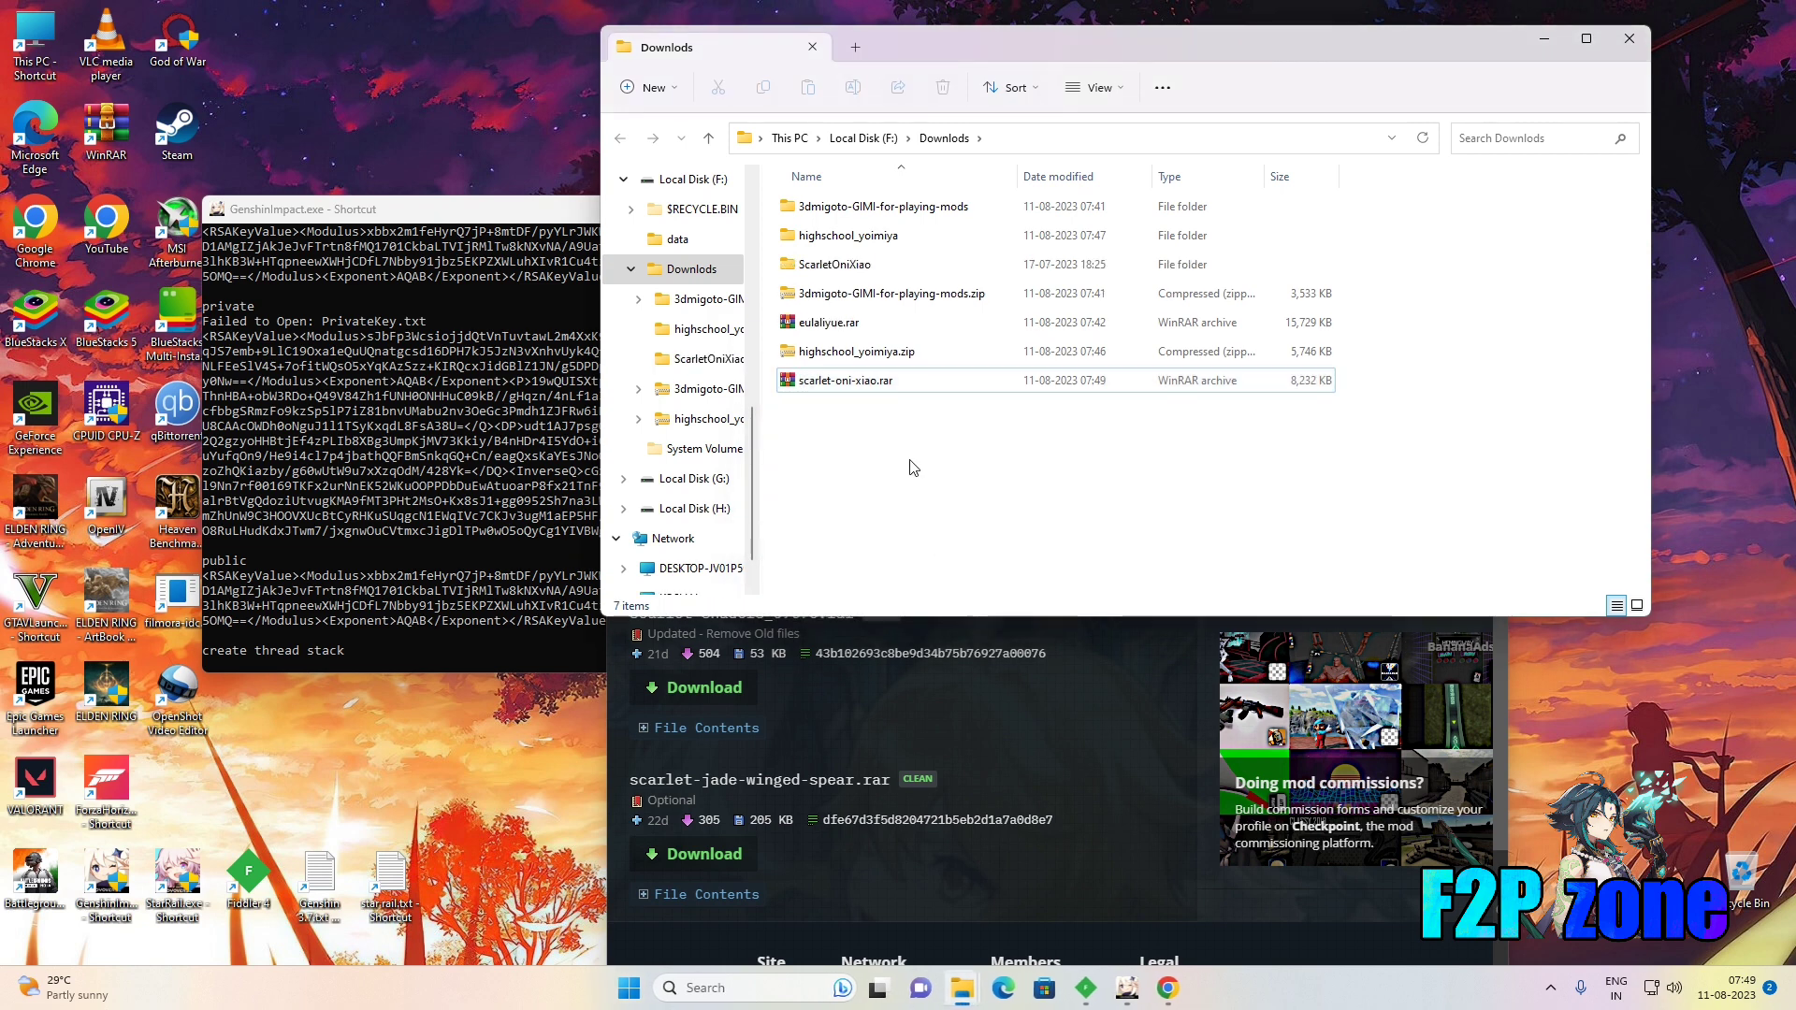
# Move the extracted ScarletOniXiao folder from Downlods into 3dmigoto-GIMI-for-playing-mods\3dmigoto\Mods.
pyautogui.doubleClick(924, 264)
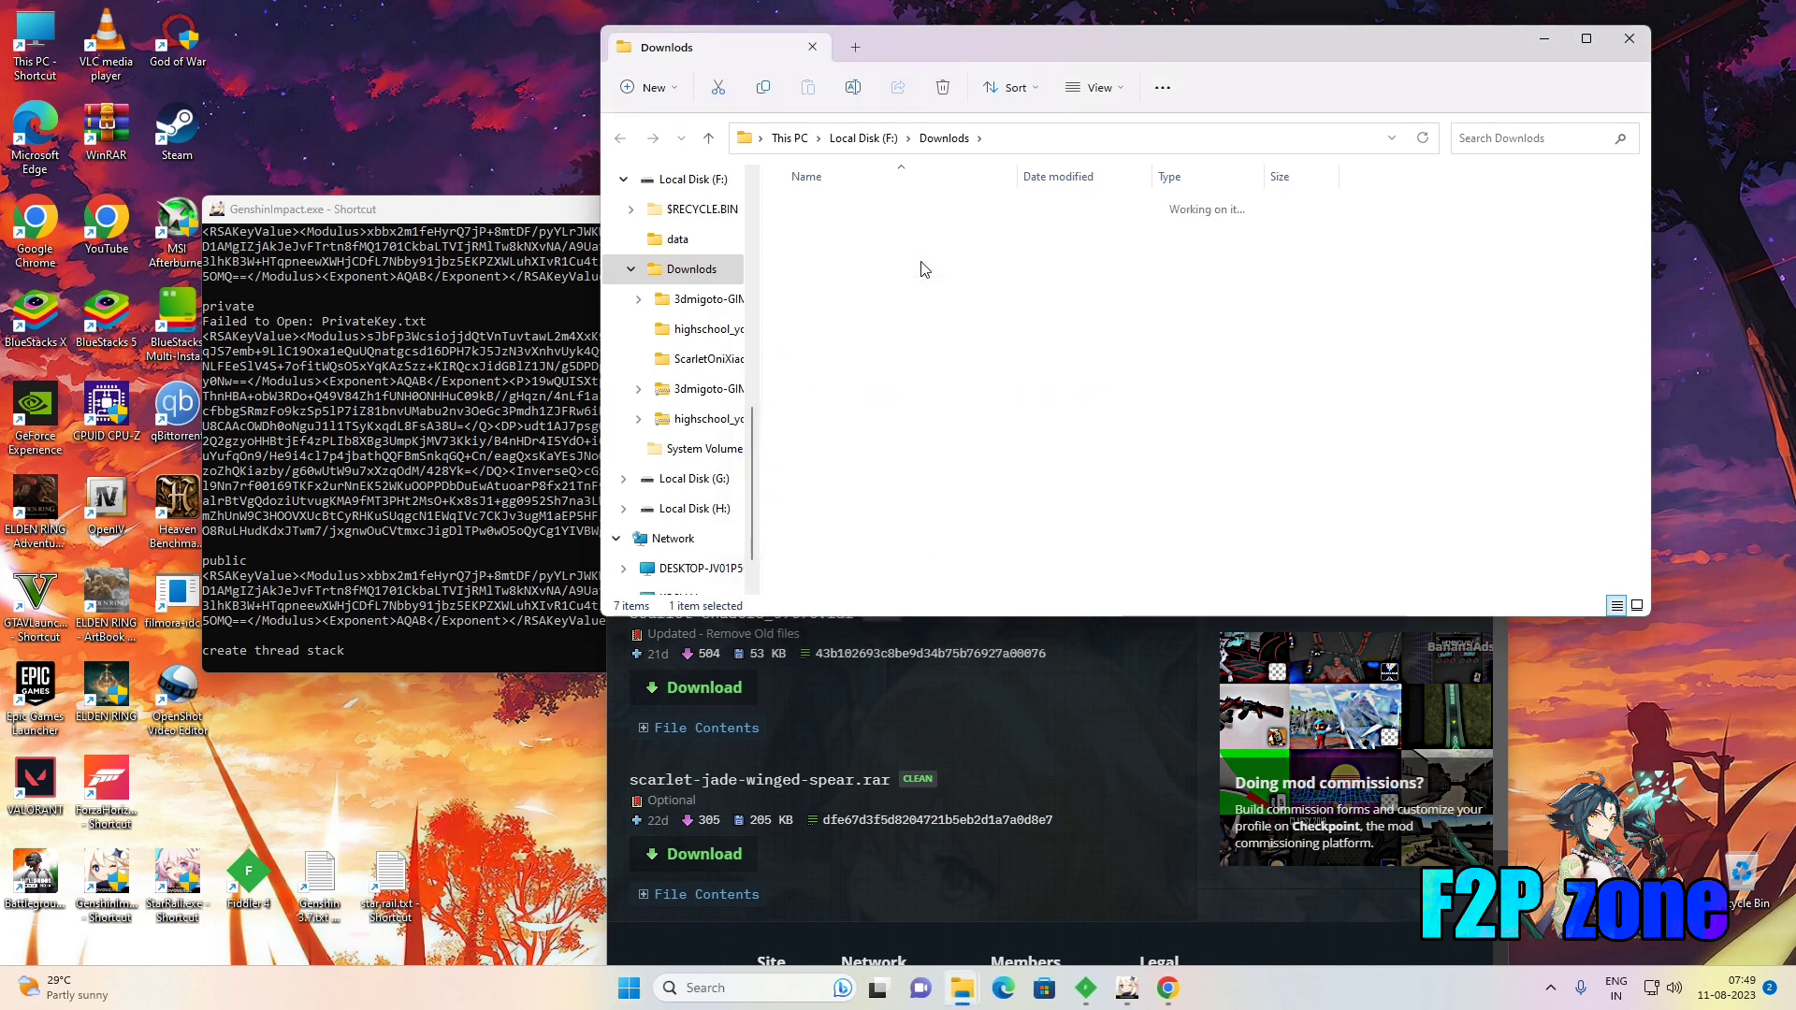
pyautogui.click(618, 142)
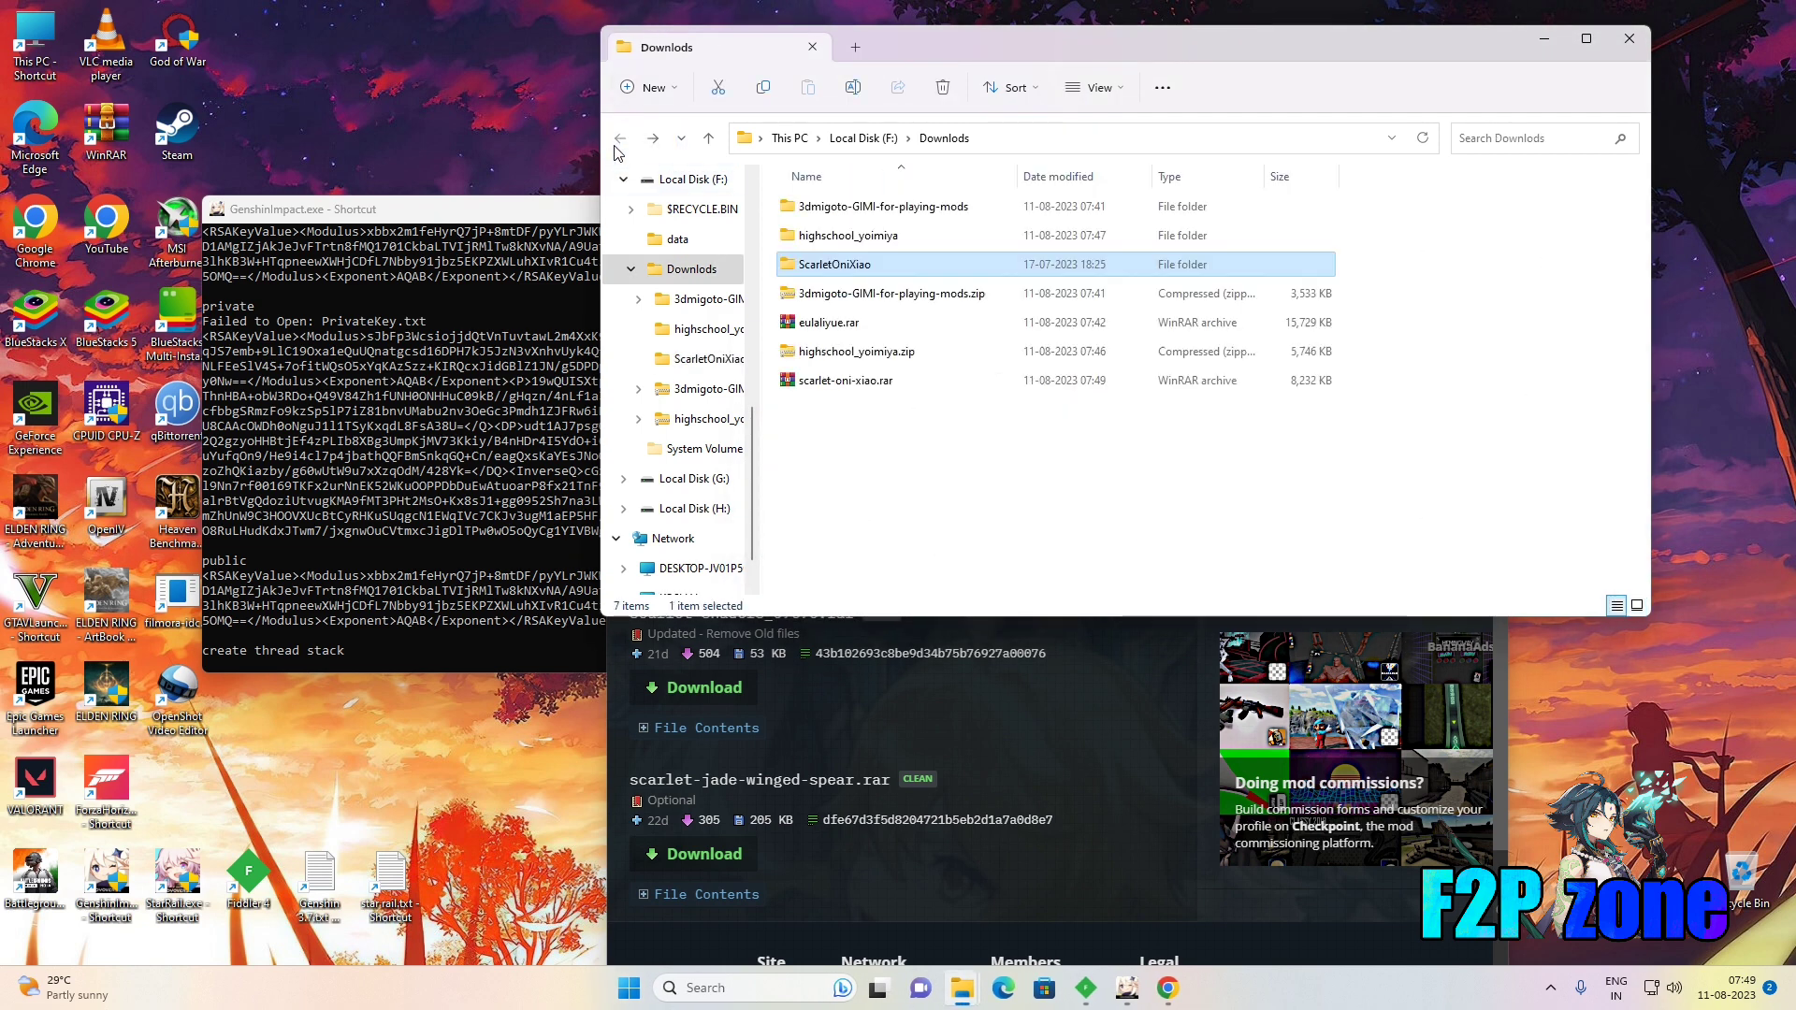
pyautogui.rightClick(868, 257)
pyautogui.click(831, 268)
pyautogui.rightClick(831, 267)
pyautogui.press('Escape')
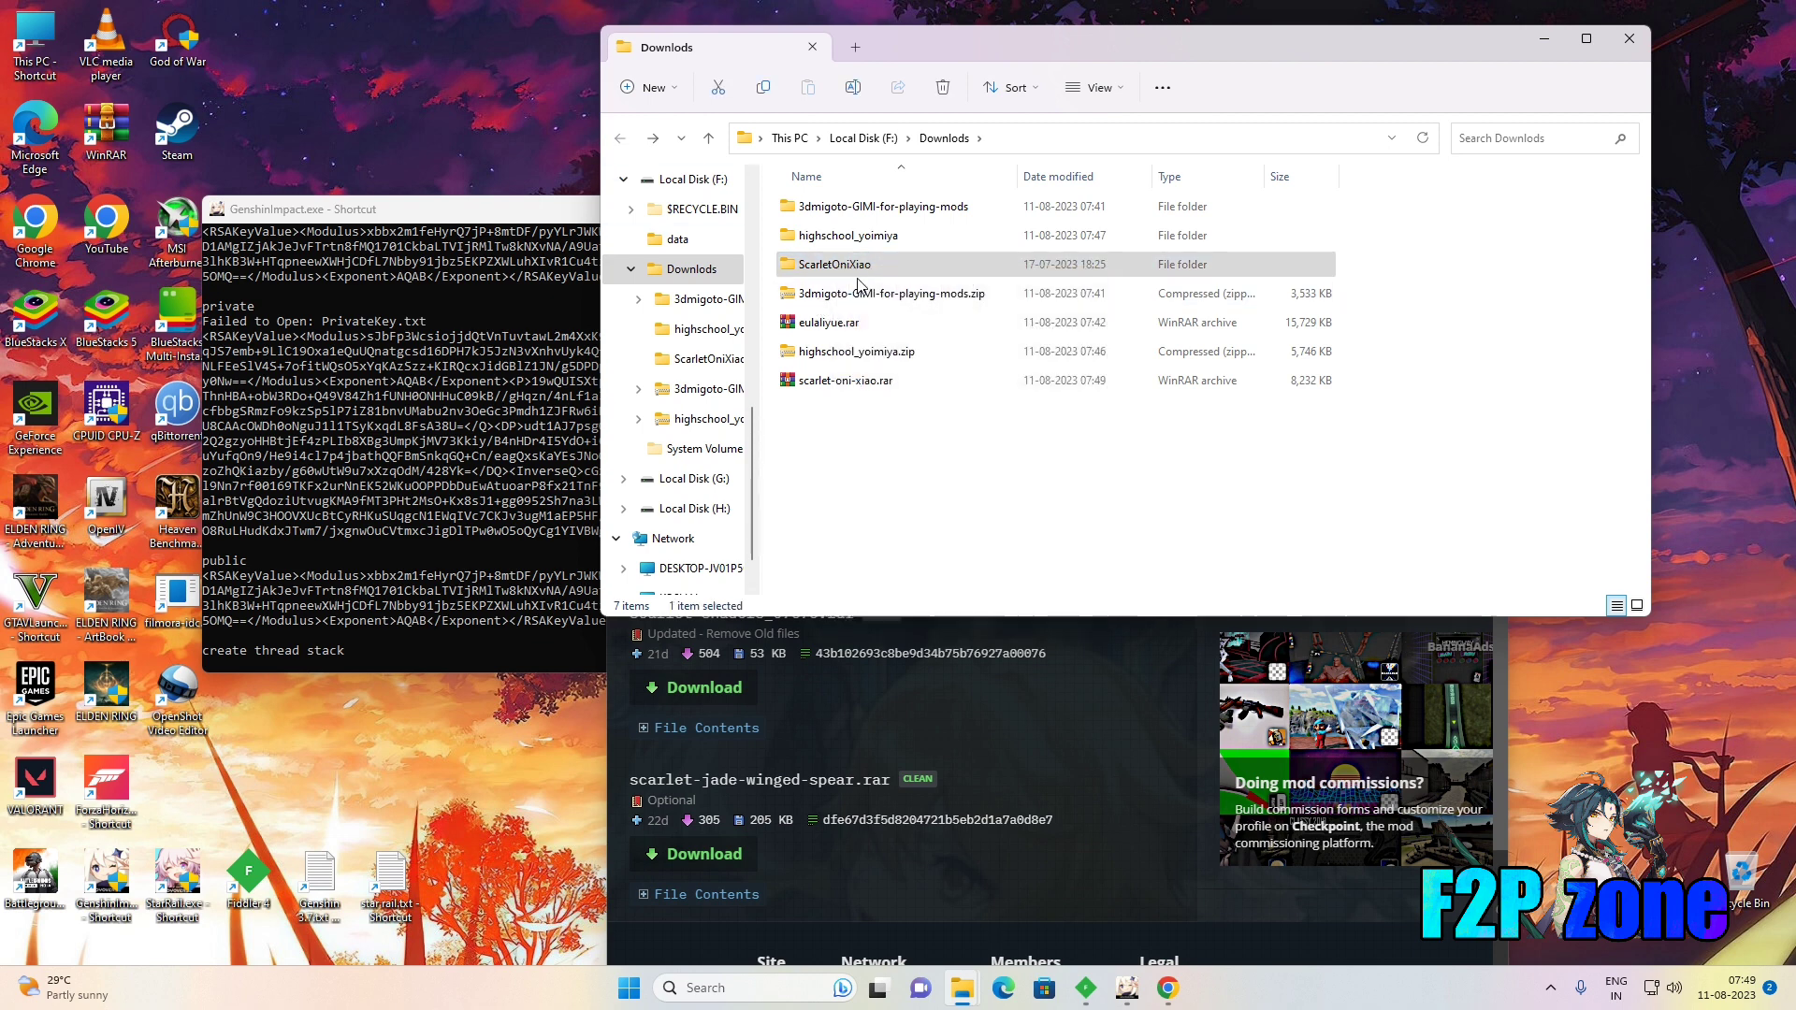
pyautogui.click(874, 208)
pyautogui.doubleClick(875, 208)
pyautogui.doubleClick(814, 208)
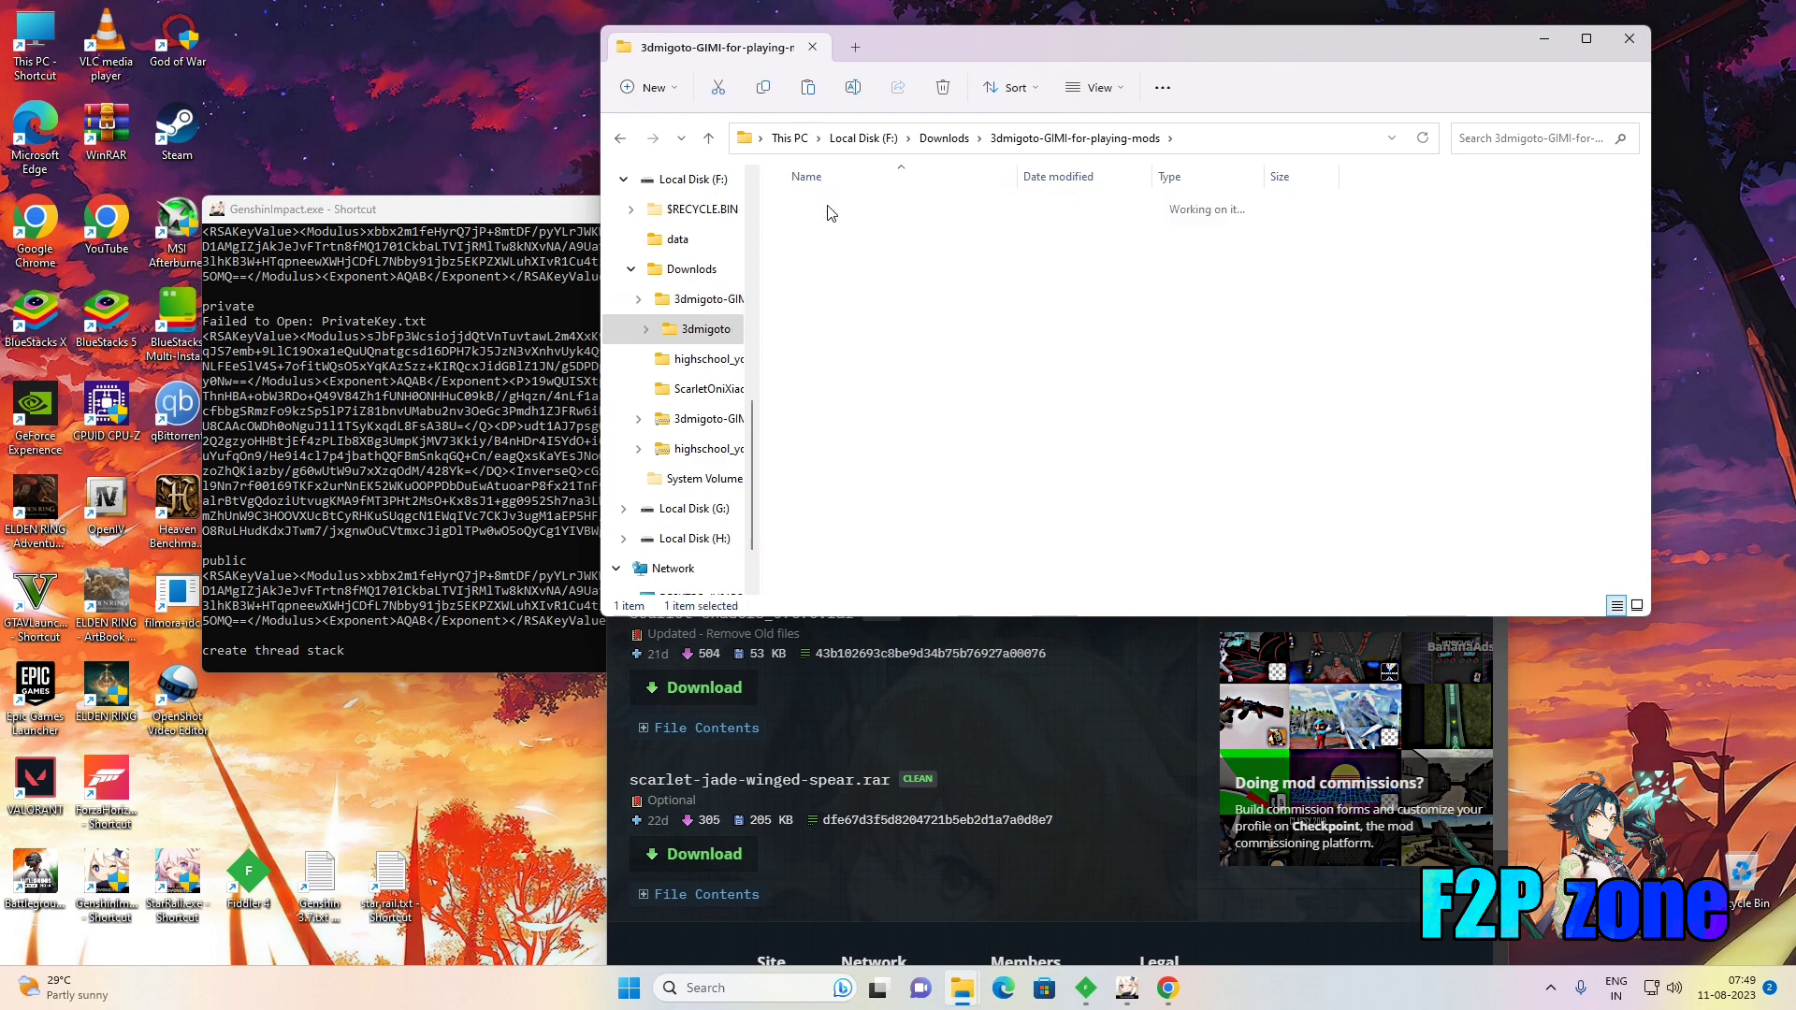
pyautogui.click(857, 208)
pyautogui.doubleClick(857, 208)
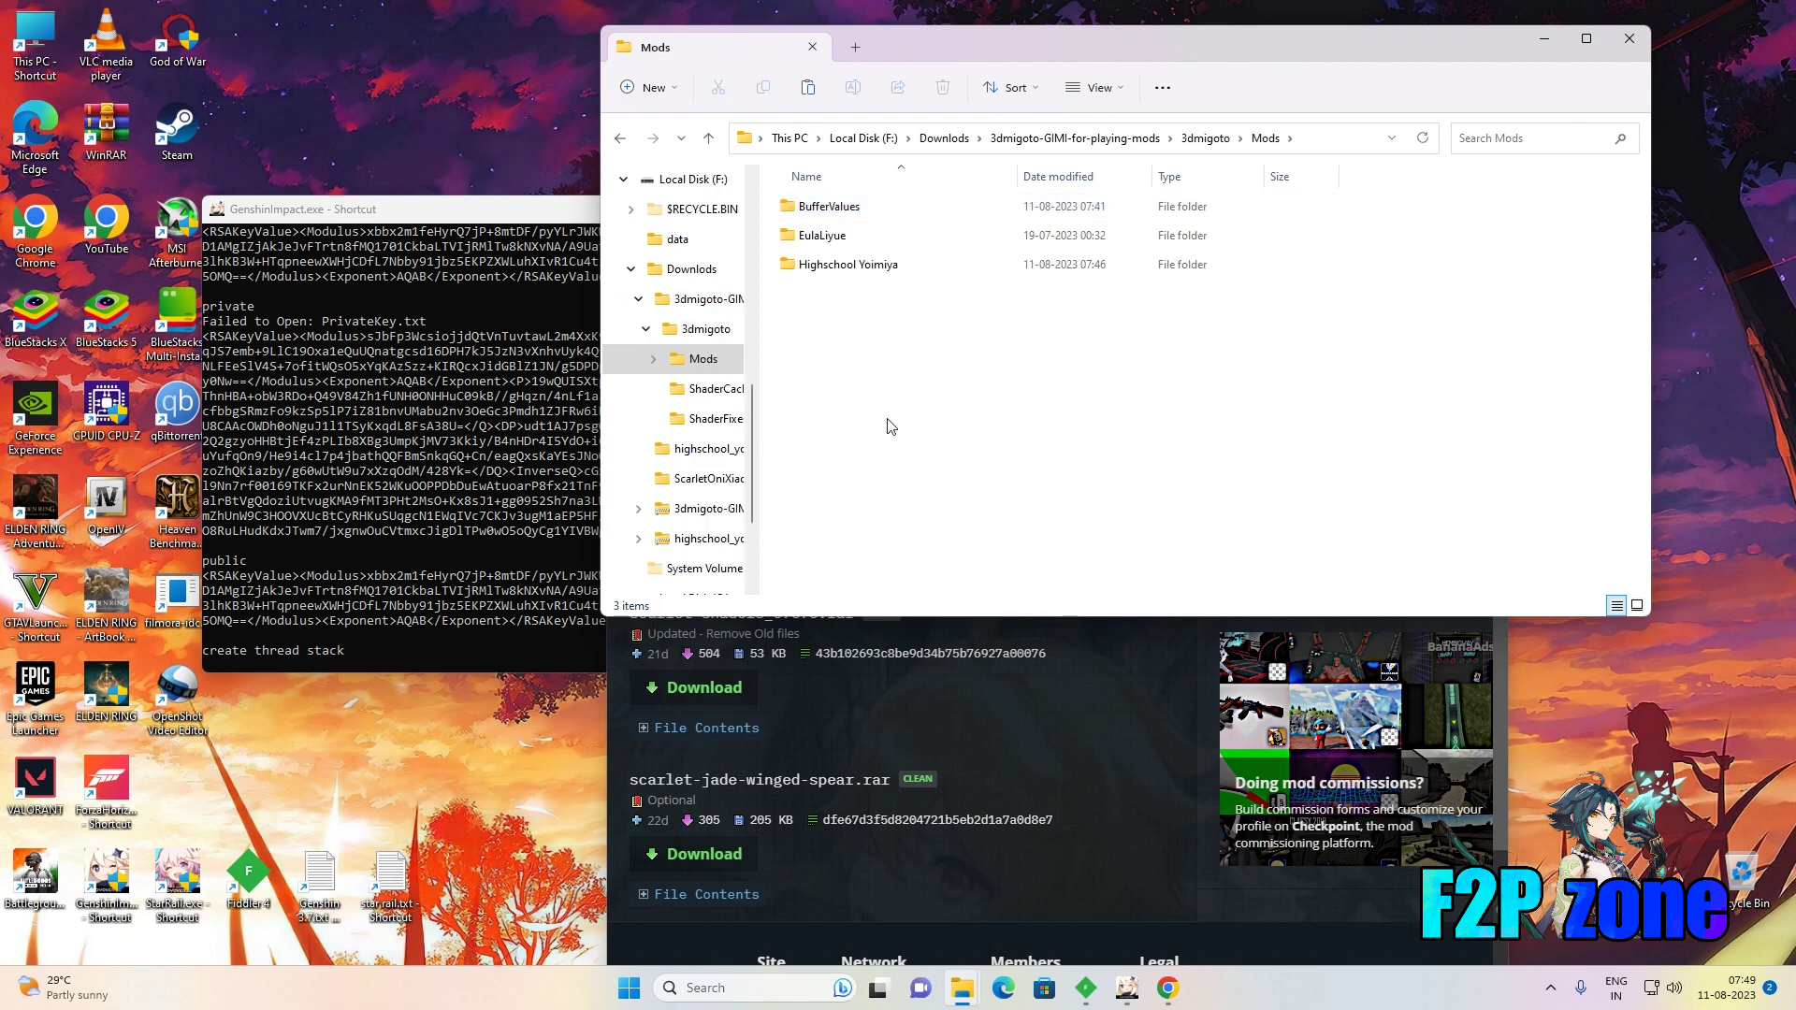
pyautogui.rightClick(864, 334)
pyautogui.click(890, 353)
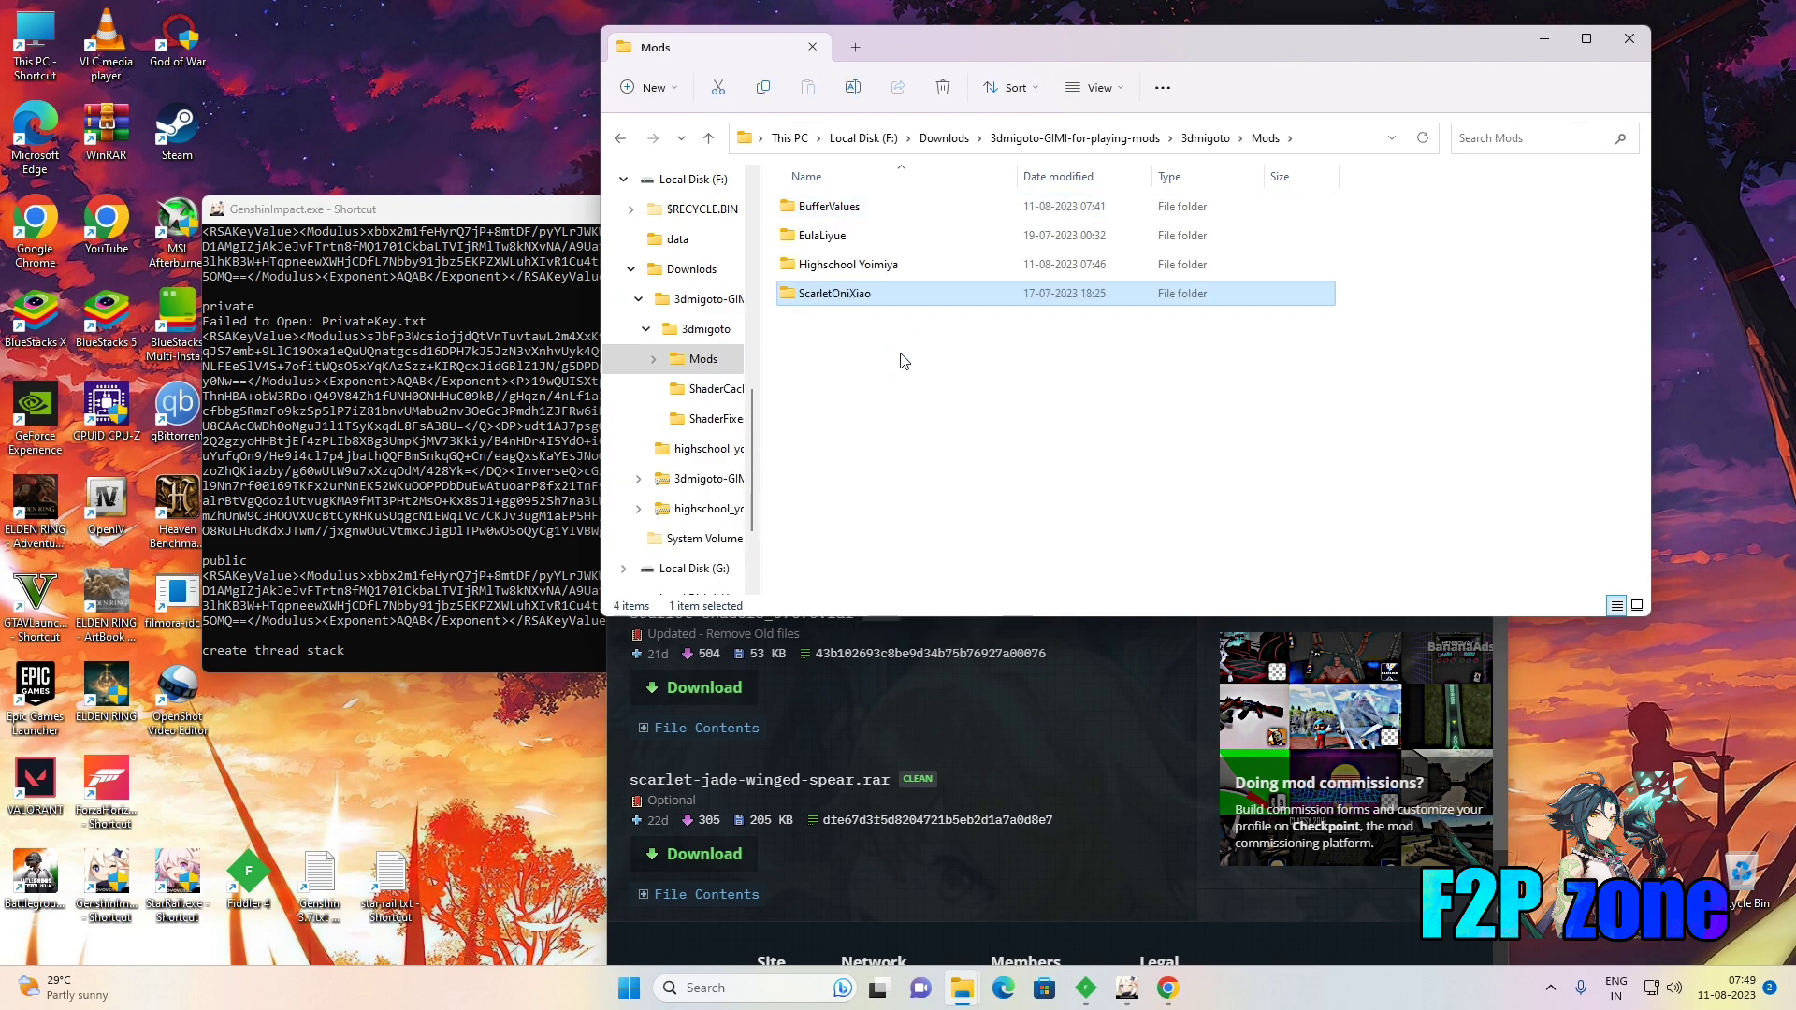
# Switch to the Genshin Impact game window, make Xiao the active character and reload the mods to apply the Scarlet Oni skin.
pyautogui.moveTo(1127, 999)
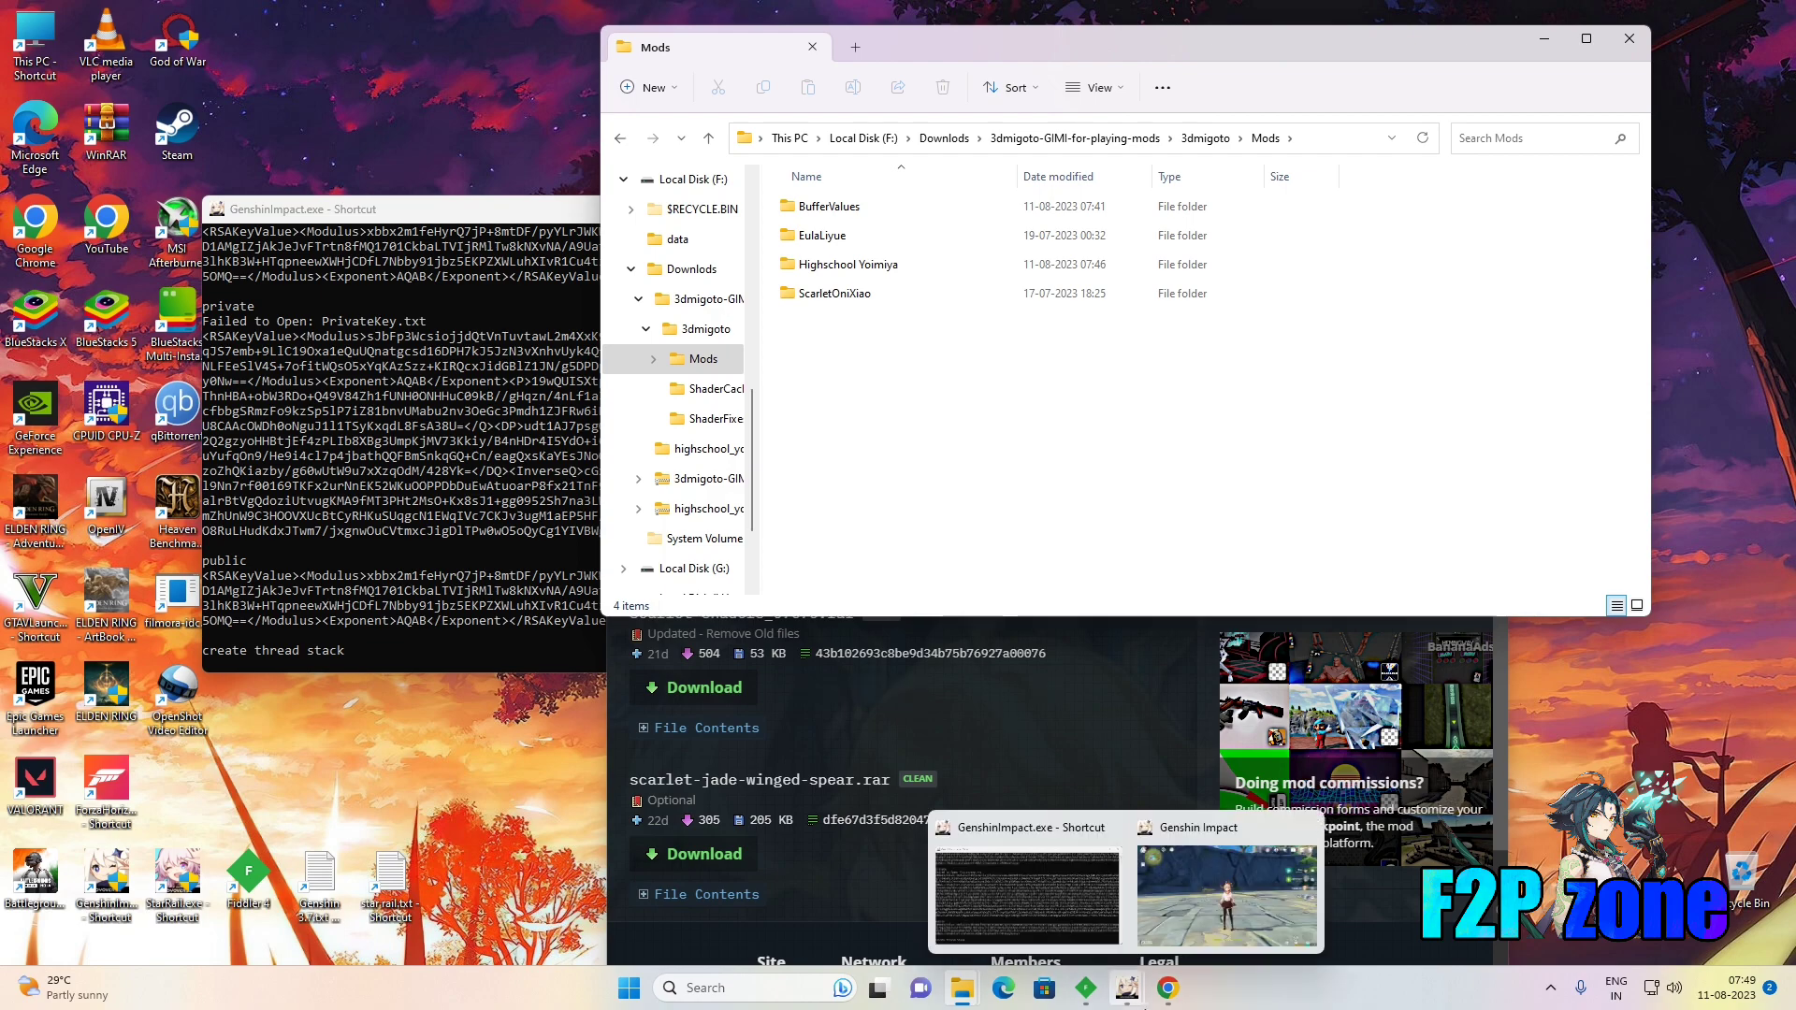
pyautogui.click(1213, 898)
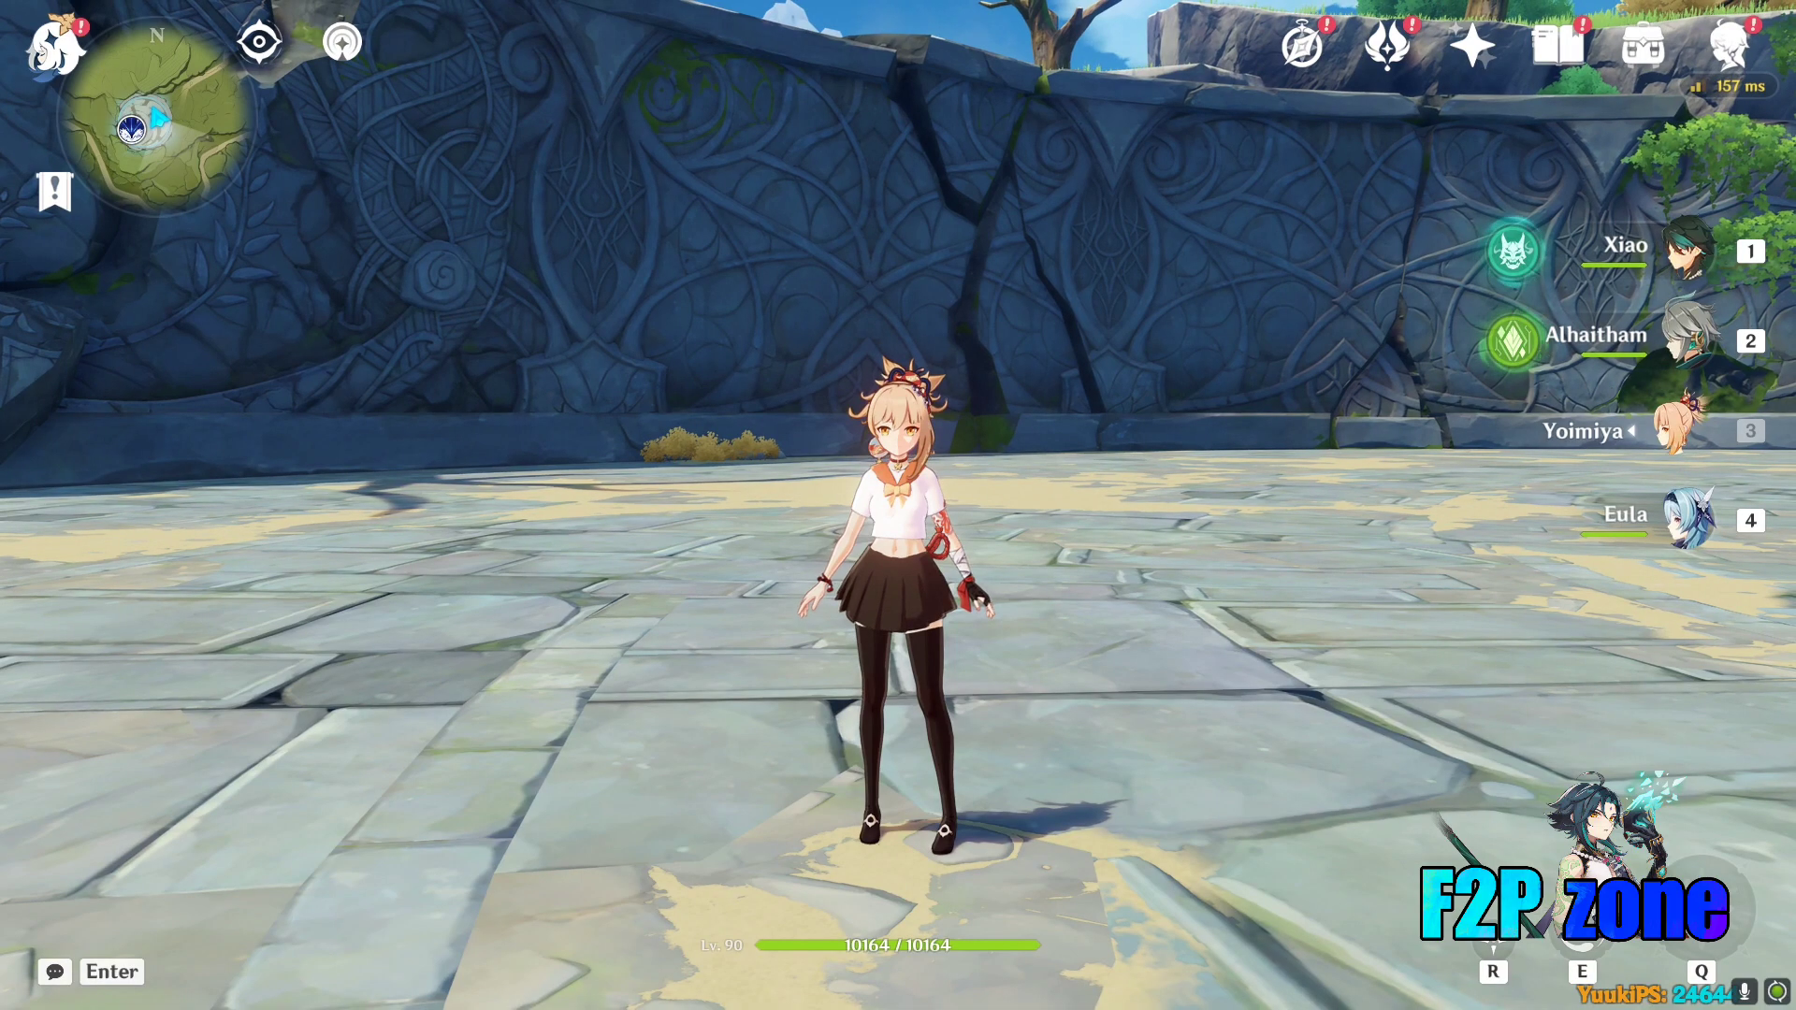
pyautogui.press('1')
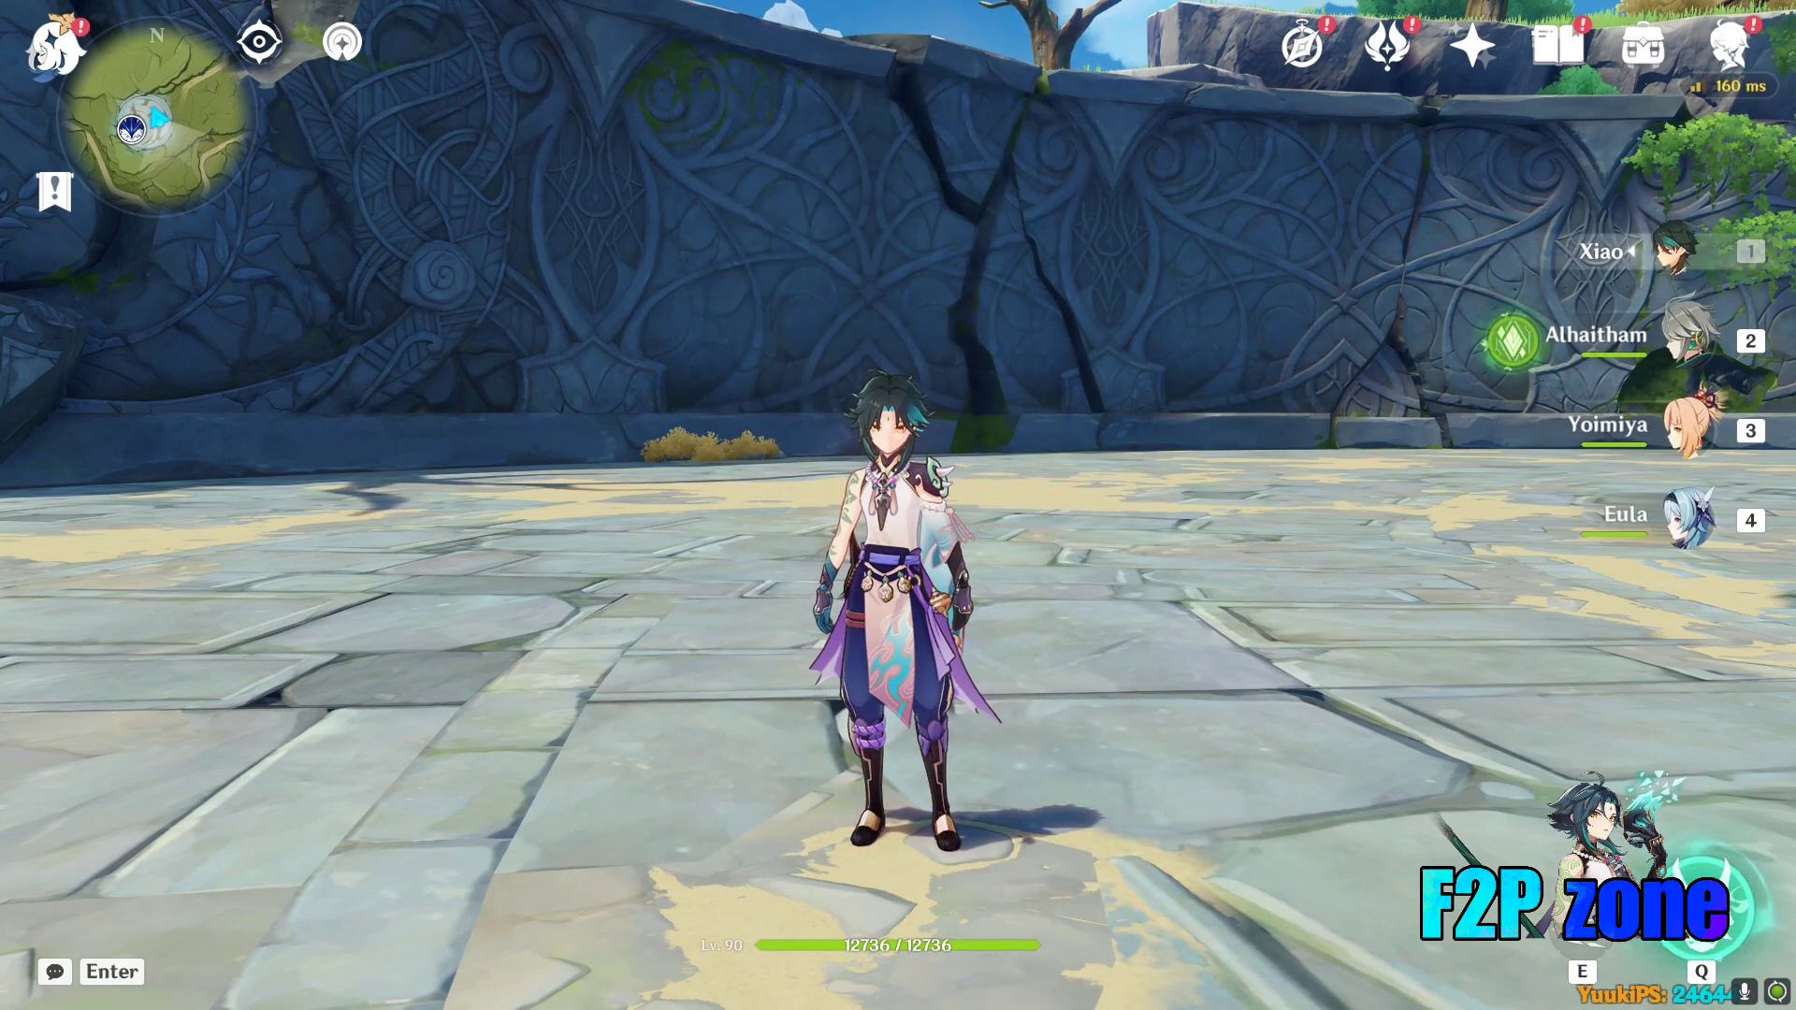
pyautogui.press('F10')
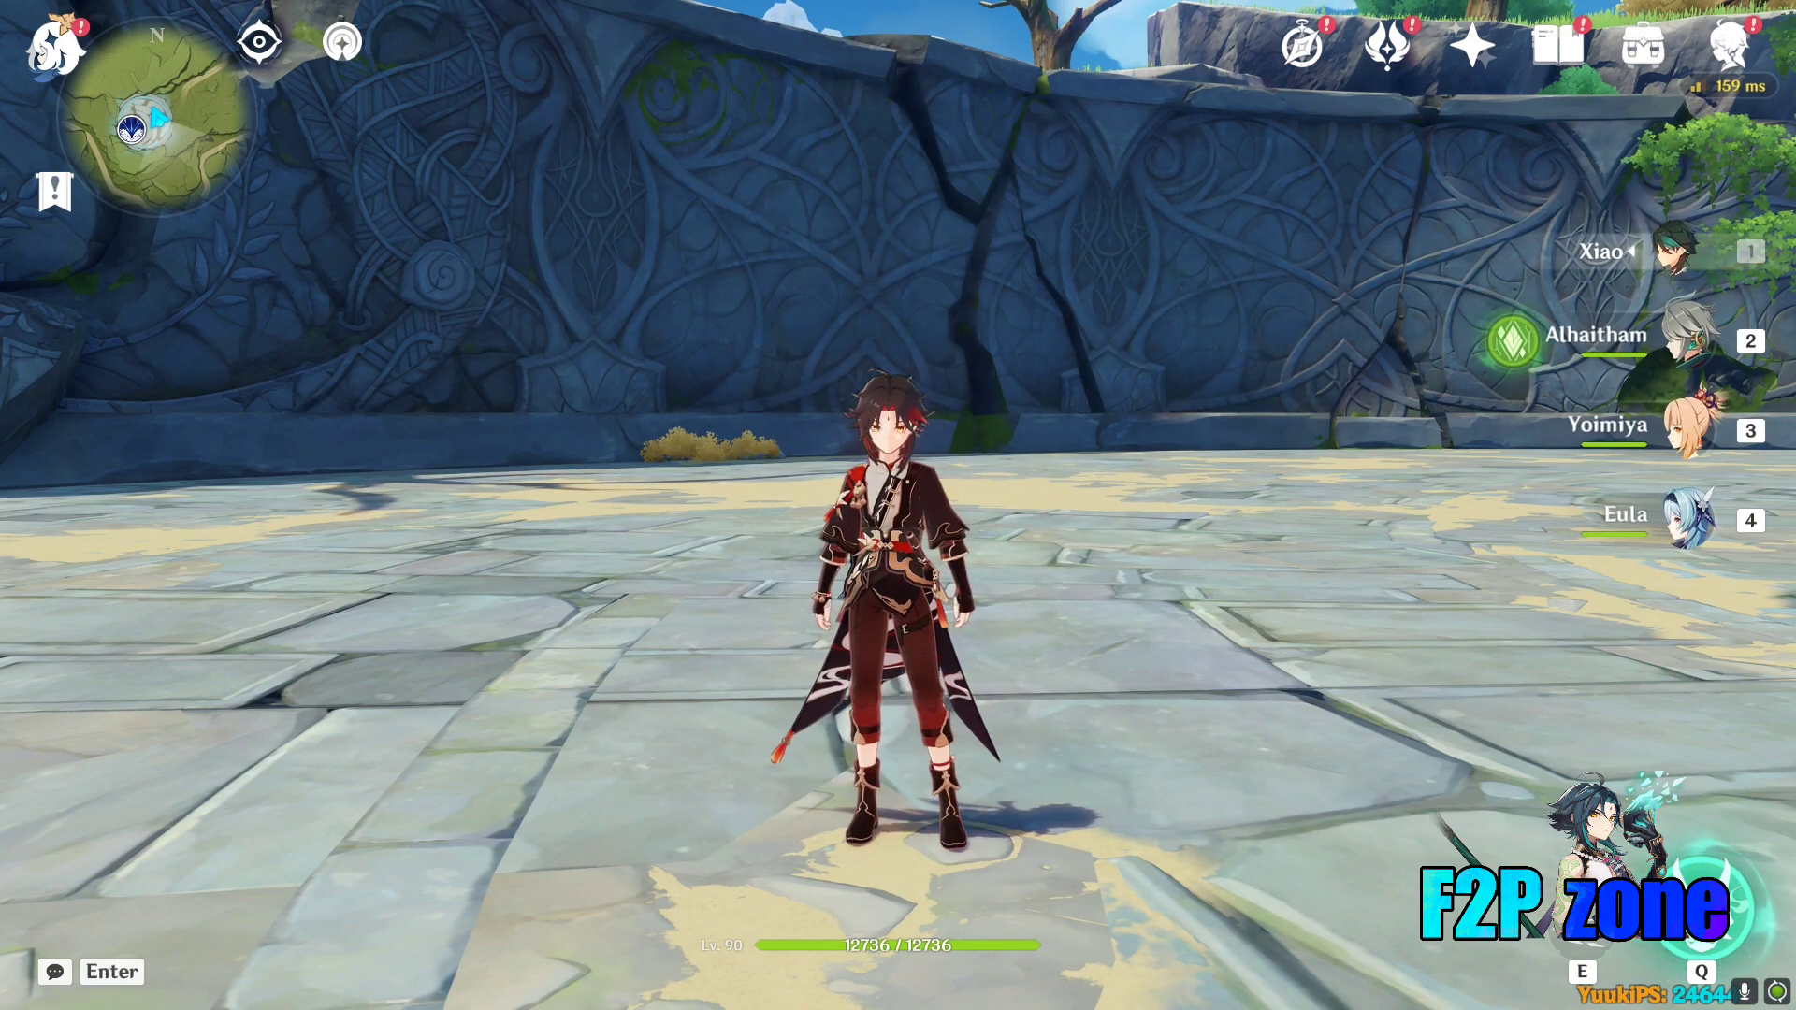
# Test Xiao's modded skin in motion by running, attacking, using his elemental abilities and performing jumping plunge attacks.
pyautogui.press('w')
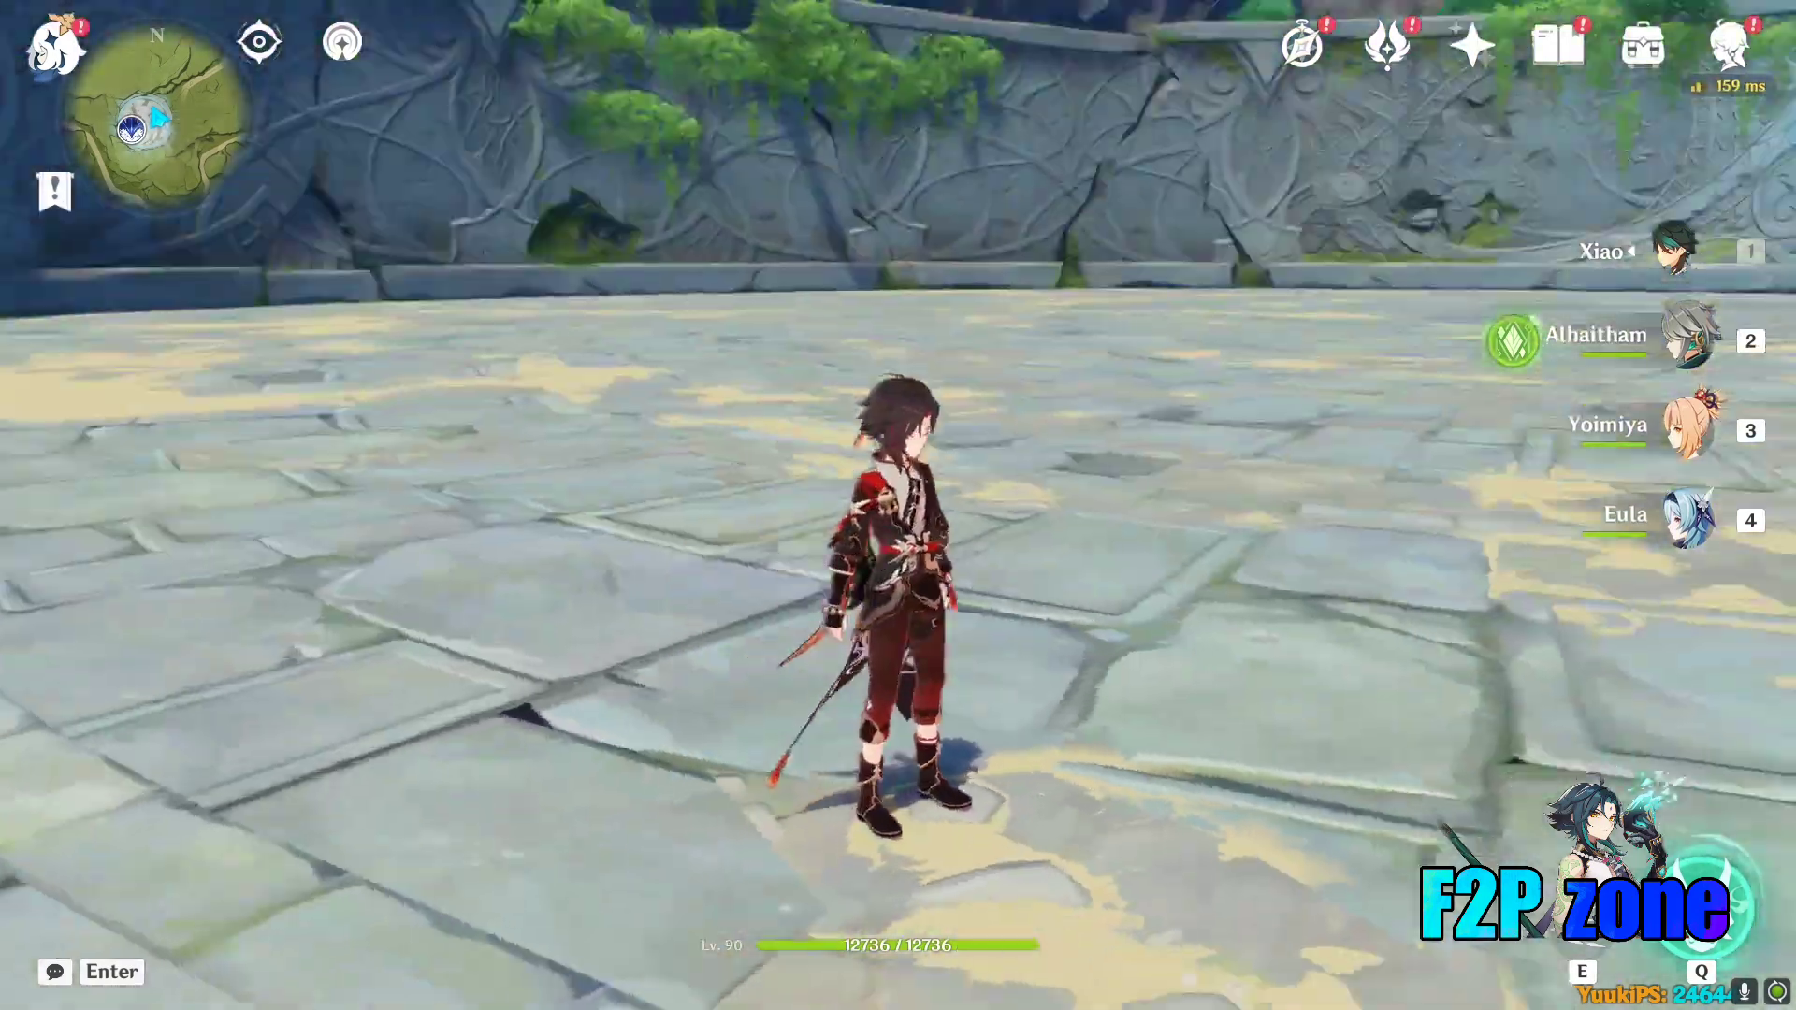
pyautogui.press('w')
pyautogui.click(898, 505)
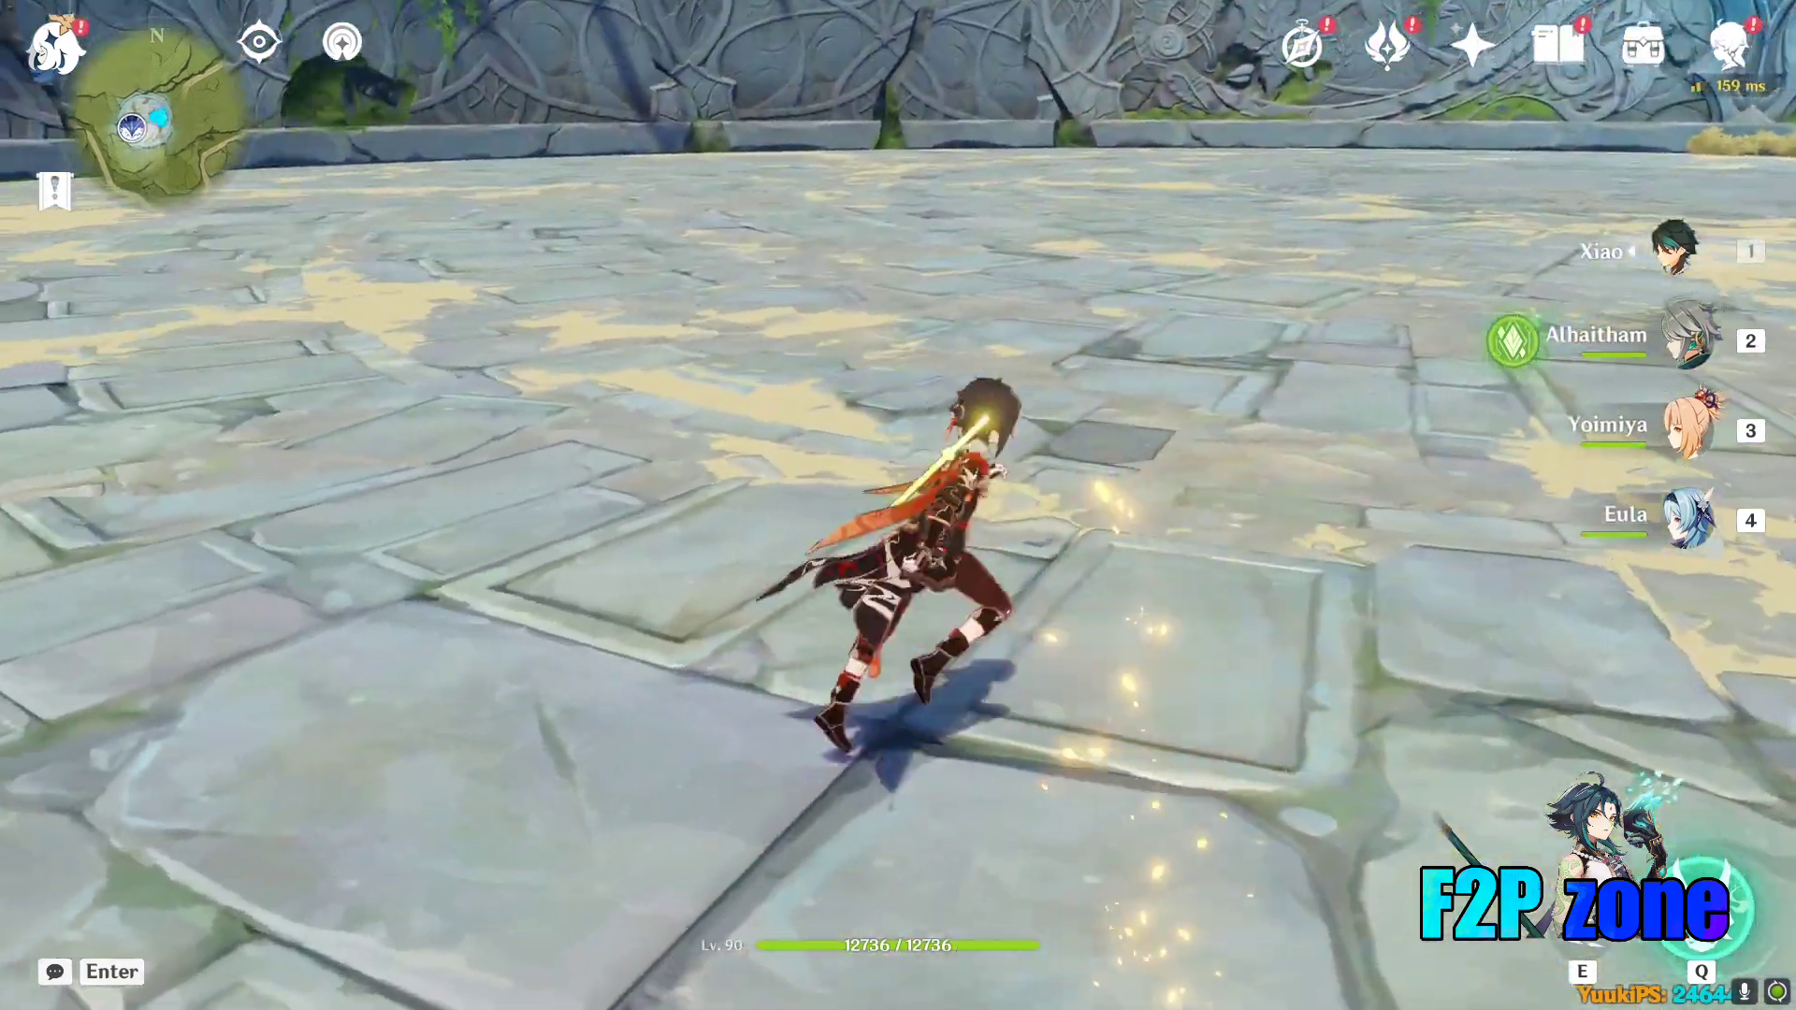
pyautogui.press('w')
pyautogui.press('e')
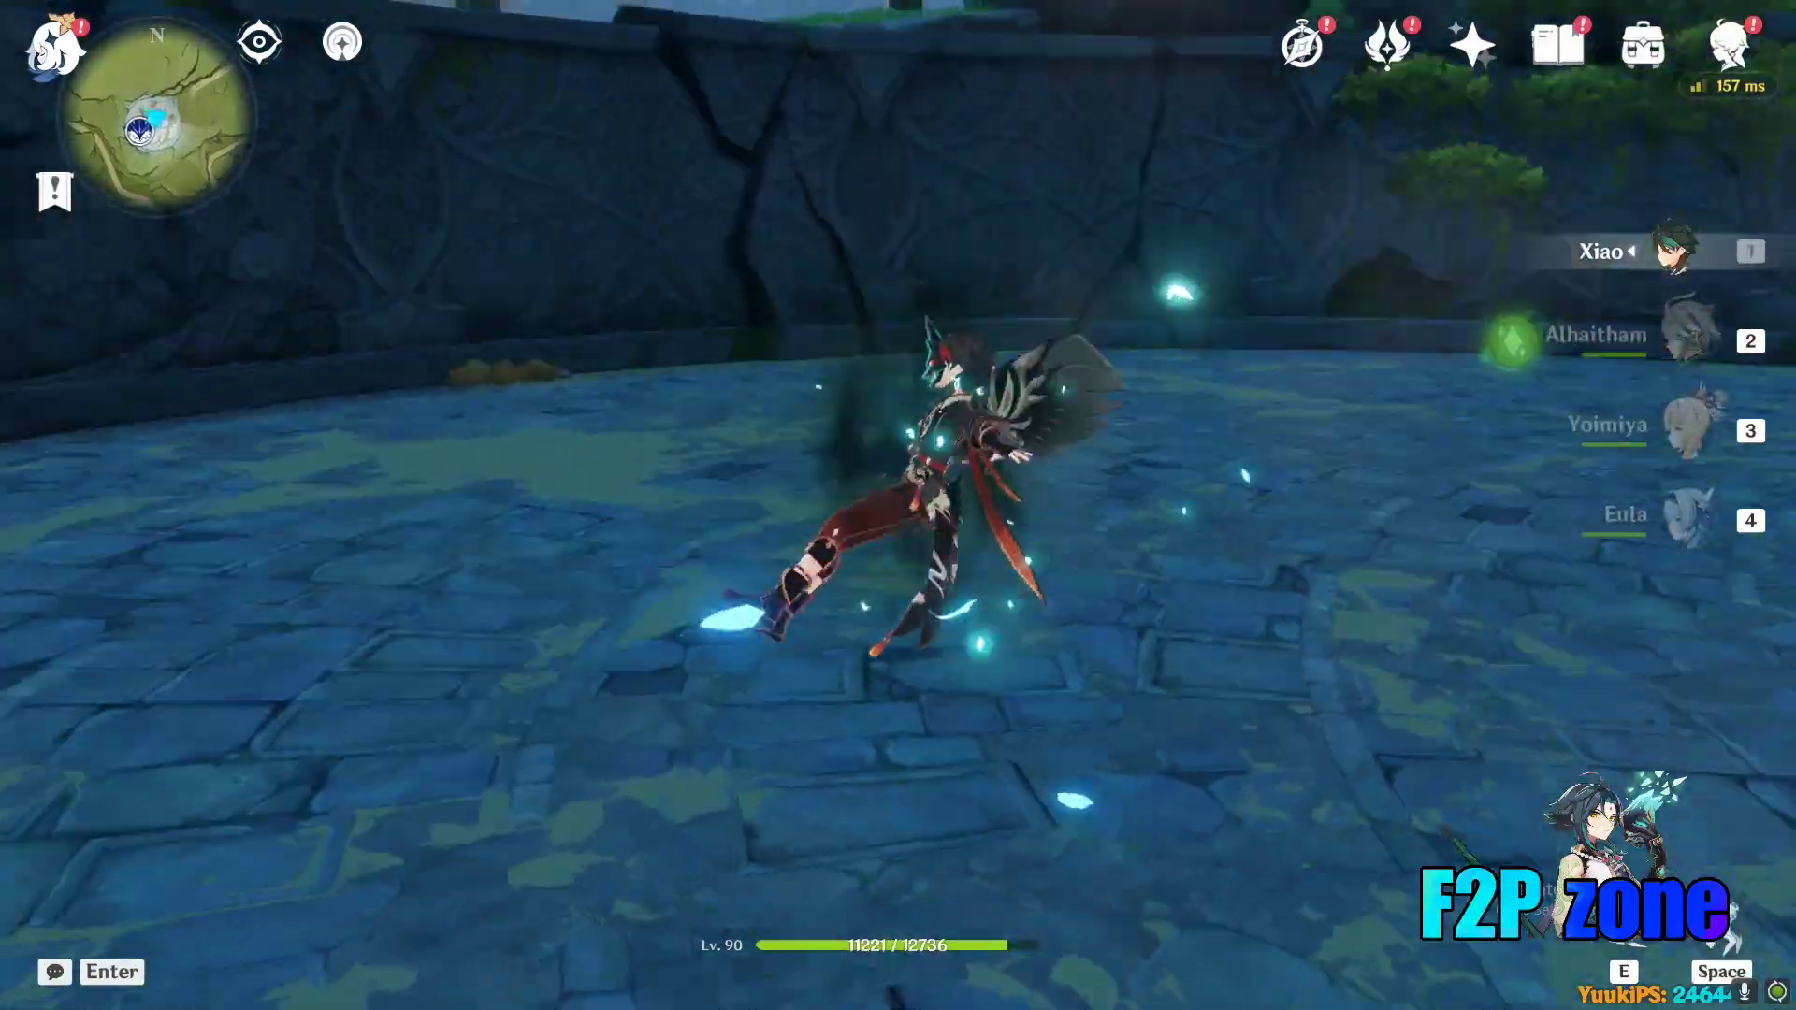
pyautogui.press('space')
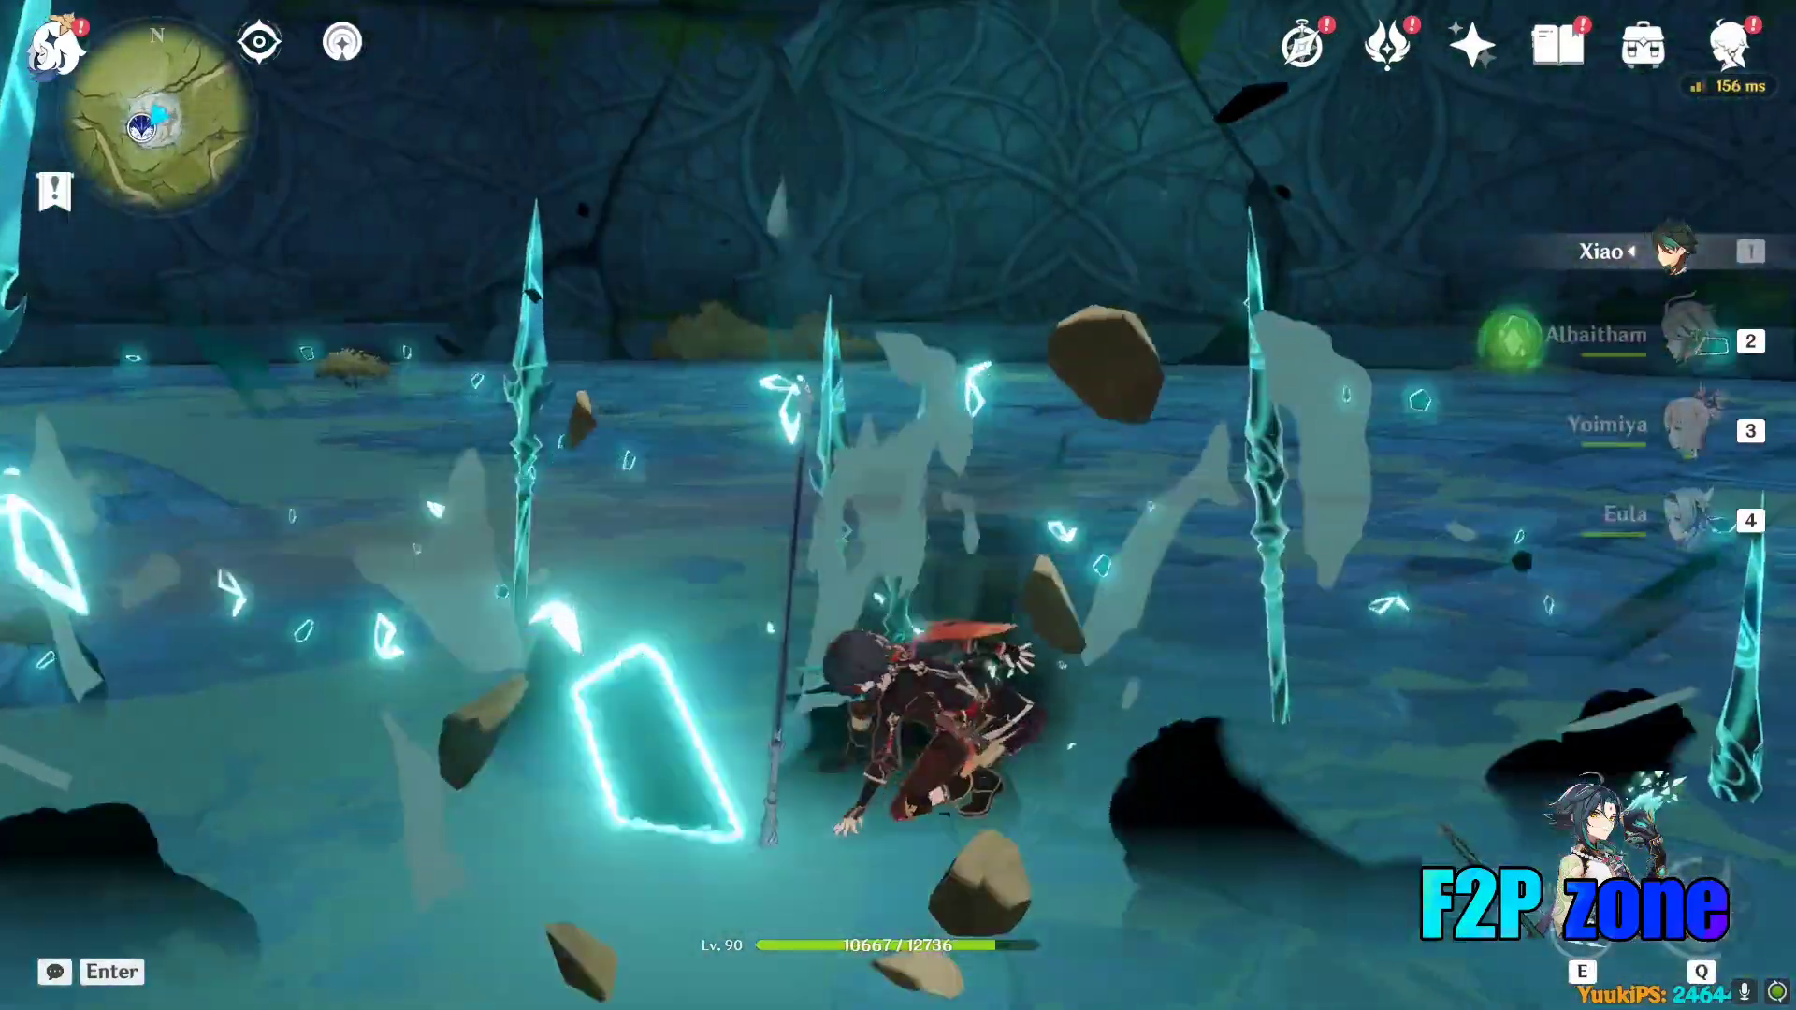
pyautogui.press('space')
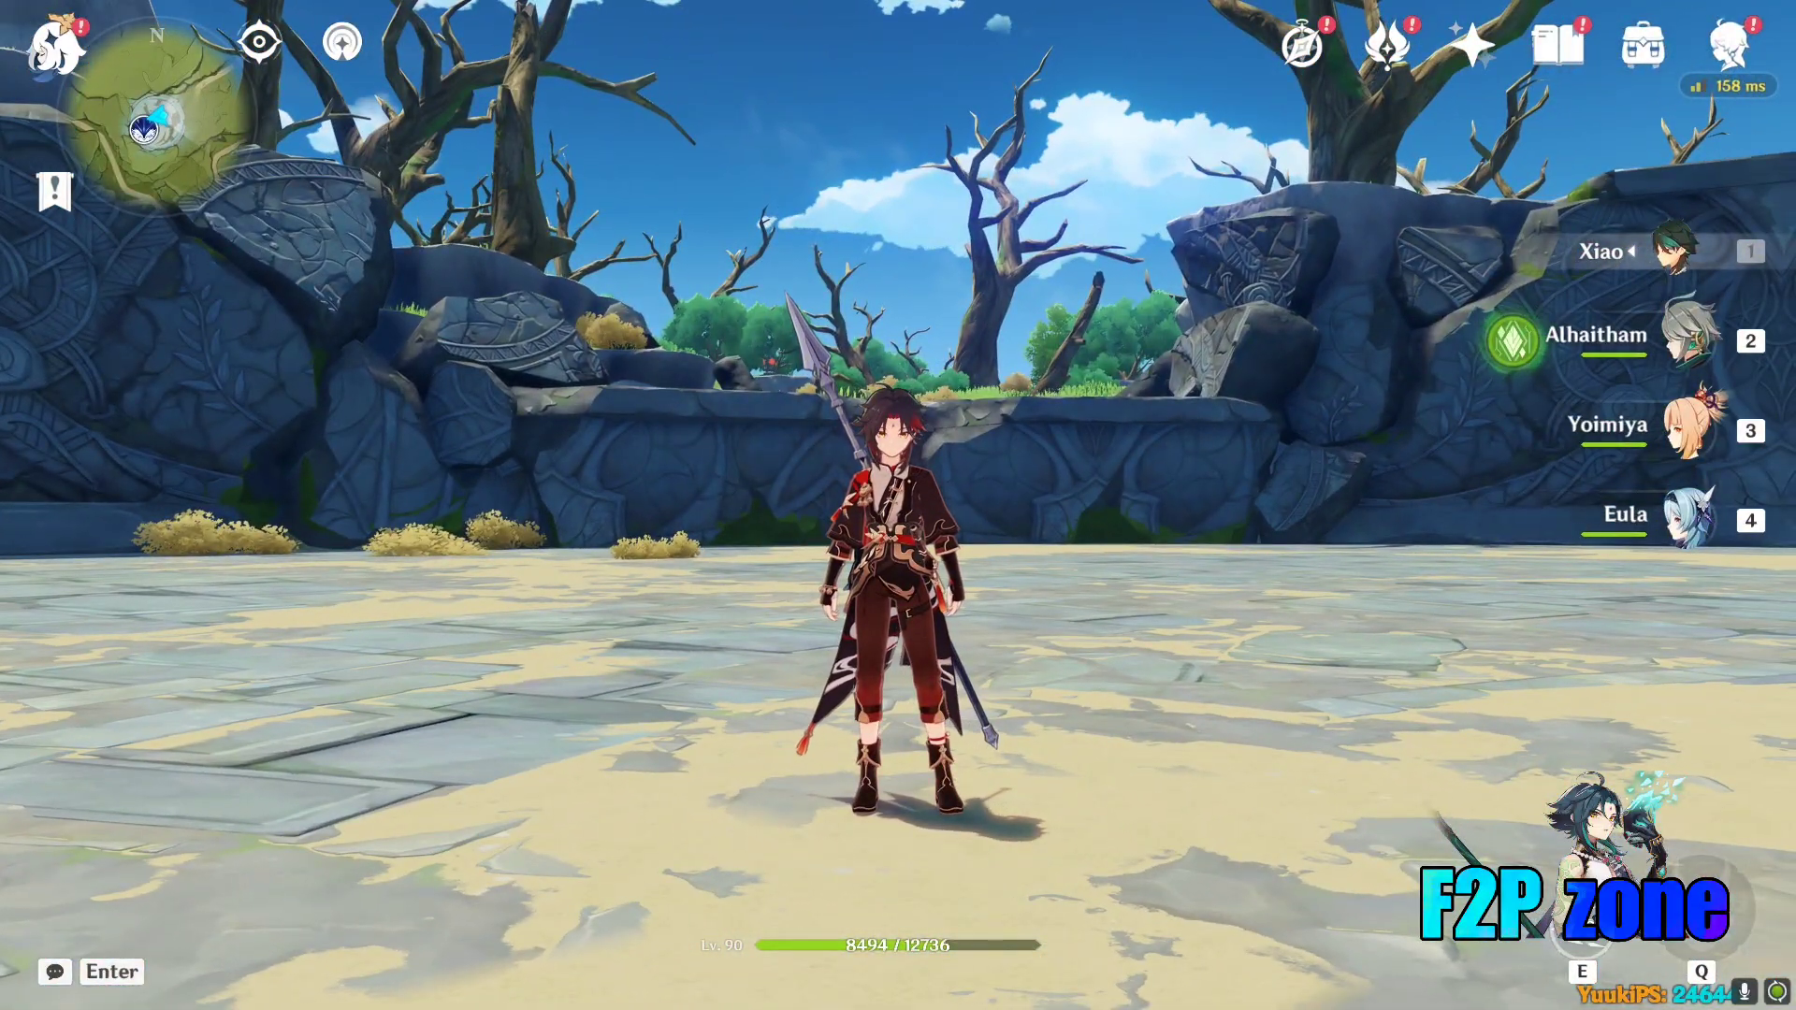
# Swap the active character to Yoimiya and then to Eula to inspect their modded skins.
pyautogui.press('3')
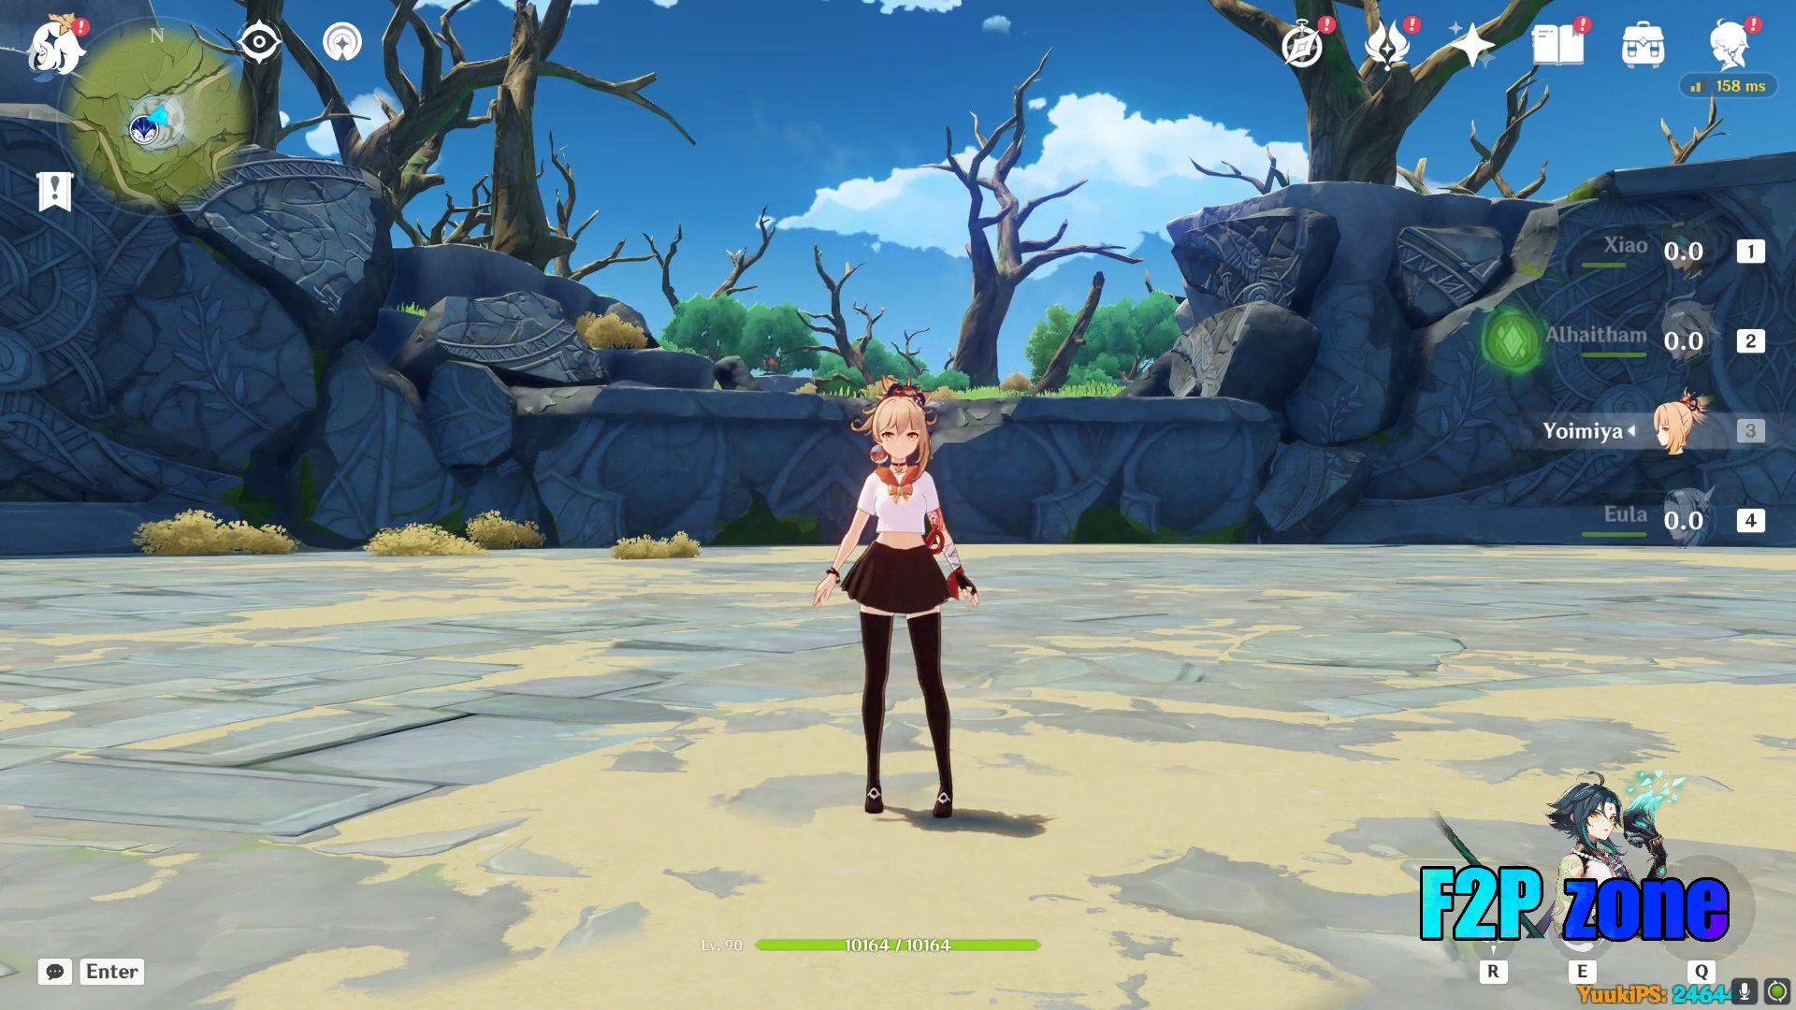
pyautogui.press('4')
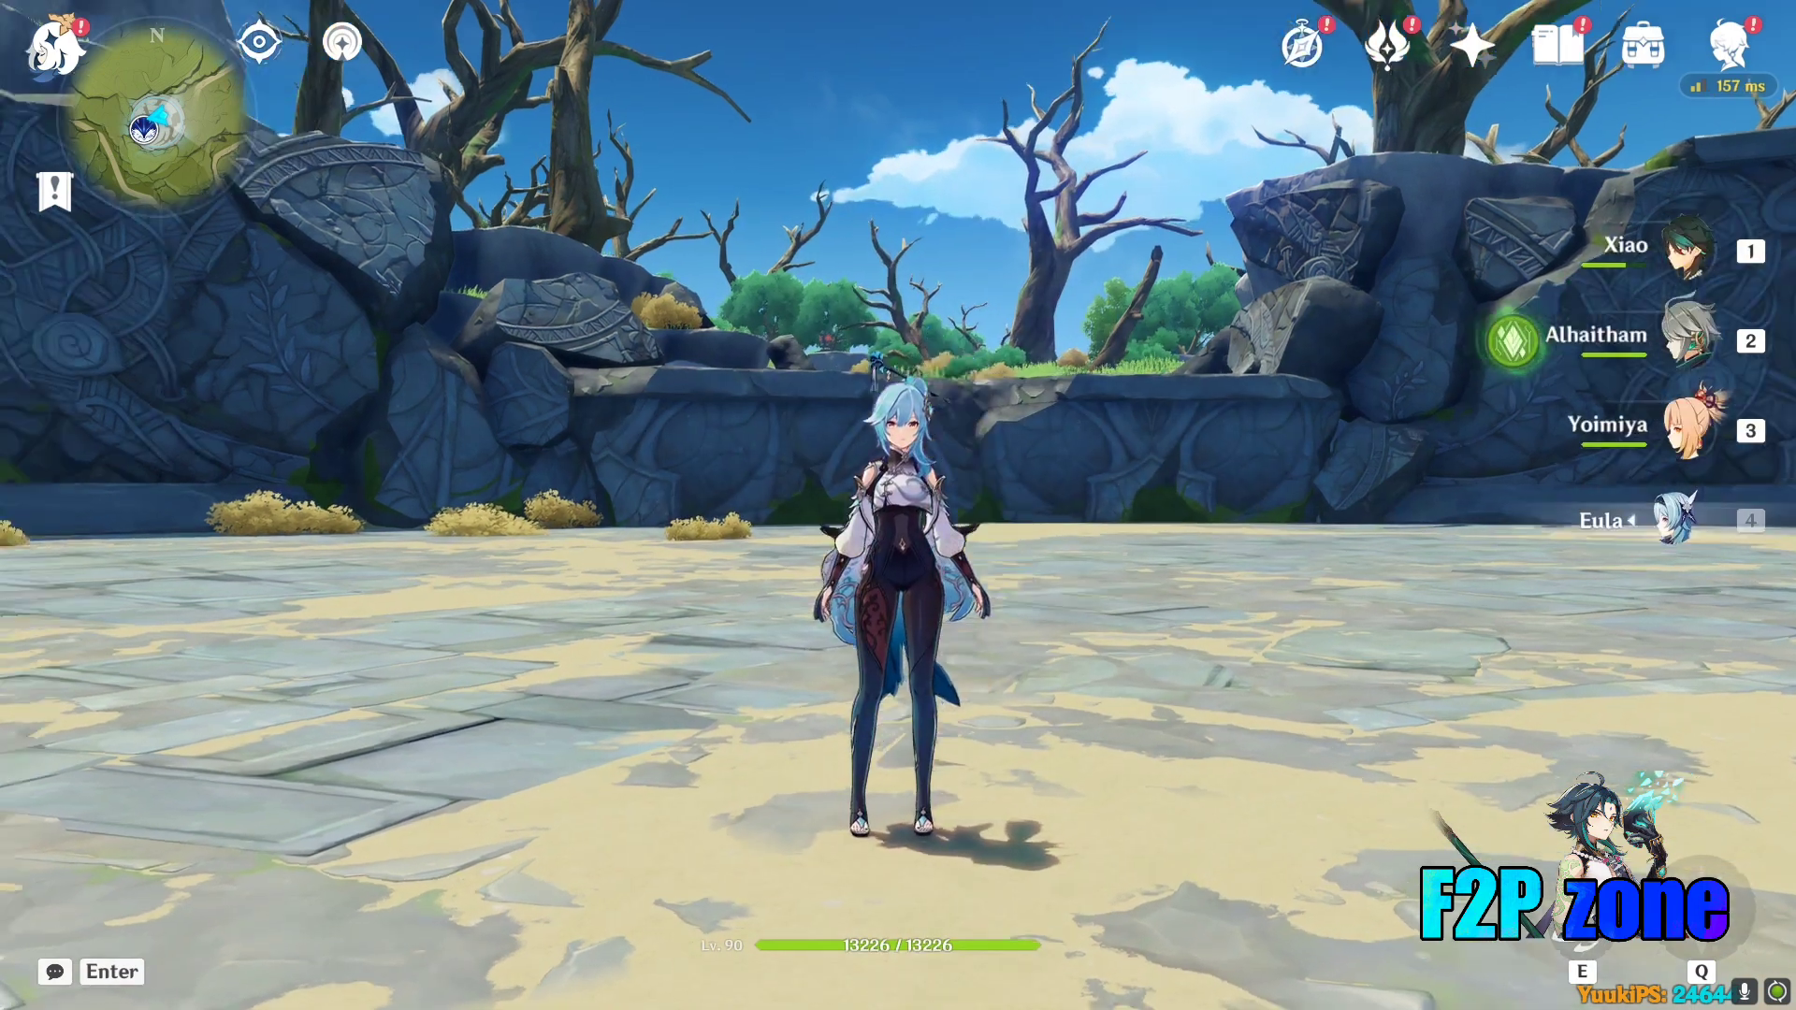